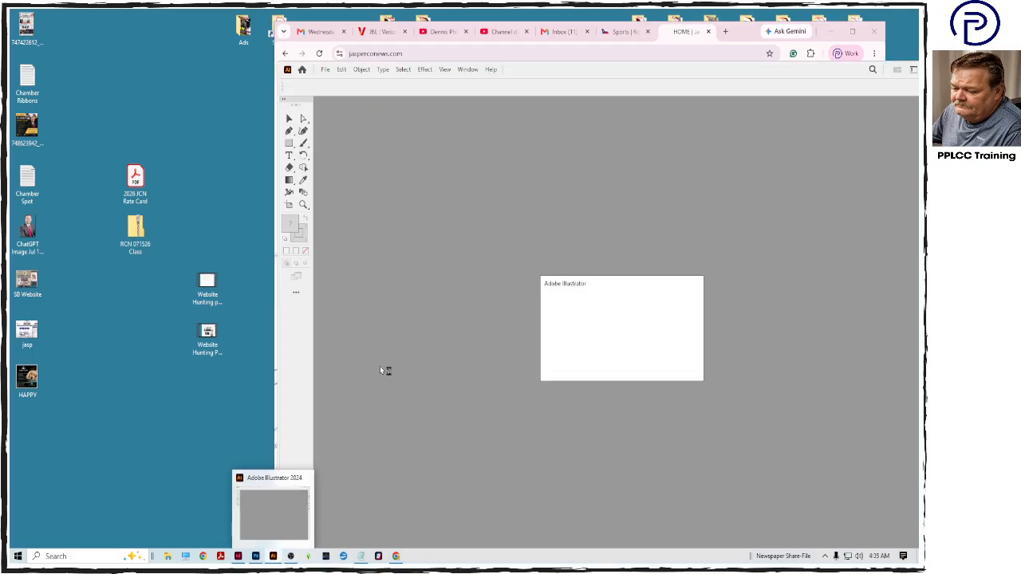
- Switch to Illustrator and close the recovered Untitled-9 document without saving its changes
{"action": "left_click", "coordinate": [632, 371]}
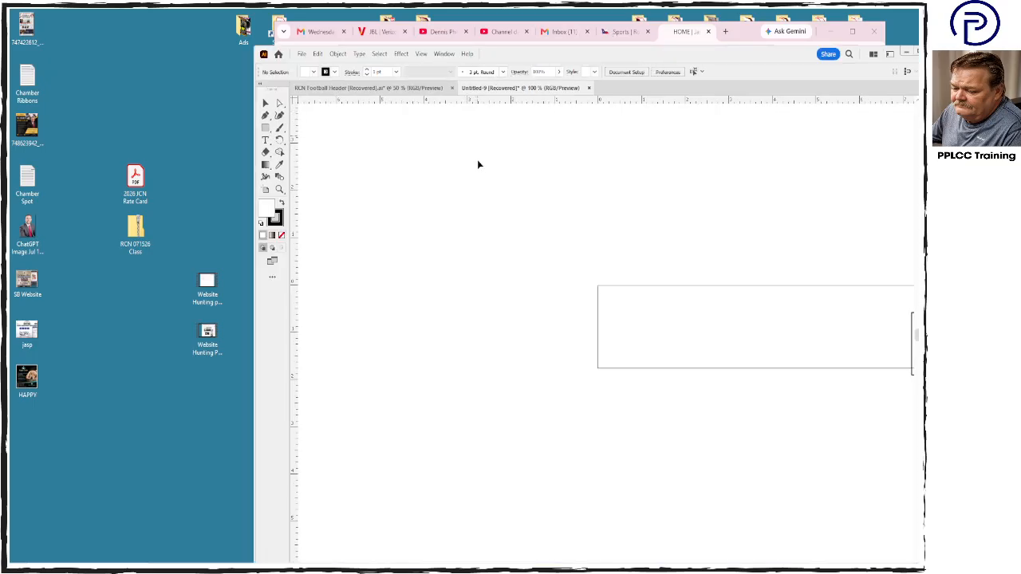
{"action": "key", "text": "ctrl+w"}
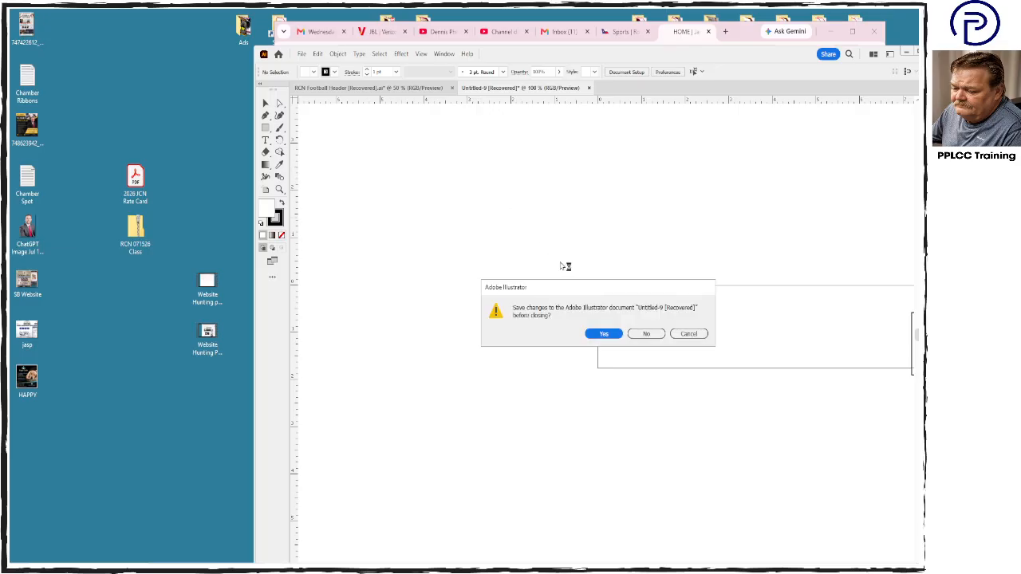
{"action": "left_click", "coordinate": [650, 336]}
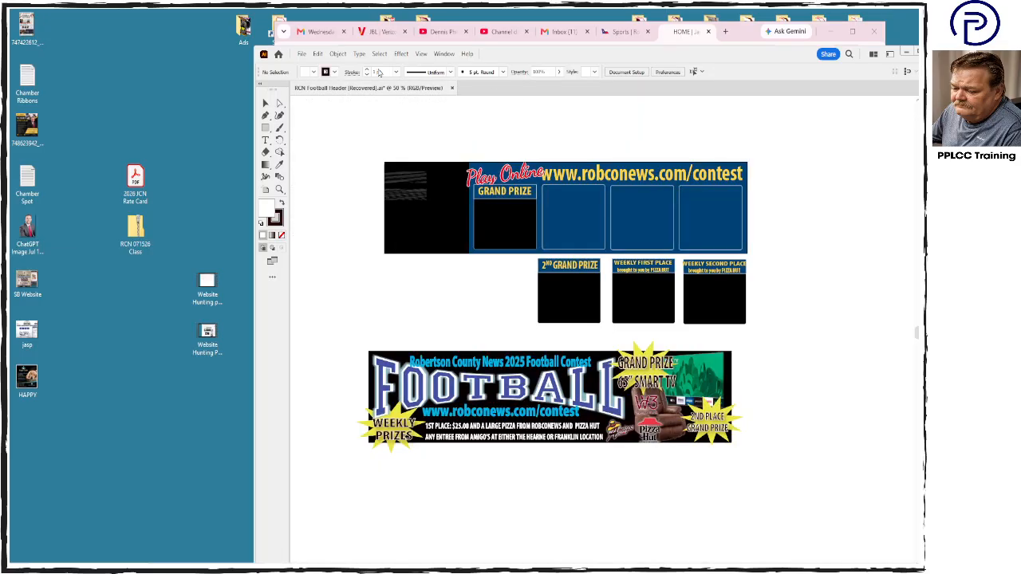
- Create a new CMYK document 3.5 in wide and 2 in high
{"action": "left_click", "coordinate": [302, 54]}
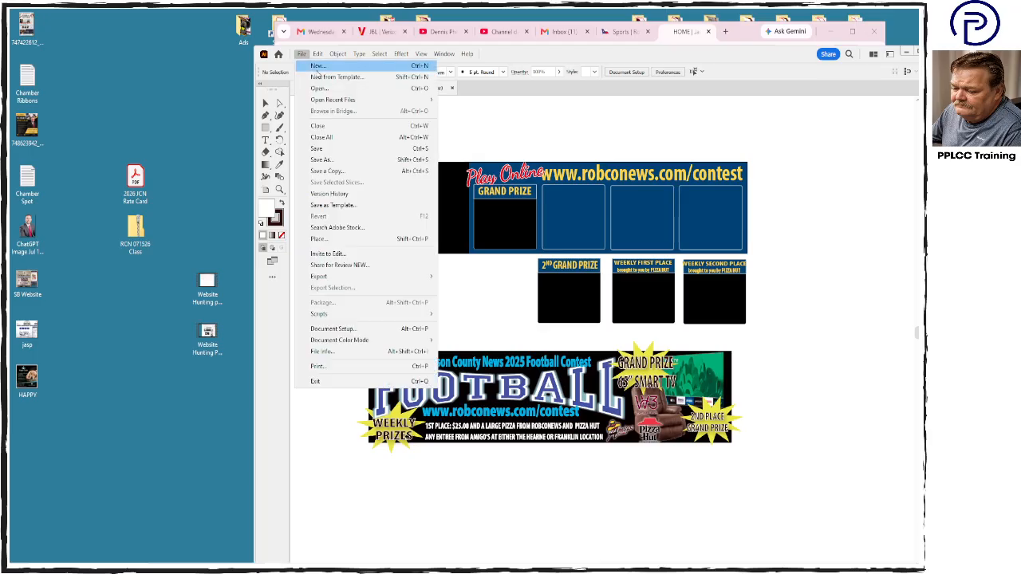
{"action": "left_click", "coordinate": [318, 67]}
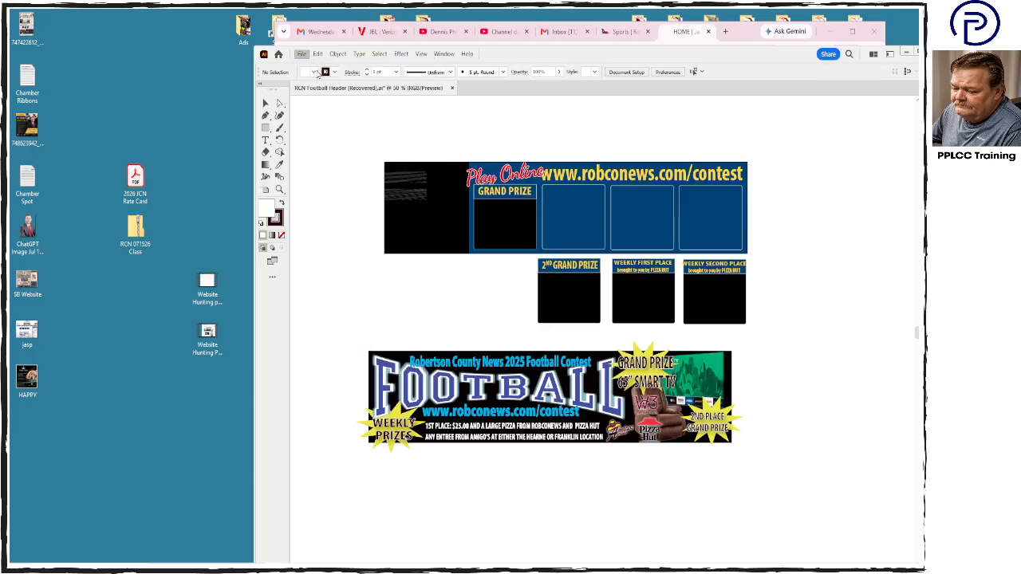
{"action": "left_click", "coordinate": [425, 282]}
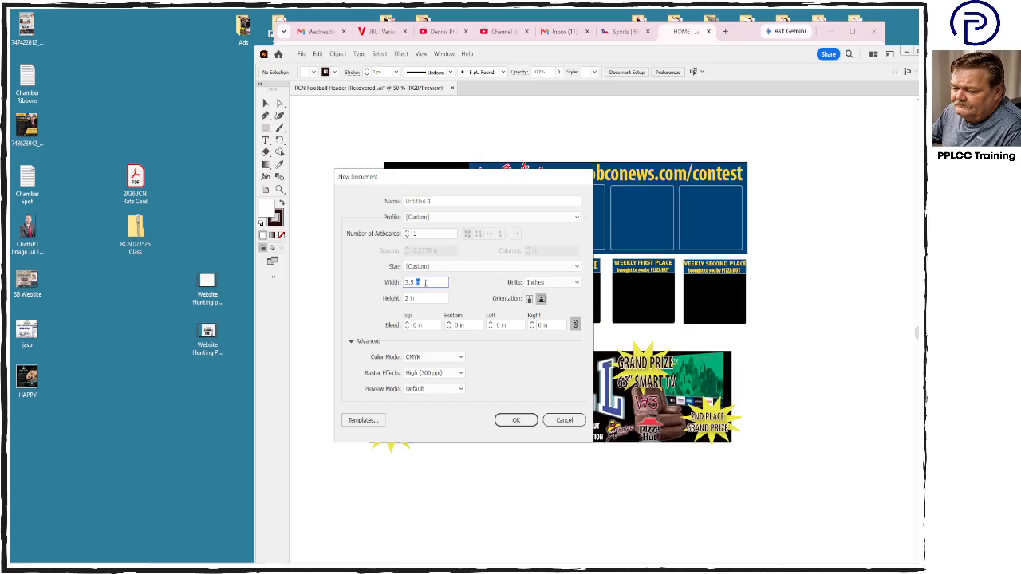
{"action": "double_click", "coordinate": [425, 283]}
{"action": "left_click", "coordinate": [421, 299]}
{"action": "left_click", "coordinate": [516, 420]}
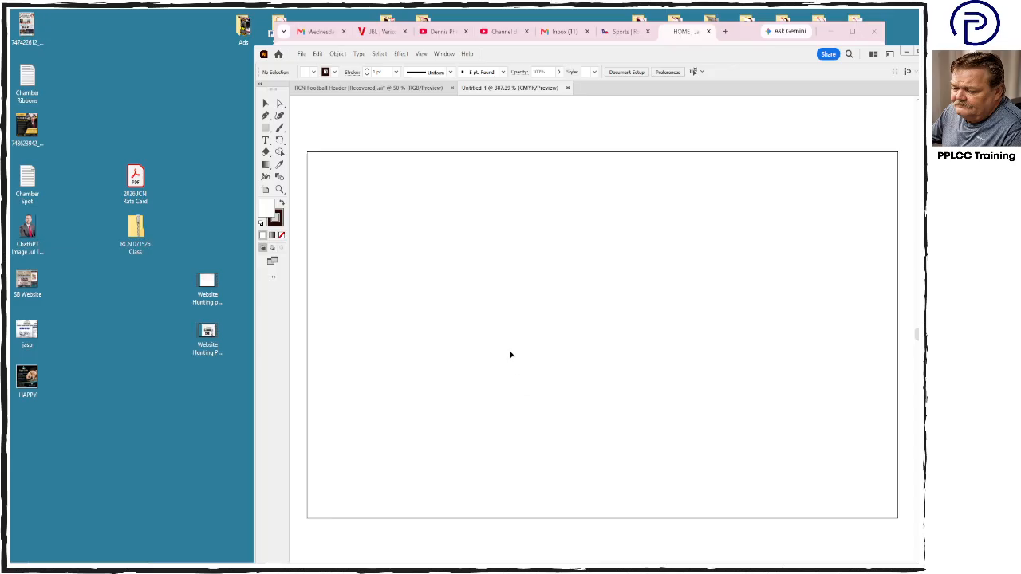
- Place the HAPPY image from the desktop in the document, scale it down and move it beside the artboard's left edge
{"action": "left_click_drag", "start_coordinate": [27, 378], "coordinate": [565, 292]}
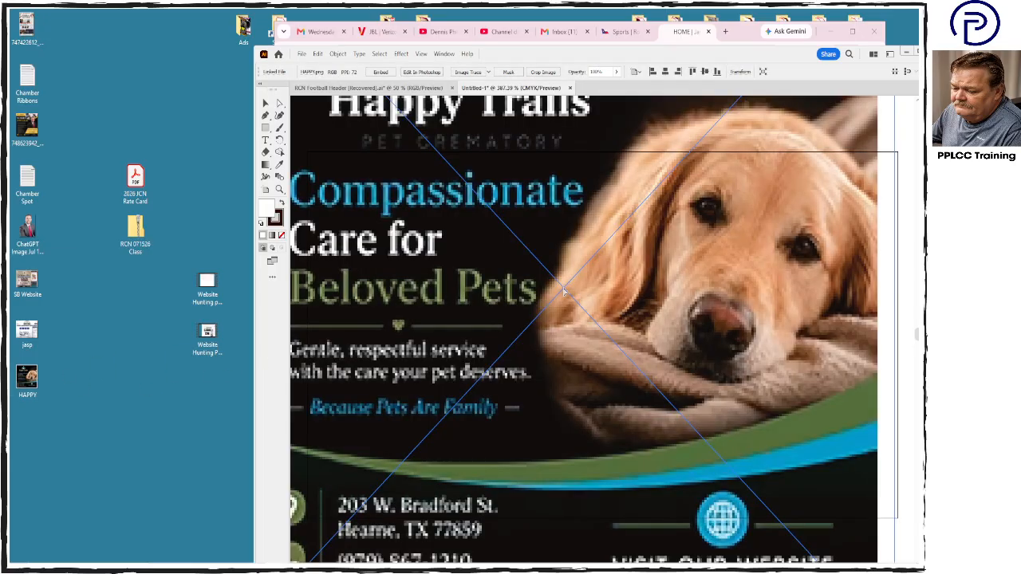
{"action": "key", "text": "ctrl+minus"}
{"action": "key", "text": "ctrl+minus"}
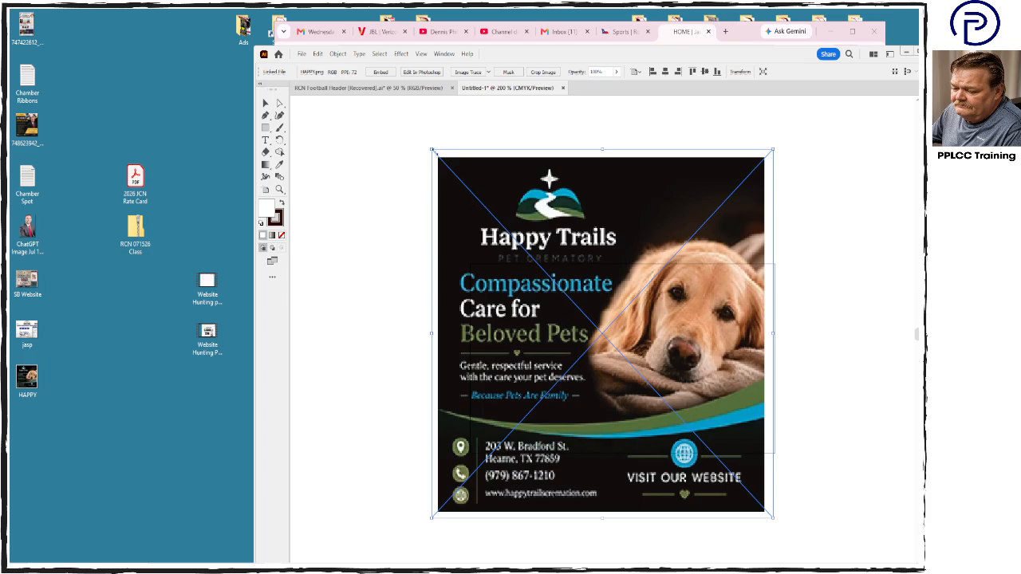
{"action": "left_click_drag", "start_coordinate": [433, 150], "coordinate": [565, 358]}
{"action": "left_click_drag", "start_coordinate": [615, 424], "coordinate": [340, 215]}
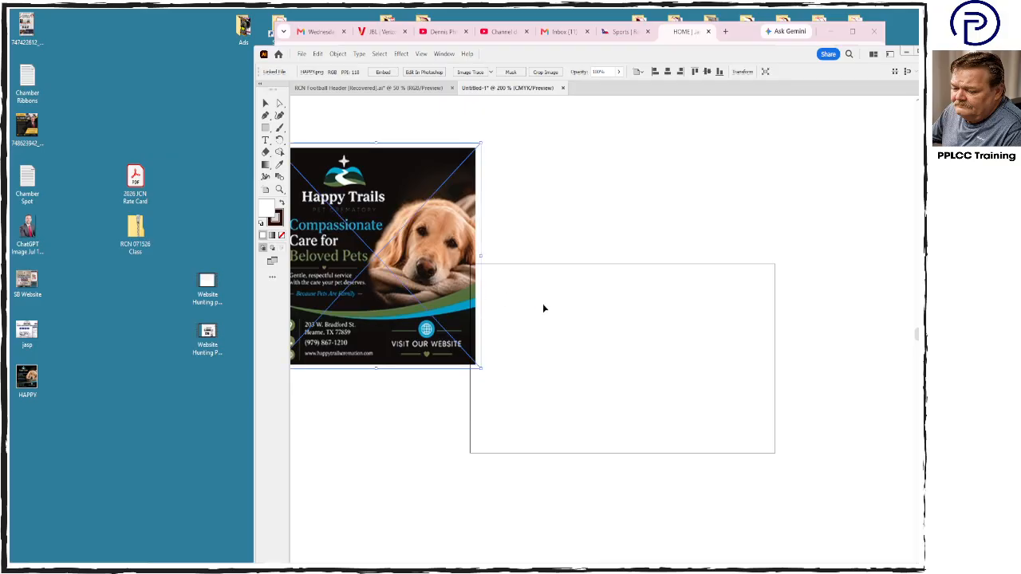
{"action": "left_click_drag", "start_coordinate": [414, 240], "coordinate": [422, 287]}
{"action": "left_click", "coordinate": [525, 239]}
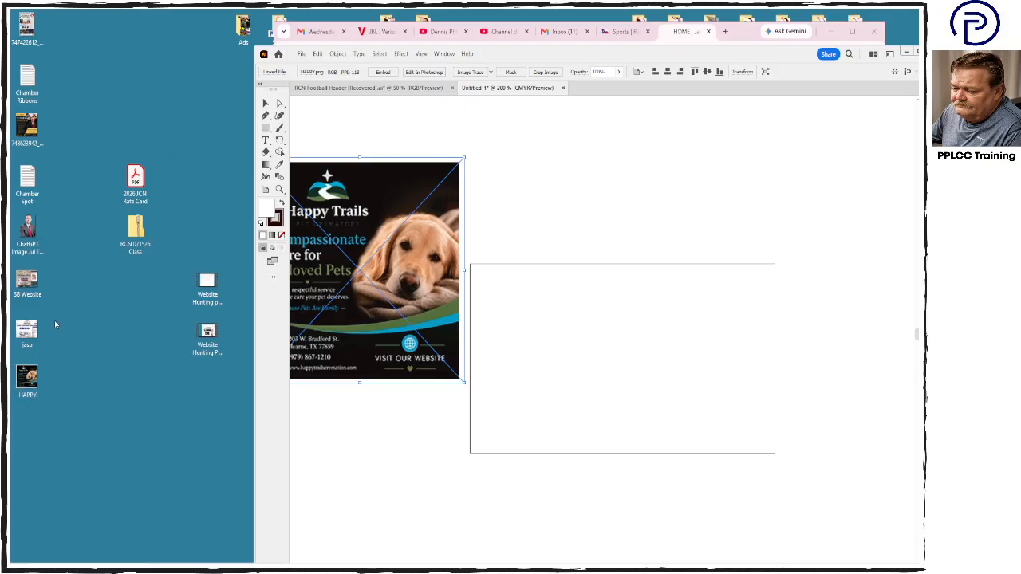
- Uncover the desktop, place the Happy Trails - Logo file in the document and embed the image
{"action": "left_click_drag", "start_coordinate": [745, 55], "coordinate": [777, 83]}
{"action": "left_click", "coordinate": [750, 34]}
{"action": "left_click", "coordinate": [828, 34]}
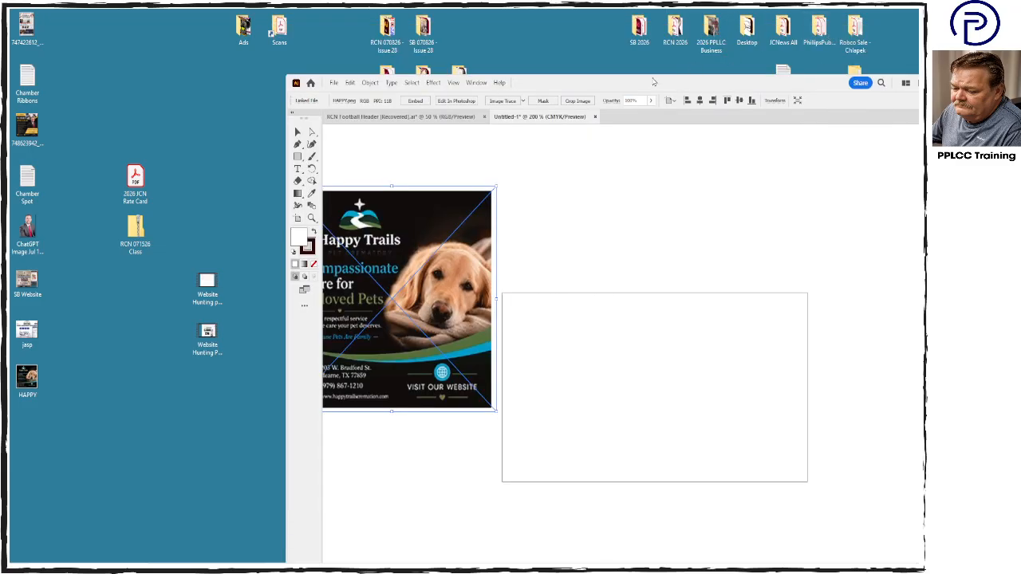
{"action": "left_click_drag", "start_coordinate": [653, 82], "coordinate": [837, 55]}
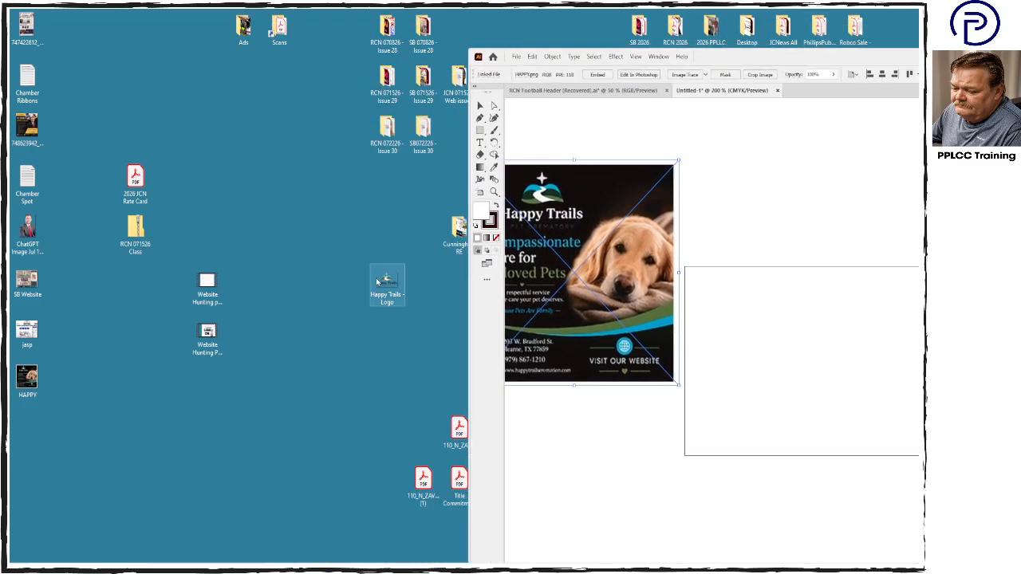
{"action": "left_click_drag", "start_coordinate": [379, 280], "coordinate": [766, 303]}
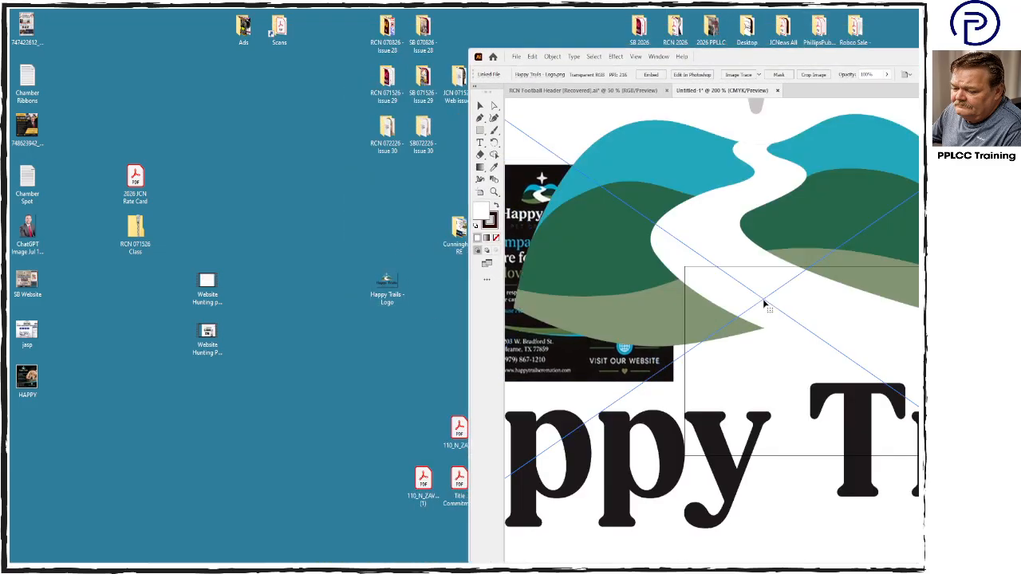
{"action": "left_click", "coordinate": [648, 74]}
- Scale the Happy Trails logo down to fit the artboard and position it in the artboard's lower-left area
{"action": "left_click_drag", "start_coordinate": [750, 64], "coordinate": [468, 55]}
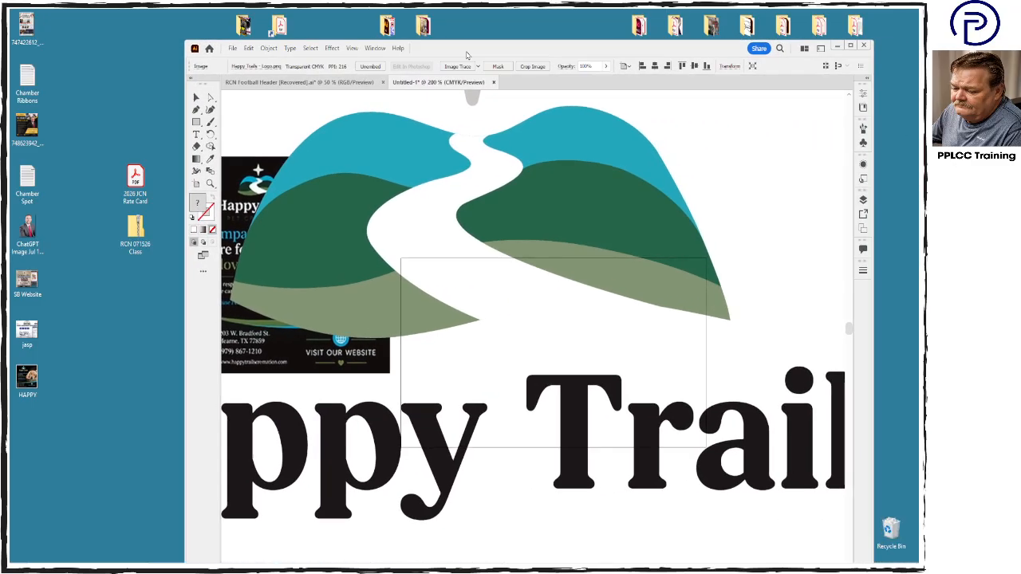
{"action": "key", "text": "ctrl+minus"}
{"action": "key", "text": "ctrl+minus"}
{"action": "key", "text": "ctrl+minus"}
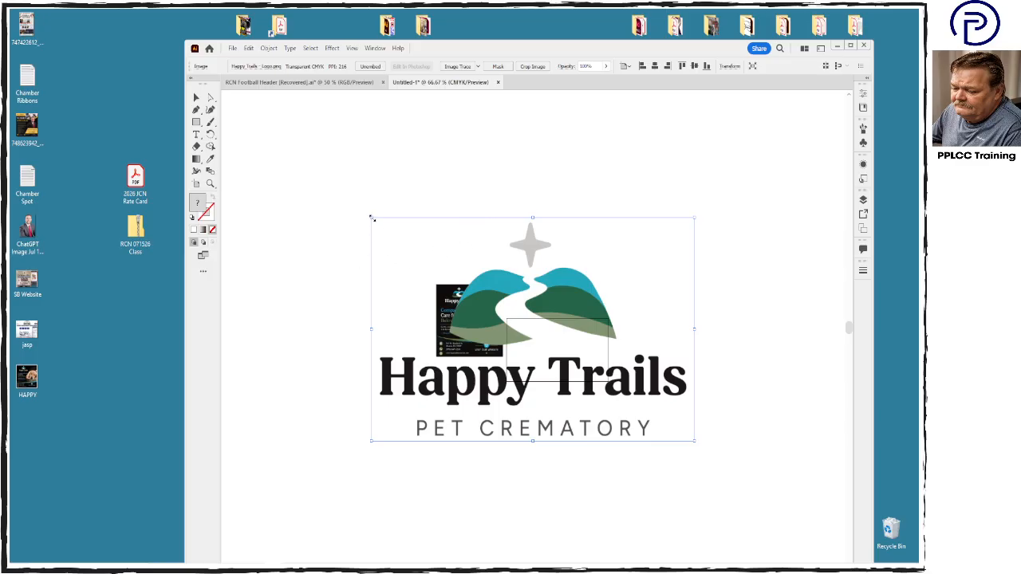
{"action": "left_click_drag", "start_coordinate": [372, 218], "coordinate": [598, 401]}
{"action": "left_click_drag", "start_coordinate": [659, 417], "coordinate": [556, 344]}
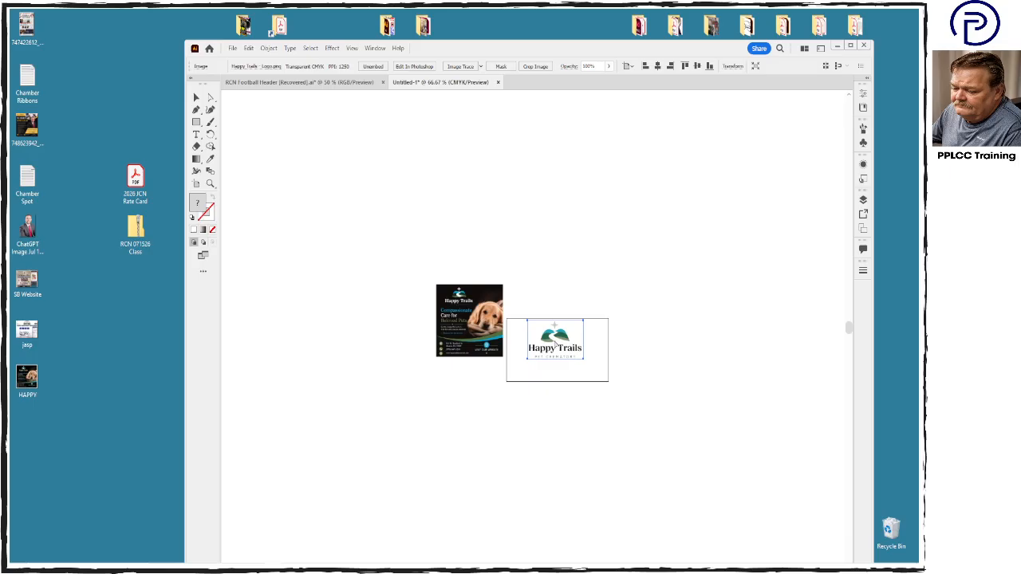
{"action": "key", "text": "ctrl+plus"}
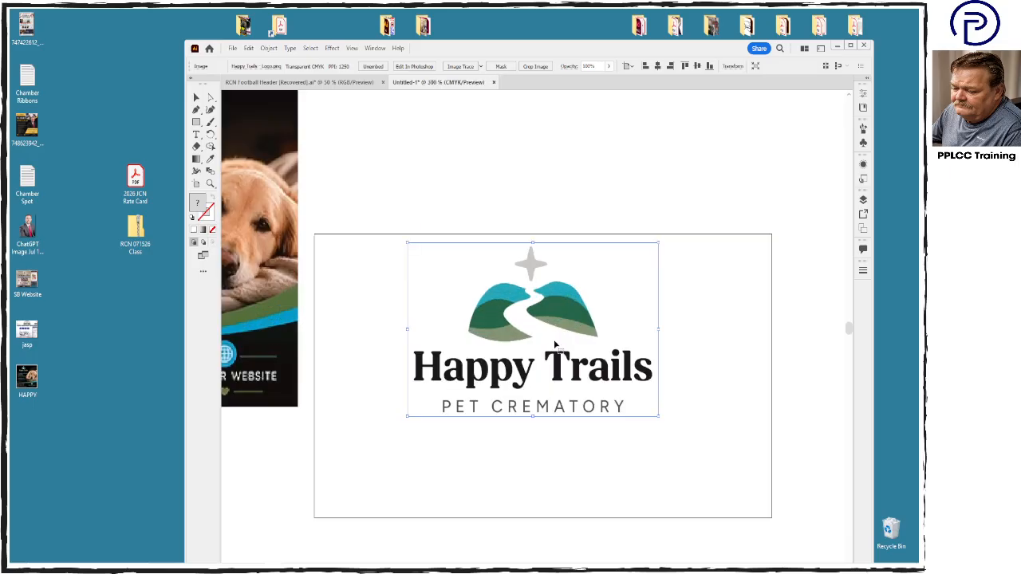
{"action": "left_click_drag", "start_coordinate": [555, 345], "coordinate": [446, 403]}
- Check the contact block on the placed flyer, and search Google in Chrome for "Happy Trails Hearne Texas"
{"action": "left_click", "coordinate": [269, 292]}
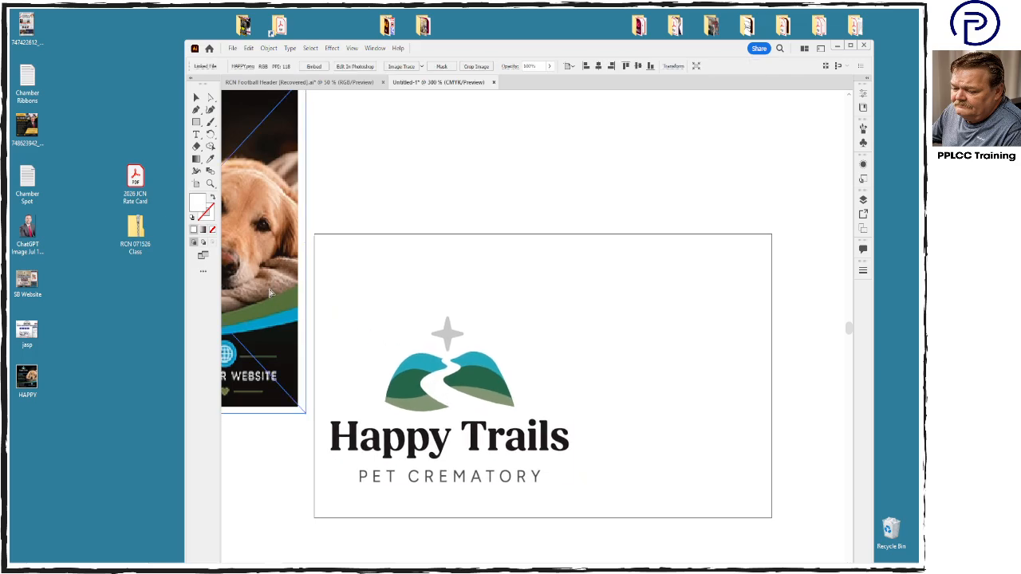
{"action": "key", "text": "ctrl+minus"}
{"action": "left_click", "coordinate": [358, 471]}
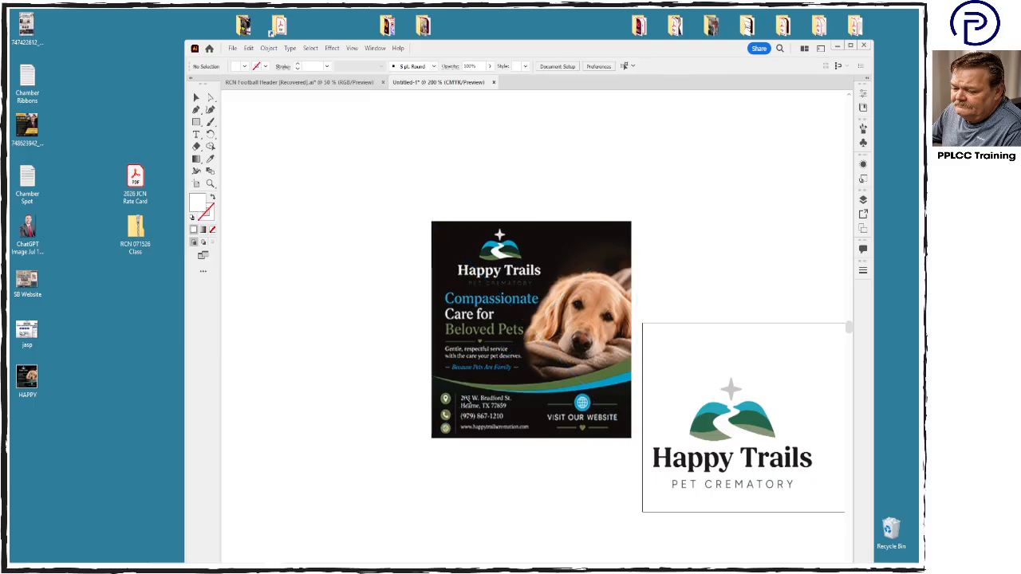
{"action": "left_click", "coordinate": [490, 377]}
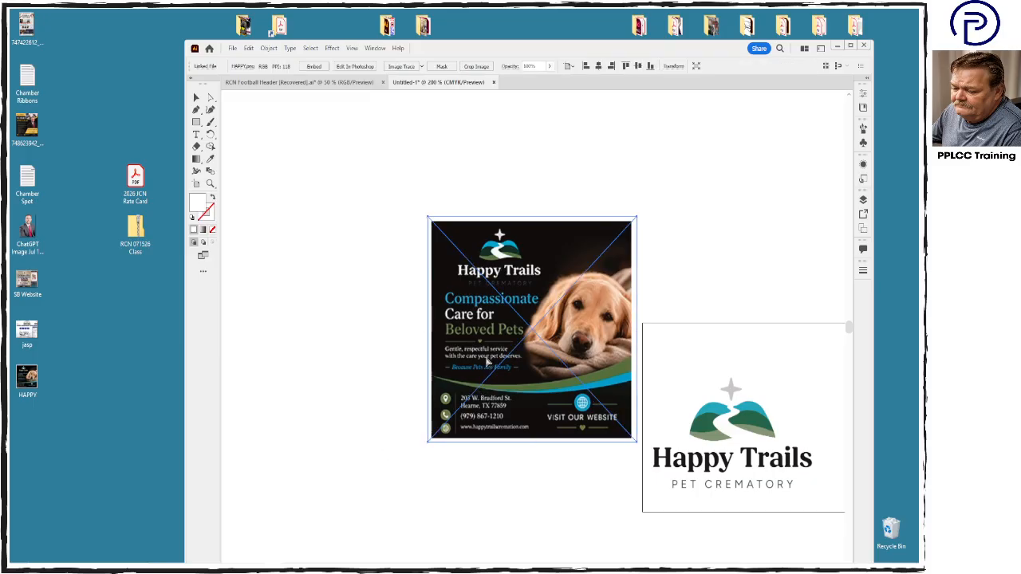
{"action": "key", "text": "ctrl+plus"}
{"action": "mouse_move", "coordinate": [314, 565]}
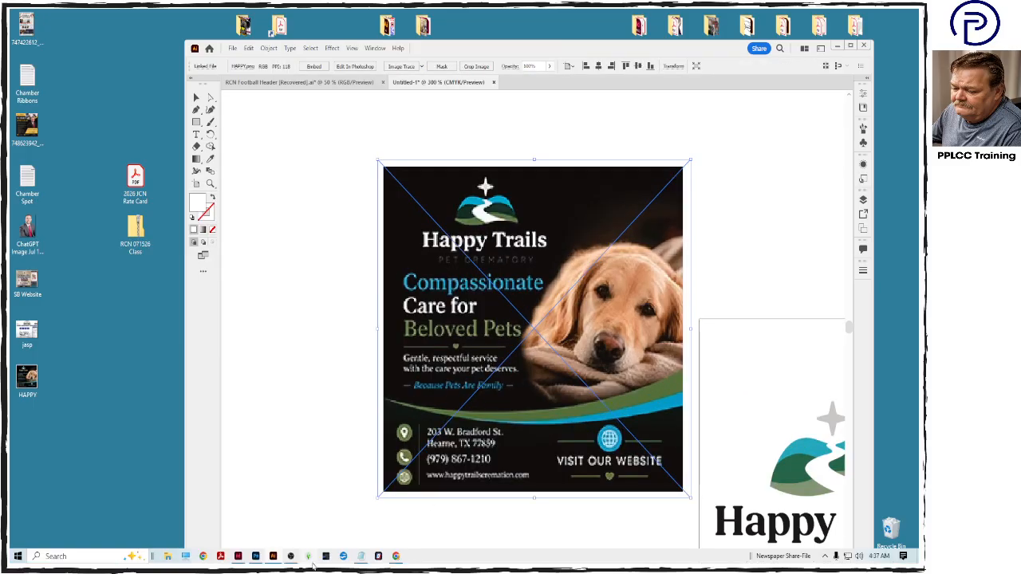
{"action": "left_click", "coordinate": [203, 556]}
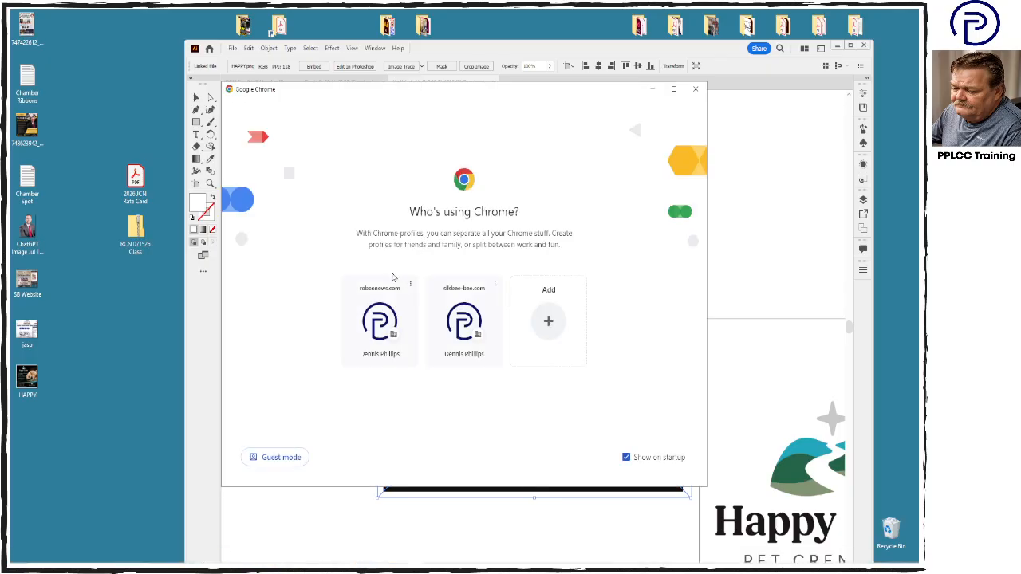
{"action": "left_click", "coordinate": [384, 327]}
{"action": "left_click", "coordinate": [528, 53]}
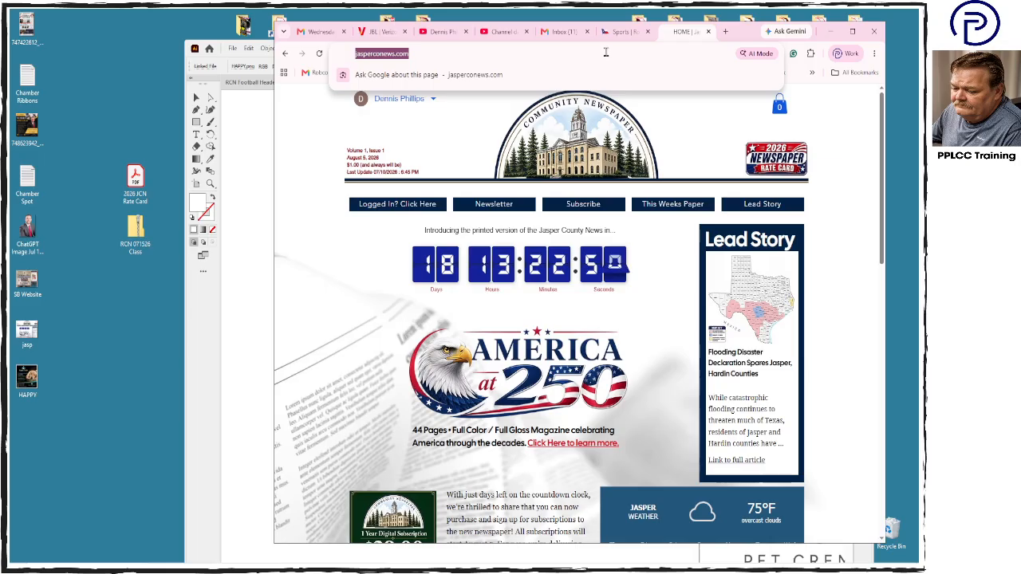
{"action": "type", "text": "Happy "}
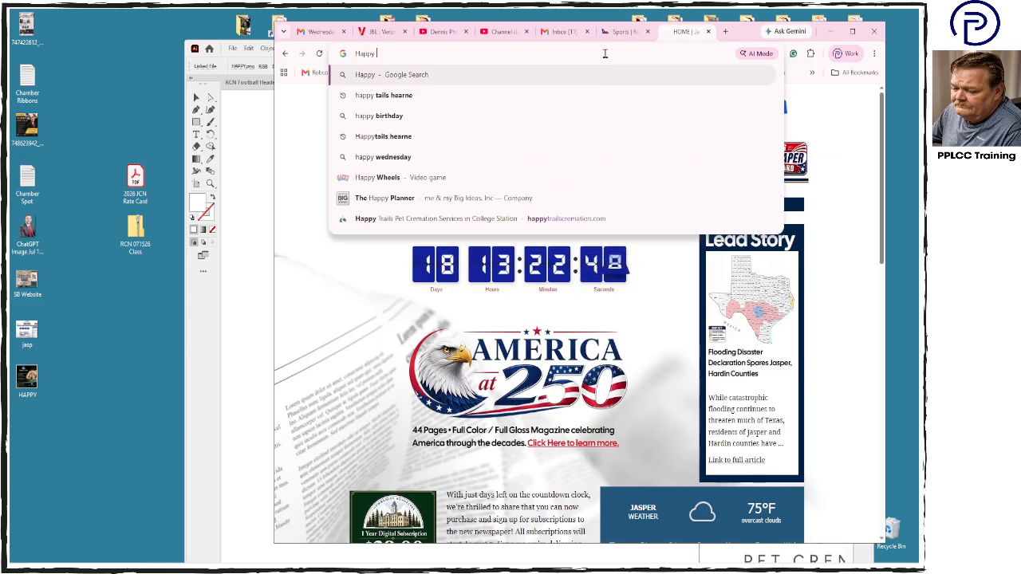
{"action": "type", "text": "Trails "}
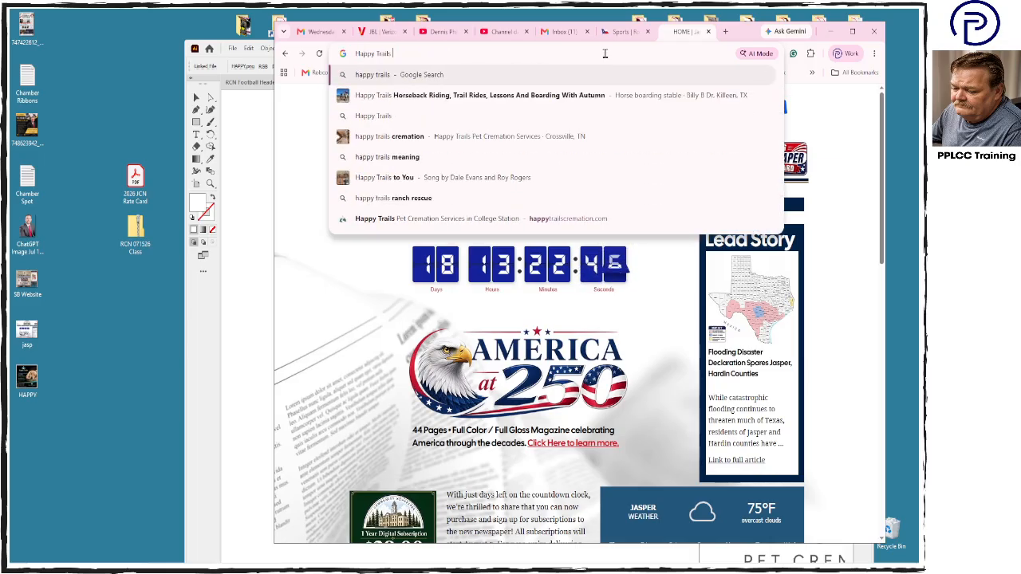
{"action": "type", "text": "Hearne Texas"}
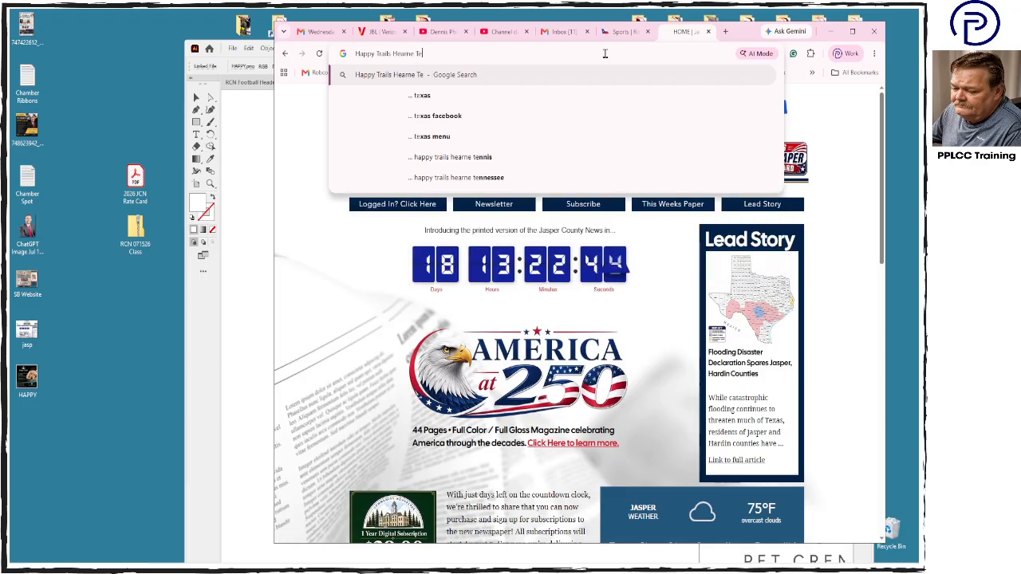
{"action": "key", "text": "Return"}
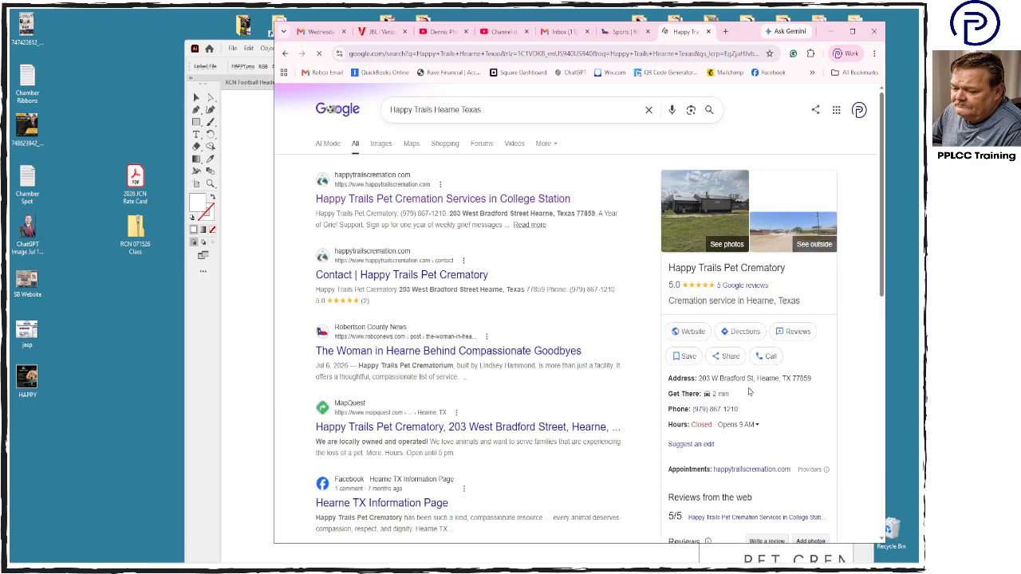
- Copy the business's address and phone details from the search result into a new text frame below the flyer in Illustrator, without the leading space
{"action": "left_click_drag", "start_coordinate": [699, 380], "coordinate": [794, 409]}
{"action": "left_click", "coordinate": [237, 357]}
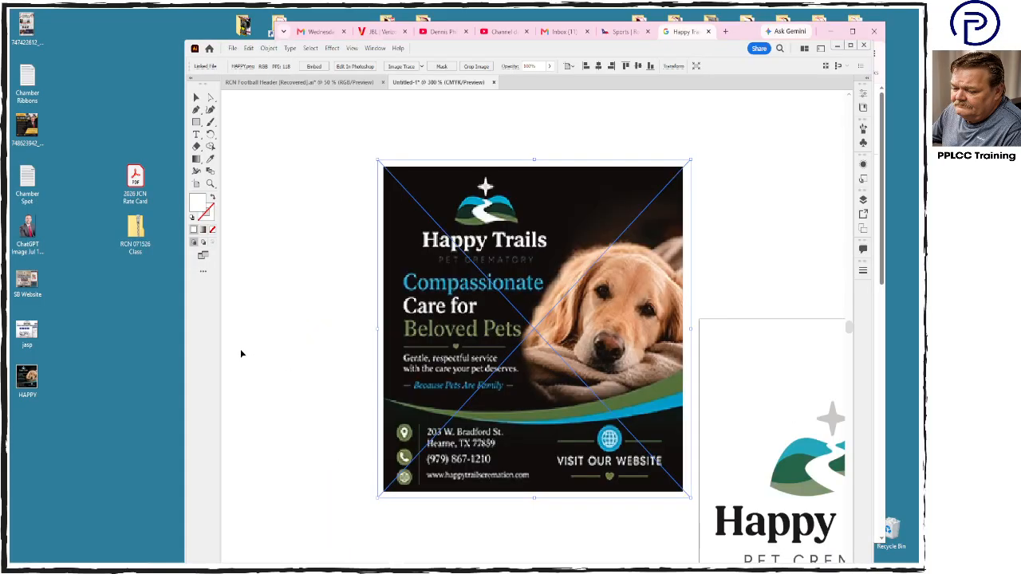
{"action": "scroll", "coordinate": [417, 411], "scroll_direction": "down", "scroll_amount": 1}
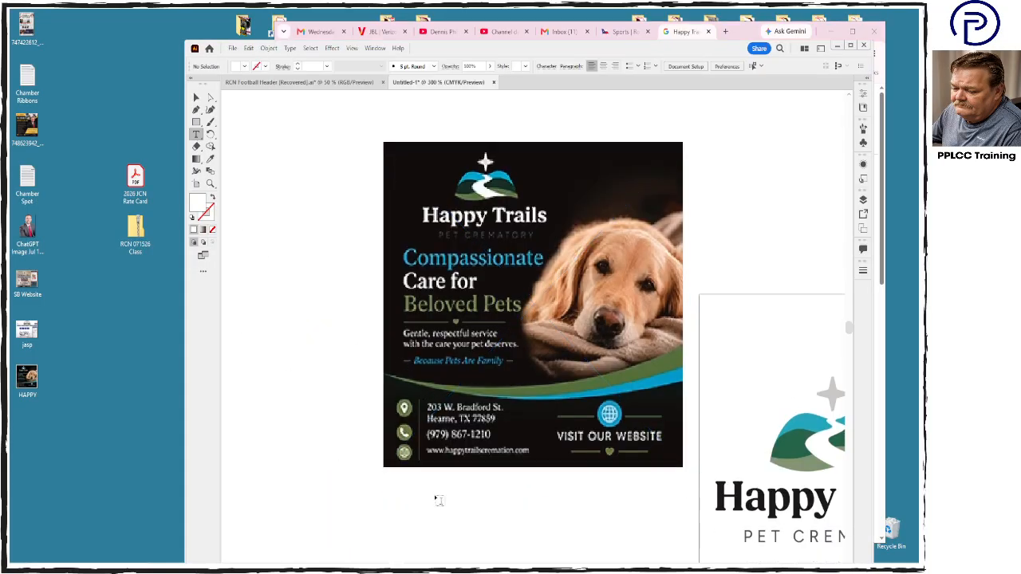
{"action": "left_click_drag", "start_coordinate": [401, 483], "coordinate": [598, 562]}
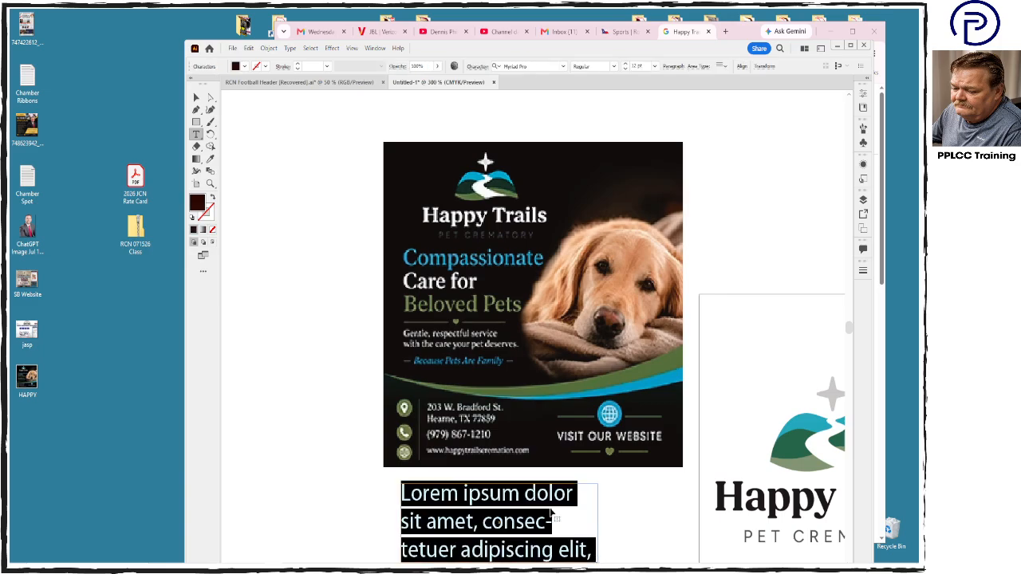
{"action": "key", "text": "ctrl+v"}
{"action": "scroll", "coordinate": [598, 519], "scroll_direction": "down", "scroll_amount": 1}
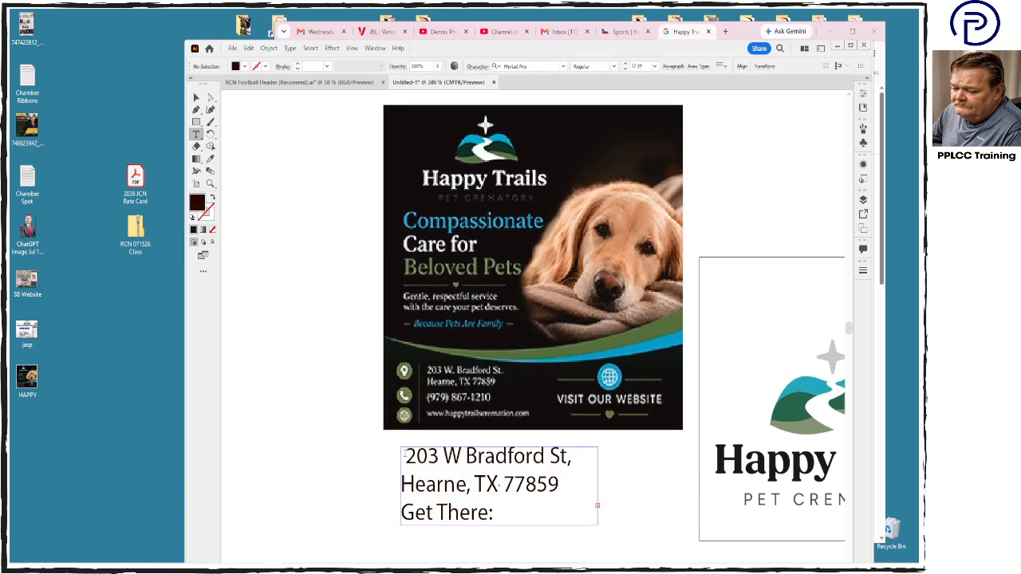
{"action": "key", "text": "BackSpace"}
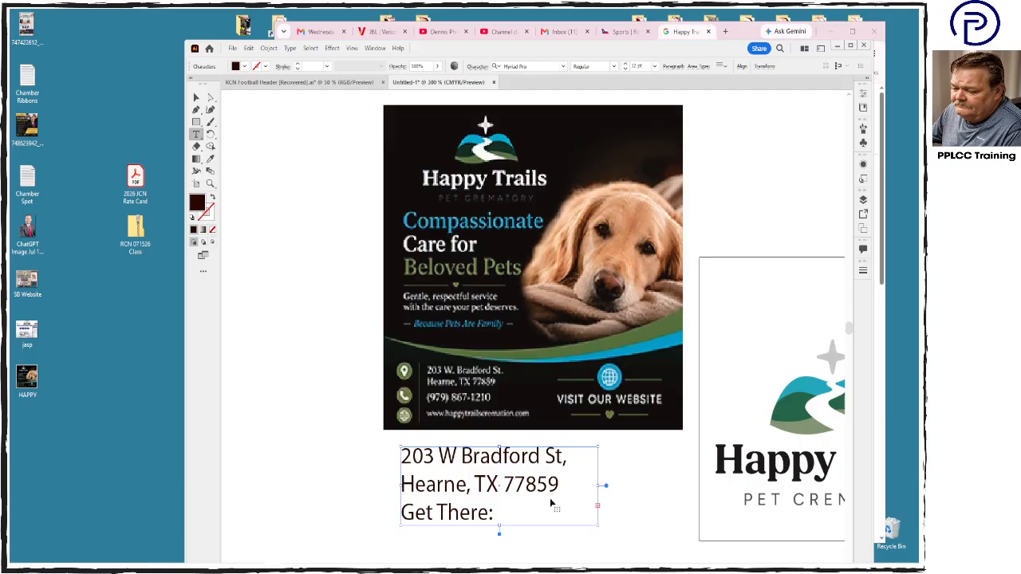
- Reduce the size of all the pasted contact text to 8 pt
{"action": "key", "text": "ctrl+a"}
{"action": "key", "text": "ctrl+shift+comma"}
{"action": "key", "text": "ctrl+shift+comma"}
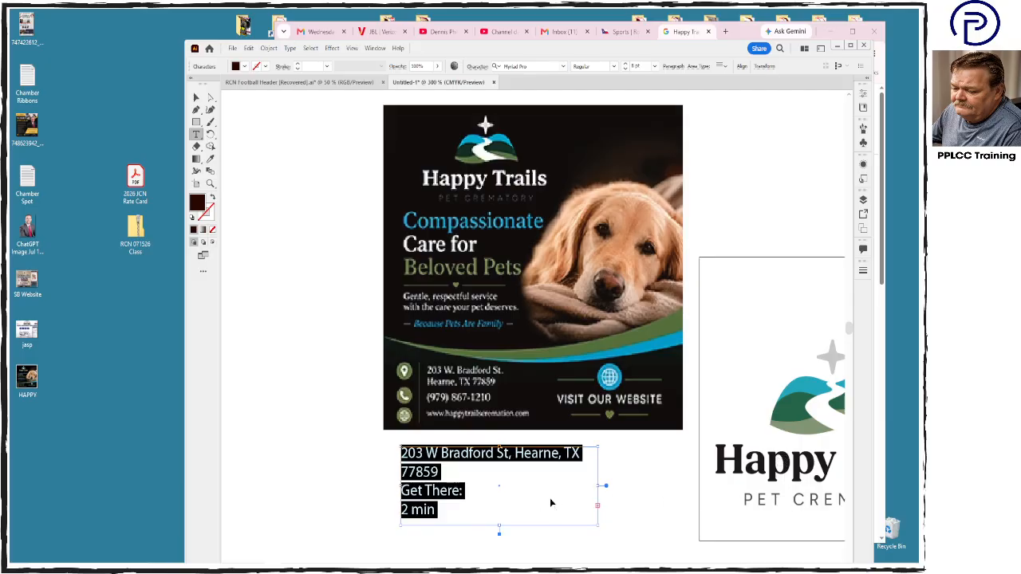
- Trim the contact text to the street address with city and the bare phone number, deleting the state, ZIP code, travel time and labels
{"action": "left_click", "coordinate": [550, 498]}
{"action": "left_click_drag", "start_coordinate": [559, 453], "coordinate": [570, 478]}
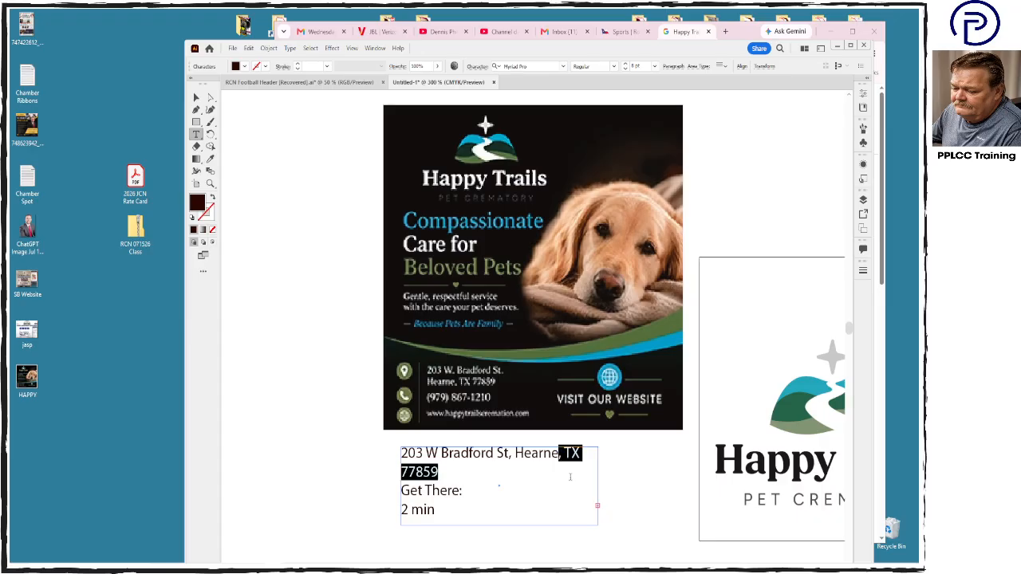
{"action": "key", "text": "BackSpace"}
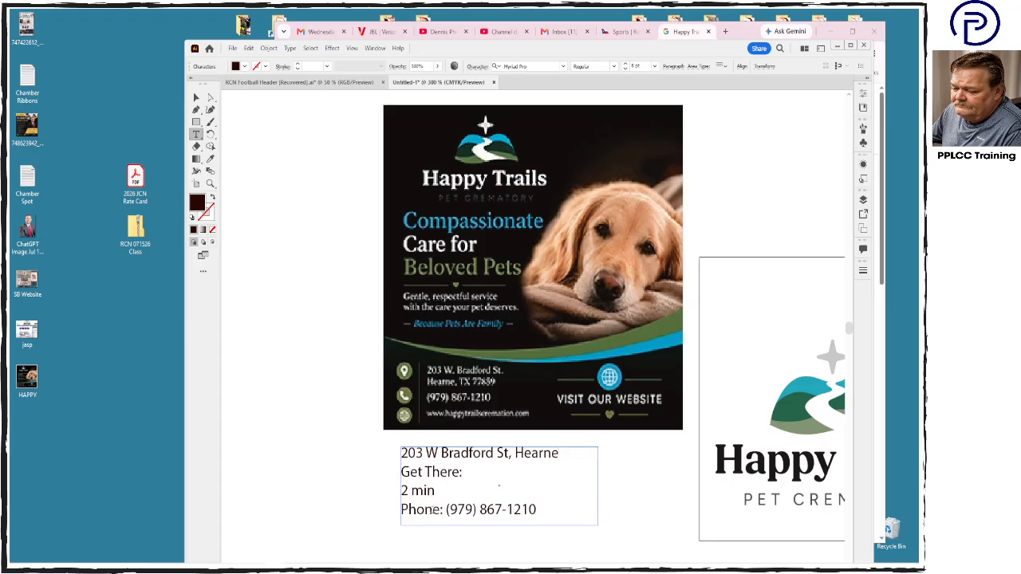
{"action": "left_click_drag", "start_coordinate": [446, 509], "coordinate": [385, 473]}
{"action": "key", "text": "BackSpace"}
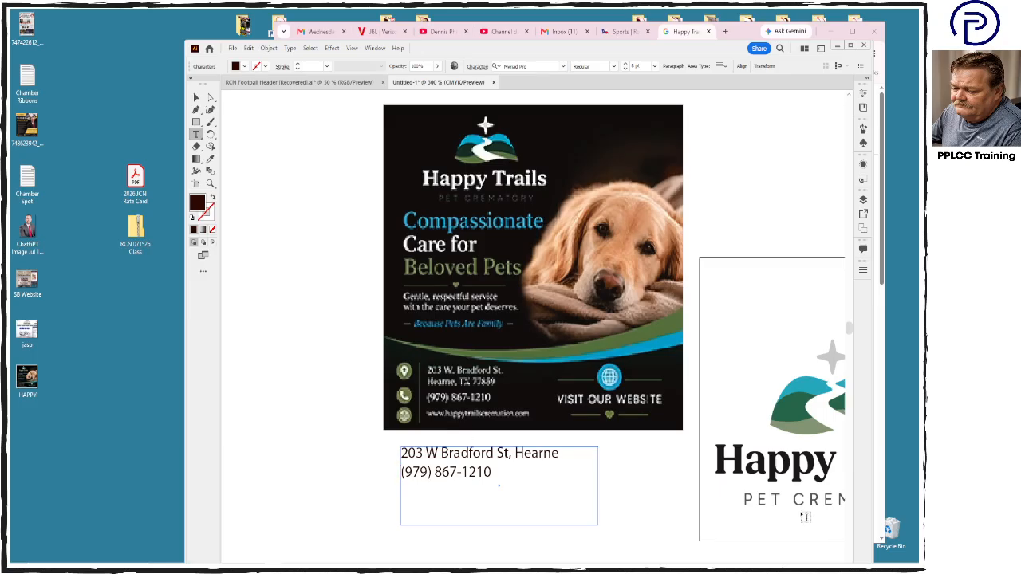
- Set all the contact text to ITC Avant Garde Gothic Book at 10 pt
{"action": "key", "text": "ctrl+a"}
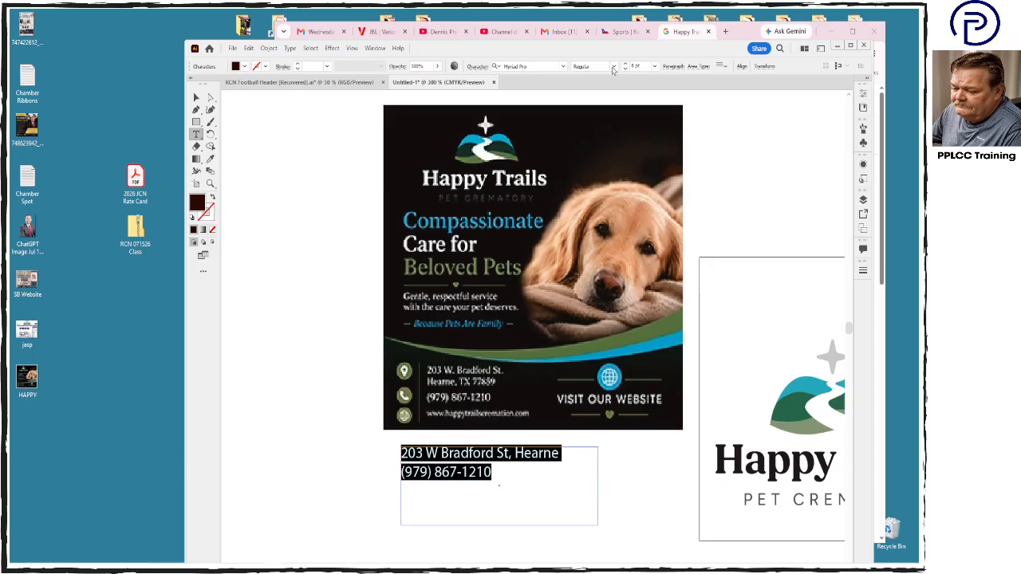
{"action": "left_click", "coordinate": [613, 67]}
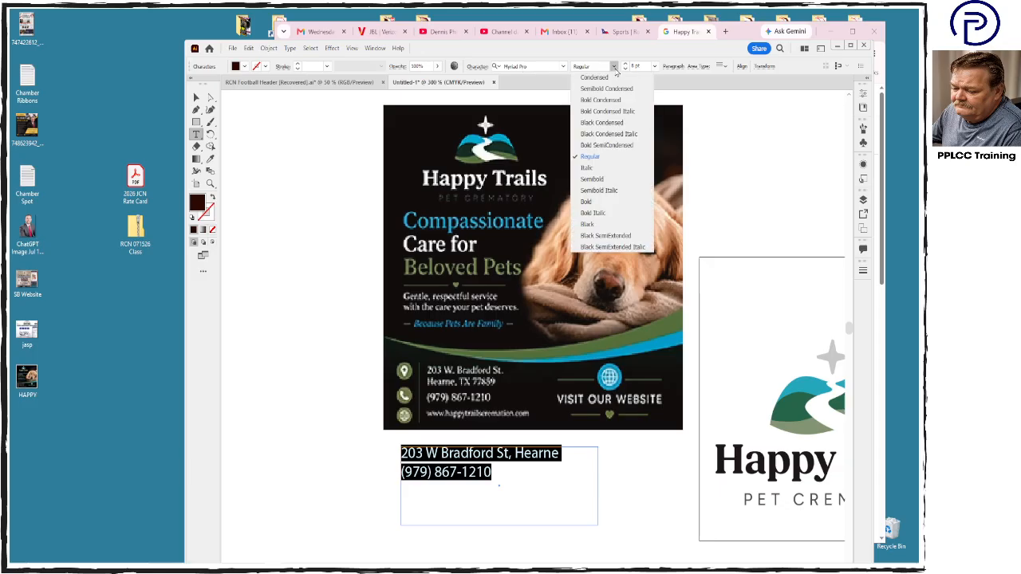
{"action": "left_click", "coordinate": [614, 67]}
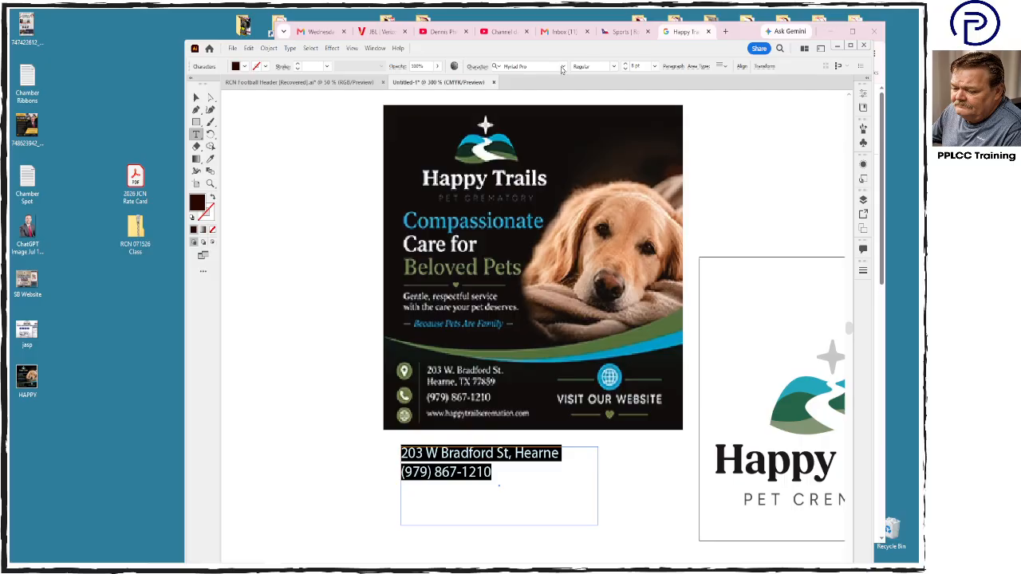
{"action": "left_click", "coordinate": [563, 67]}
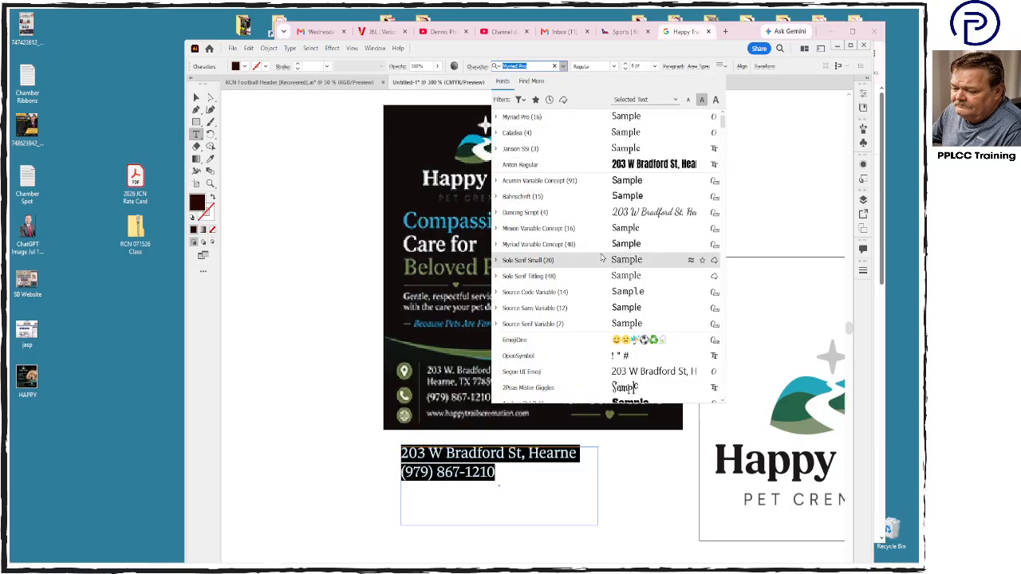
{"action": "scroll", "coordinate": [601, 255], "scroll_direction": "down", "scroll_amount": 6}
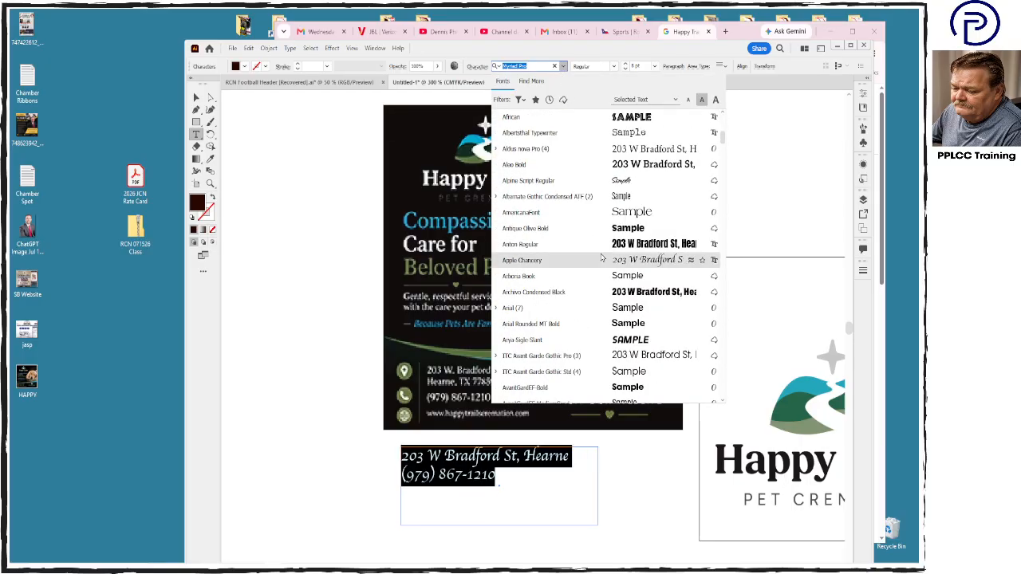
{"action": "scroll", "coordinate": [602, 257], "scroll_direction": "down", "scroll_amount": 2}
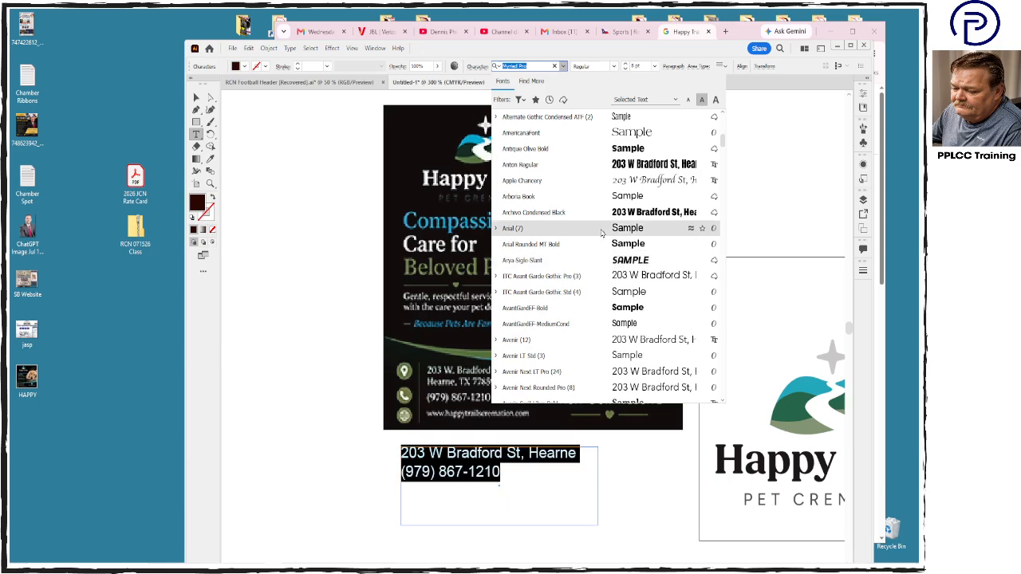
{"action": "scroll", "coordinate": [601, 232], "scroll_direction": "down", "scroll_amount": 1}
{"action": "left_click", "coordinate": [595, 237]}
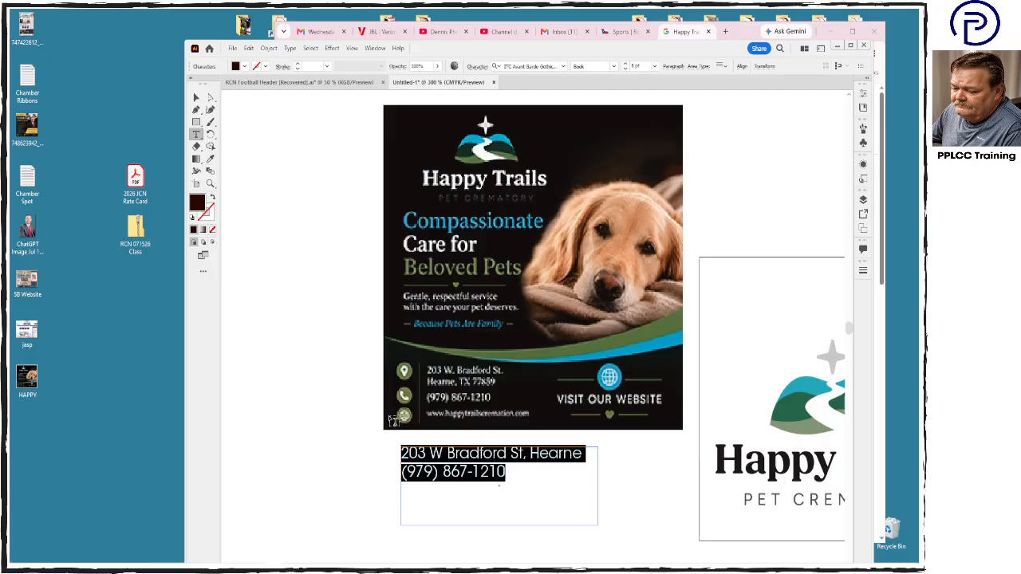
{"action": "left_click", "coordinate": [634, 66]}
{"action": "key", "text": "Return"}
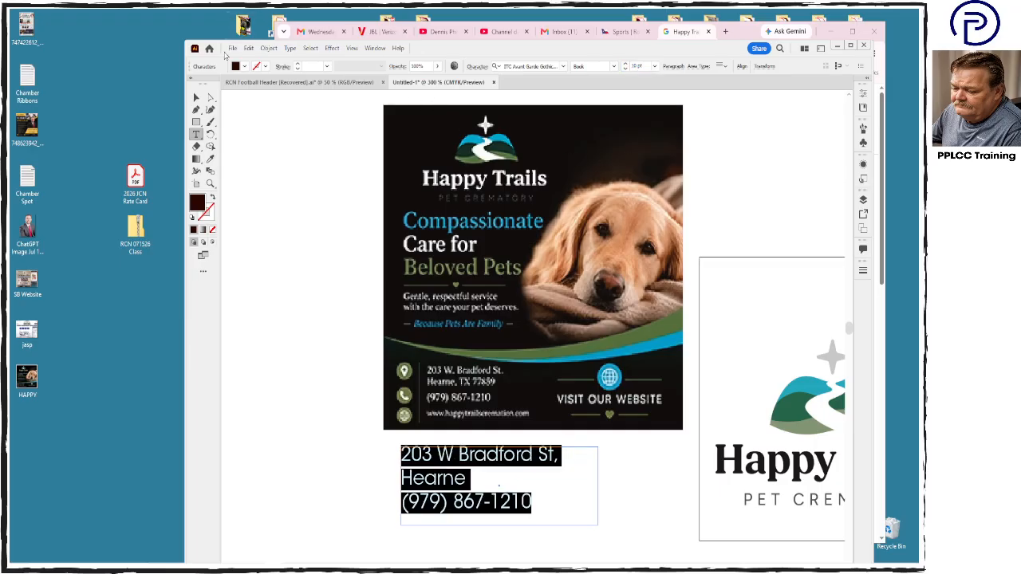
- Move the contact text frame below the artboard and widen it so the address fits on one line
{"action": "left_click", "coordinate": [197, 98]}
{"action": "left_click", "coordinate": [530, 213]}
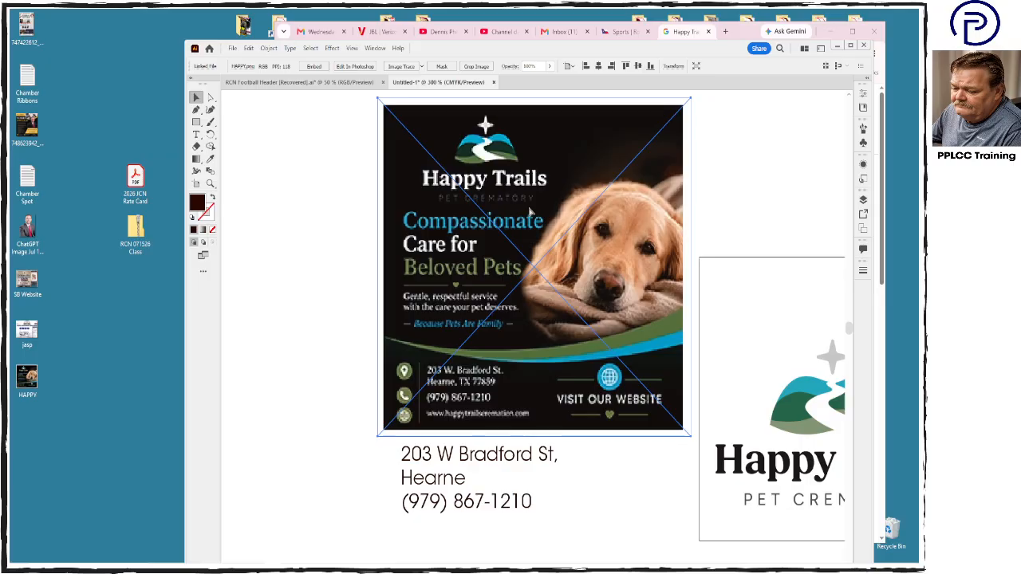
{"action": "key", "text": "ctrl+minus"}
{"action": "key", "text": "ctrl+minus"}
{"action": "left_click", "coordinate": [537, 405]}
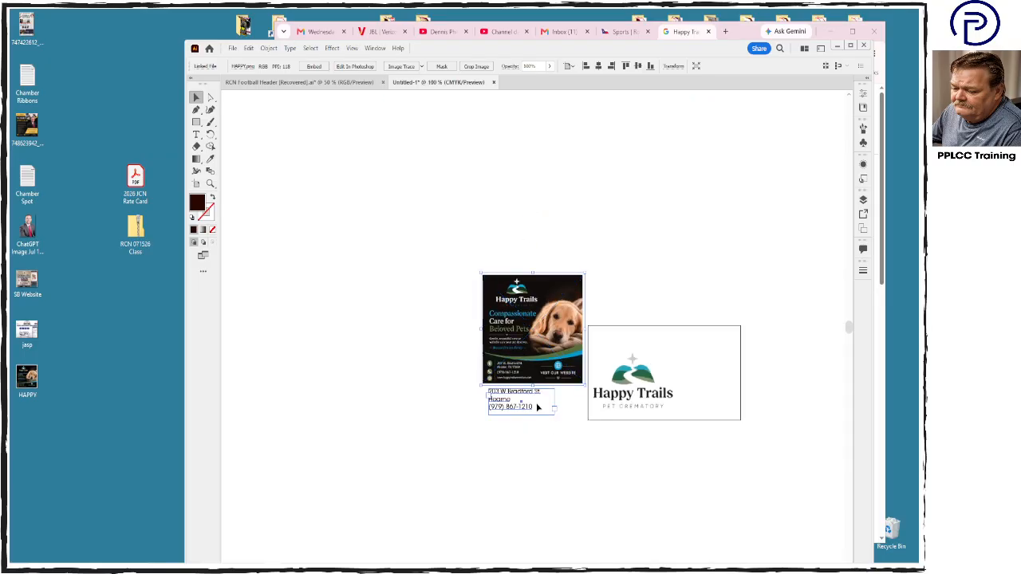
{"action": "left_click_drag", "start_coordinate": [555, 403], "coordinate": [516, 465]}
- Cut the phone number out of the contact frame and paste it into a new text frame under the logo on the artboard
{"action": "double_click", "coordinate": [612, 458]}
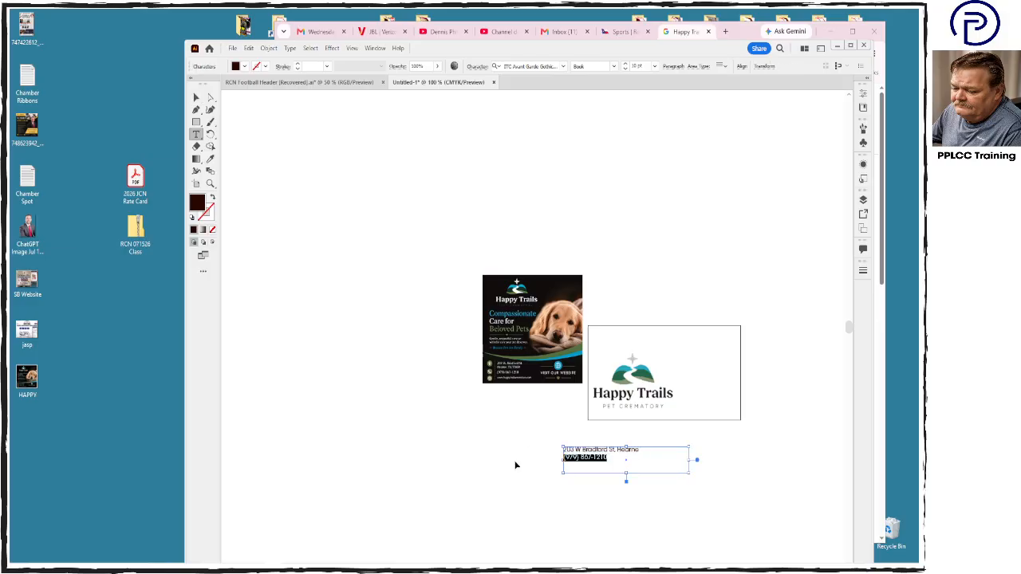
{"action": "key", "text": "ctrl+x"}
{"action": "left_click_drag", "start_coordinate": [591, 411], "coordinate": [675, 419]}
{"action": "key", "text": "ctrl+v"}
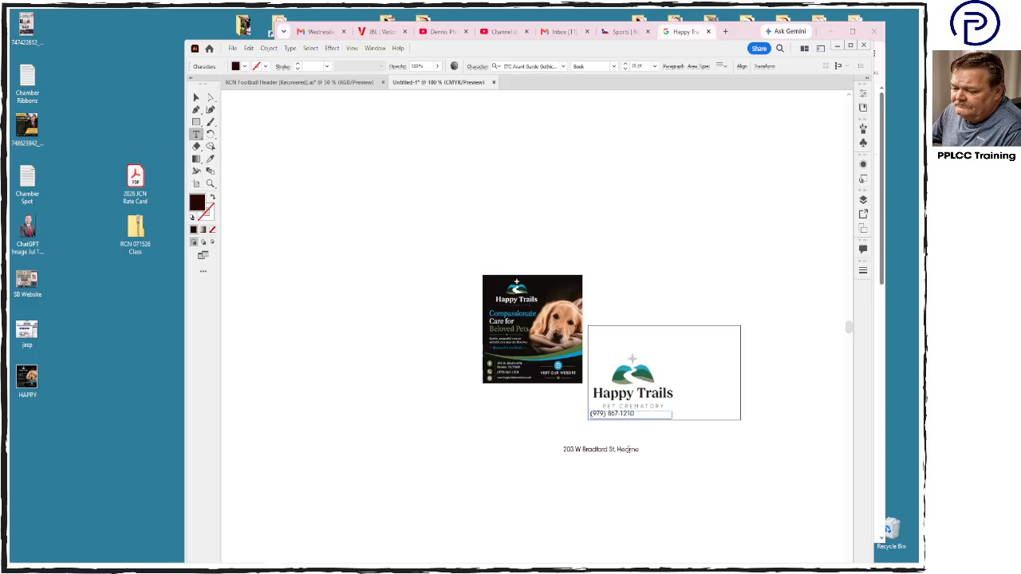
{"action": "key", "text": "Escape"}
- Place the phone number in the artboard's lower-right corner and the address in its lower-left corner
{"action": "left_click", "coordinate": [200, 99]}
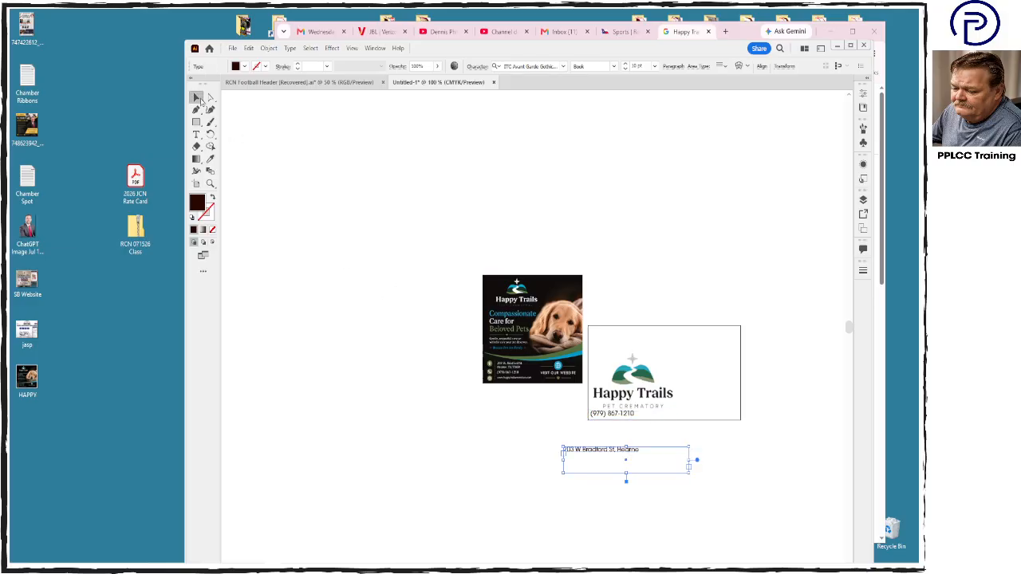
{"action": "left_click_drag", "start_coordinate": [614, 417], "coordinate": [716, 423]}
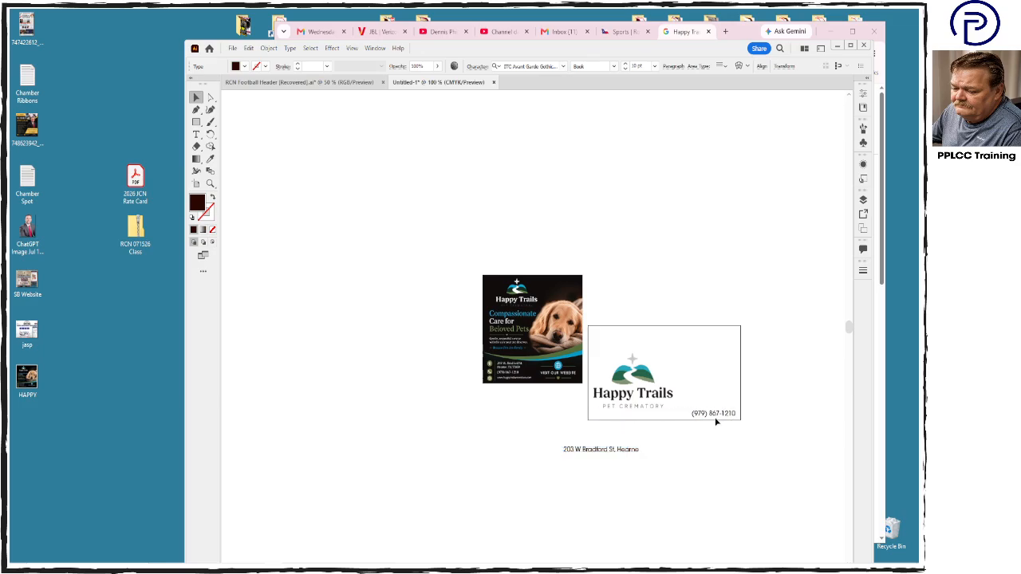
{"action": "left_click_drag", "start_coordinate": [602, 453], "coordinate": [626, 420]}
- Align the top edges of the address and phone number text frames
{"action": "left_click", "coordinate": [625, 421]}
{"action": "left_click", "coordinate": [734, 416], "text": "shift"}
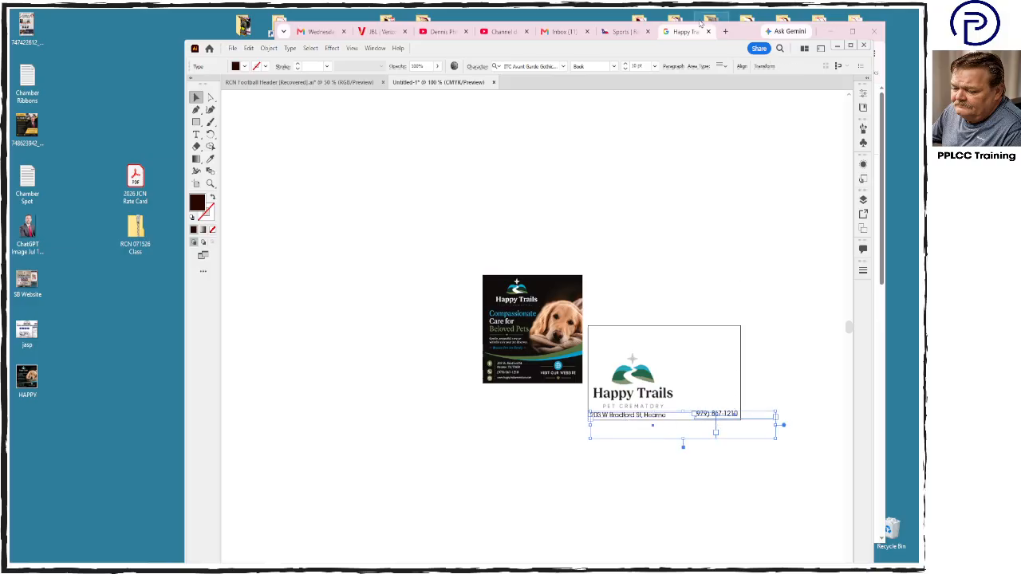
{"action": "double_click", "coordinate": [625, 53]}
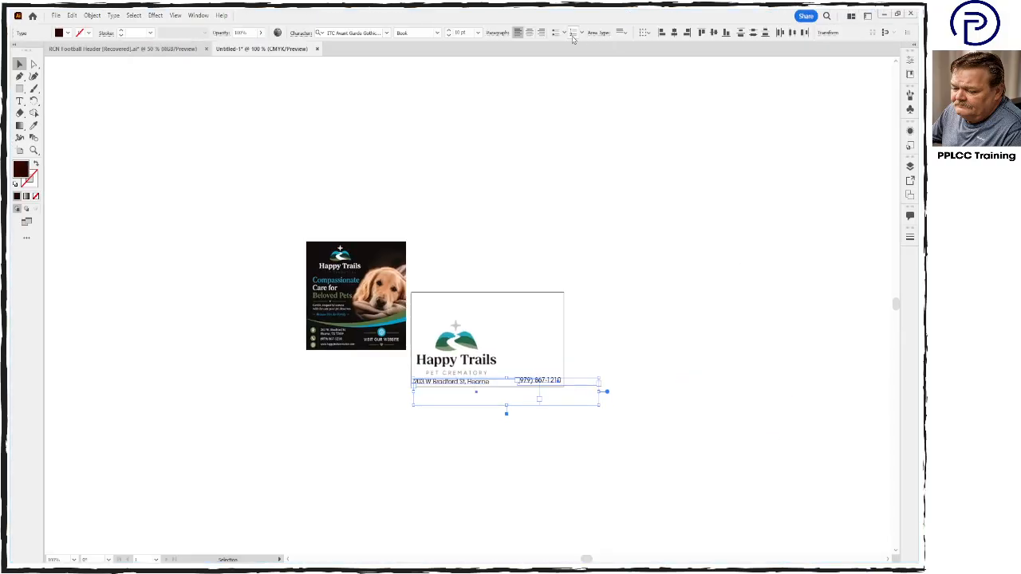
{"action": "left_click", "coordinate": [702, 33]}
{"action": "left_click", "coordinate": [661, 290]}
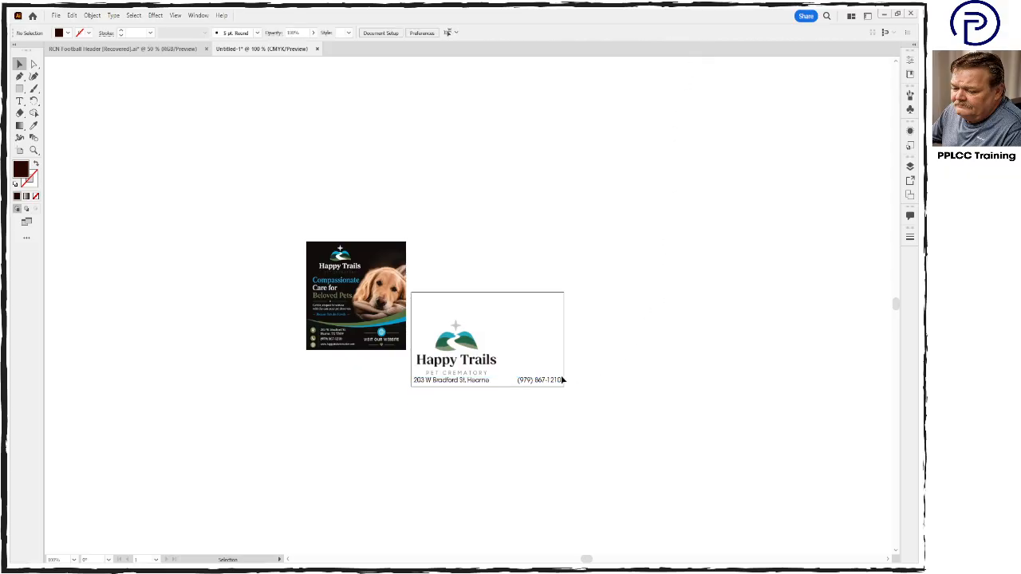
- Convert the address text under the logo to outlines
{"action": "left_click", "coordinate": [428, 383]}
{"action": "key", "text": "a"}
{"action": "key", "text": "ctrl+plus"}
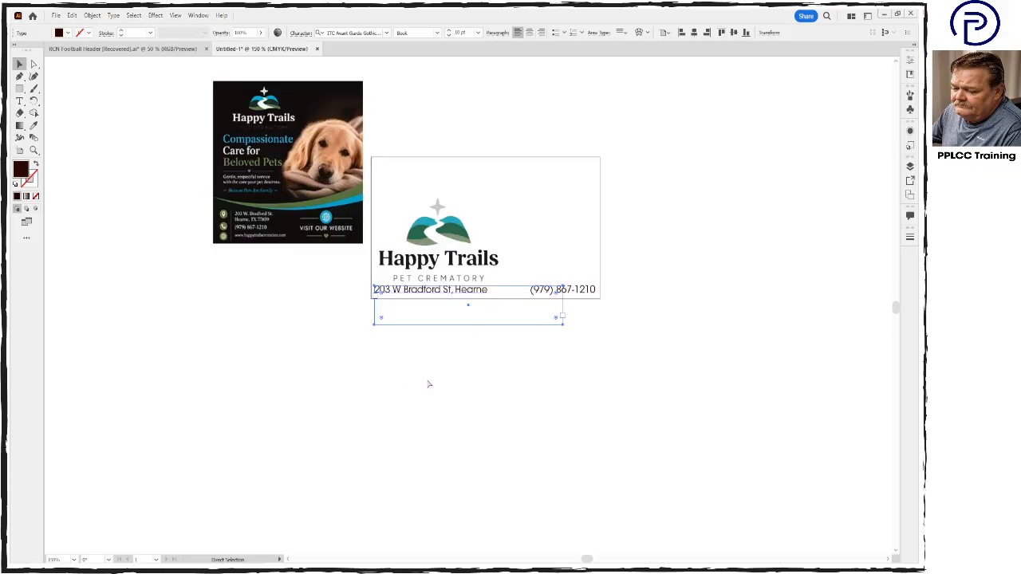
{"action": "key", "text": "v"}
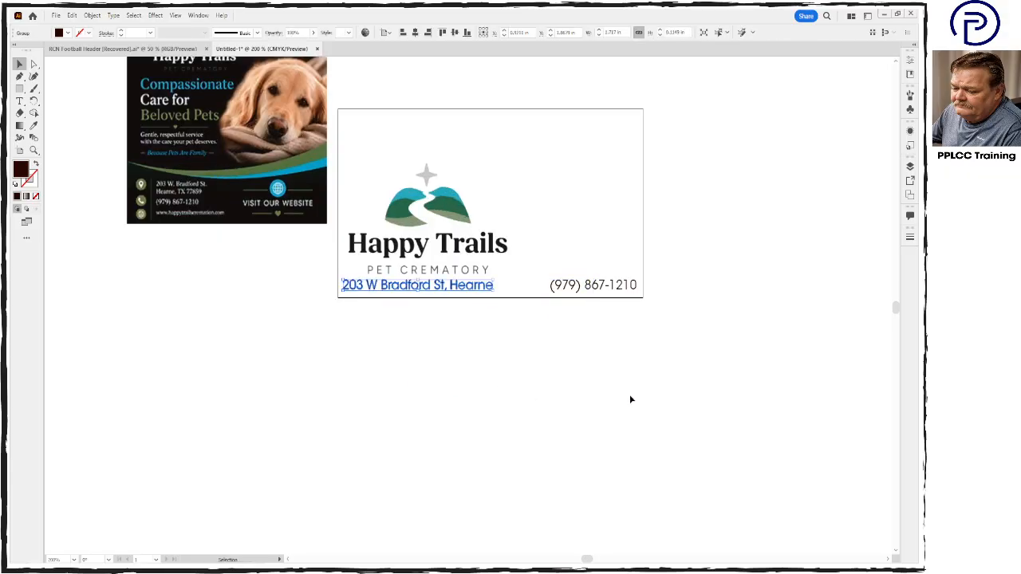
{"action": "left_click", "coordinate": [631, 400]}
{"action": "left_click", "coordinate": [610, 291]}
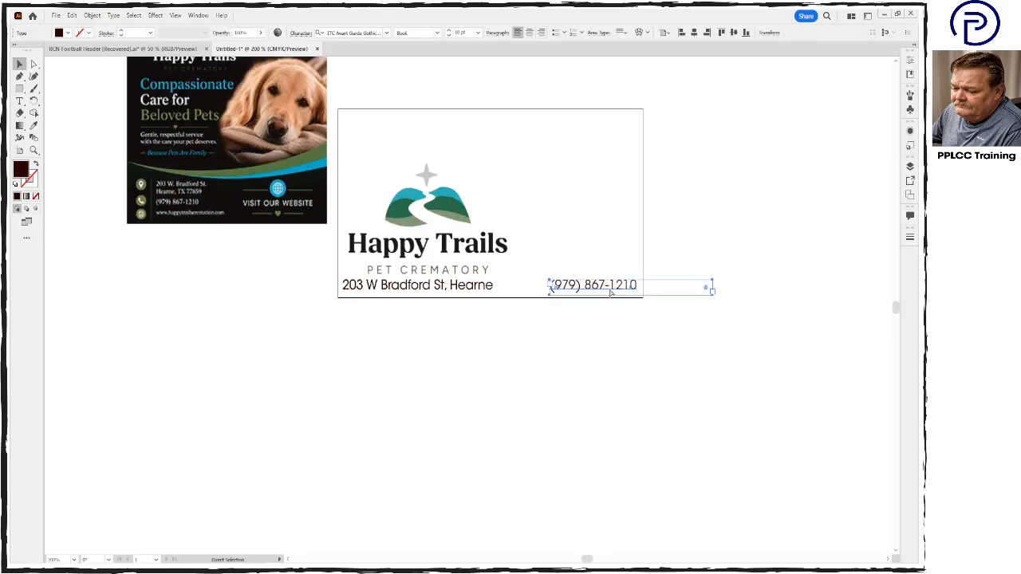
{"action": "key", "text": "ctrl+shift+o"}
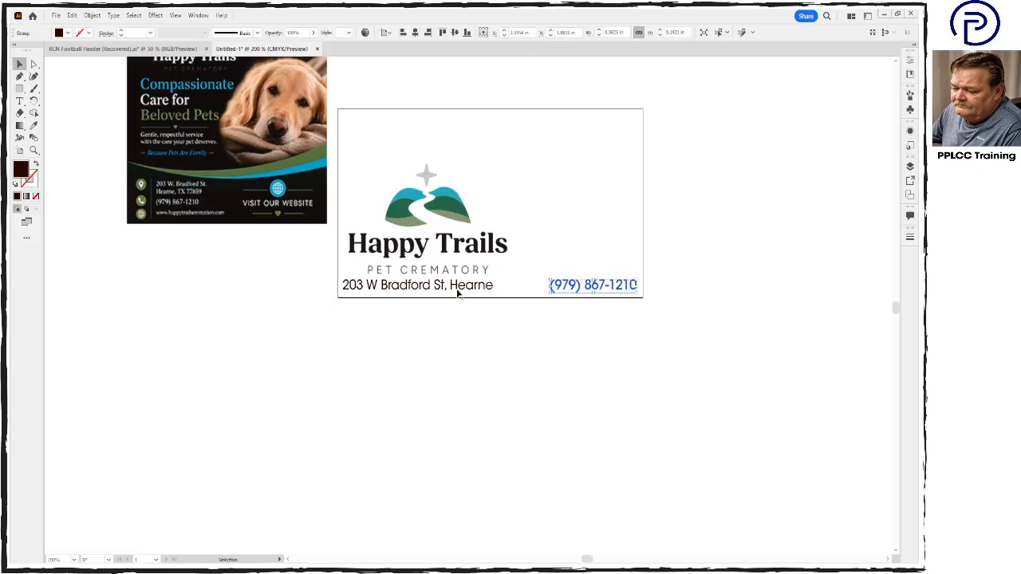
{"action": "key", "text": "a"}
{"action": "key", "text": "ctrl+z"}
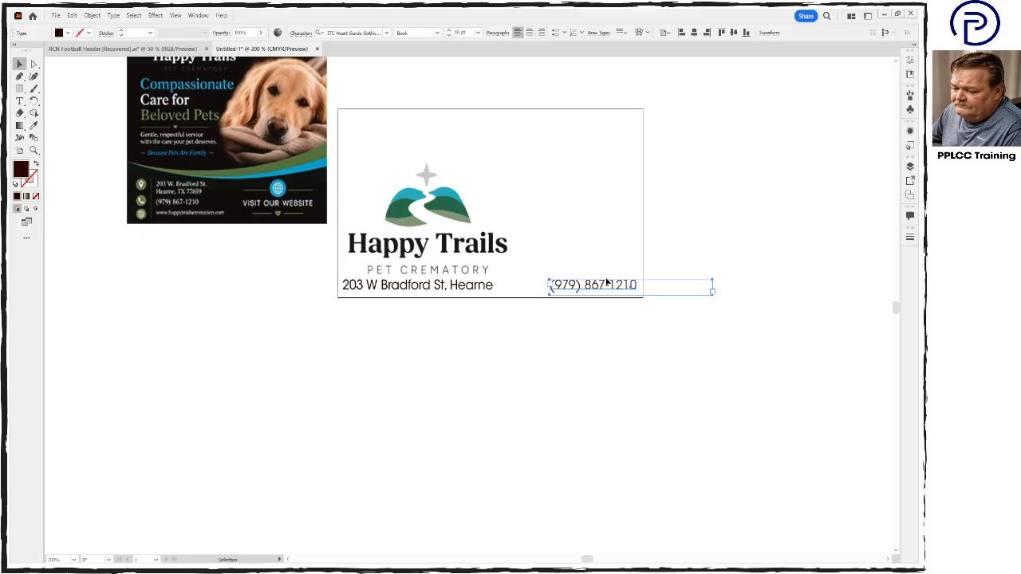
{"action": "key", "text": "t"}
{"action": "mouse_move", "coordinate": [591, 285]}
{"action": "left_mouse_down"}
{"action": "mouse_move", "coordinate": [616, 285]}
{"action": "mouse_move", "coordinate": [581, 285]}
{"action": "left_mouse_up"}
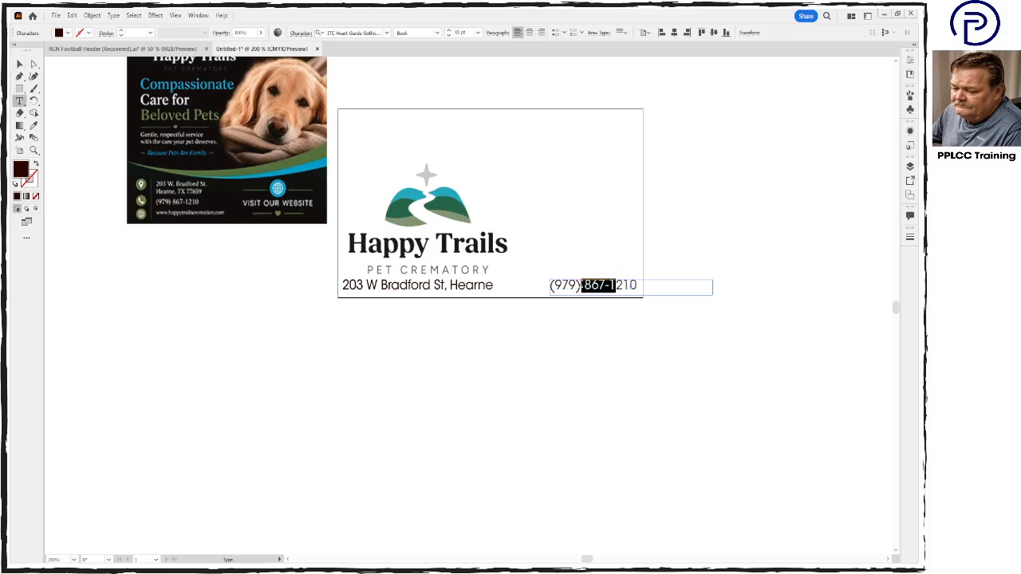
{"action": "left_click", "coordinate": [581, 286]}
- Convert the phone number in the artboard's lower-right corner to outlines and check the result by selecting it
{"action": "left_click", "coordinate": [20, 64]}
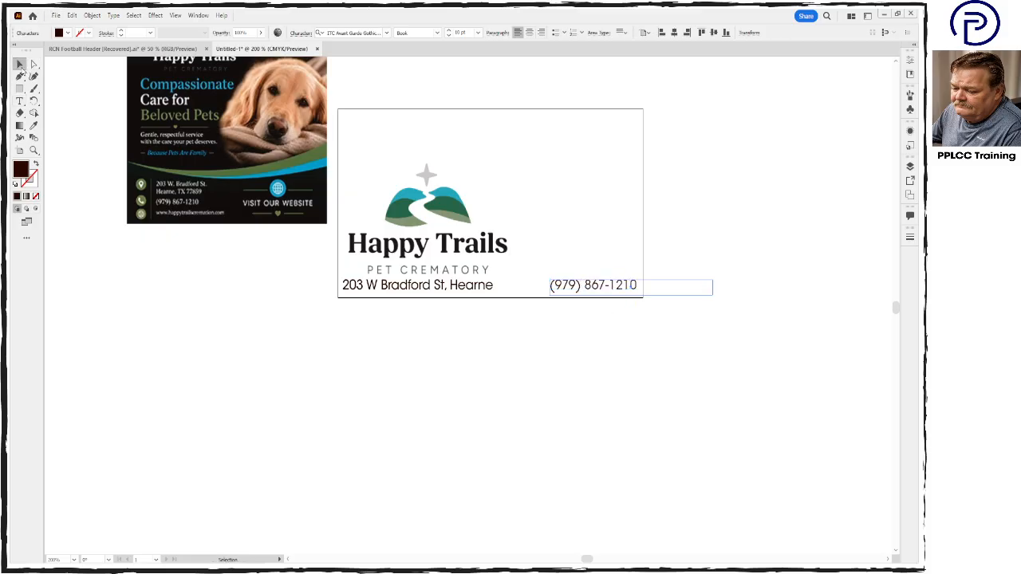
{"action": "key", "text": "ctrl+shift+o"}
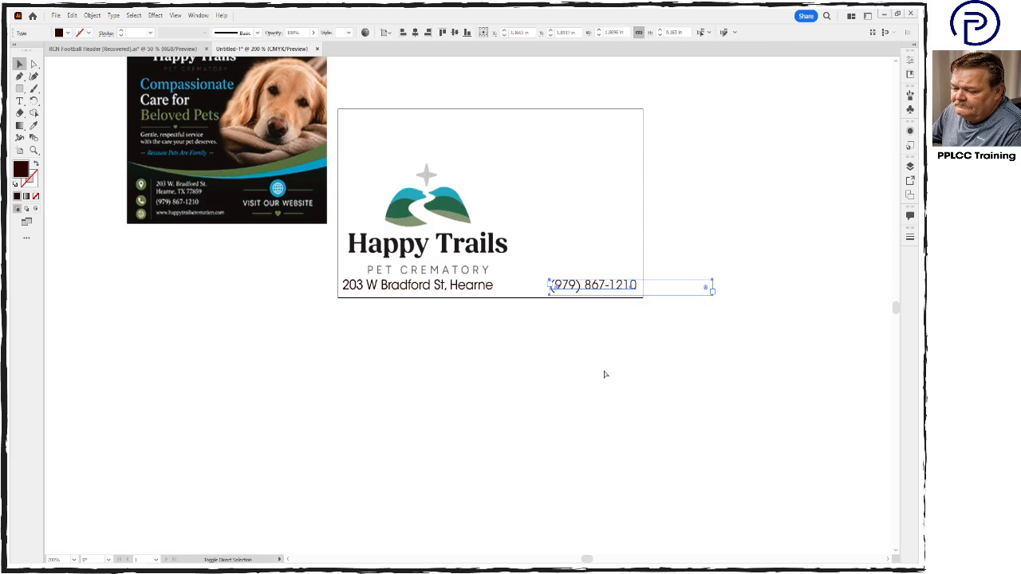
{"action": "left_click", "coordinate": [605, 374]}
{"action": "left_click", "coordinate": [630, 289]}
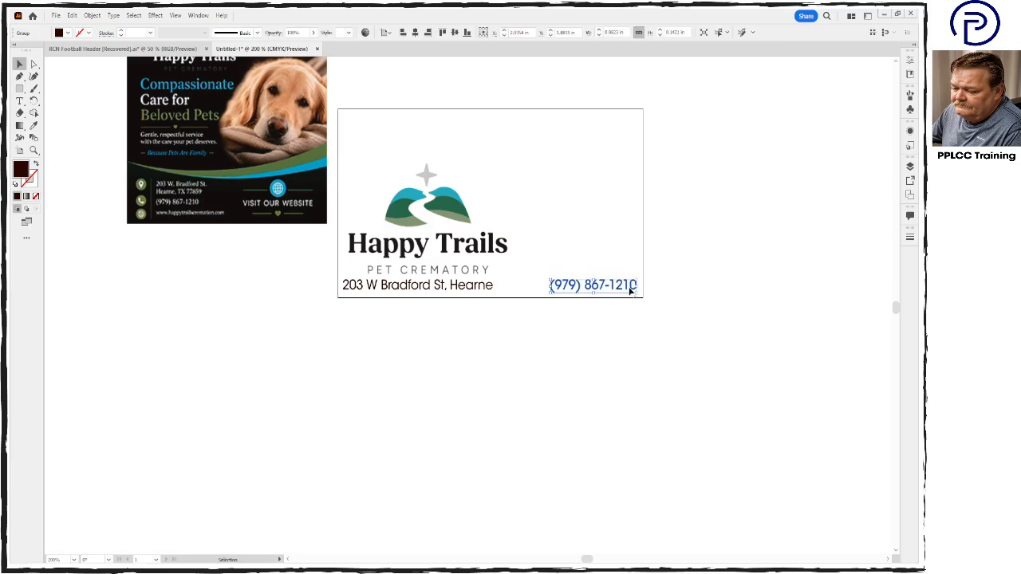
{"action": "left_click", "coordinate": [638, 335]}
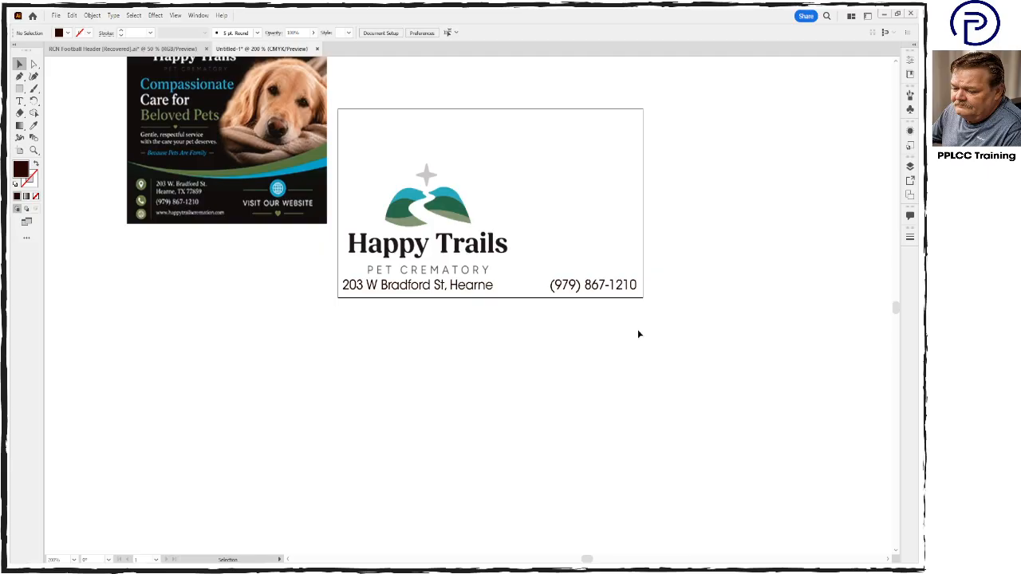
{"action": "left_click", "coordinate": [622, 293]}
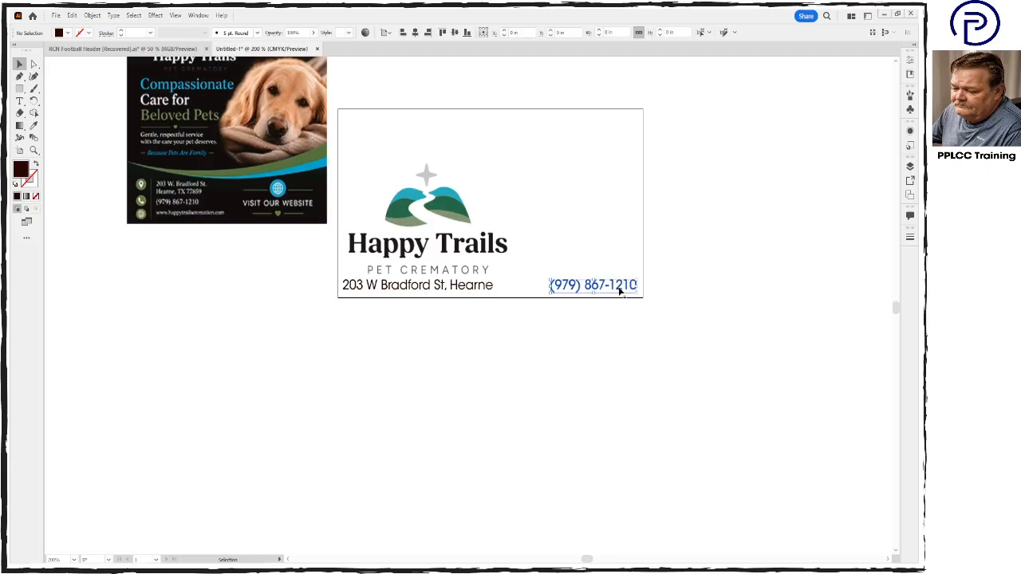
{"action": "left_click", "coordinate": [621, 332]}
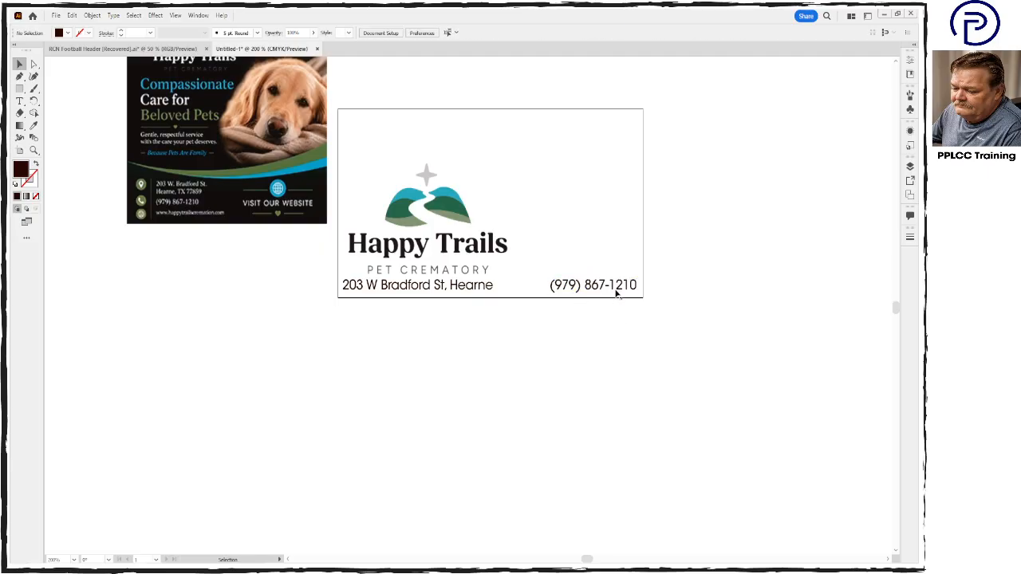
{"action": "left_click", "coordinate": [616, 292]}
{"action": "left_click", "coordinate": [491, 360]}
- Nudge the Happy Trails logo slightly up and to the left to leave more space above the address line
{"action": "left_click", "coordinate": [451, 236]}
{"action": "key", "text": "Up"}
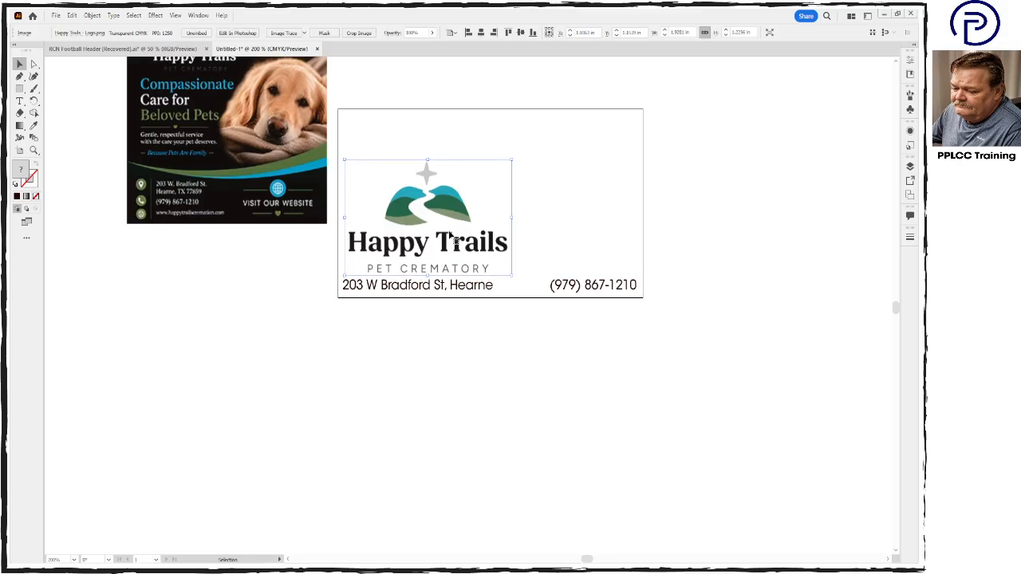
{"action": "key", "text": "Up"}
{"action": "key", "text": "Left"}
{"action": "key", "text": "Left"}
{"action": "key", "text": "Up"}
{"action": "key", "text": "Up"}
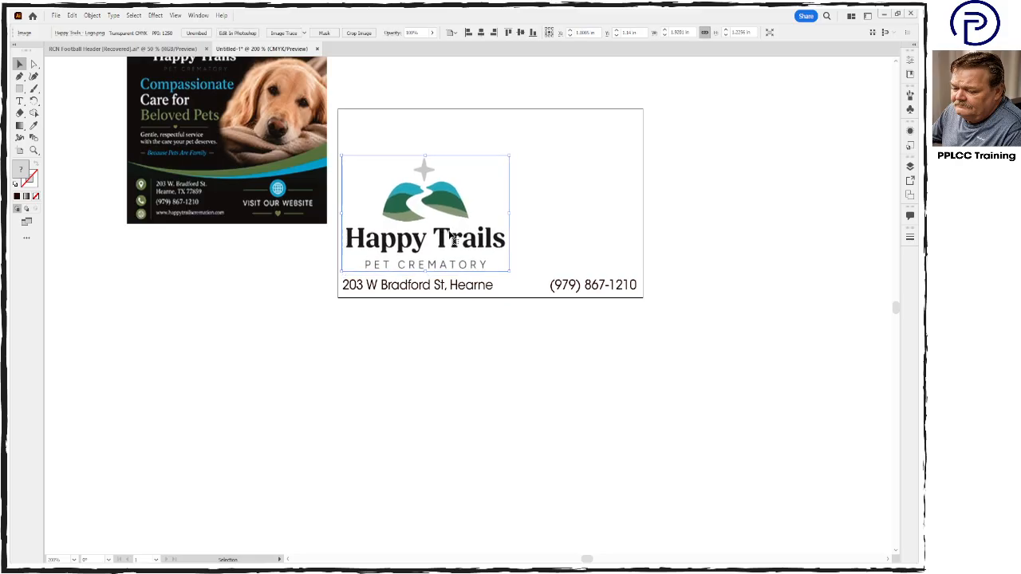
{"action": "key", "text": "Up"}
- Move the placed flyer down so it sits just off the artboard's lower-left side
{"action": "left_click_drag", "start_coordinate": [301, 182], "coordinate": [296, 342]}
{"action": "left_click", "coordinate": [420, 431]}
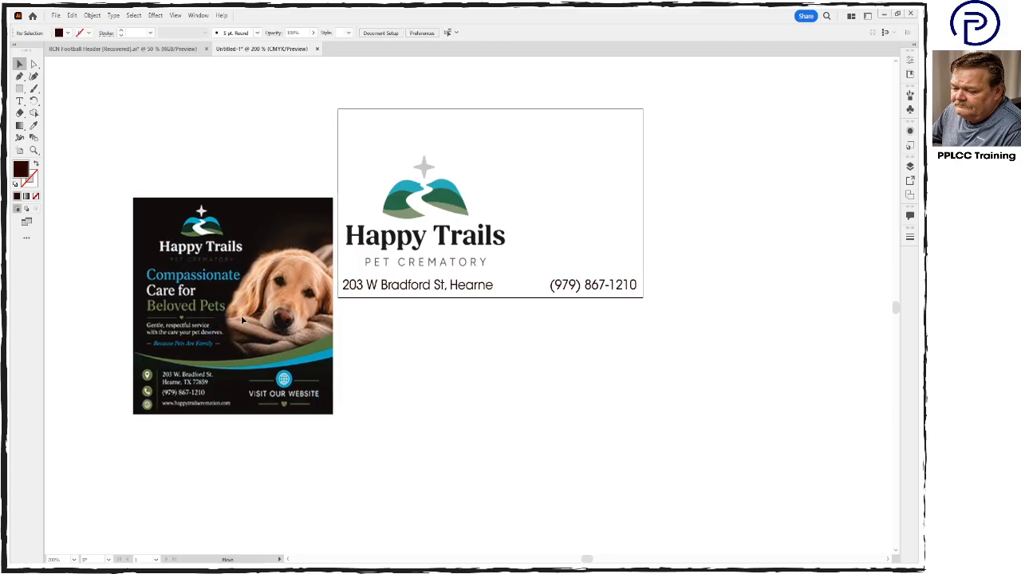
- Move the placed flyer slightly up beside the artboard and enlarge the view to examine its details
{"action": "left_click_drag", "start_coordinate": [242, 320], "coordinate": [239, 293]}
{"action": "key", "text": "ctrl+plus"}
{"action": "key", "text": "ctrl+plus"}
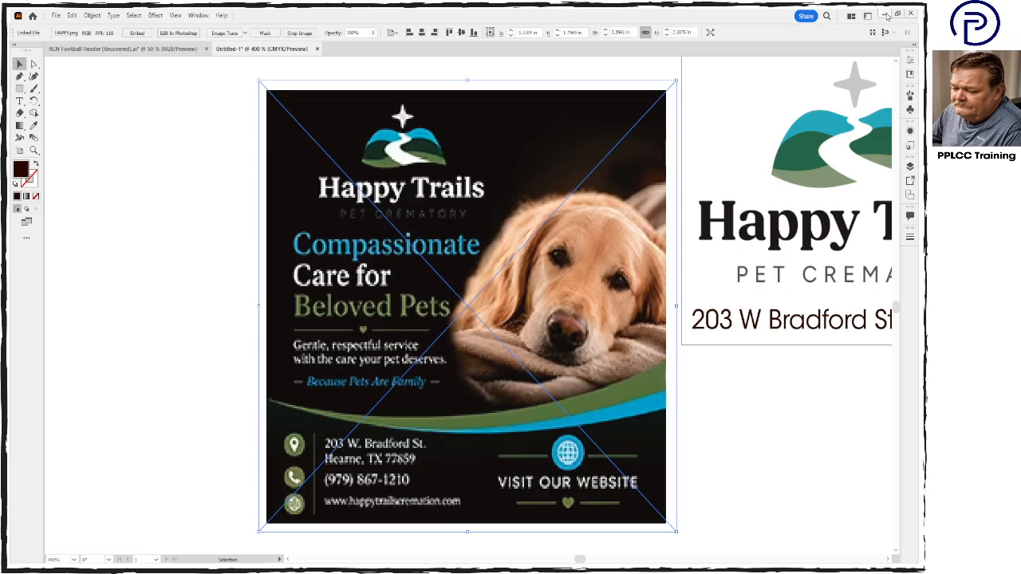
- Switch to the browser, open the Happy Trails website from the search results and copy its web address
{"action": "left_click", "coordinate": [885, 16]}
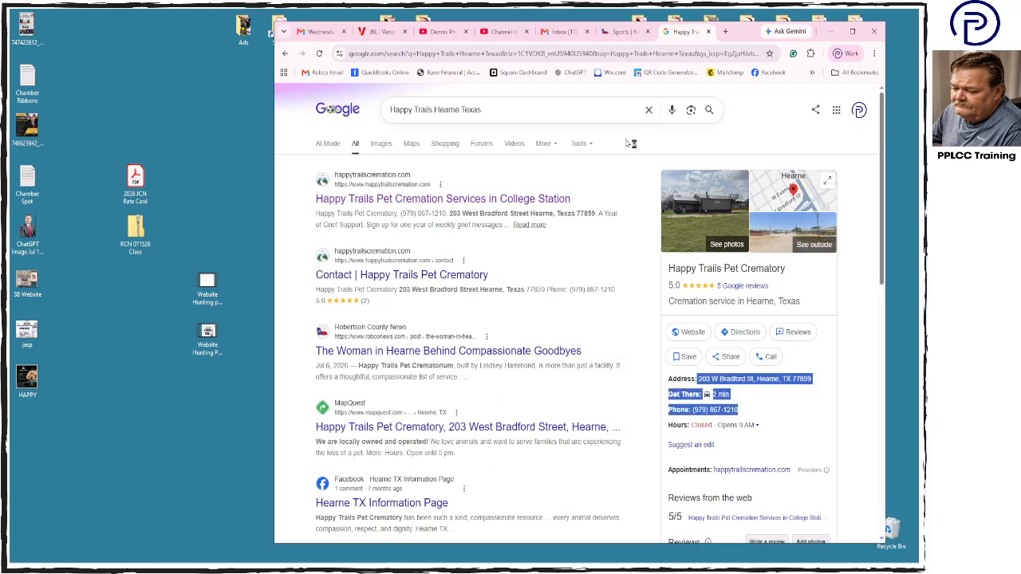
{"action": "left_click", "coordinate": [526, 201]}
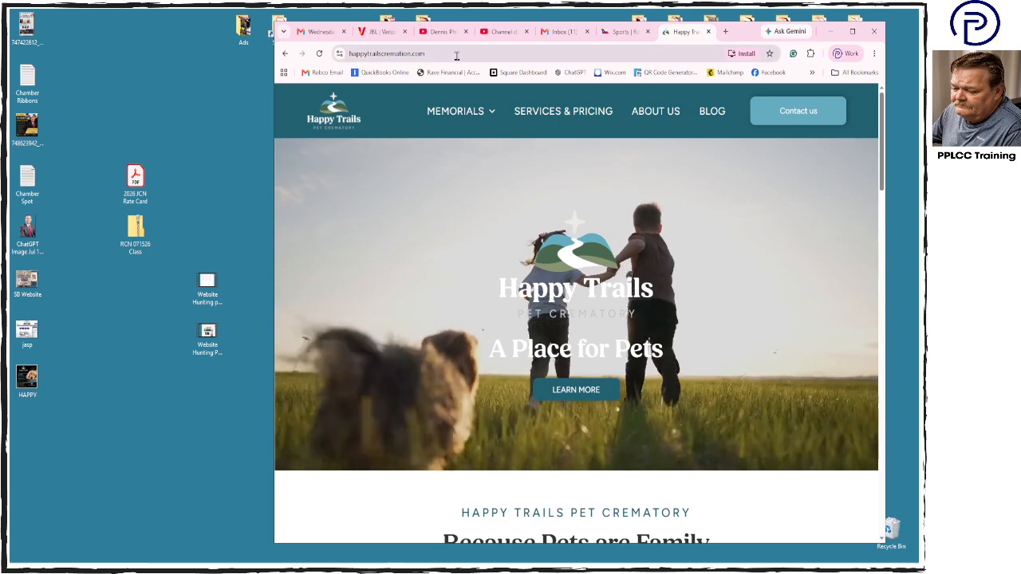
{"action": "left_click", "coordinate": [490, 53]}
{"action": "key", "text": "ctrl+c"}
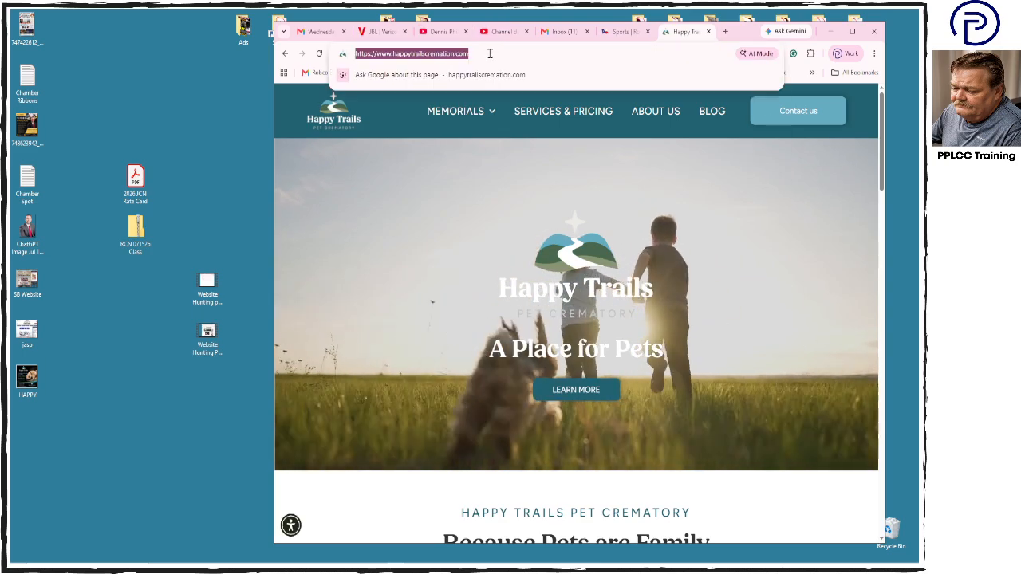
{"action": "left_click", "coordinate": [749, 35]}
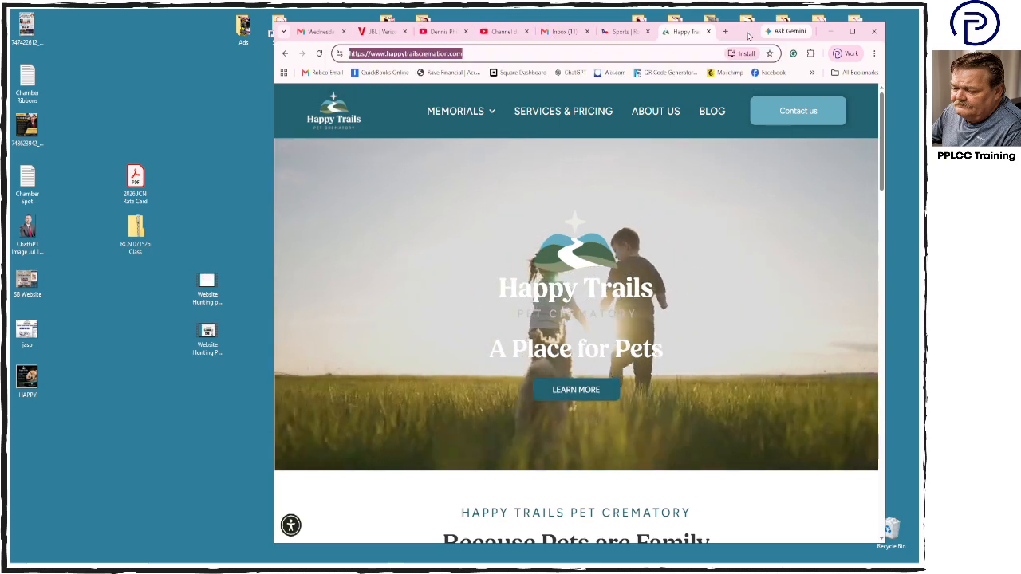
{"action": "left_click", "coordinate": [653, 75]}
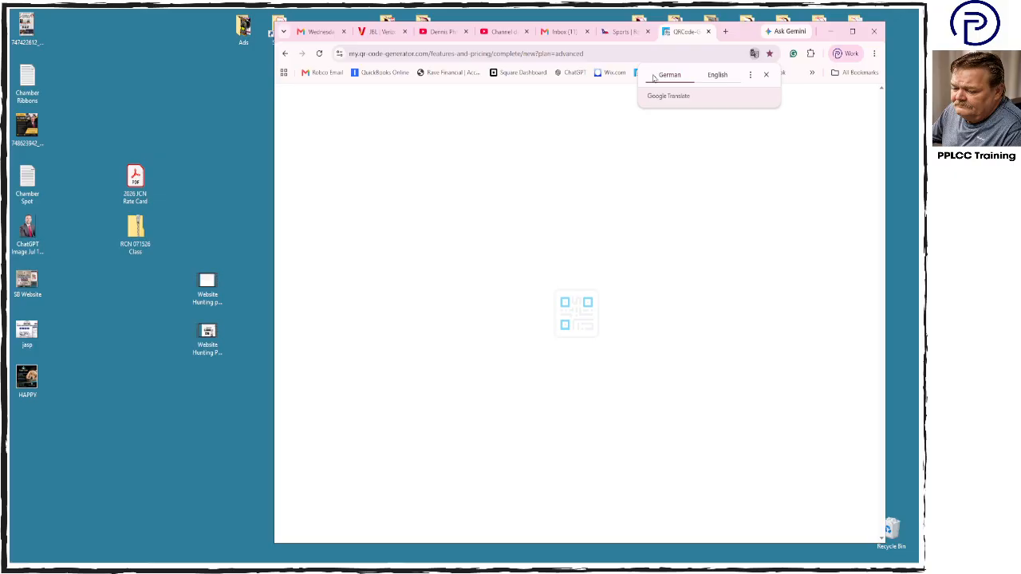
{"action": "left_click", "coordinate": [573, 442]}
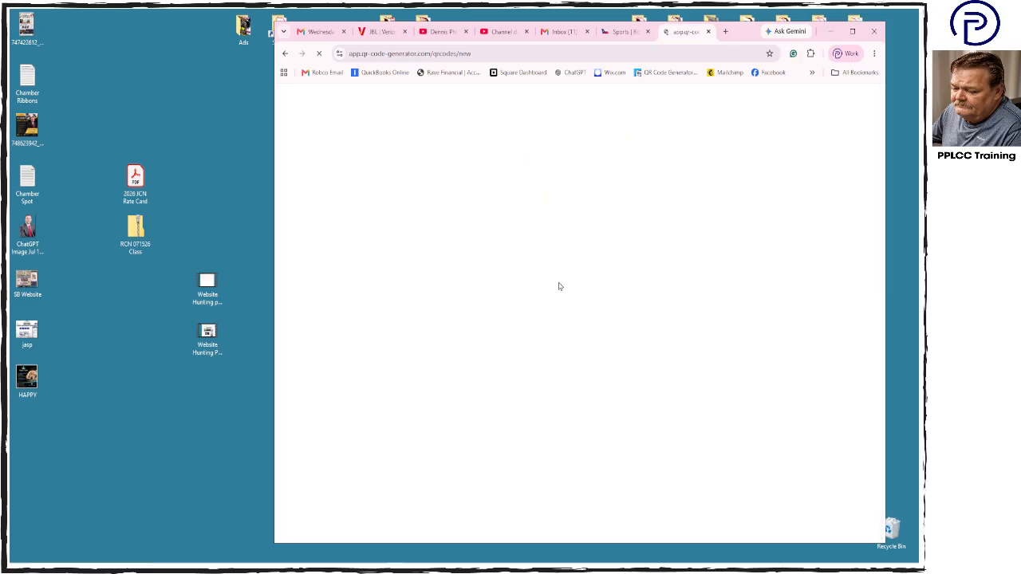
{"action": "left_click", "coordinate": [464, 308]}
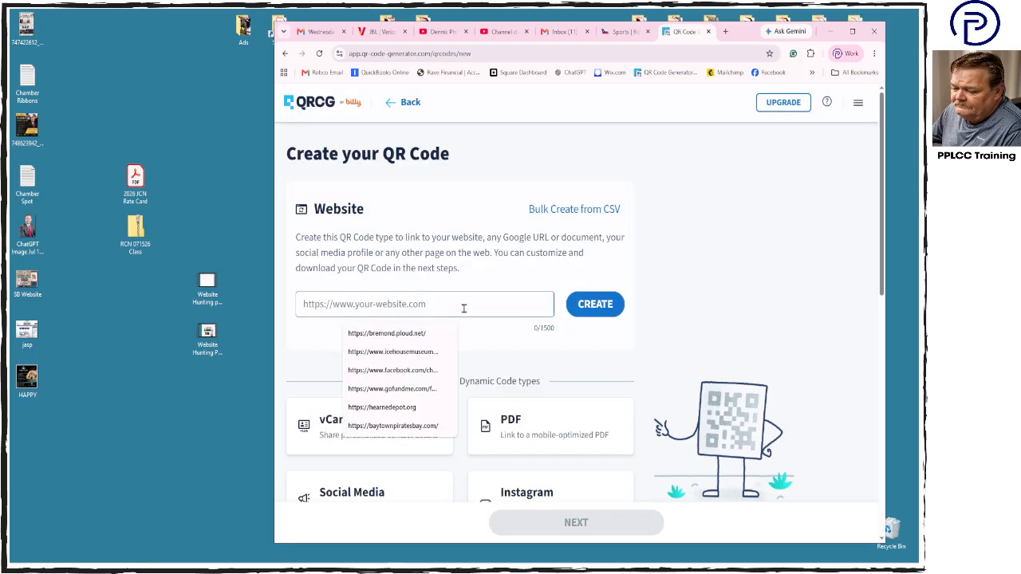
{"action": "key", "text": "ctrl+v"}
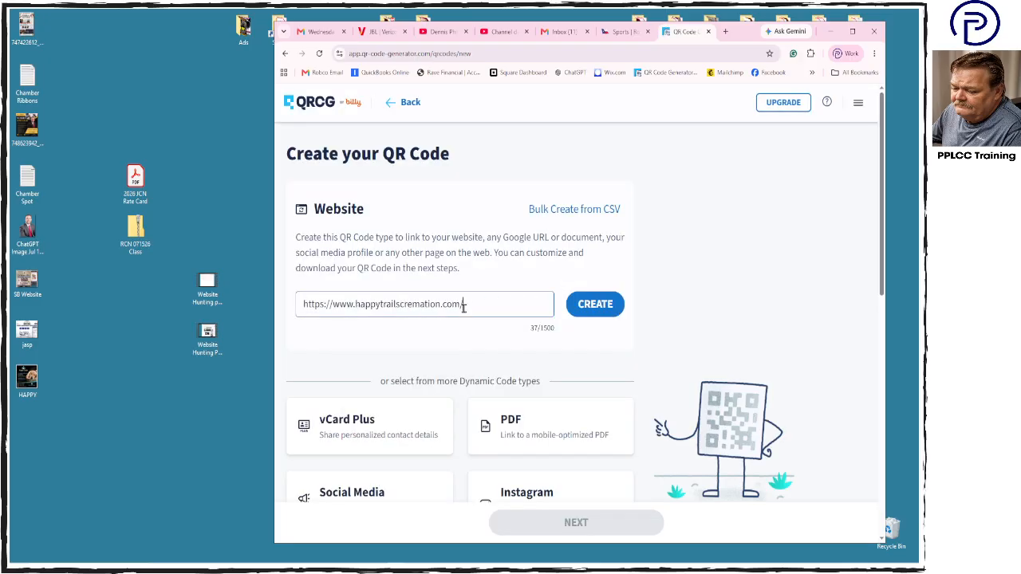
{"action": "left_click", "coordinate": [588, 307]}
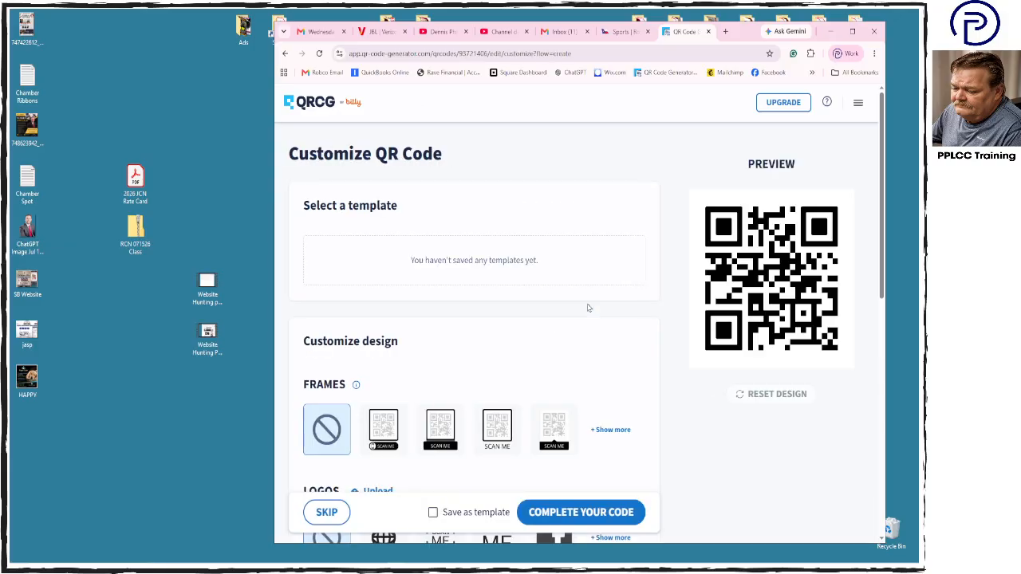
- Style the QR code with the outlined Scan Me frame with plain text below, the globe logo and the round-dot shape
{"action": "scroll", "coordinate": [588, 307], "scroll_direction": "down", "scroll_amount": 2}
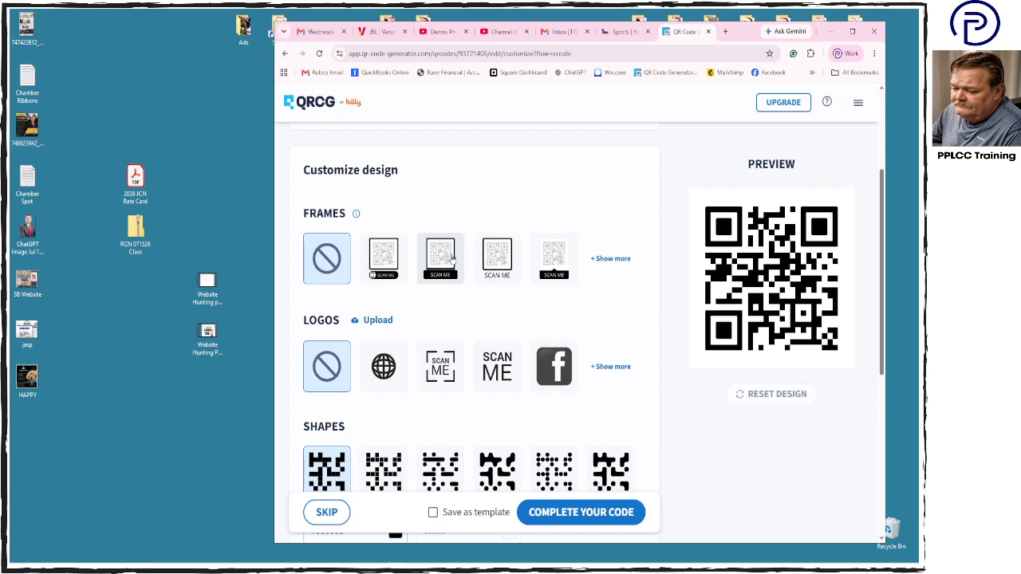
{"action": "left_click", "coordinate": [511, 256]}
{"action": "left_click", "coordinate": [386, 414]}
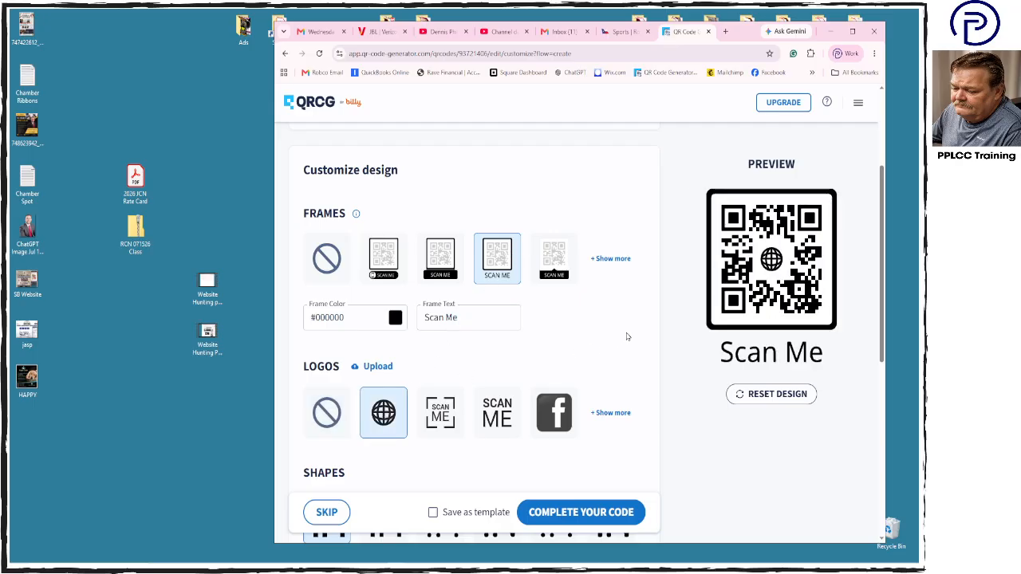
{"action": "scroll", "coordinate": [627, 335], "scroll_direction": "down", "scroll_amount": 3}
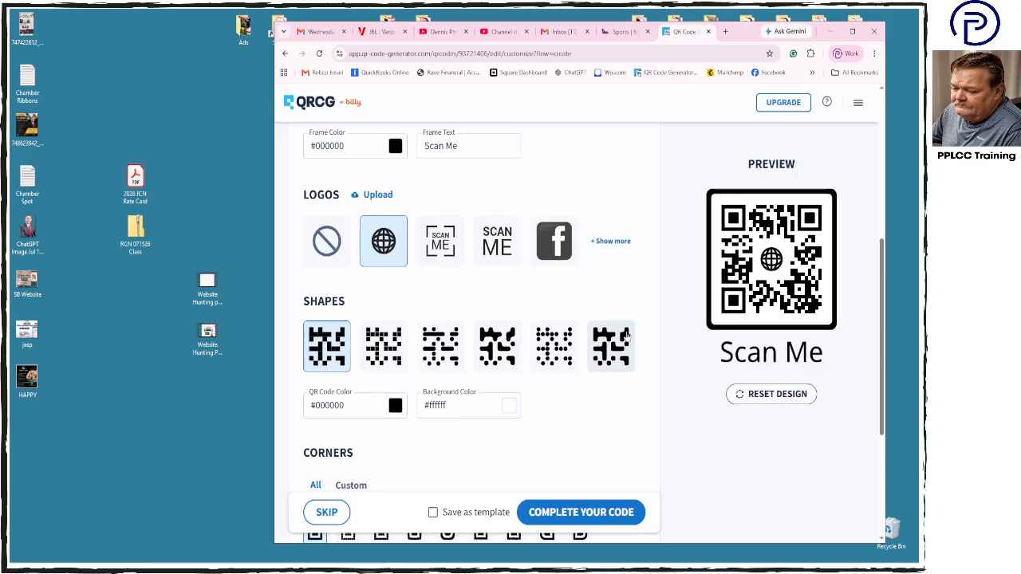
{"action": "left_click", "coordinate": [551, 350]}
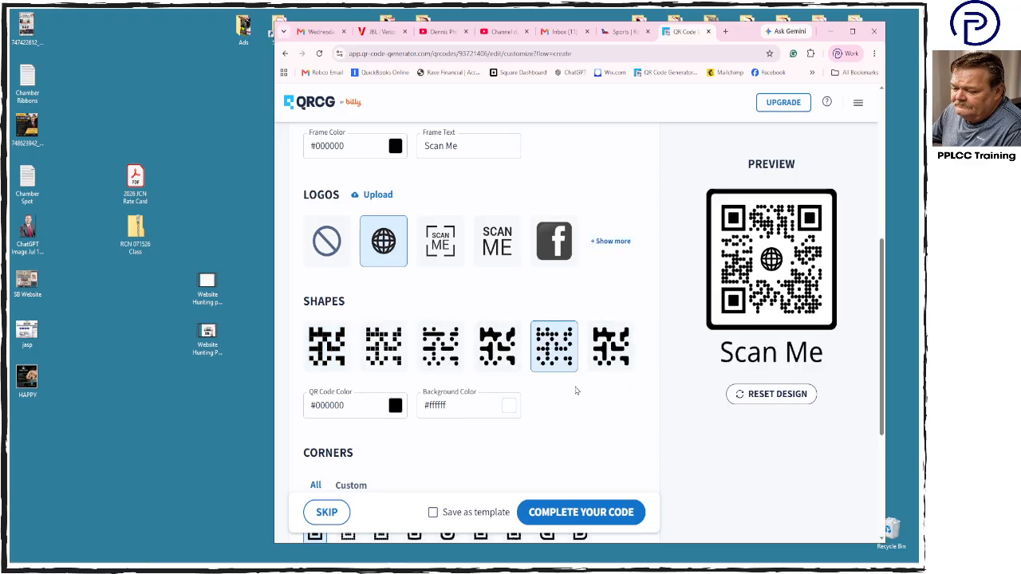
- Try the second and third preset corner styles on the QR code
{"action": "scroll", "coordinate": [577, 391], "scroll_direction": "down", "scroll_amount": 3}
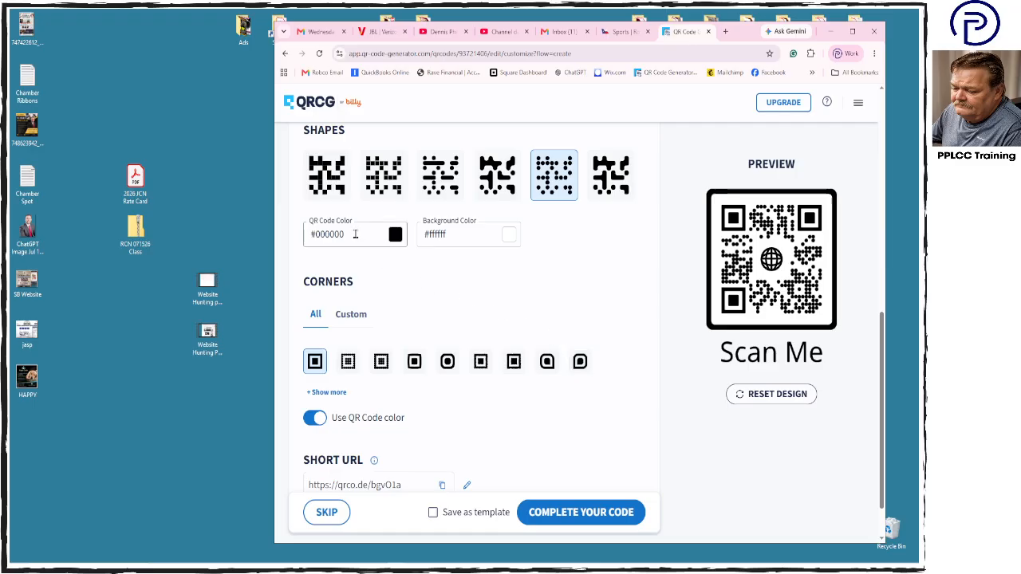
{"action": "left_click", "coordinate": [469, 233]}
{"action": "scroll", "coordinate": [474, 410], "scroll_direction": "down", "scroll_amount": 1}
{"action": "left_click", "coordinate": [348, 305]}
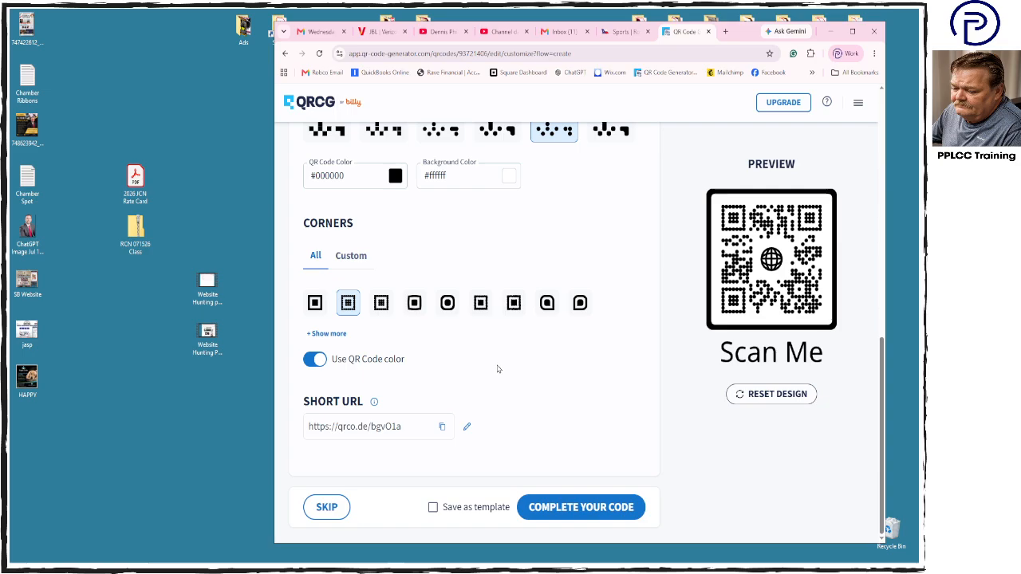
{"action": "left_click", "coordinate": [382, 310]}
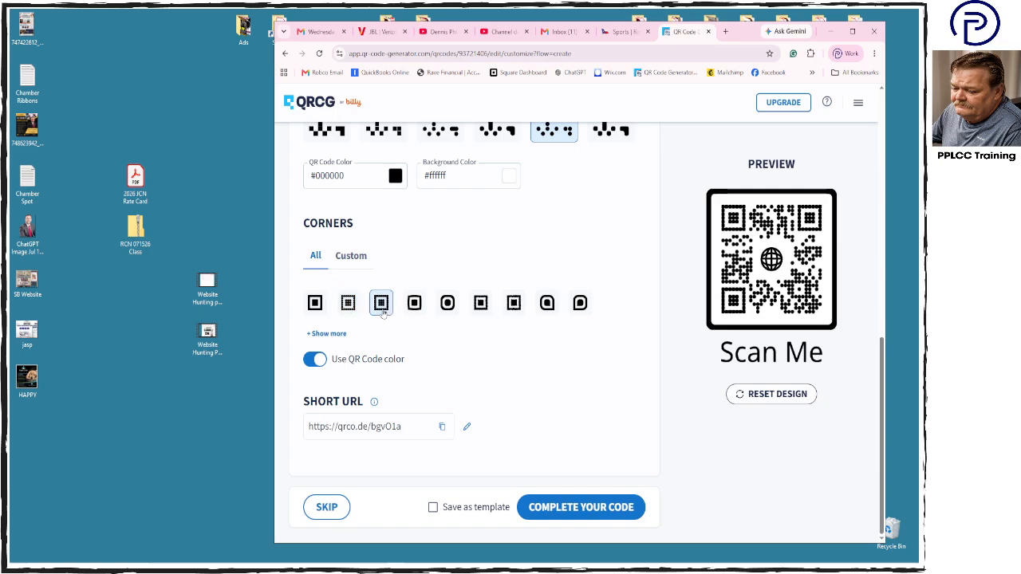
- Switch the QR code's corners to custom settings so each corner has its own colors
{"action": "scroll", "coordinate": [488, 349], "scroll_direction": "up", "scroll_amount": 1}
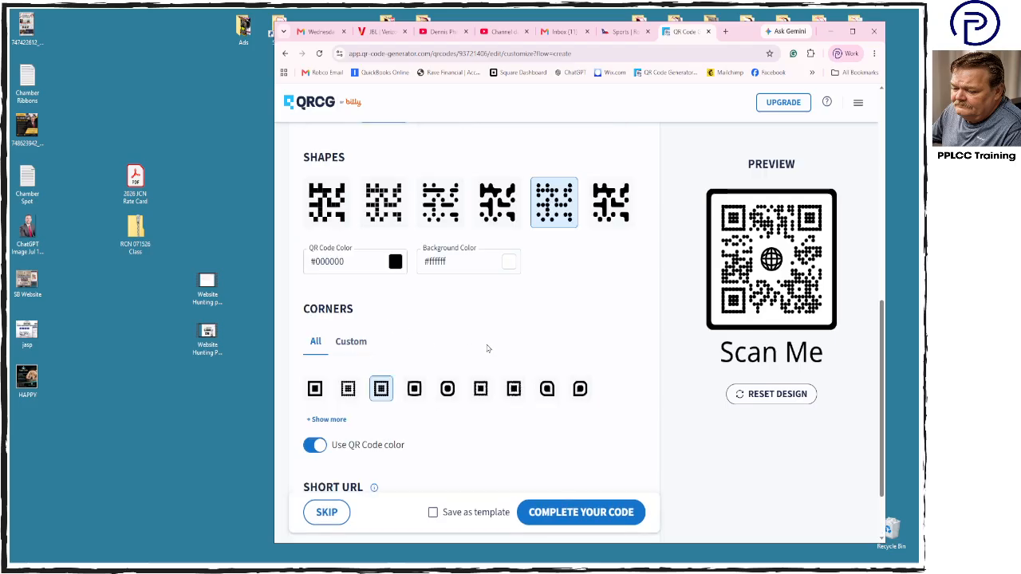
{"action": "left_click", "coordinate": [354, 349]}
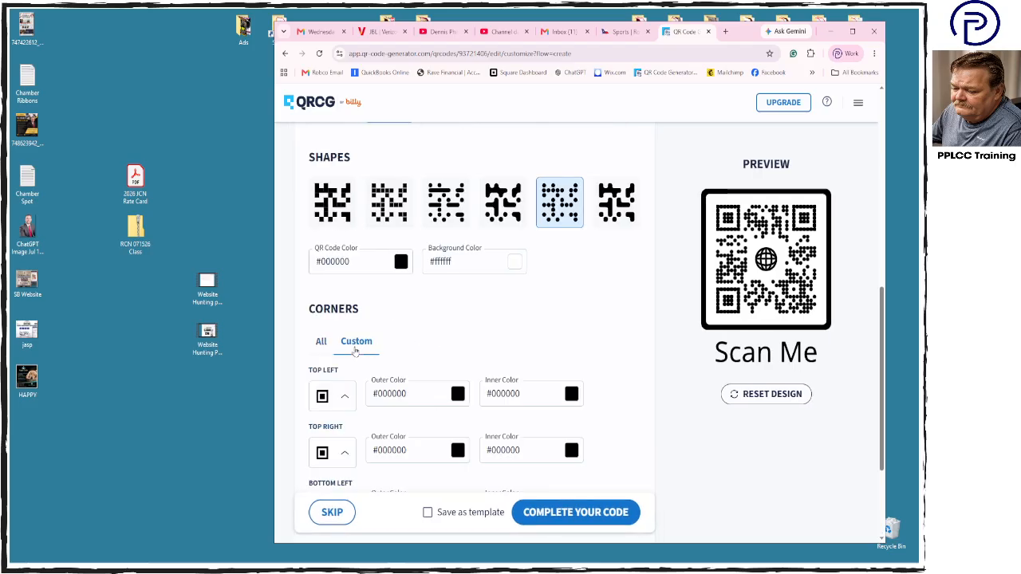
{"action": "scroll", "coordinate": [500, 327], "scroll_direction": "down", "scroll_amount": 1}
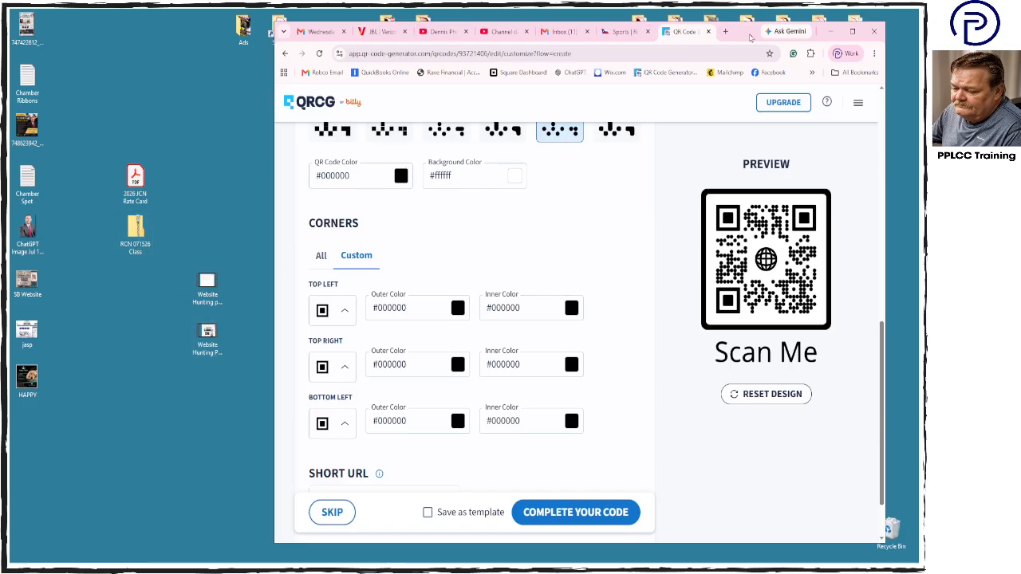
- Move the browser aside, switch to Illustrator, and position its window so both the logo and the browser are reachable, with nothing selected
{"action": "left_click_drag", "start_coordinate": [750, 37], "coordinate": [957, 56]}
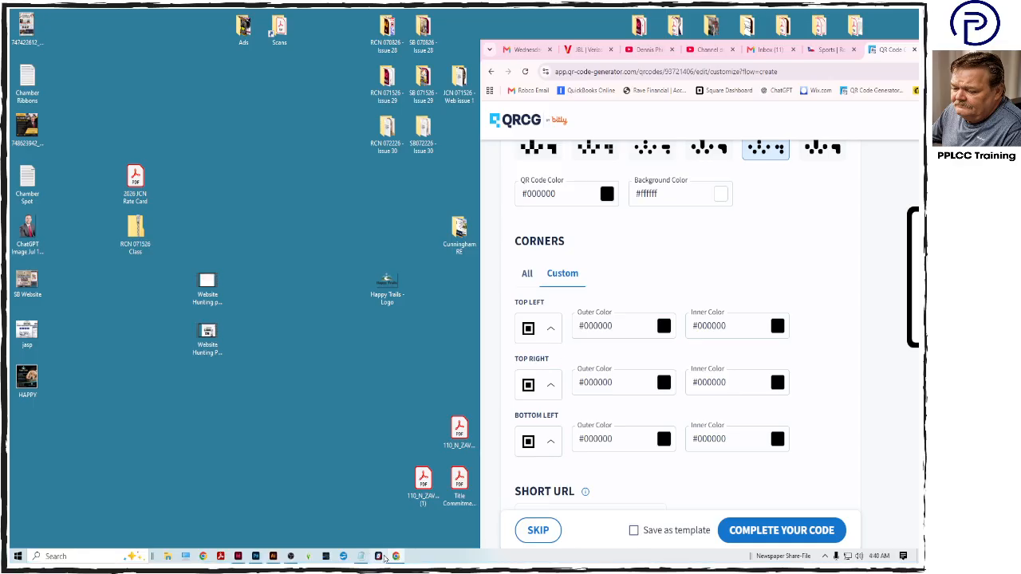
{"action": "left_click", "coordinate": [273, 557]}
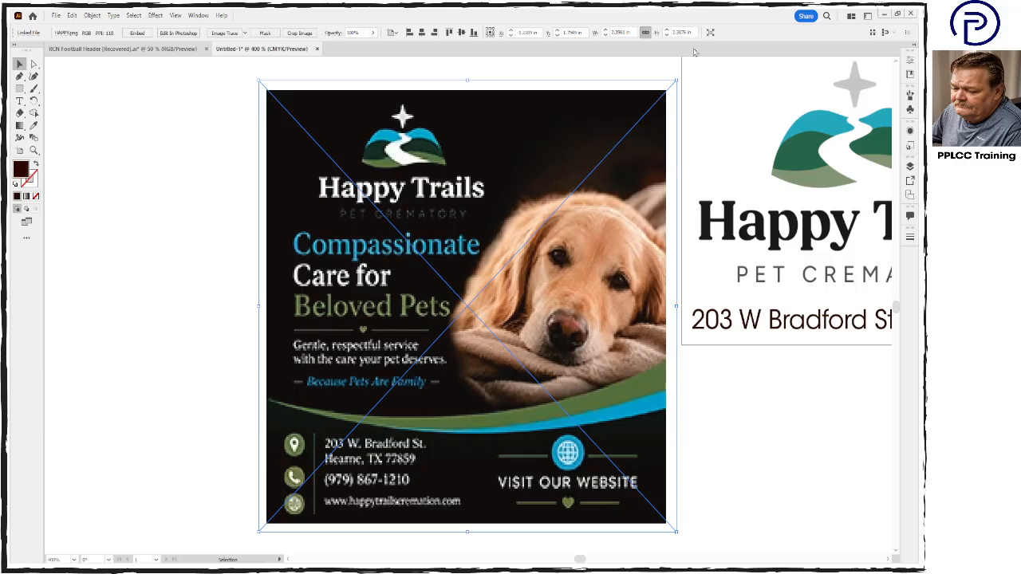
{"action": "left_click_drag", "start_coordinate": [695, 22], "coordinate": [479, 24]}
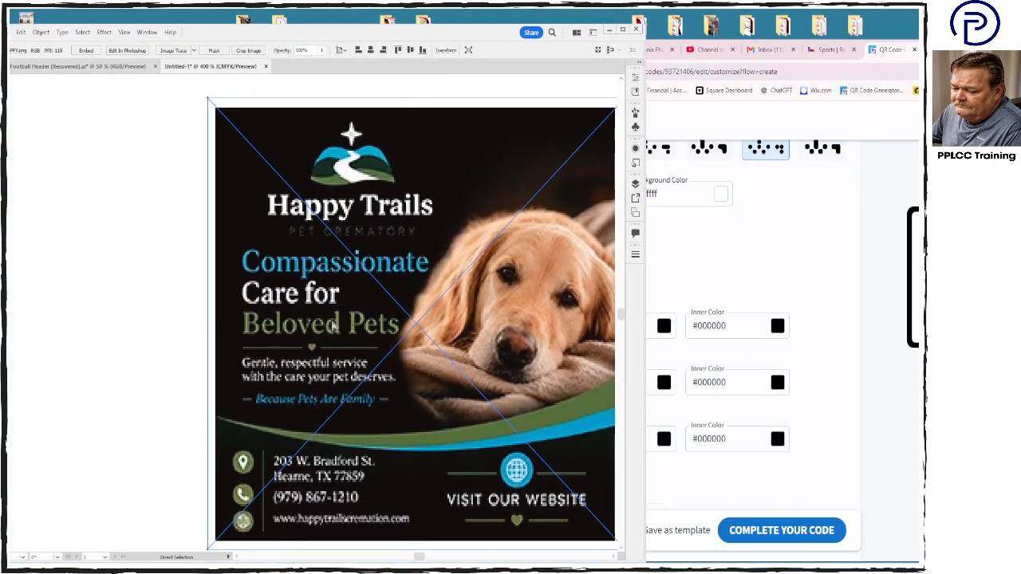
{"action": "key", "text": "ctrl+minus"}
{"action": "key", "text": "ctrl+minus"}
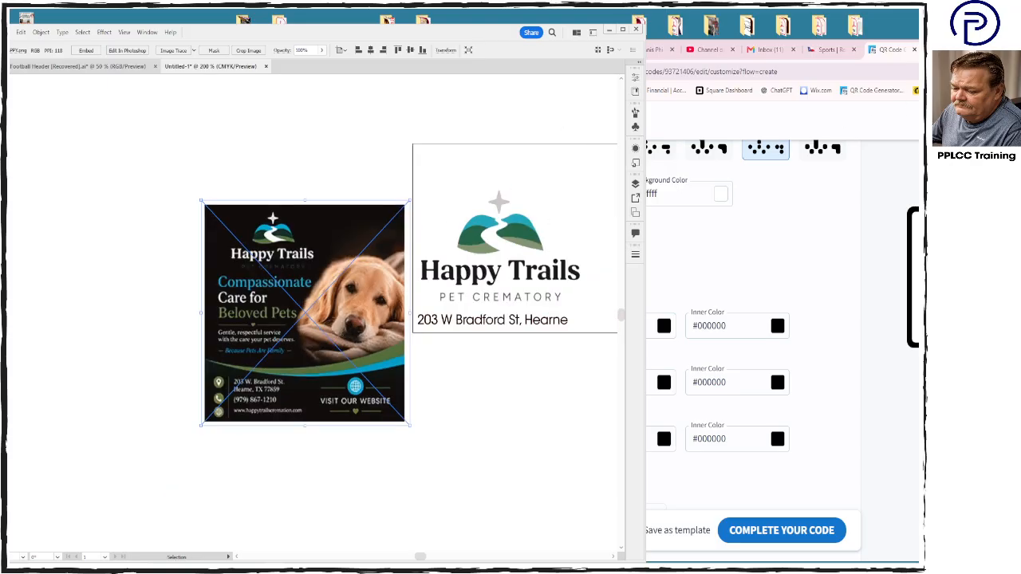
{"action": "left_click", "coordinate": [838, 113]}
{"action": "left_click", "coordinate": [351, 133]}
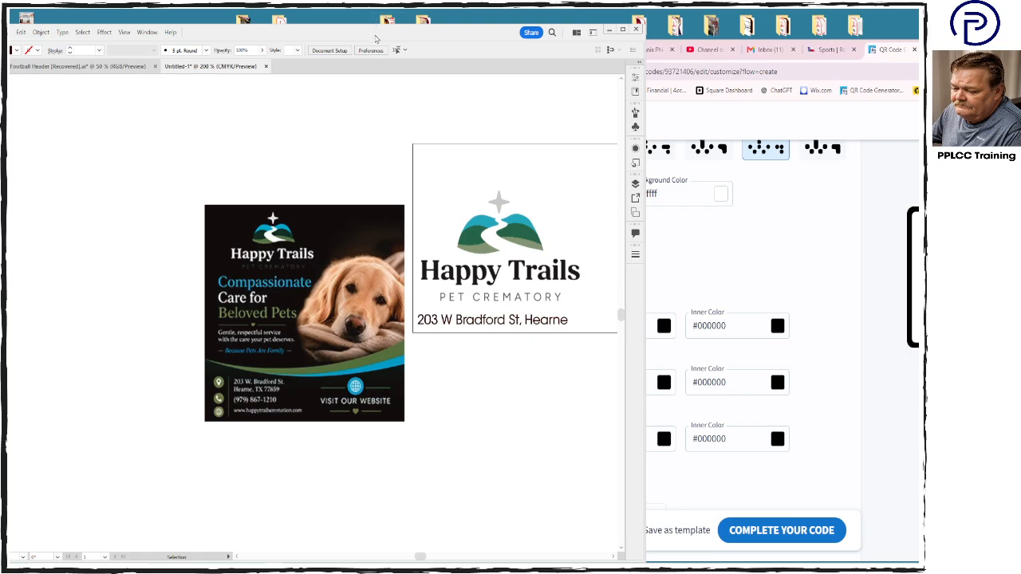
{"action": "left_click_drag", "start_coordinate": [378, 40], "coordinate": [561, 40]}
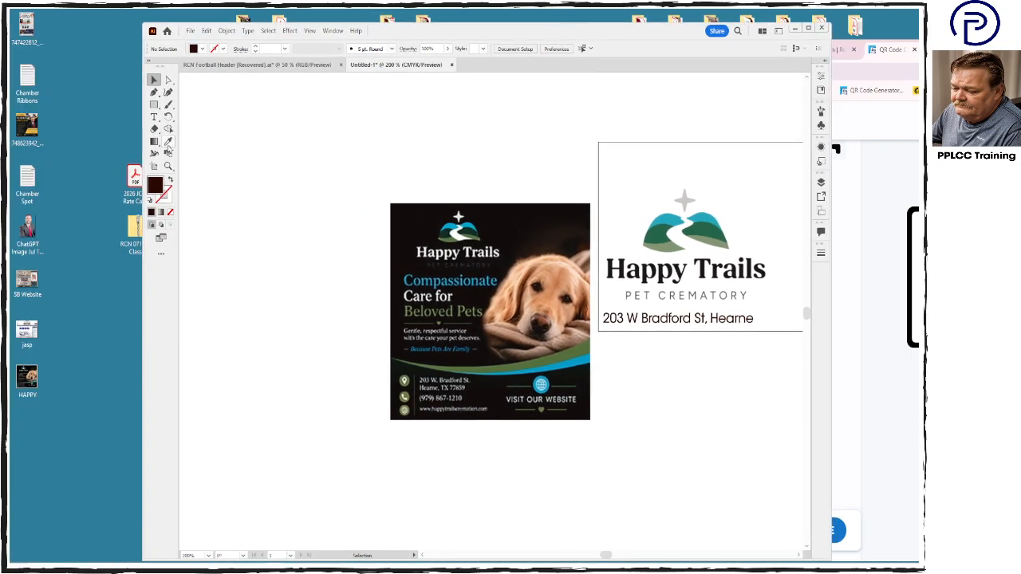
- Sample the teal hill of the artboard logo with the Eyedropper and copy the fill's hex code 61A4B8
{"action": "left_click", "coordinate": [169, 141]}
{"action": "left_click", "coordinate": [665, 214]}
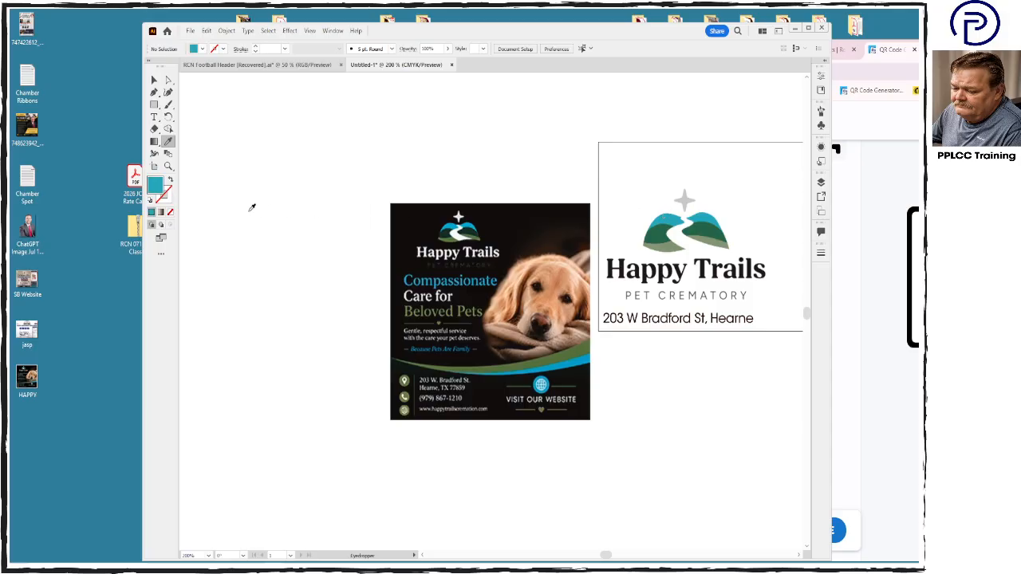
{"action": "double_click", "coordinate": [155, 185]}
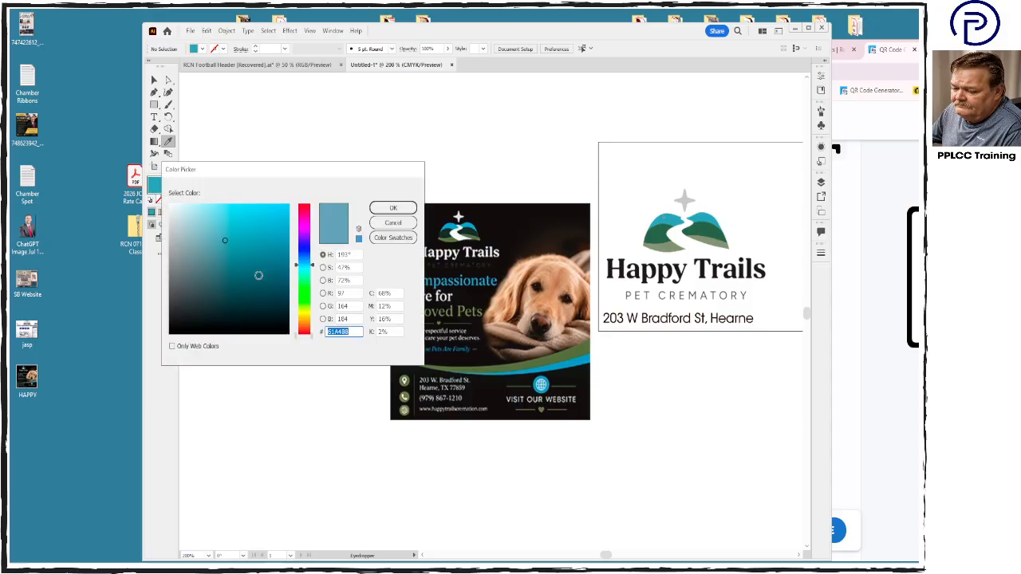
{"action": "left_click", "coordinate": [356, 331]}
{"action": "left_click_drag", "start_coordinate": [343, 332], "coordinate": [323, 334]}
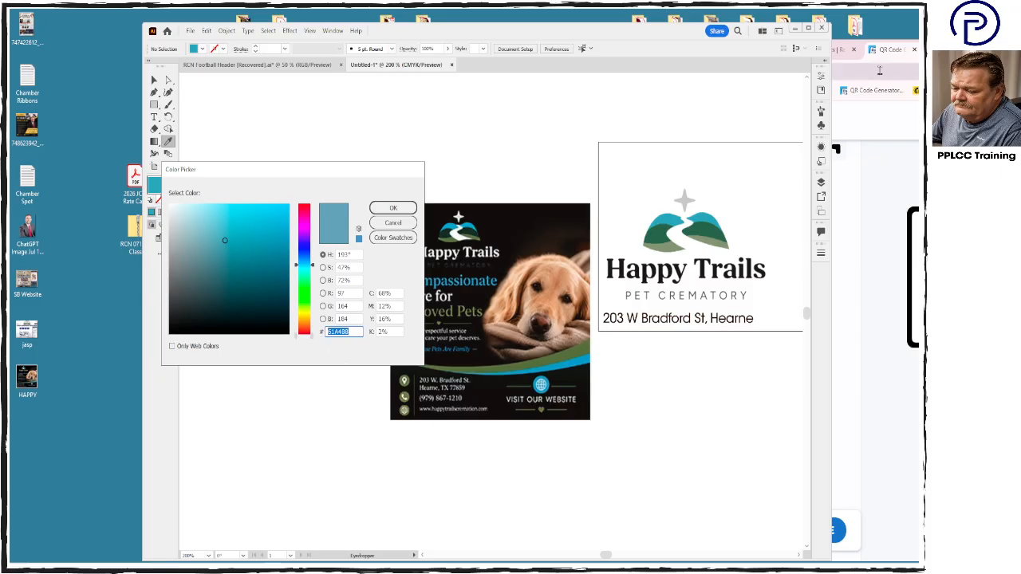
- Set the outer color of the QR code's top-left, top-right and bottom-left corners to #61A4B8 and bring the preview into view
{"action": "left_click", "coordinate": [884, 54]}
{"action": "left_click", "coordinate": [629, 322]}
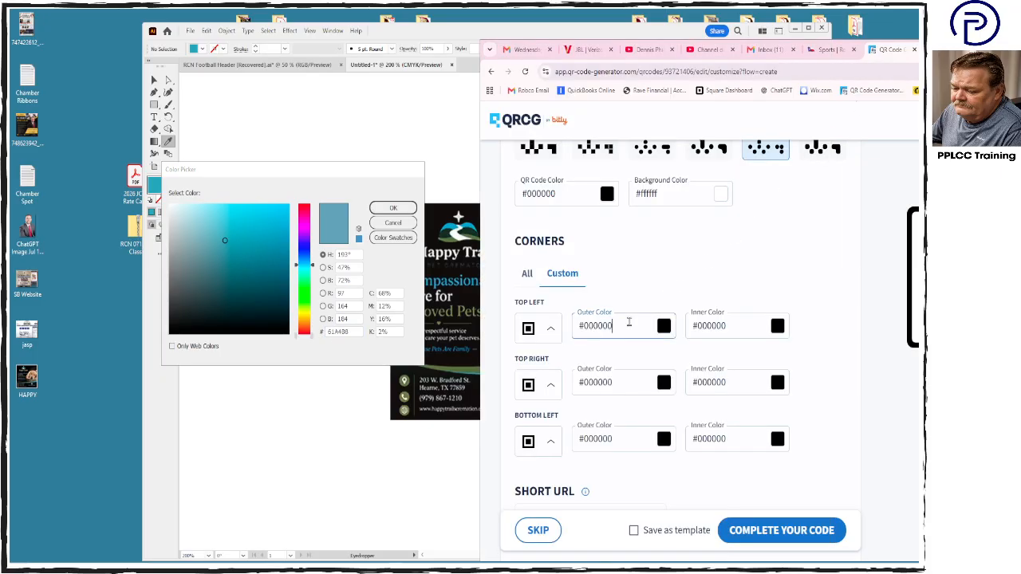
{"action": "left_click_drag", "start_coordinate": [628, 322], "coordinate": [579, 326]}
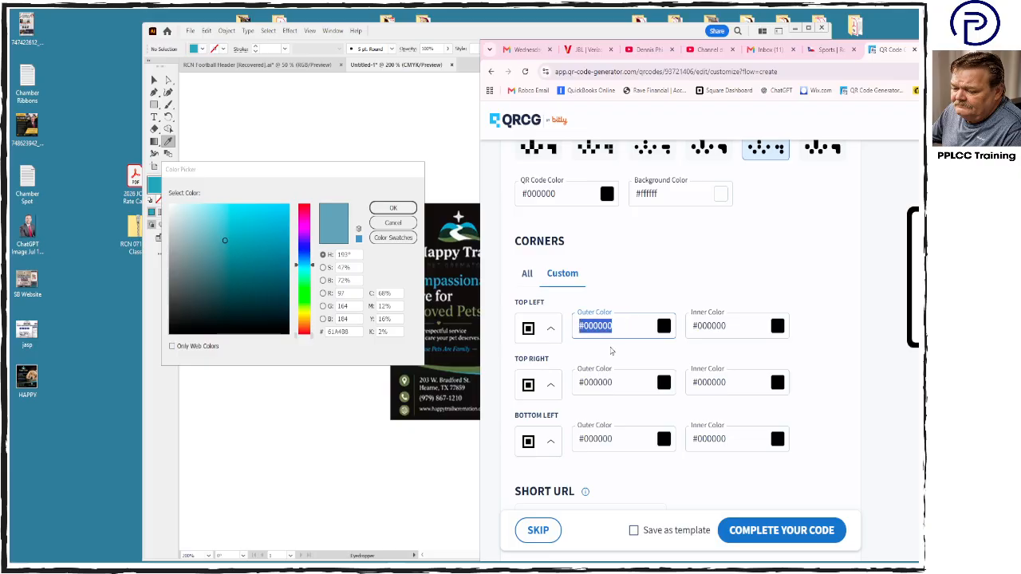
{"action": "type", "text": "#61A4B8"}
{"action": "left_click", "coordinate": [628, 384]}
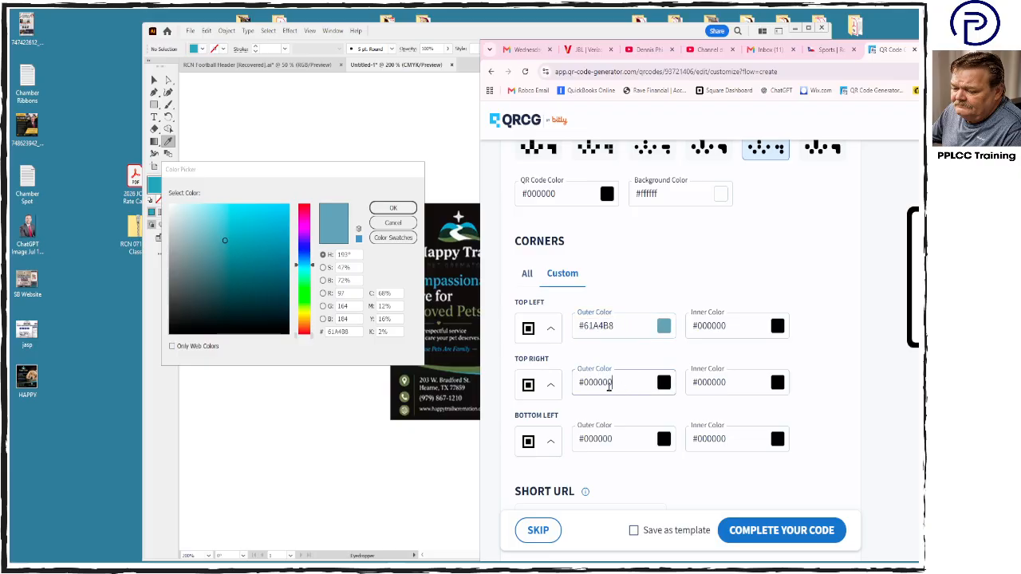
{"action": "left_click_drag", "start_coordinate": [610, 383], "coordinate": [572, 388]}
{"action": "type", "text": "#61A4B8"}
{"action": "left_click", "coordinate": [614, 439]}
{"action": "left_click_drag", "start_coordinate": [614, 439], "coordinate": [577, 439]}
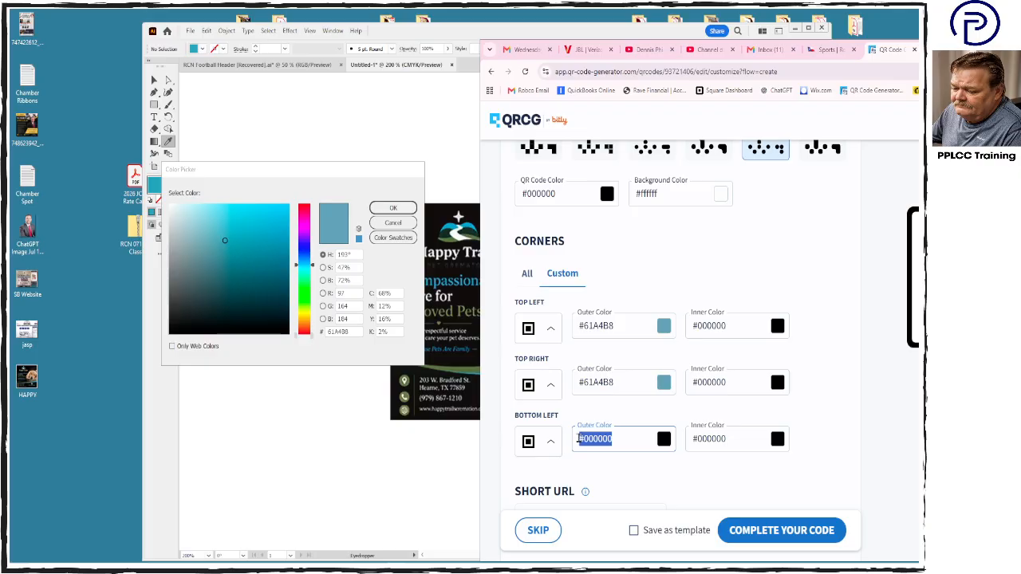
{"action": "type", "text": "#61A4B8"}
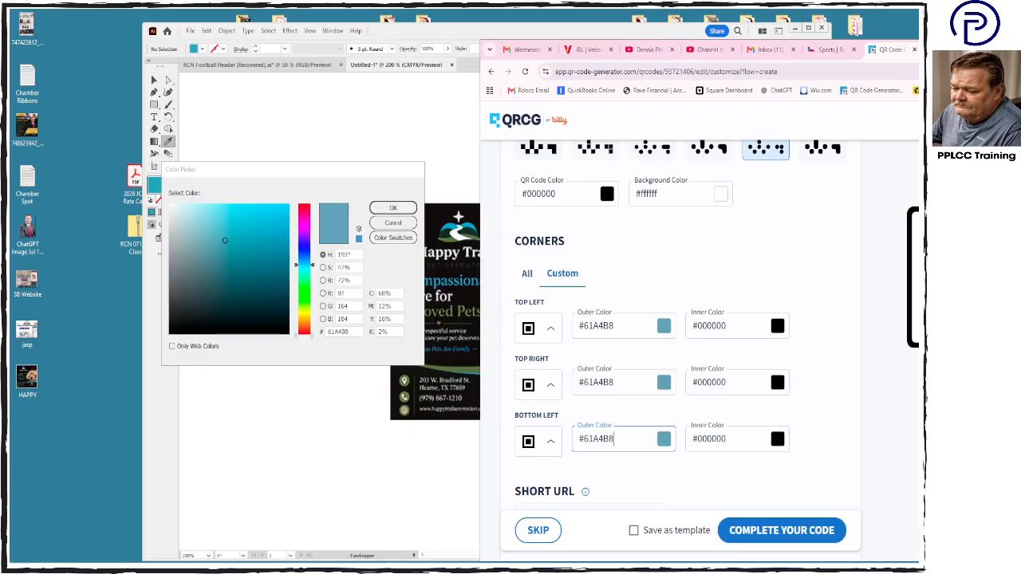
{"action": "left_click_drag", "start_coordinate": [950, 54], "coordinate": [728, 61]}
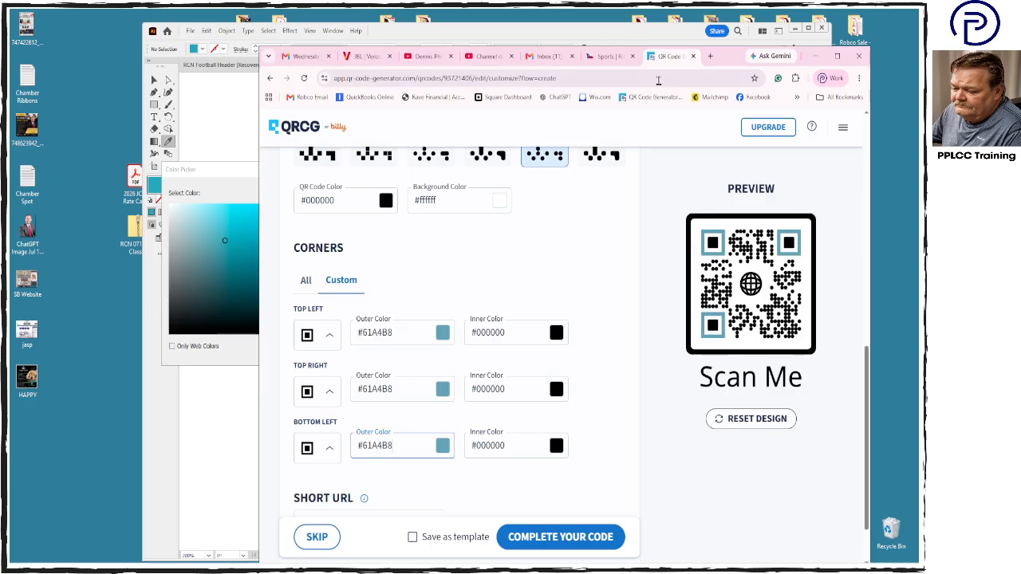
- Switch to Illustrator, sample the dark green hill of the artboard logo with the Eyedropper, and copy the fill's hex code 42654B
{"action": "left_click_drag", "start_coordinate": [728, 56], "coordinate": [803, 297]}
{"action": "left_click", "coordinate": [660, 216]}
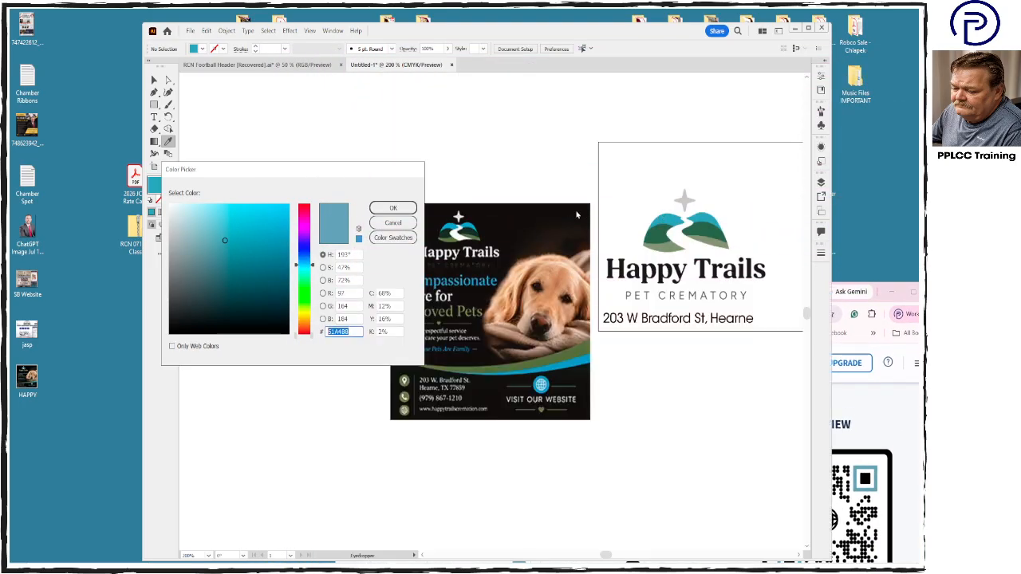
{"action": "left_click", "coordinate": [409, 209]}
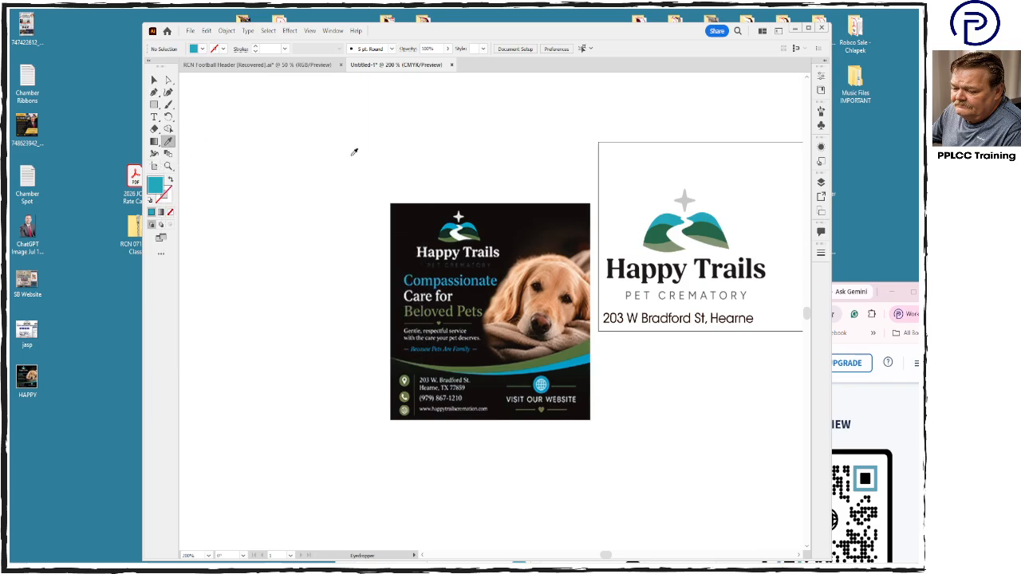
{"action": "left_click", "coordinate": [663, 231]}
{"action": "double_click", "coordinate": [156, 189]}
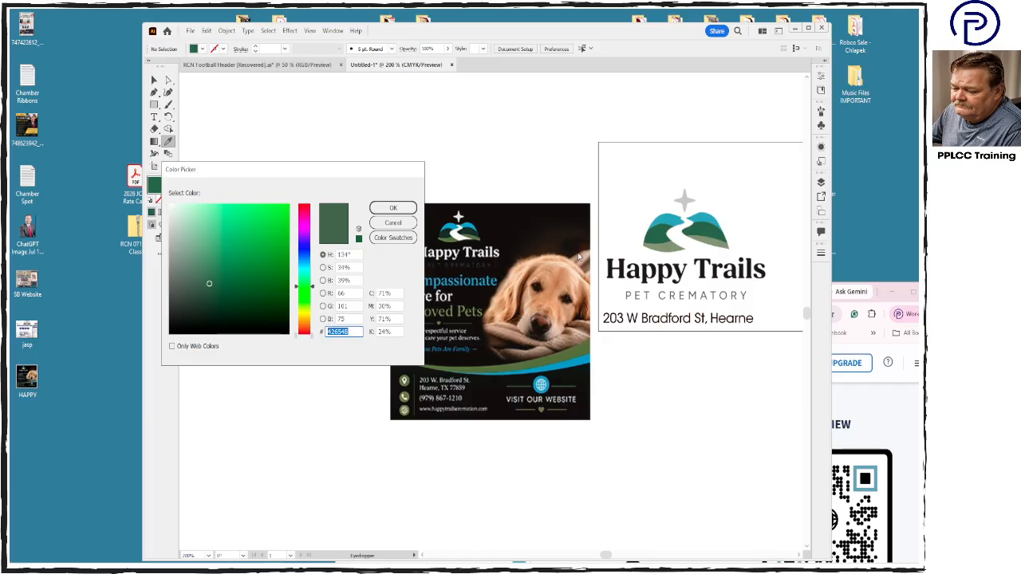
- Return to the browser and set the inner color of the QR code's top-left, top-right and bottom-left corners to #42654B
{"action": "left_click", "coordinate": [880, 355]}
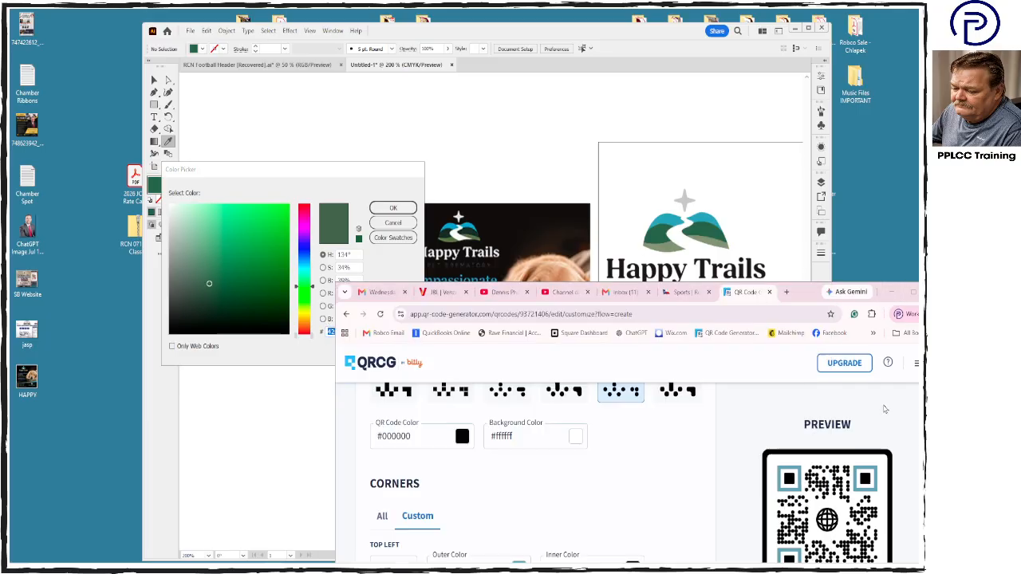
{"action": "left_click_drag", "start_coordinate": [812, 297], "coordinate": [683, 66]}
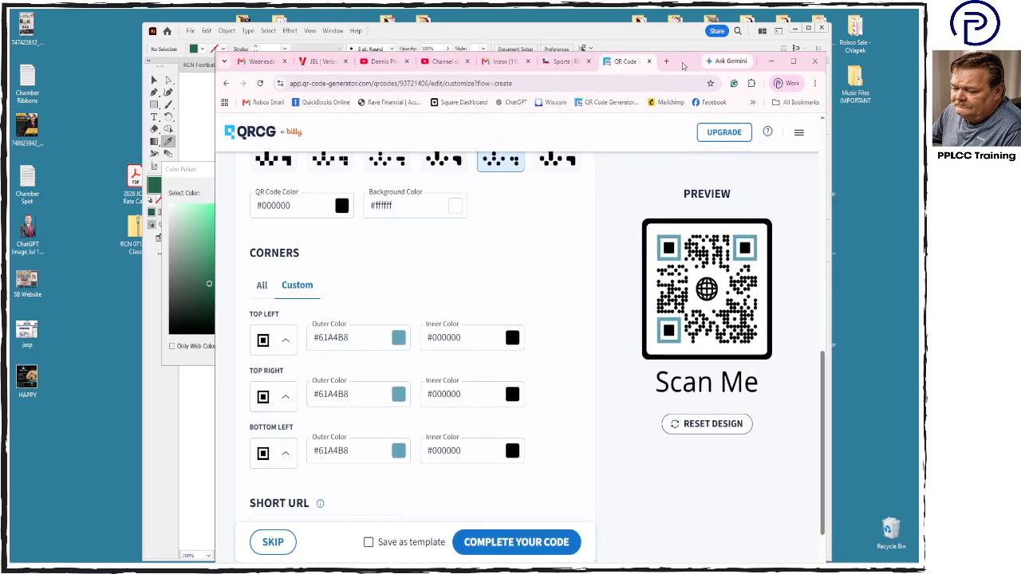
{"action": "triple_click", "coordinate": [476, 337]}
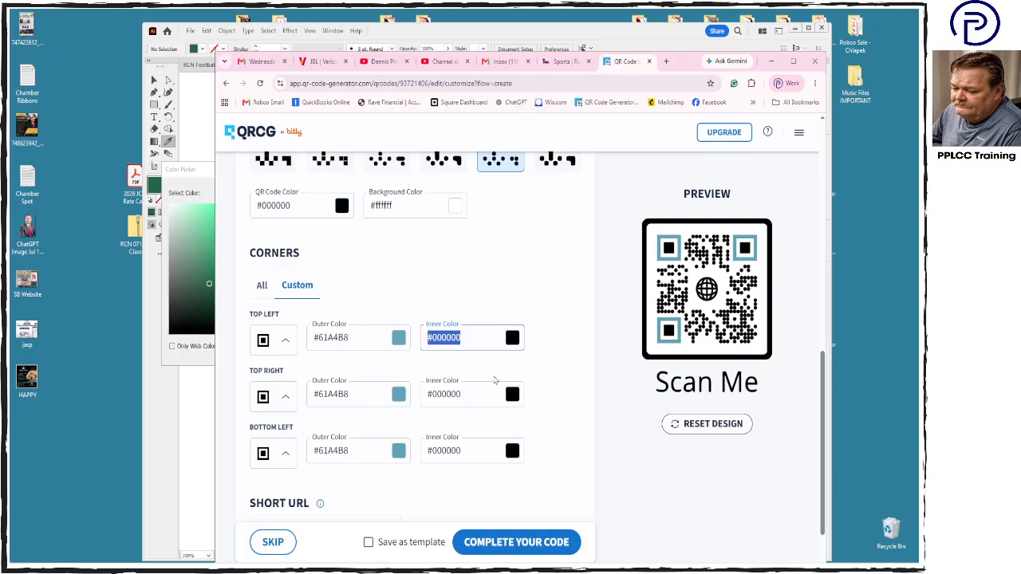
{"action": "type", "text": "#42654B"}
{"action": "triple_click", "coordinate": [479, 394]}
{"action": "type", "text": "#42654B"}
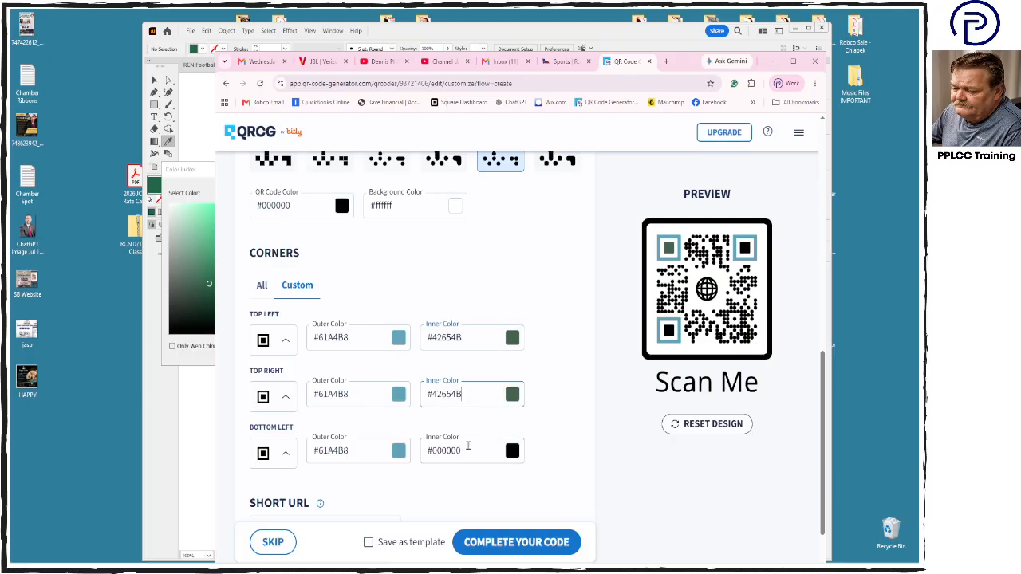
{"action": "left_click_drag", "start_coordinate": [468, 446], "coordinate": [438, 450]}
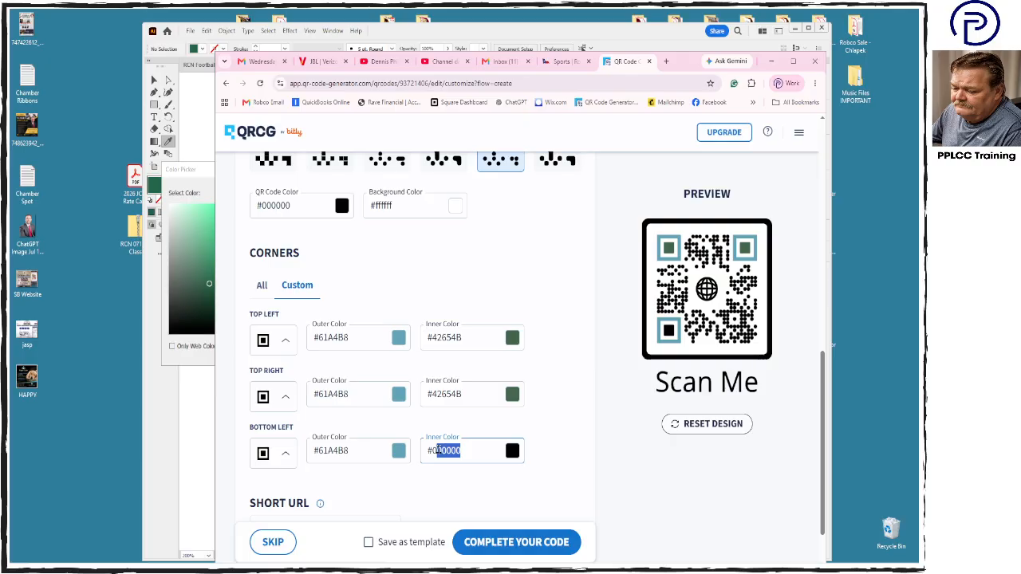
{"action": "key", "text": "BackSpace"}
{"action": "key", "text": "BackSpace"}
{"action": "key", "text": "BackSpace"}
{"action": "type", "text": "#42654B"}
{"action": "left_click", "coordinate": [588, 474]}
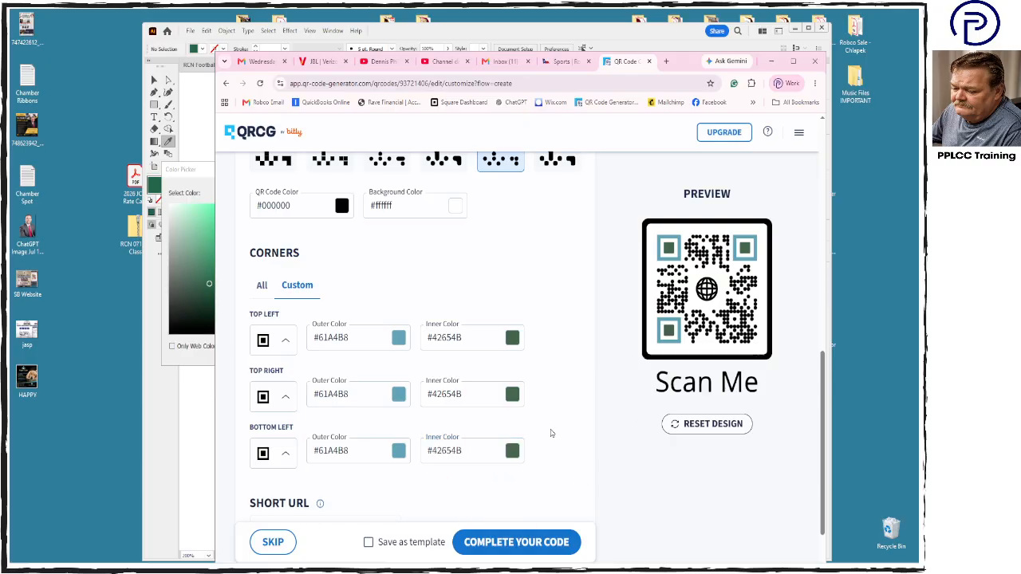
- Search Google in a new browser tab for "Puppy face black and white icon"
{"action": "scroll", "coordinate": [551, 433], "scroll_direction": "up", "scroll_amount": 3}
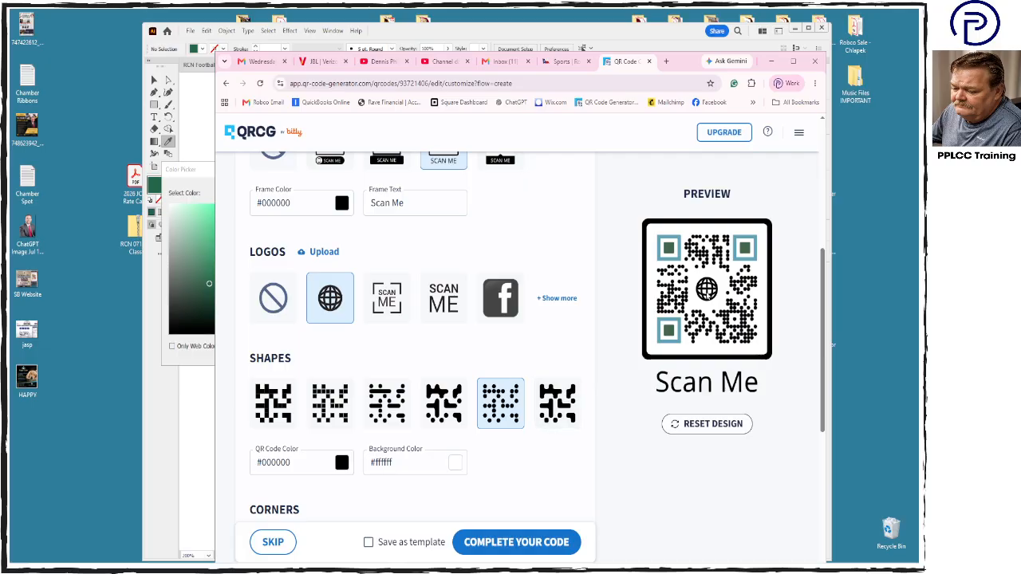
{"action": "left_click", "coordinate": [666, 61]}
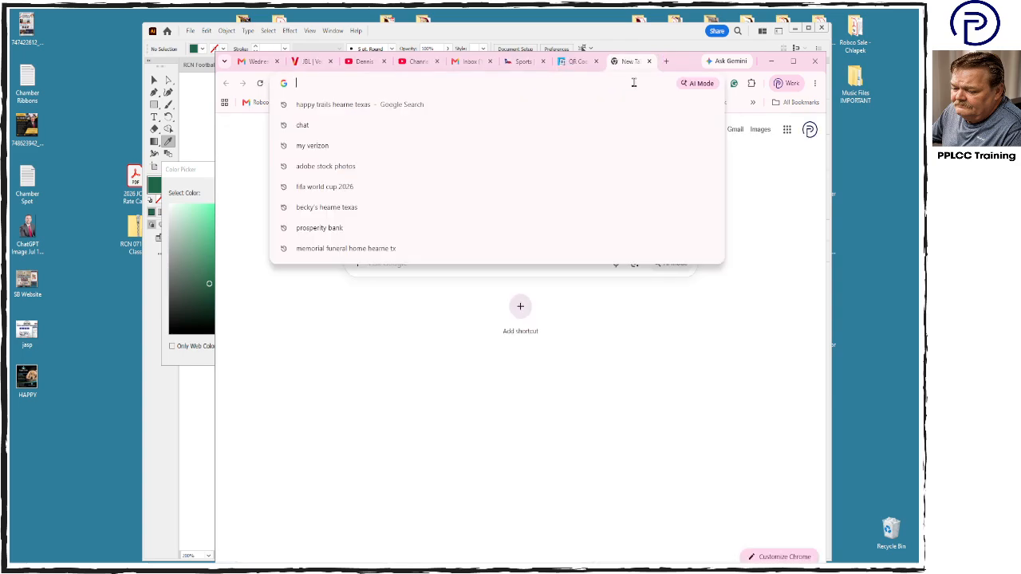
{"action": "type", "text": "Puppy"}
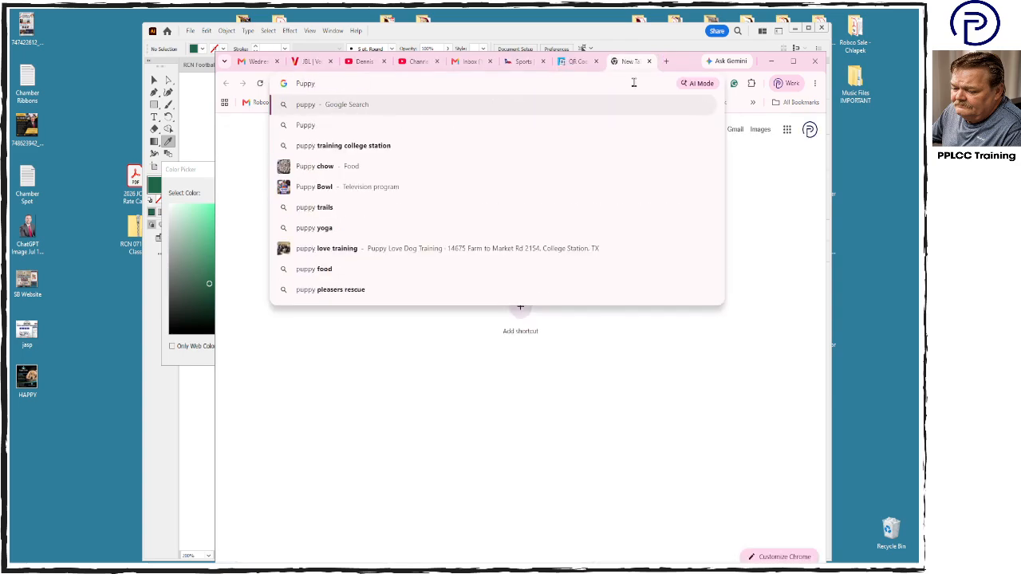
{"action": "type", "text": " face ba"}
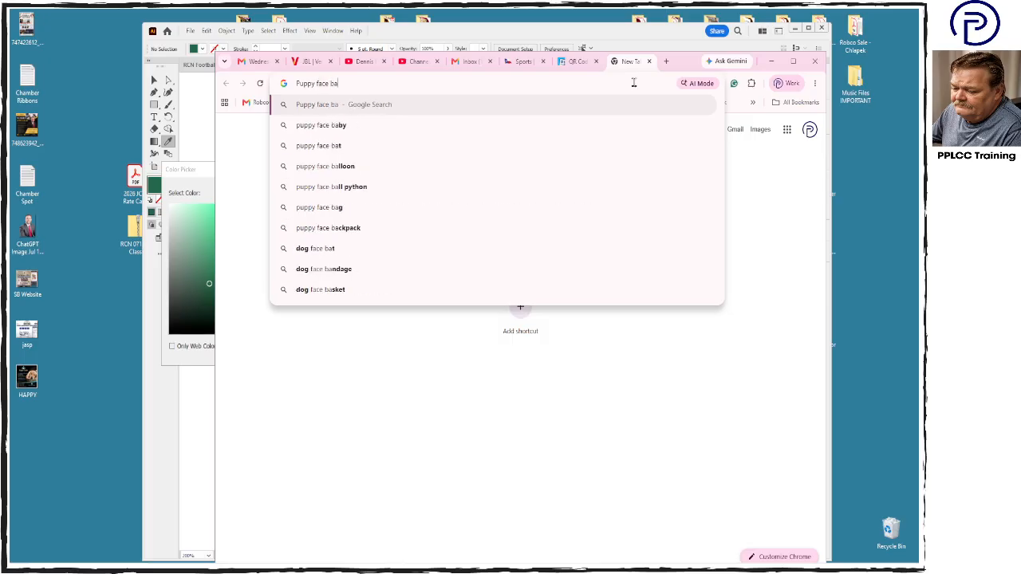
{"action": "key", "text": "BackSpace"}
{"action": "type", "text": "lack"}
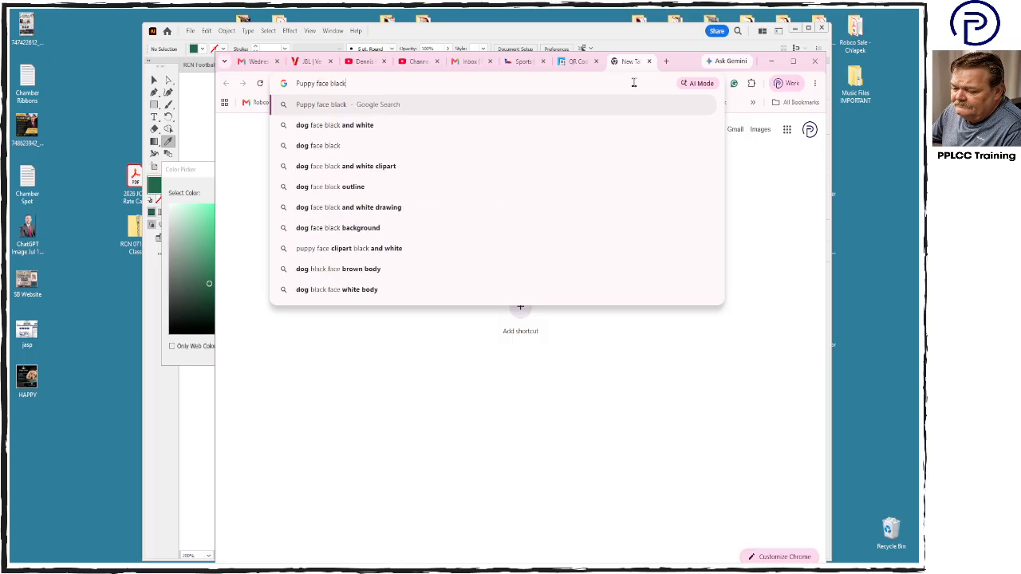
{"action": "type", "text": " and white i"}
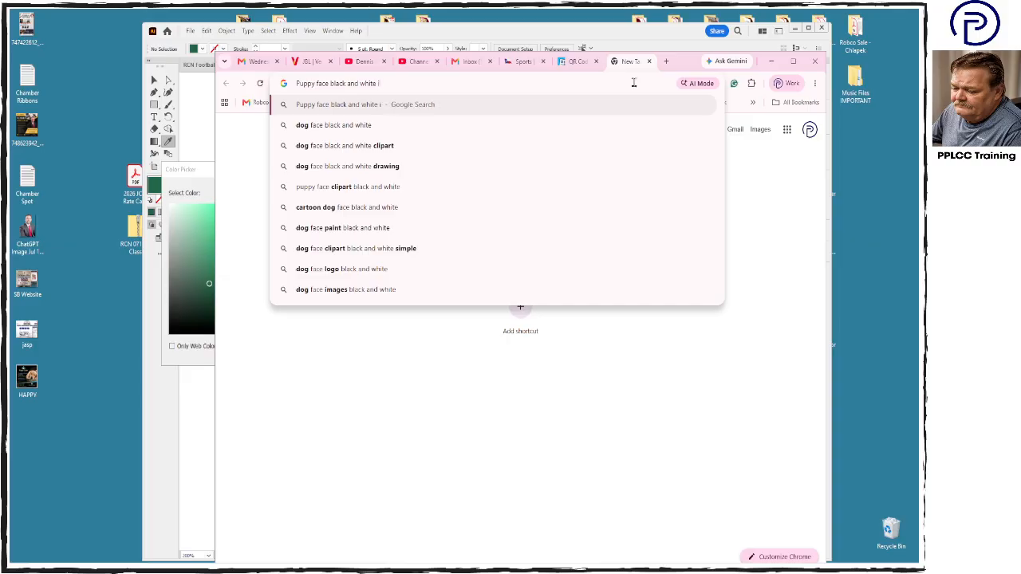
{"action": "type", "text": "con"}
{"action": "key", "text": "Return"}
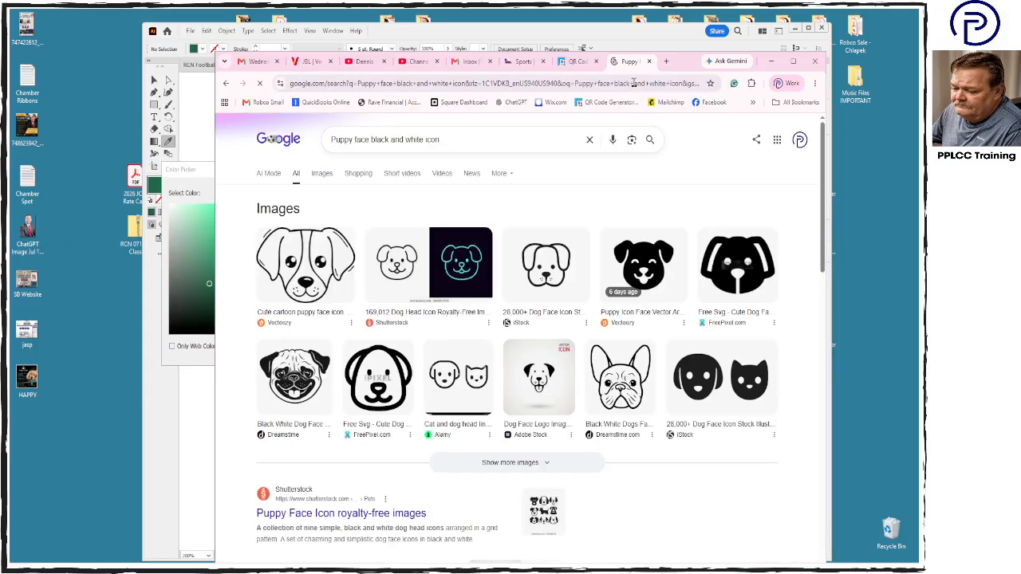
- Save the Vecteezy cartoon puppy face image to the Desktop as a JPEG, shortening its file name to cute-cartoon-puppy-face
{"action": "left_click", "coordinate": [309, 270]}
{"action": "right_click", "coordinate": [677, 342]}
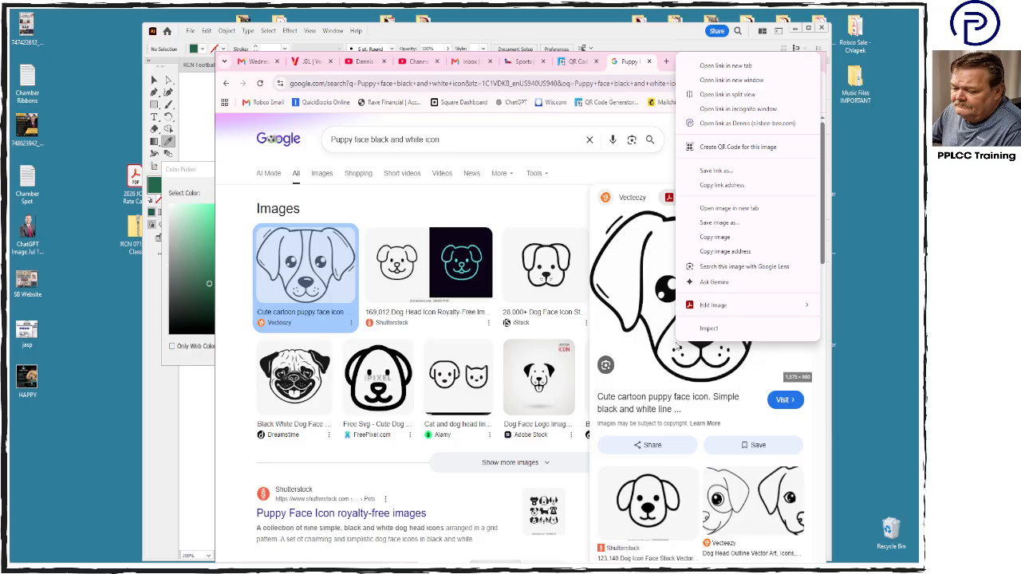
{"action": "left_click", "coordinate": [719, 222]}
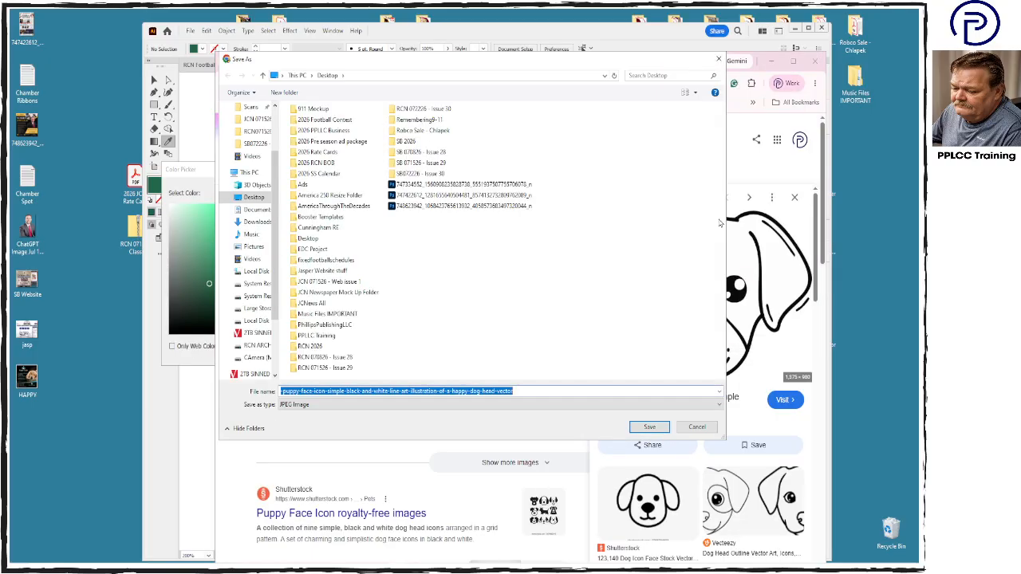
{"action": "left_click", "coordinate": [327, 393]}
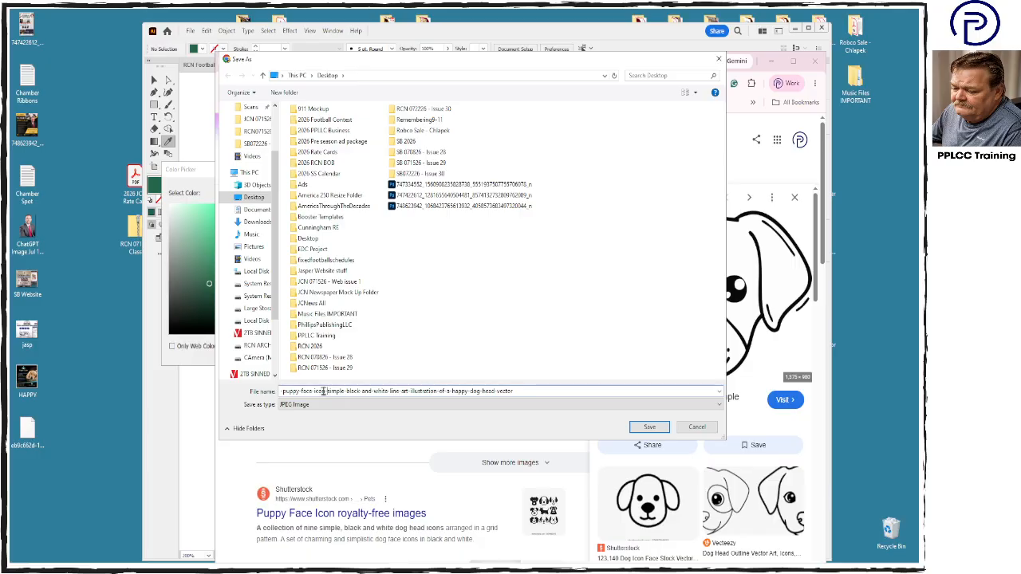
{"action": "left_click_drag", "start_coordinate": [313, 392], "coordinate": [611, 381]}
{"action": "key", "text": "Delete"}
{"action": "left_click", "coordinate": [651, 427]}
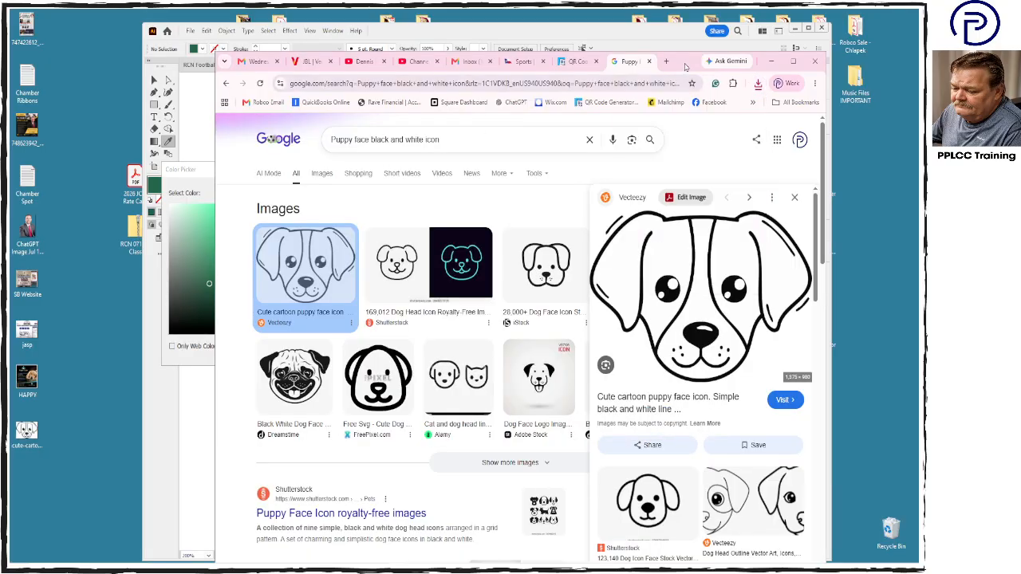
- Return to the QR code design and upload cute-cartoon-puppy-face from the Desktop as its center logo
{"action": "left_click", "coordinate": [541, 40]}
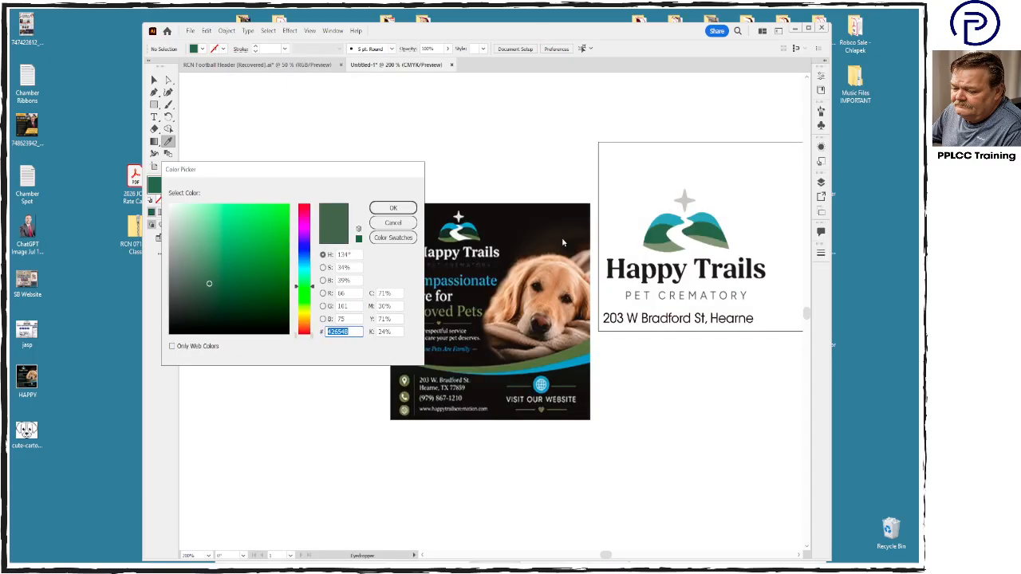
{"action": "mouse_move", "coordinate": [487, 567]}
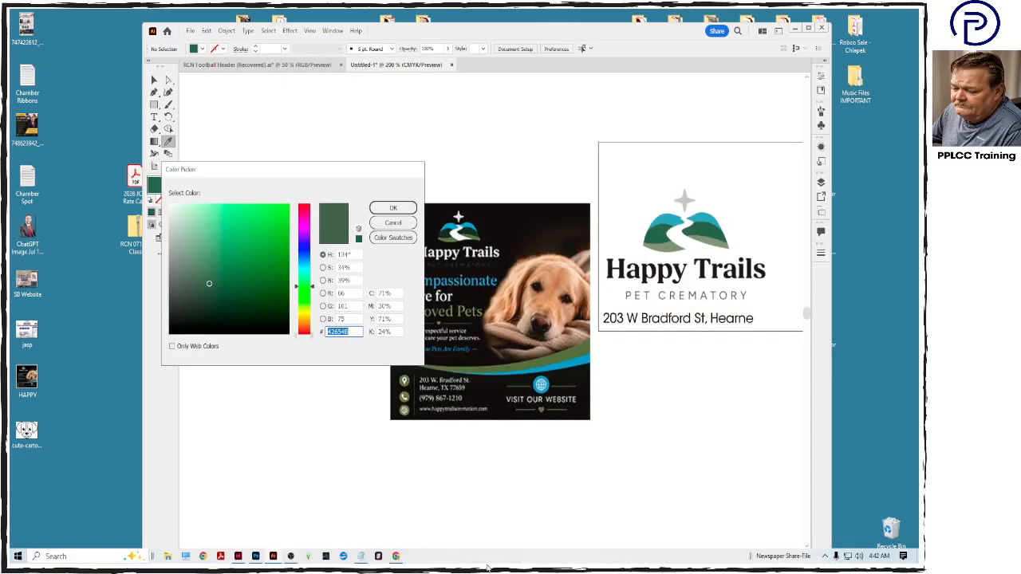
{"action": "left_click", "coordinate": [395, 556]}
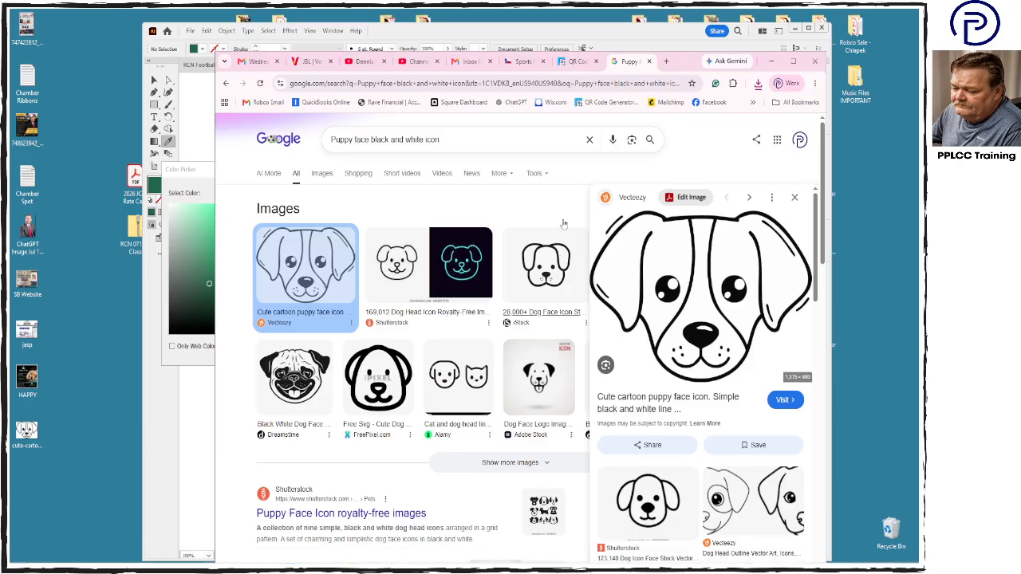
{"action": "left_click", "coordinate": [576, 61]}
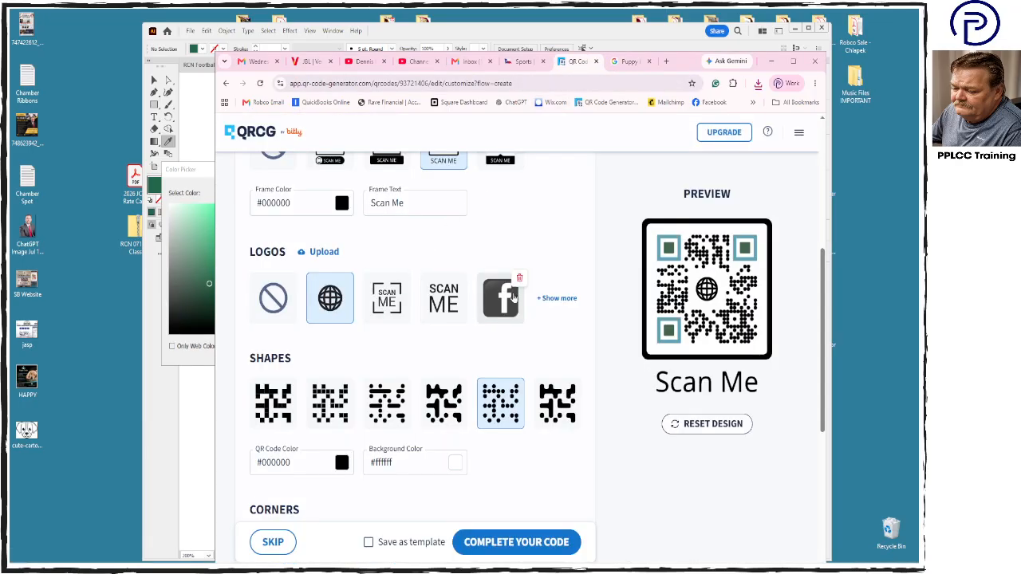
{"action": "left_click", "coordinate": [329, 252]}
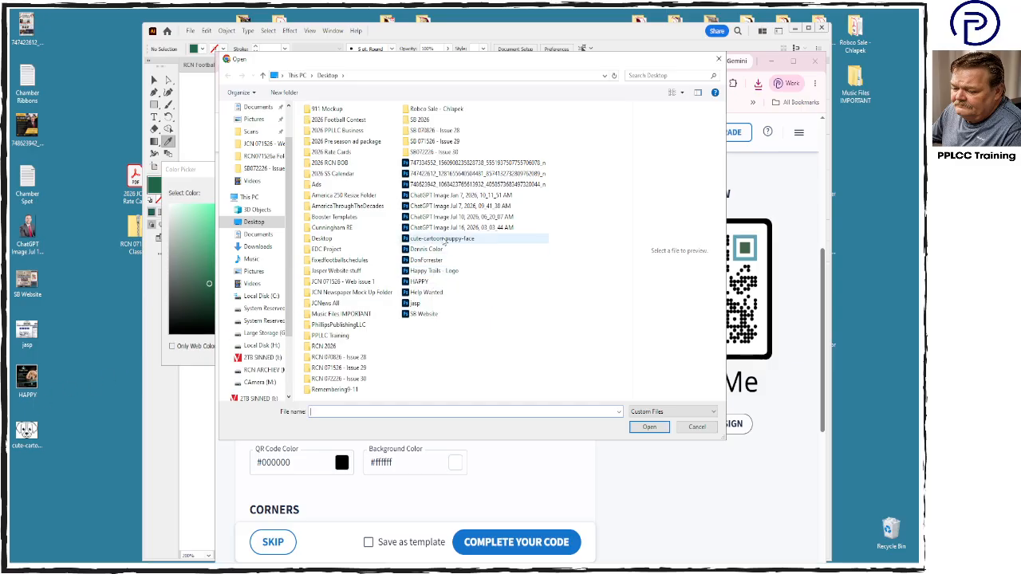
{"action": "left_click", "coordinate": [444, 239]}
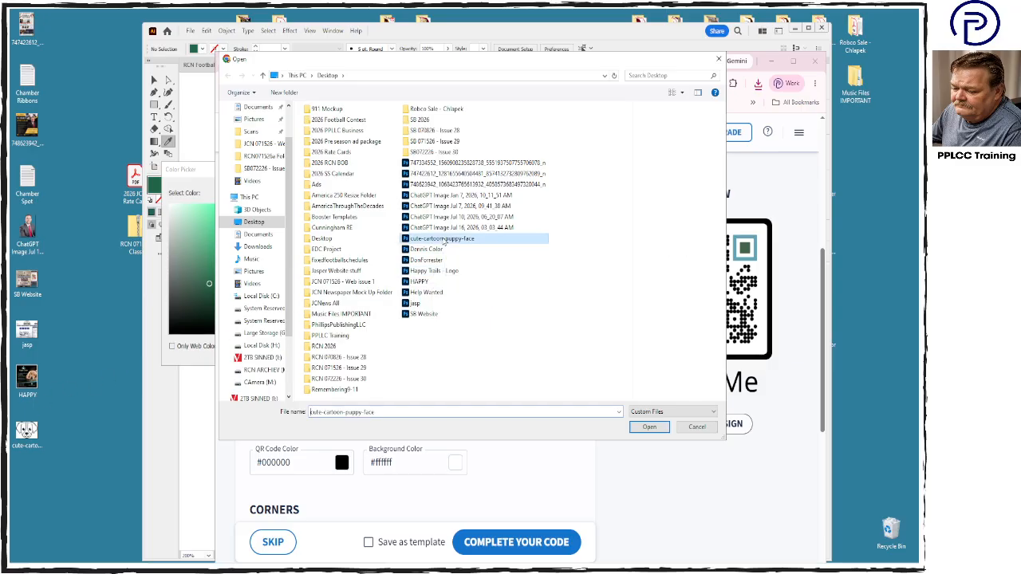
{"action": "left_click", "coordinate": [649, 426]}
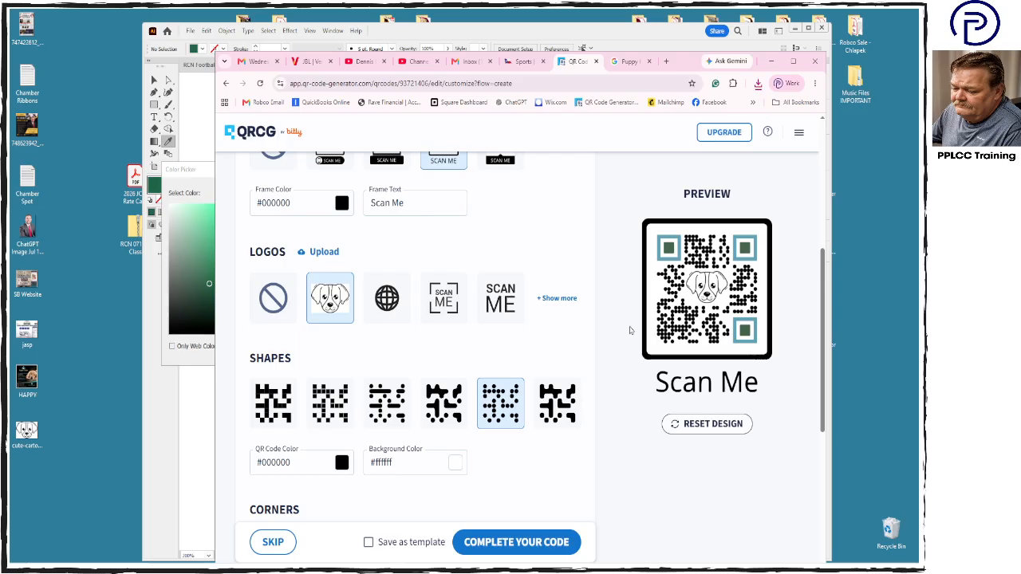
- Remove the frame from the QR code and review its remaining logo, shape and corner settings
{"action": "scroll", "coordinate": [616, 332], "scroll_direction": "up", "scroll_amount": 2}
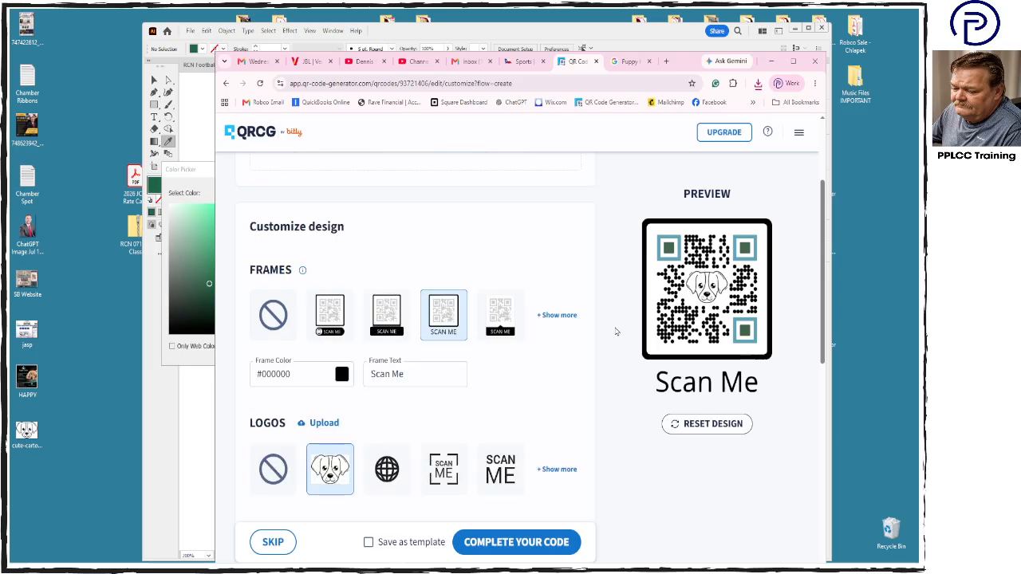
{"action": "left_click", "coordinate": [260, 319]}
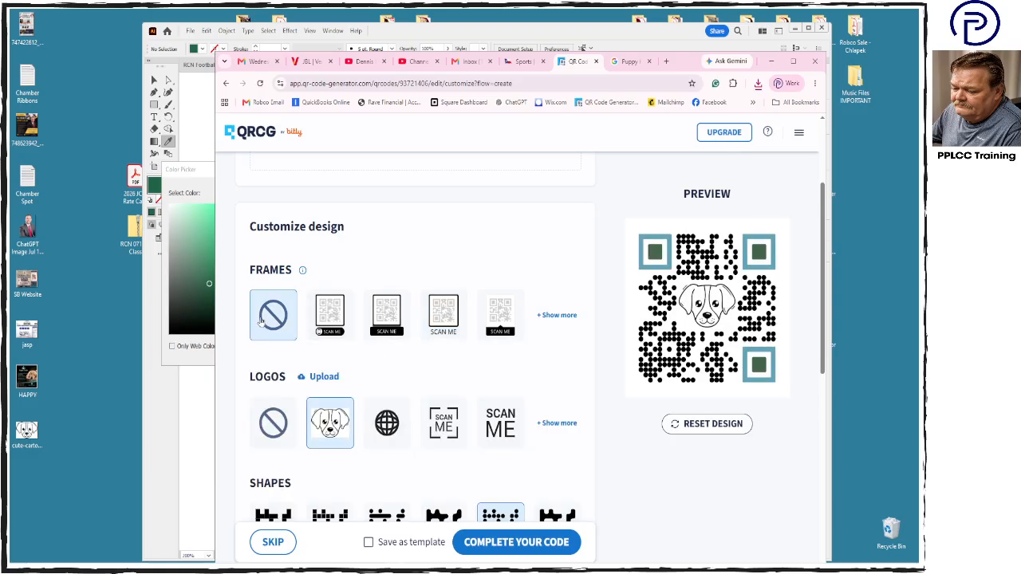
{"action": "scroll", "coordinate": [589, 364], "scroll_direction": "down", "scroll_amount": 5}
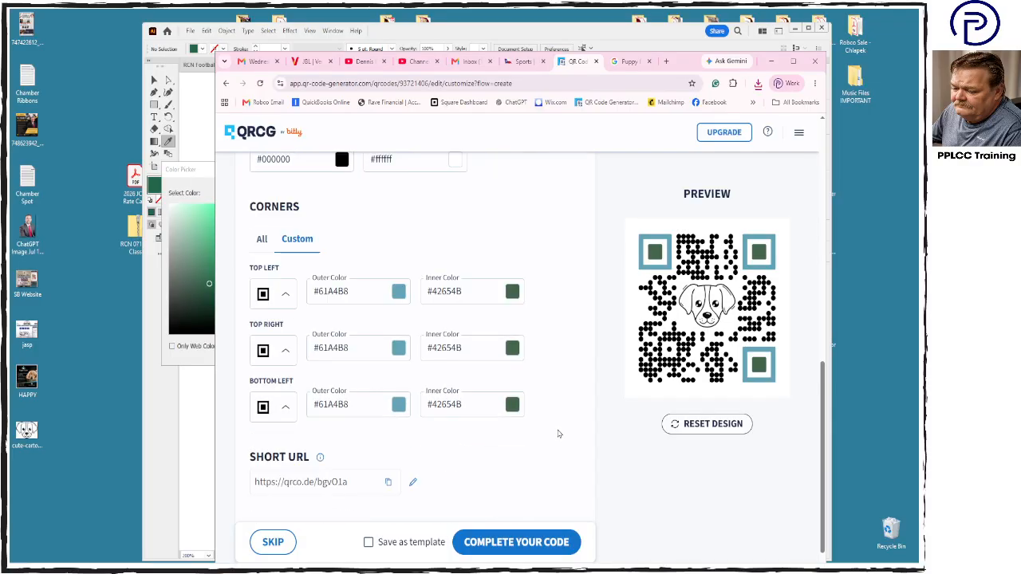
{"action": "scroll", "coordinate": [559, 434], "scroll_direction": "down", "scroll_amount": 1}
{"action": "scroll", "coordinate": [558, 434], "scroll_direction": "up", "scroll_amount": 3}
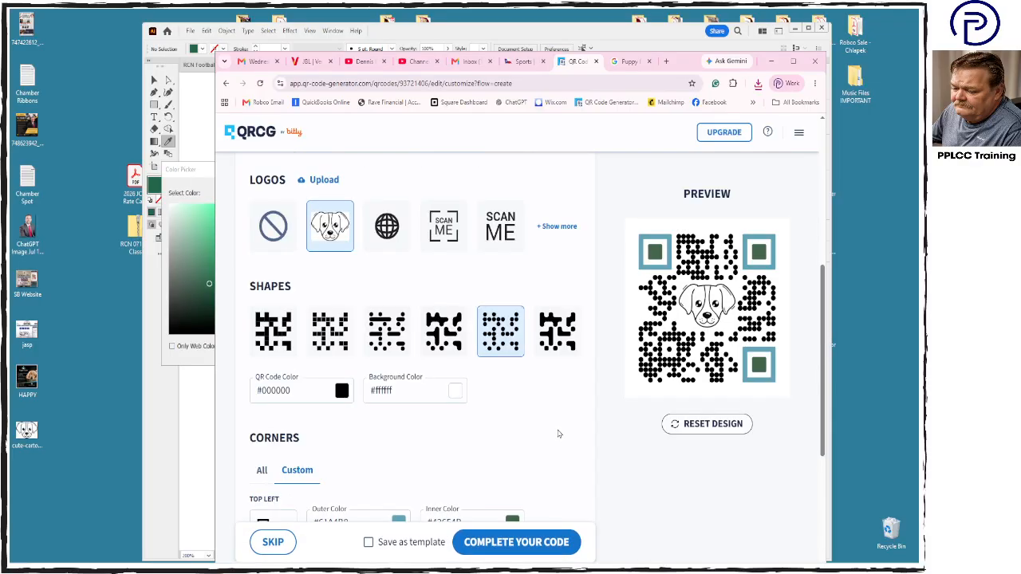
{"action": "mouse_move", "coordinate": [333, 238]}
- Complete the QR code, download it as a PNG, and close the download dialog
{"action": "left_click", "coordinate": [511, 549]}
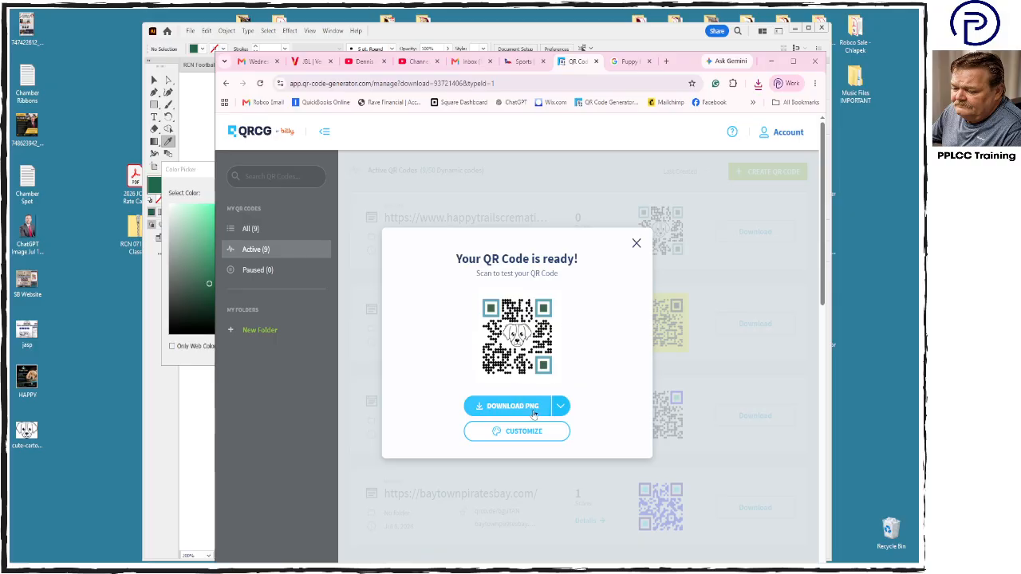
{"action": "left_click", "coordinate": [532, 409]}
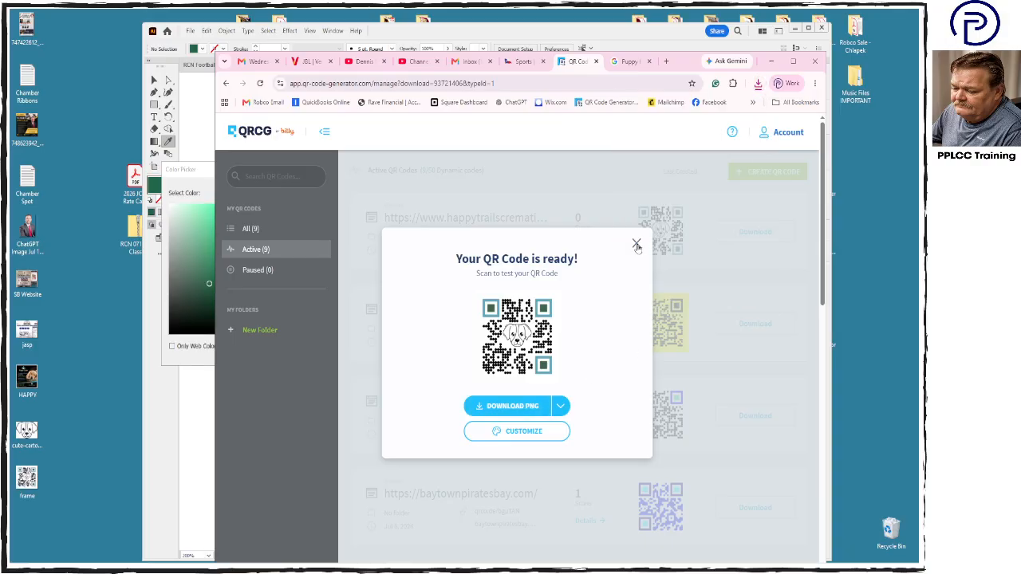
{"action": "left_click", "coordinate": [636, 245]}
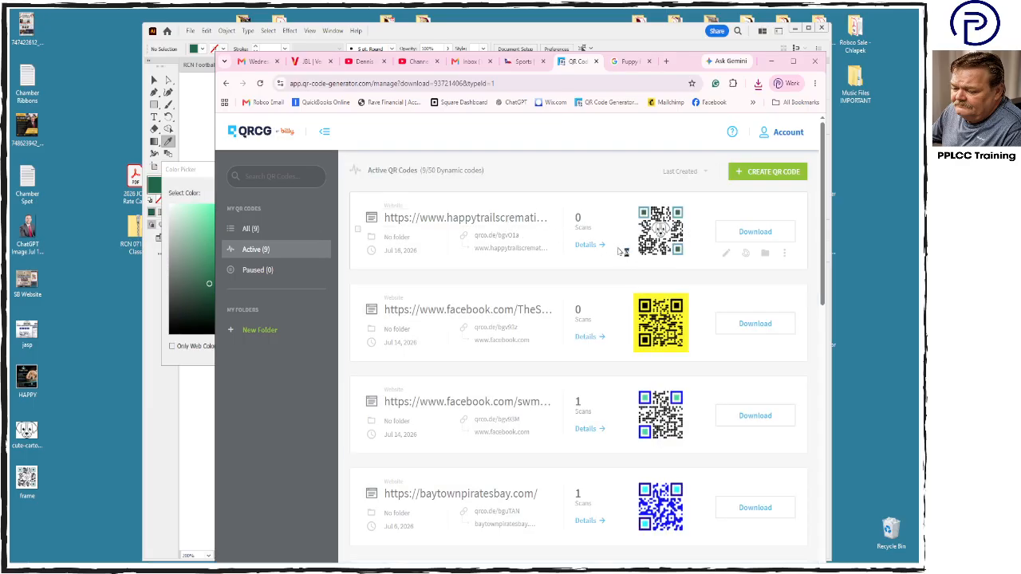
- Look through the active QR codes list, return to the Illustrator layout, and cancel the open color picker
{"action": "scroll", "coordinate": [571, 383], "scroll_direction": "down", "scroll_amount": 3}
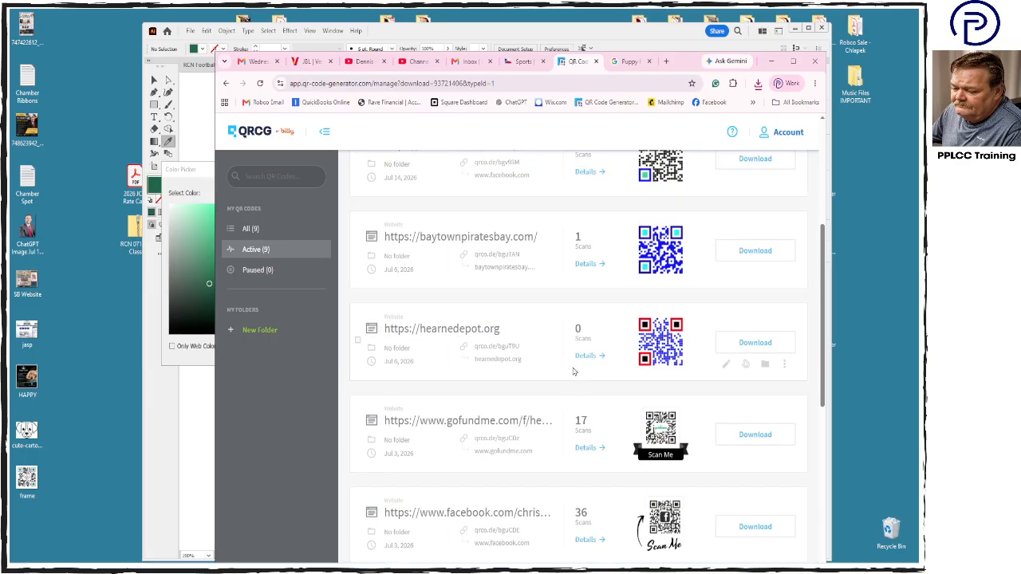
{"action": "scroll", "coordinate": [573, 389], "scroll_direction": "down", "scroll_amount": 2}
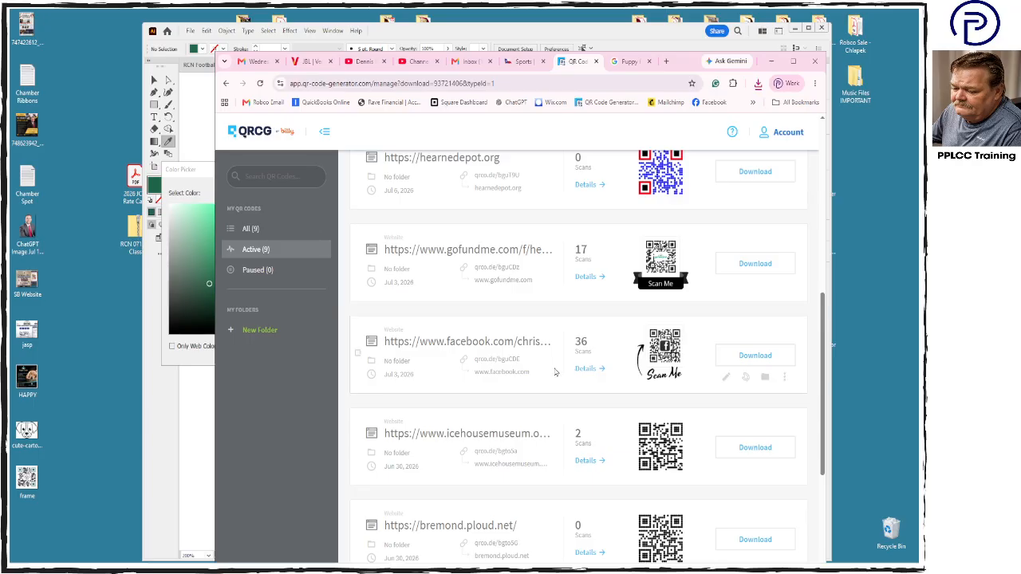
{"action": "scroll", "coordinate": [556, 372], "scroll_direction": "down", "scroll_amount": 2}
{"action": "scroll", "coordinate": [556, 372], "scroll_direction": "up", "scroll_amount": 7}
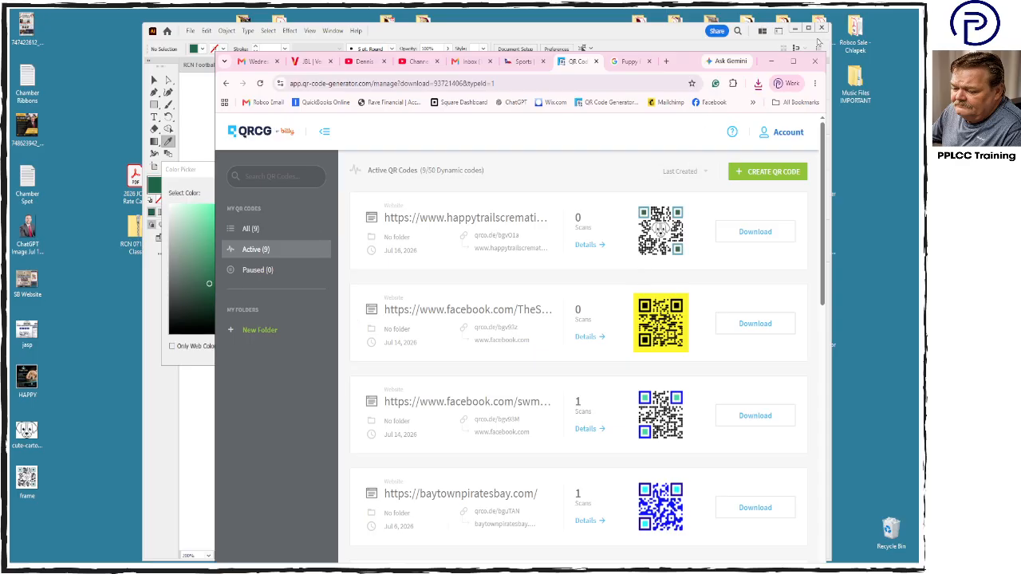
{"action": "left_click", "coordinate": [770, 60]}
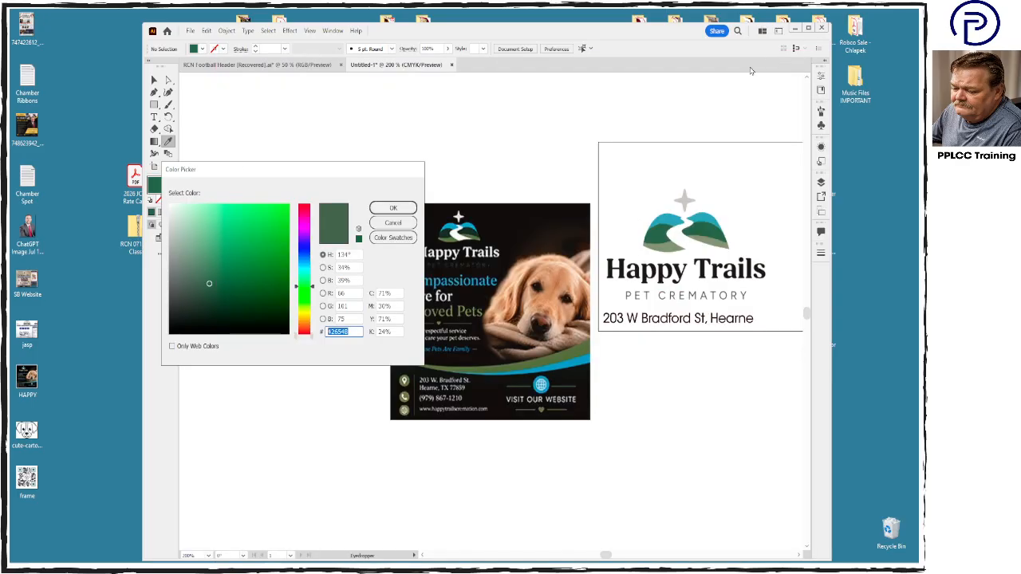
{"action": "left_click", "coordinate": [395, 224]}
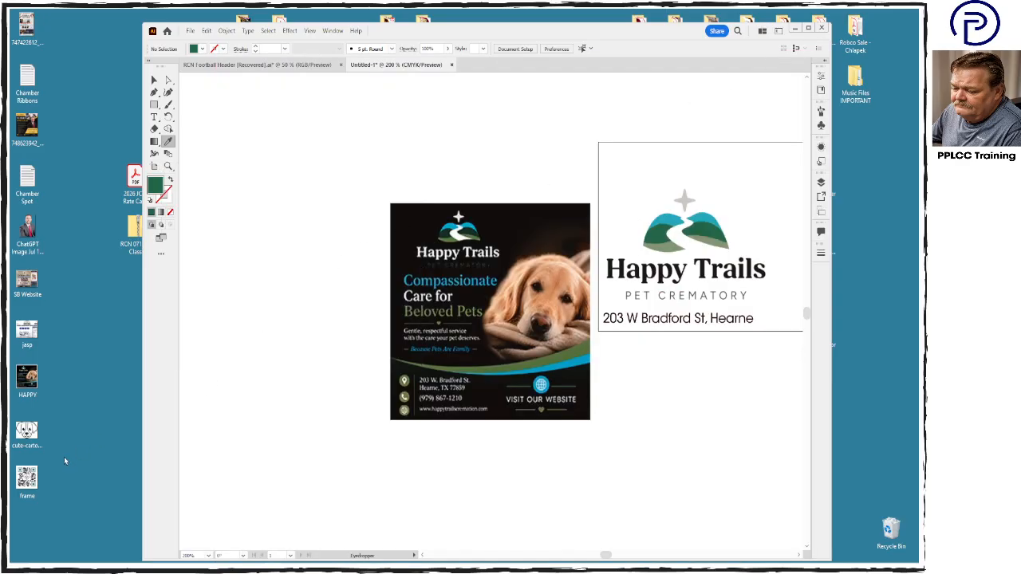
- Open the frame image from the Desktop in Photoshop and crop it close to the QR code's outer edges
{"action": "left_click_drag", "start_coordinate": [213, 481], "coordinate": [637, 398]}
{"action": "key", "text": "Delete"}
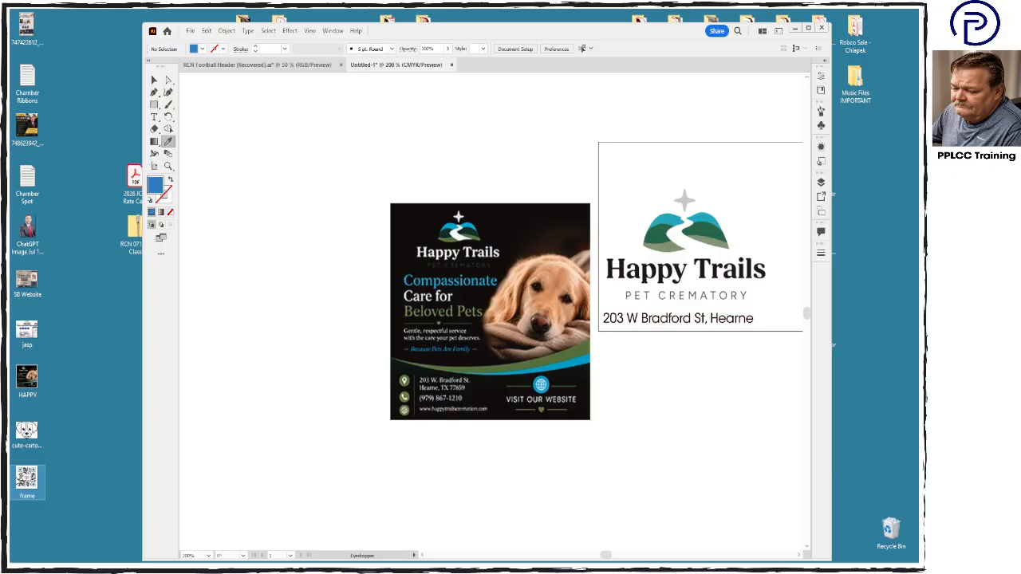
{"action": "double_click", "coordinate": [27, 479]}
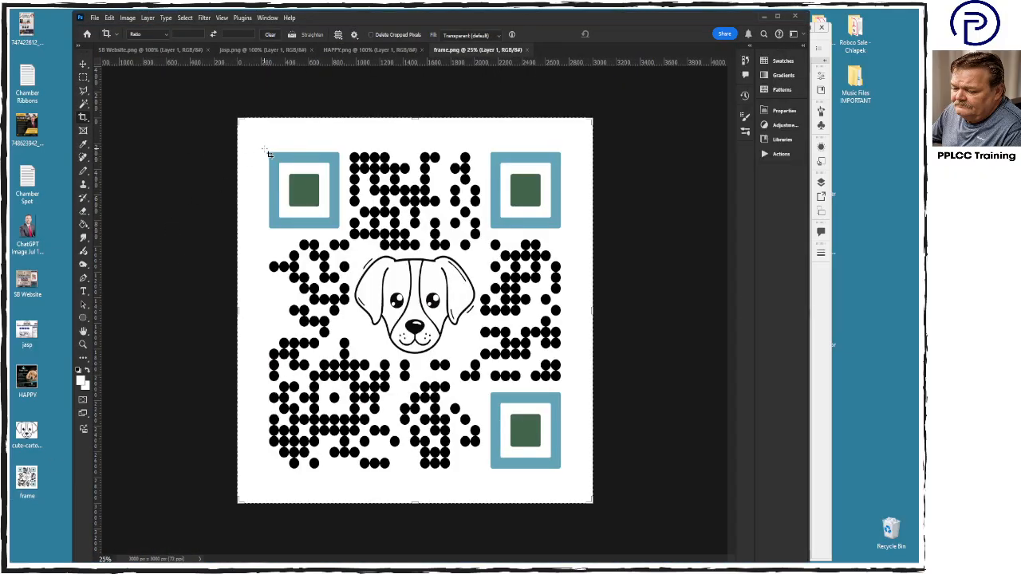
{"action": "left_click_drag", "start_coordinate": [267, 152], "coordinate": [571, 479]}
{"action": "key", "text": "Return"}
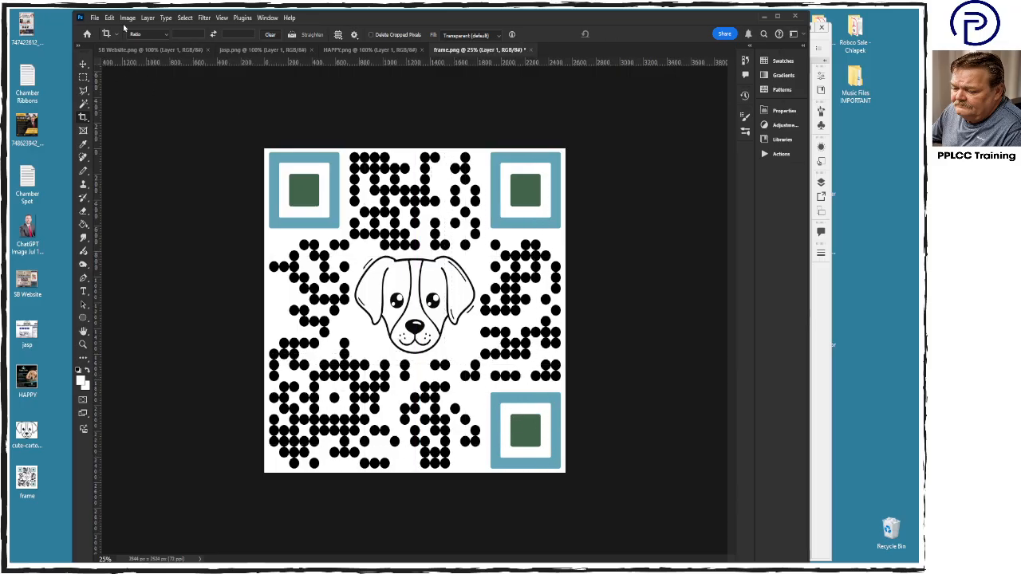
- Resize the cropped QR code to 2 inches wide at 300 pixels/inch, then save and close the file
{"action": "left_click", "coordinate": [128, 17]}
{"action": "left_click", "coordinate": [144, 92]}
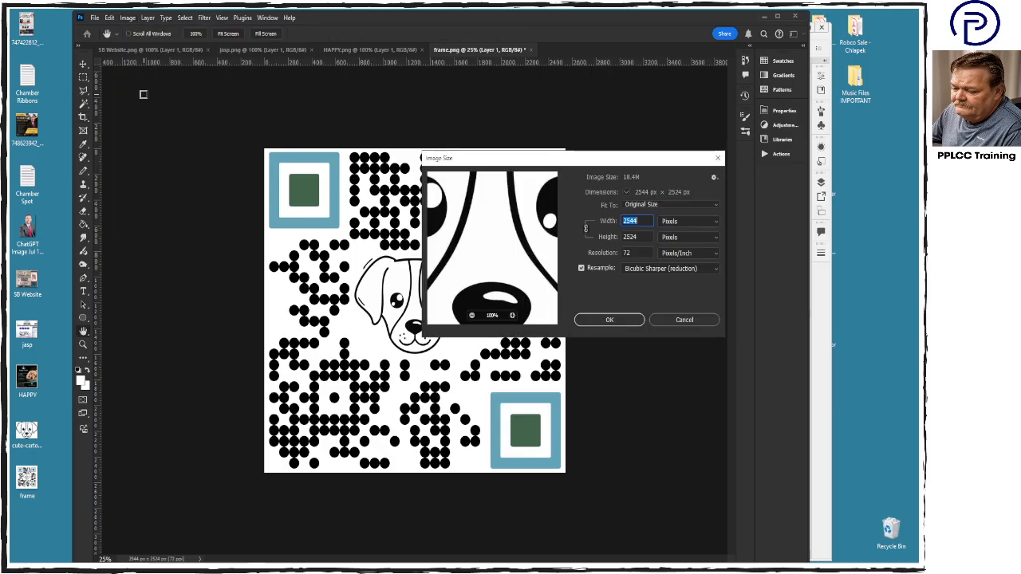
{"action": "left_click", "coordinate": [670, 222]}
{"action": "left_click", "coordinate": [674, 241]}
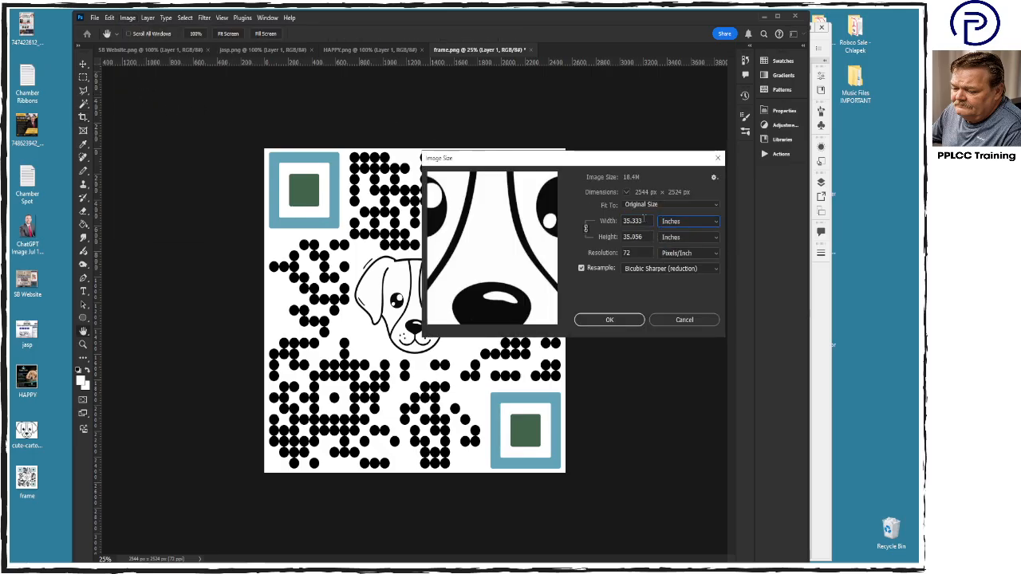
{"action": "left_click", "coordinate": [639, 252]}
{"action": "type", "text": "300"}
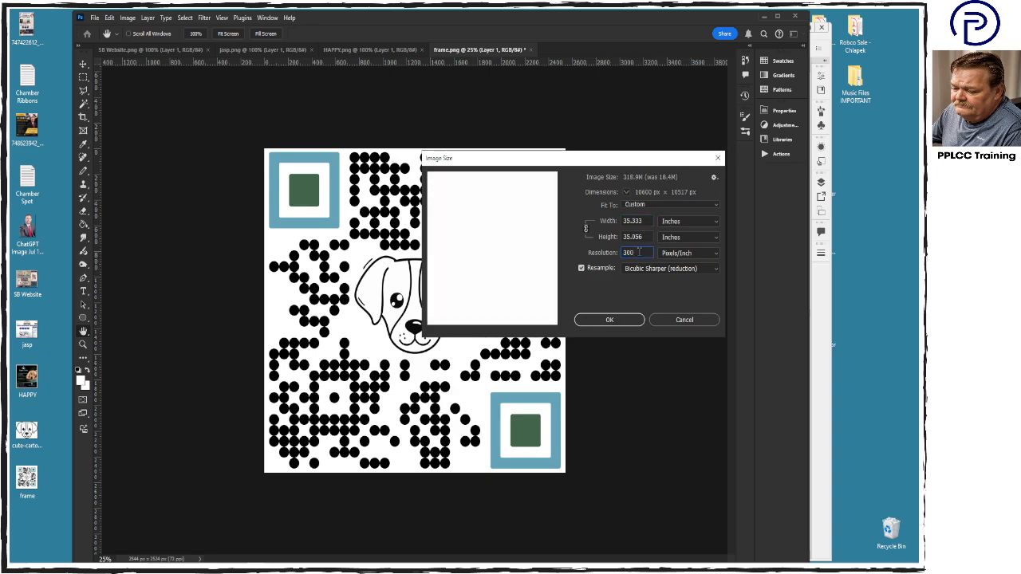
{"action": "double_click", "coordinate": [639, 220]}
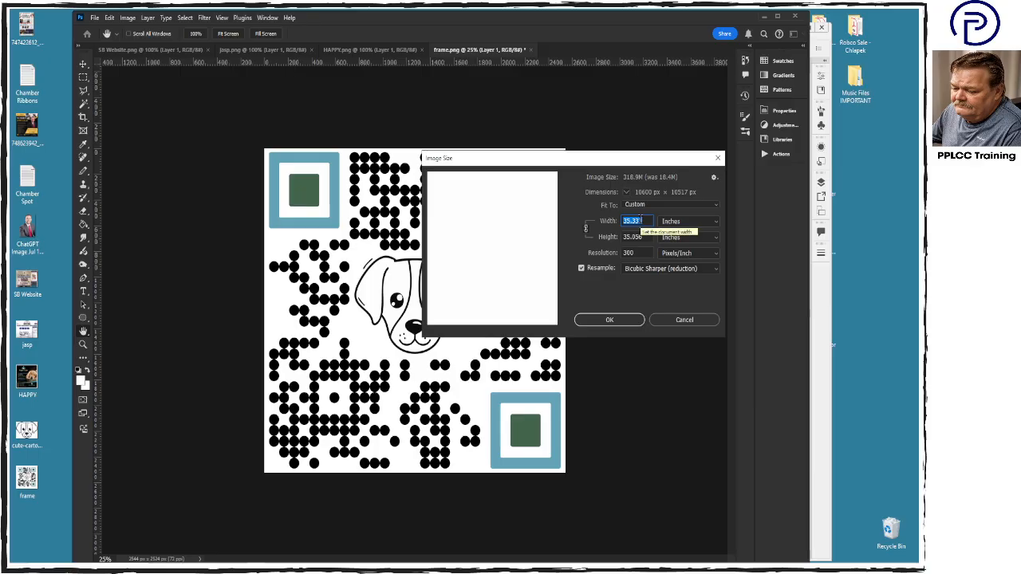
{"action": "type", "text": "2"}
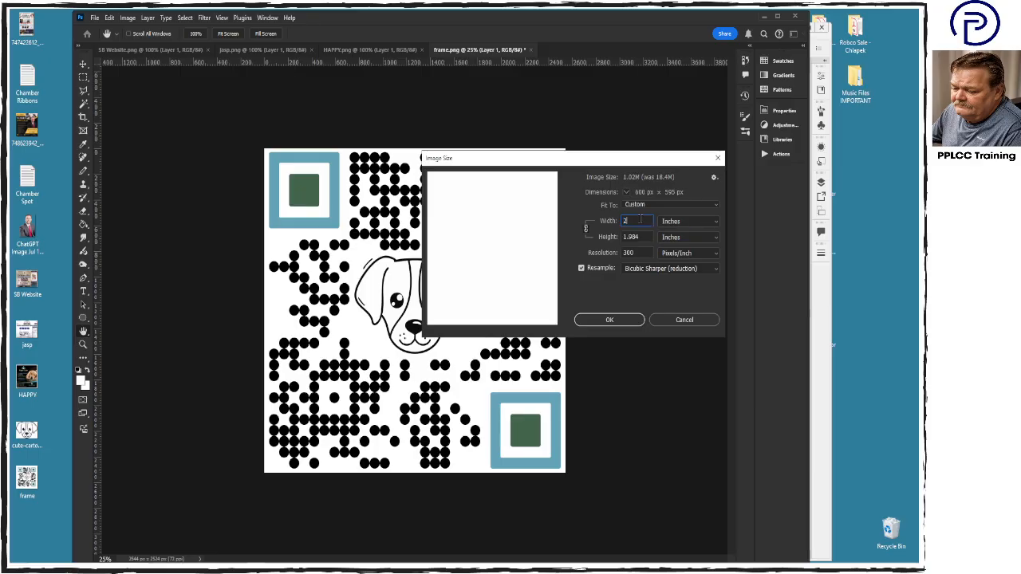
{"action": "key", "text": "Tab"}
{"action": "key", "text": "Return"}
{"action": "key", "text": "c"}
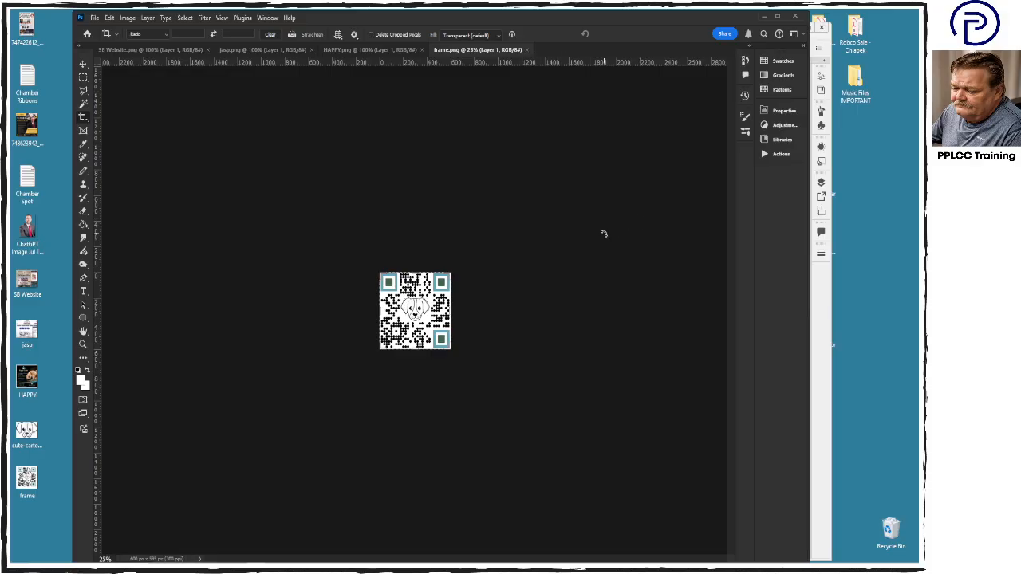
{"action": "key", "text": "ctrl+w"}
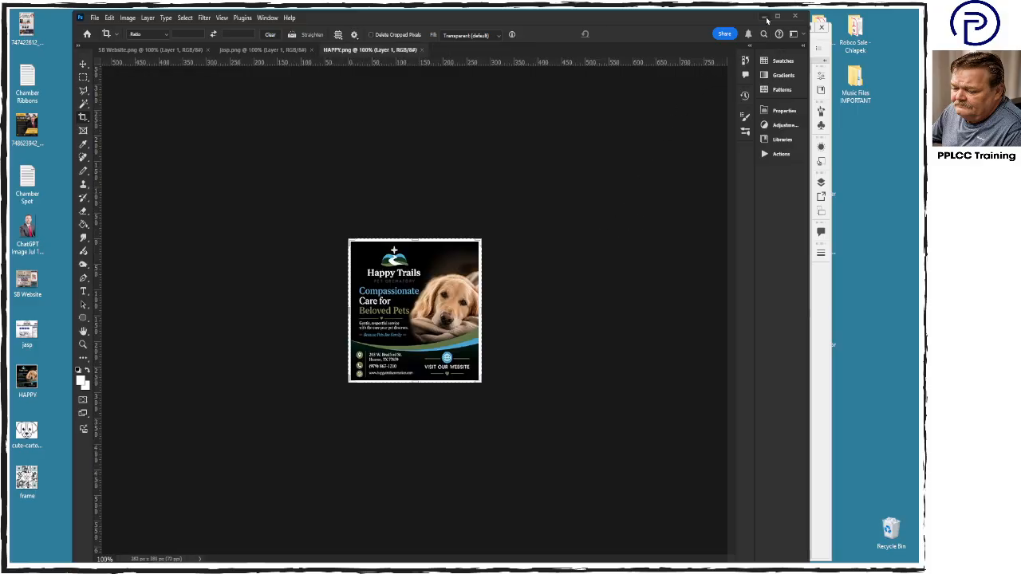
- Place the frame image from the Desktop into the Illustrator layout and embed it
{"action": "left_click", "coordinate": [765, 16]}
{"action": "left_click_drag", "start_coordinate": [26, 479], "coordinate": [656, 408]}
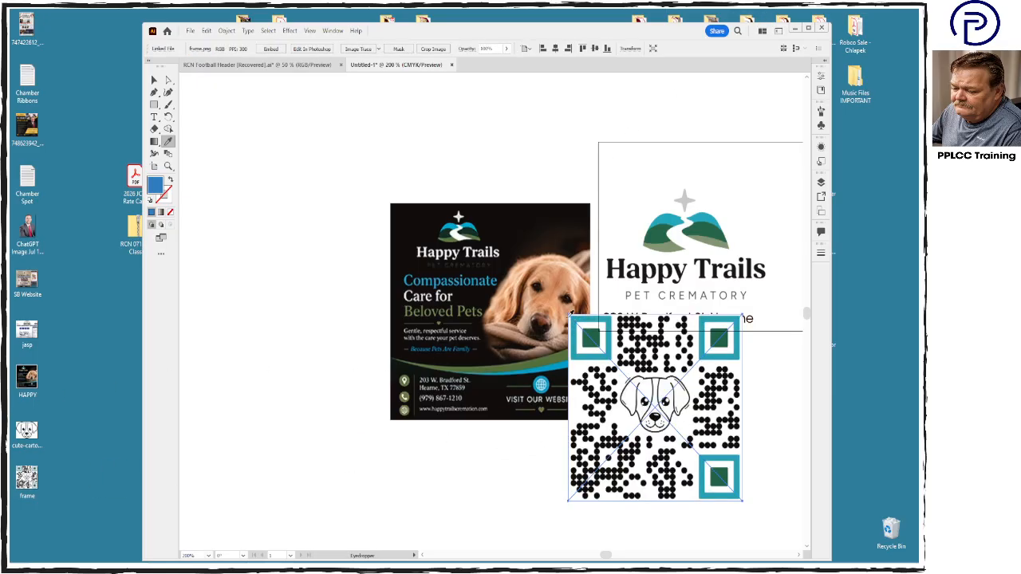
{"action": "left_click", "coordinate": [270, 49]}
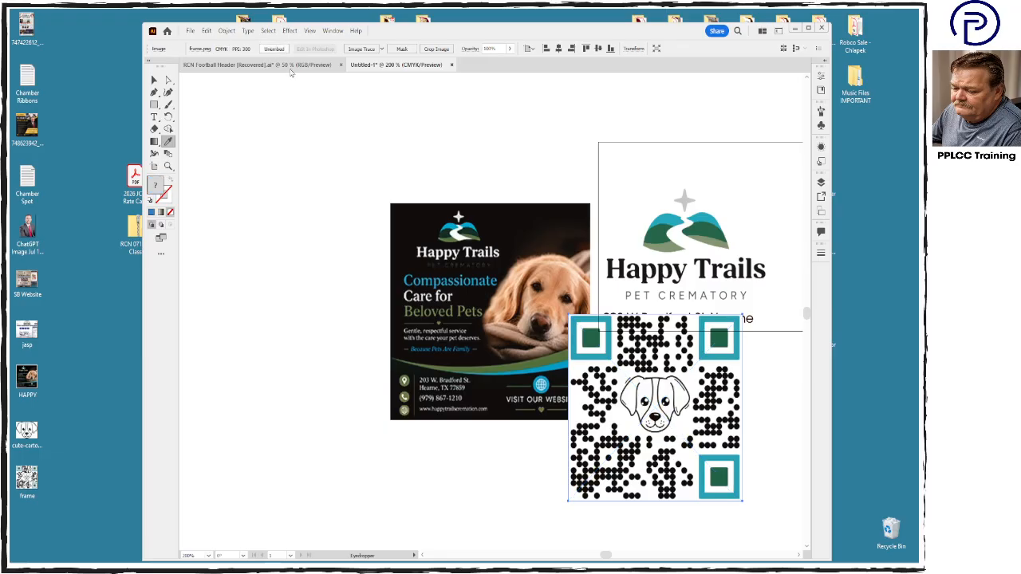
- Scale the QR code down to roughly a third of its size and position it in the artboard's upper-right corner
{"action": "left_click", "coordinate": [154, 79]}
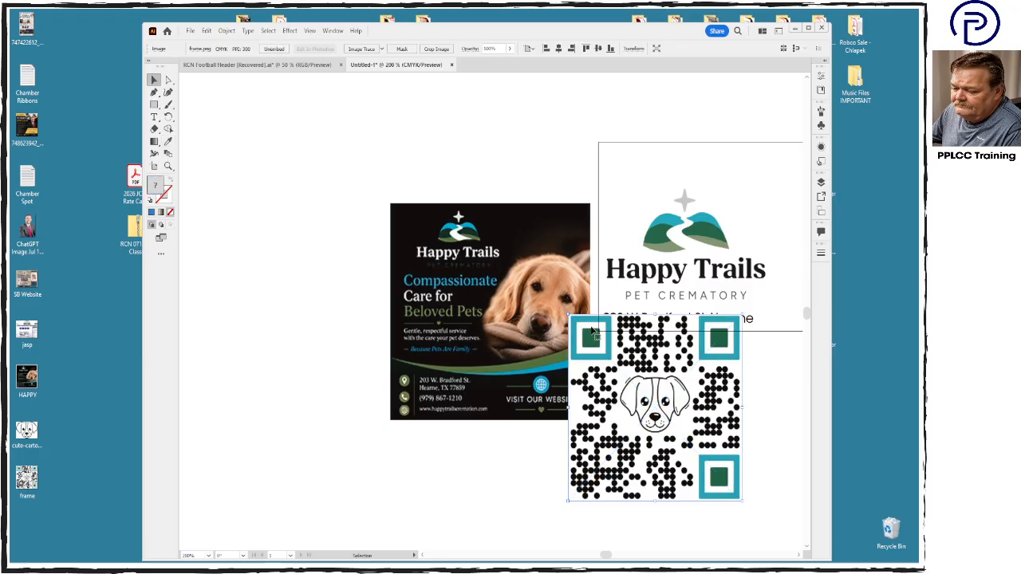
{"action": "left_click_drag", "start_coordinate": [570, 316], "coordinate": [676, 431]}
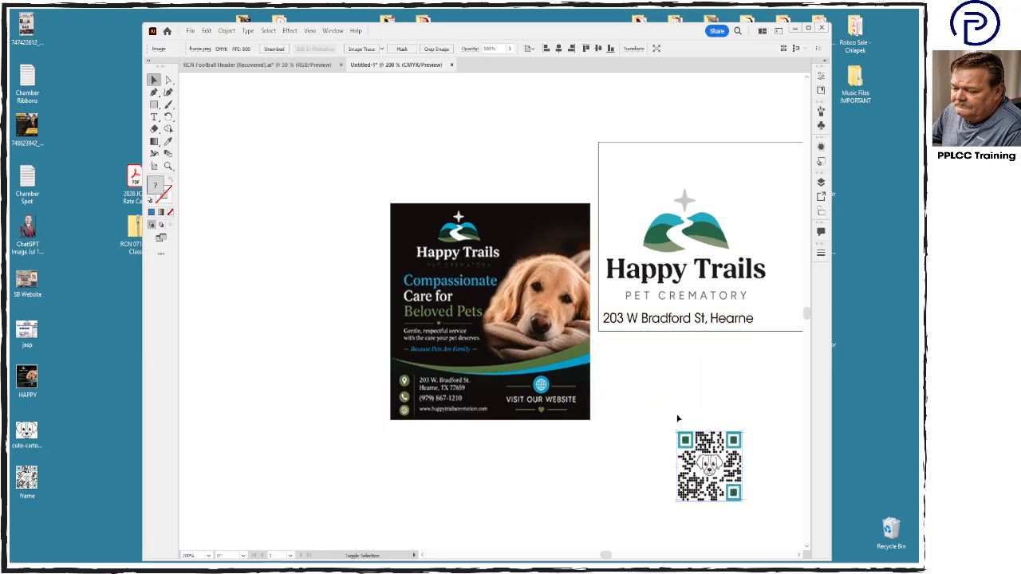
{"action": "left_click_drag", "start_coordinate": [606, 557], "coordinate": [608, 558]}
{"action": "left_click_drag", "start_coordinate": [497, 469], "coordinate": [652, 181]}
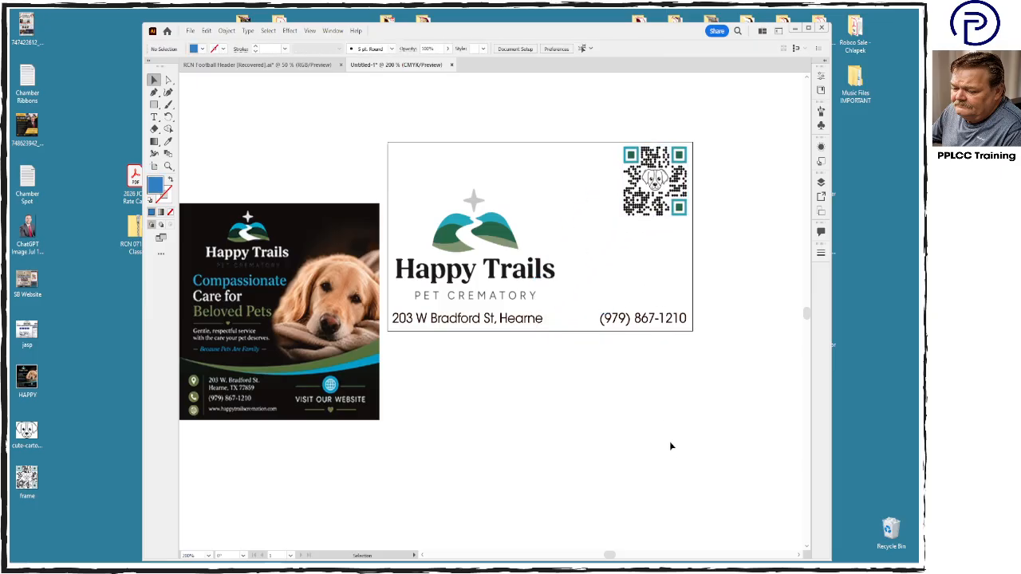
- Add the two-line text "Compassionate Care / For Beloved Pets" below the artboard
{"action": "left_click", "coordinate": [352, 379]}
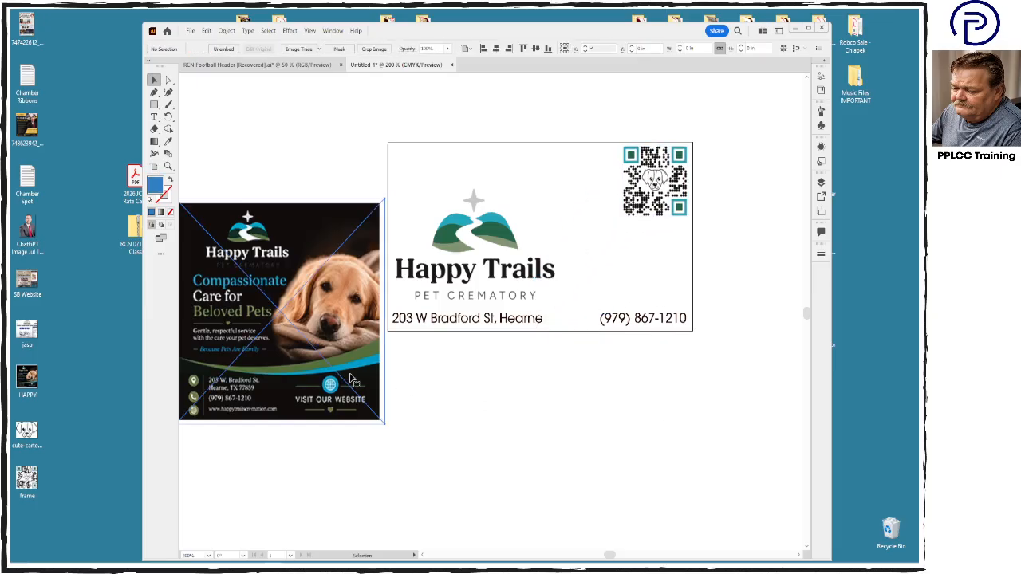
{"action": "left_click", "coordinate": [502, 423]}
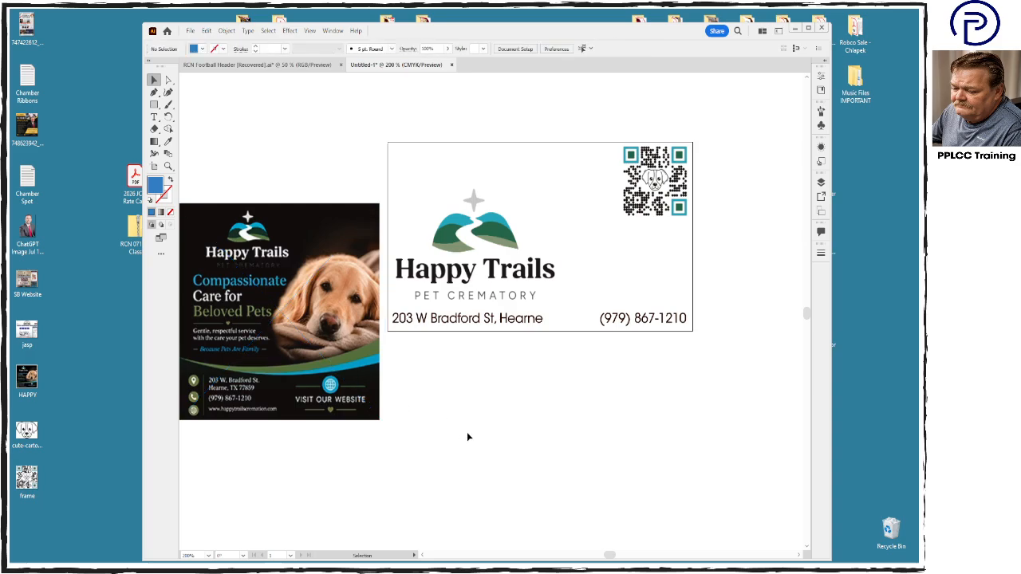
{"action": "left_click", "coordinate": [154, 116]}
{"action": "left_click", "coordinate": [465, 444]}
{"action": "type", "text": "Compass"}
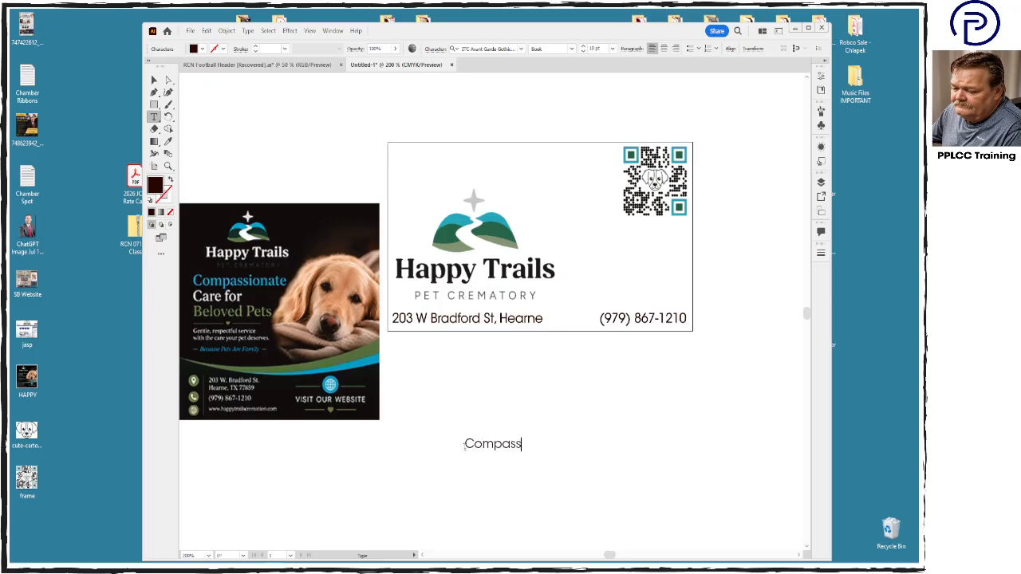
{"action": "type", "text": "ionate"}
{"action": "type", "text": " CAre "}
{"action": "type", "text": "For Belo"}
{"action": "type", "text": "ved Pets"}
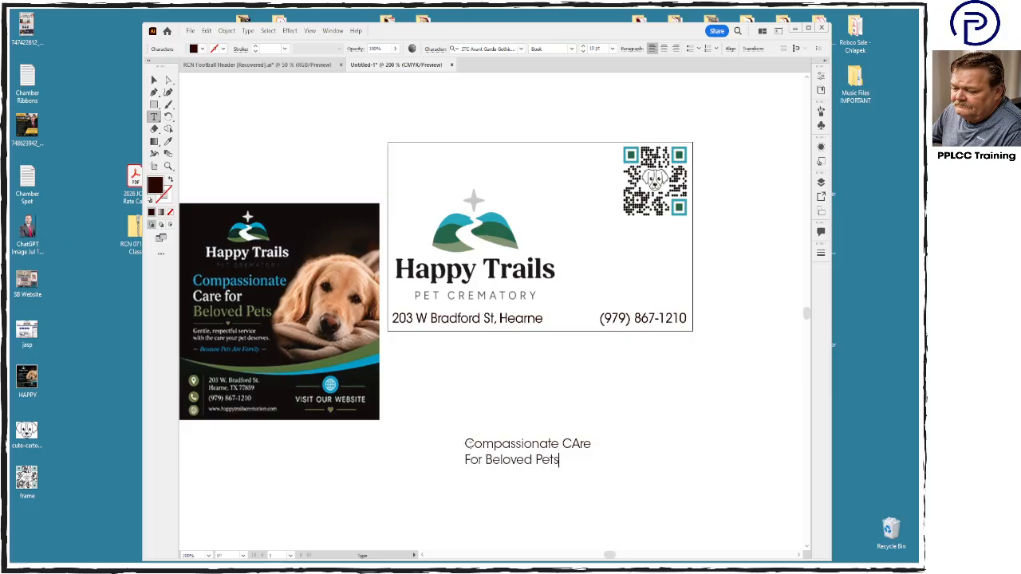
{"action": "left_click_drag", "start_coordinate": [582, 447], "coordinate": [571, 447]}
{"action": "type", "text": "a"}
- Set the font of the whole tagline to Aleo Bold
{"action": "key", "text": "ctrl+a"}
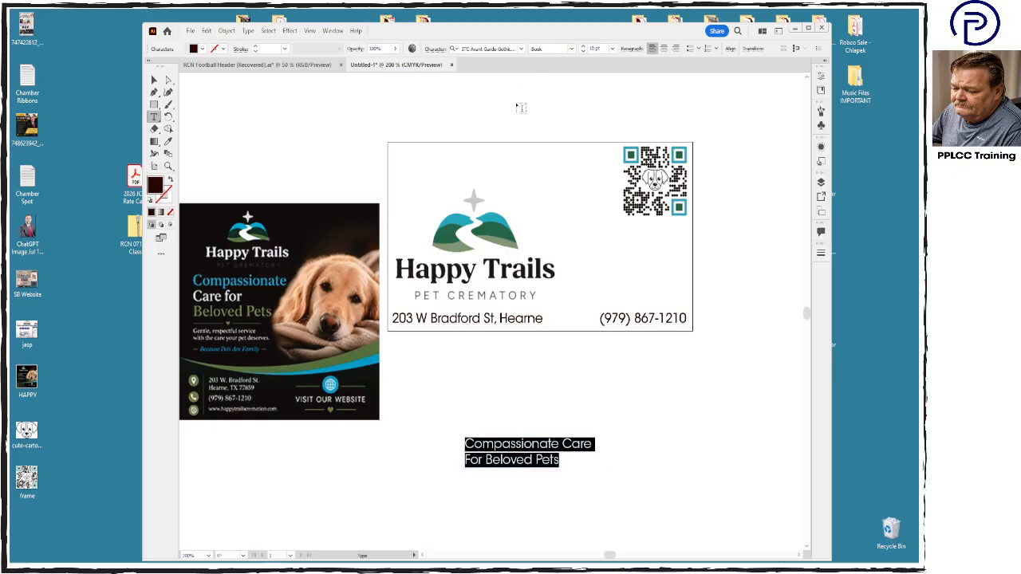
{"action": "left_click", "coordinate": [521, 49]}
{"action": "scroll", "coordinate": [550, 217], "scroll_direction": "down", "scroll_amount": 5}
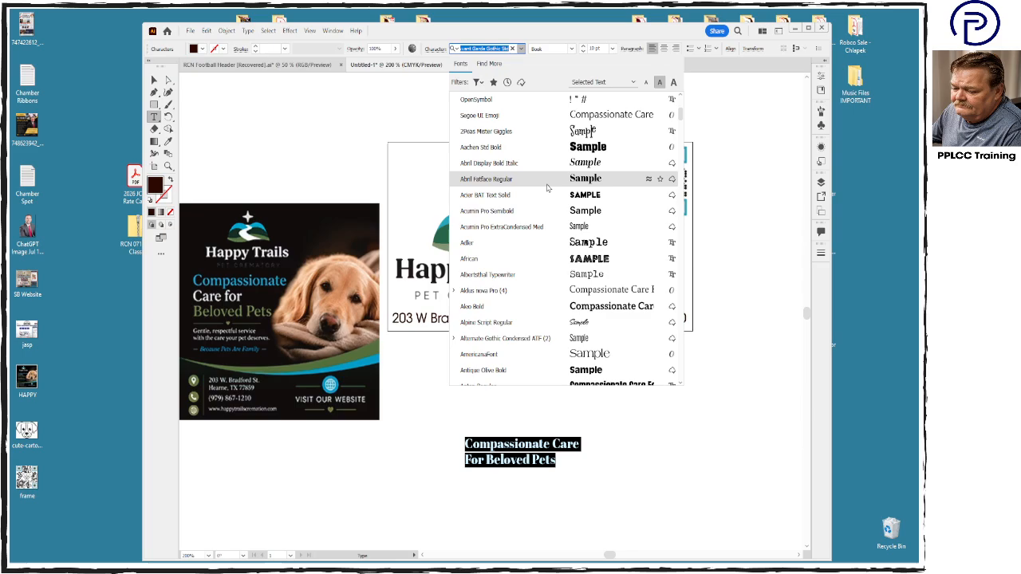
{"action": "scroll", "coordinate": [547, 187], "scroll_direction": "down", "scroll_amount": 3}
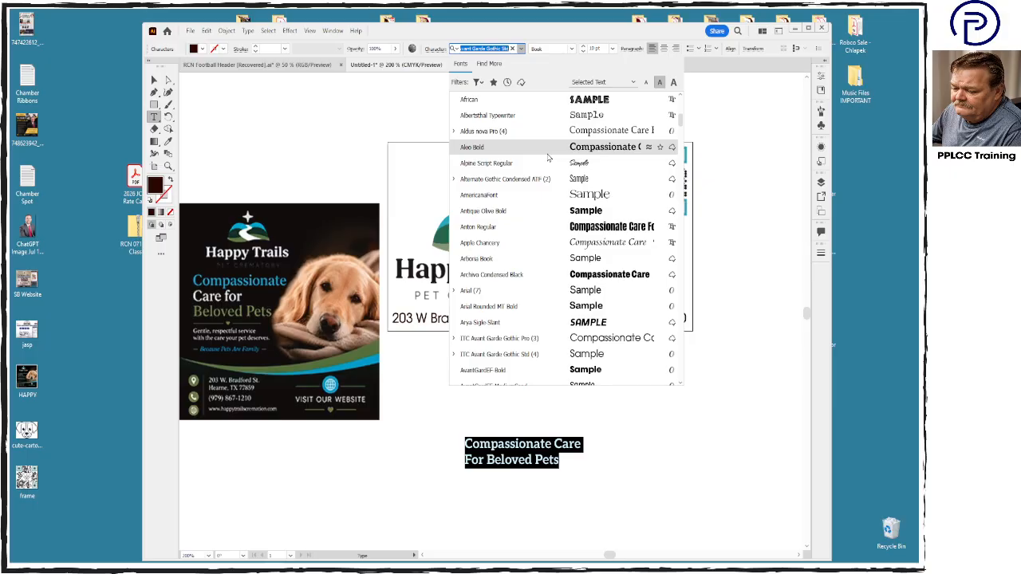
{"action": "left_click", "coordinate": [547, 158]}
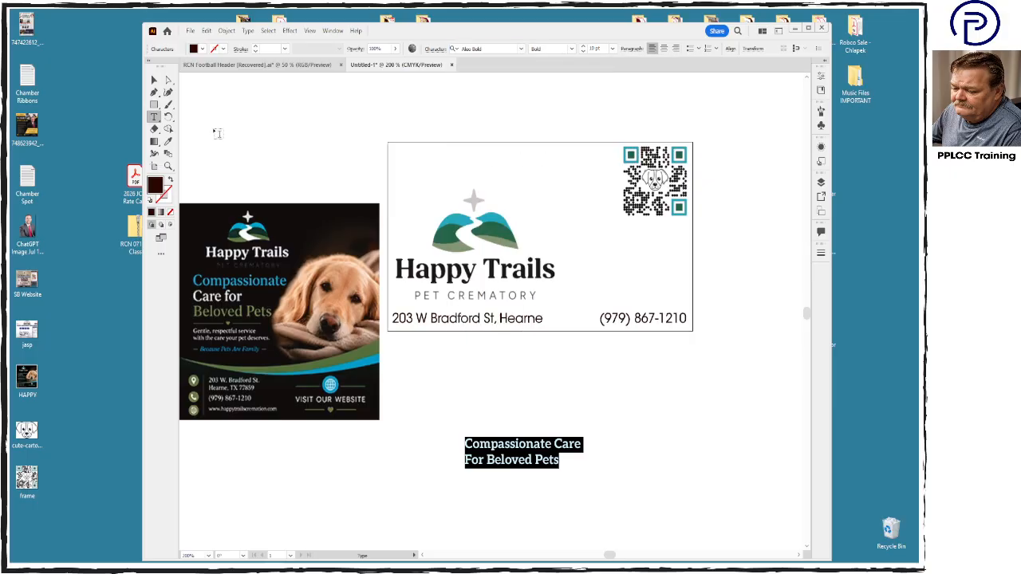
{"action": "key", "text": "Escape"}
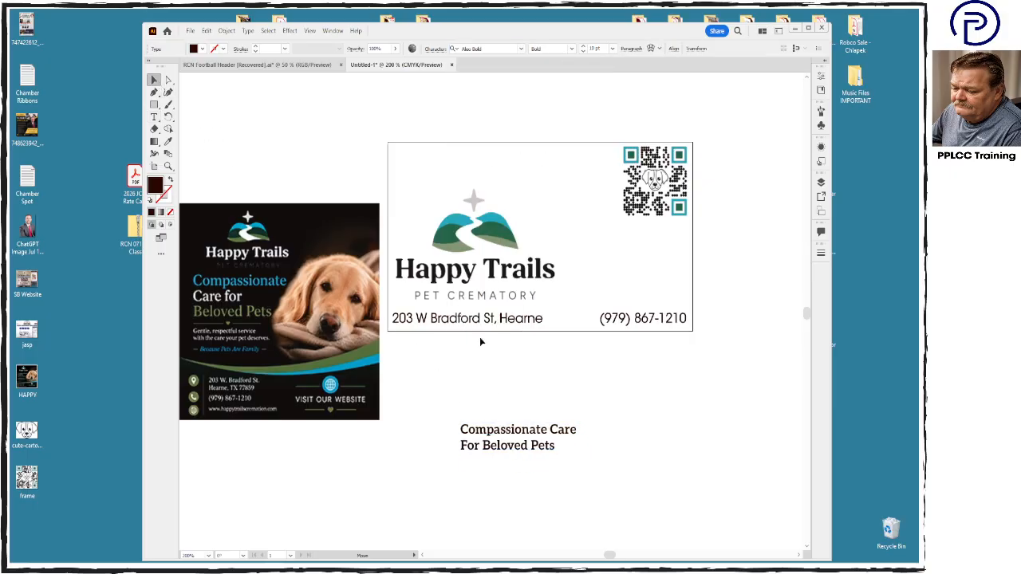
- Move the tagline to the artboard's upper-left corner and enlarge it to about 14 pt
{"action": "left_click_drag", "start_coordinate": [506, 450], "coordinate": [436, 159]}
{"action": "left_click_drag", "start_coordinate": [515, 181], "coordinate": [564, 213]}
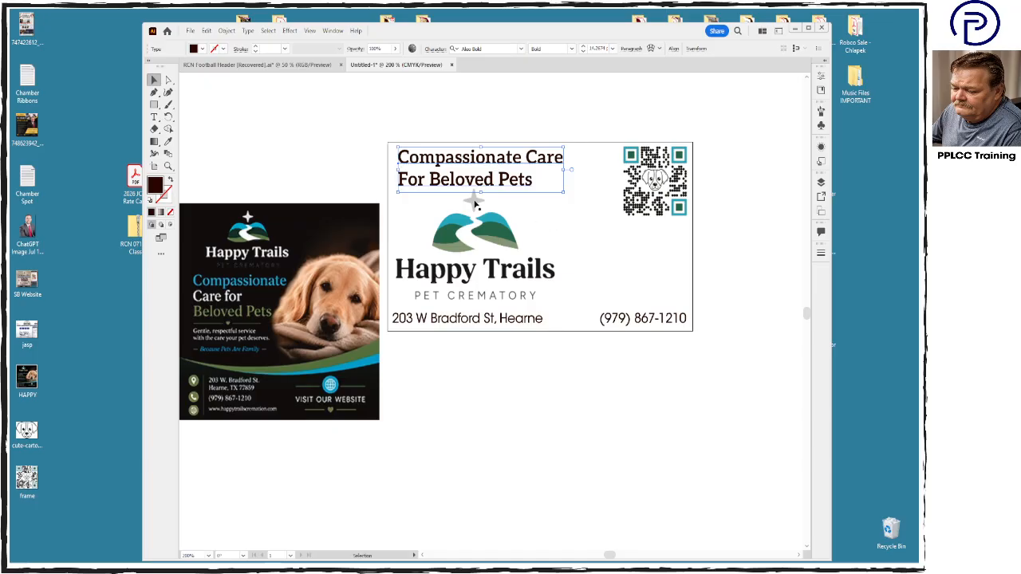
{"action": "left_click", "coordinate": [465, 377]}
{"action": "left_click", "coordinate": [348, 365]}
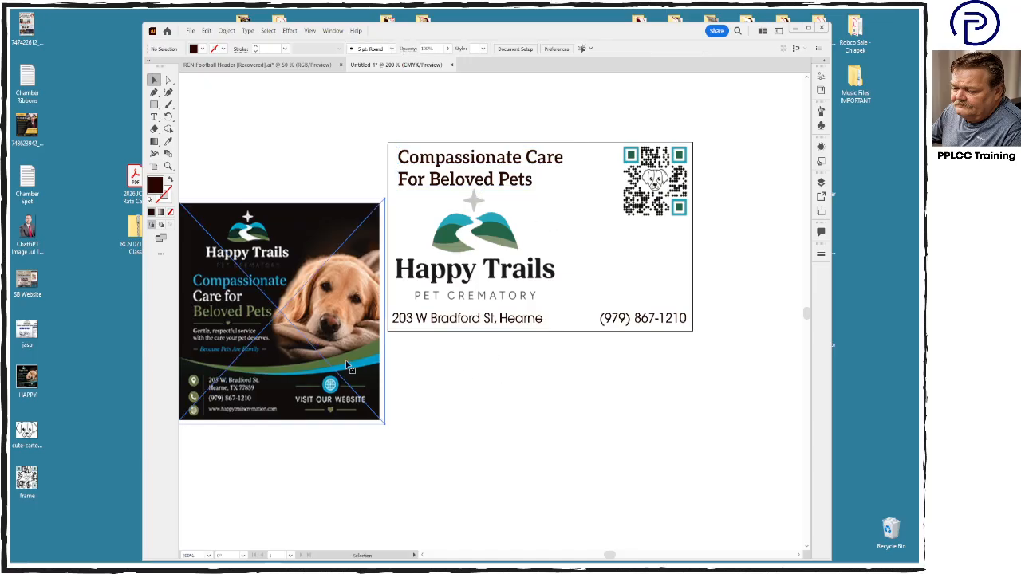
{"action": "left_click", "coordinate": [448, 460]}
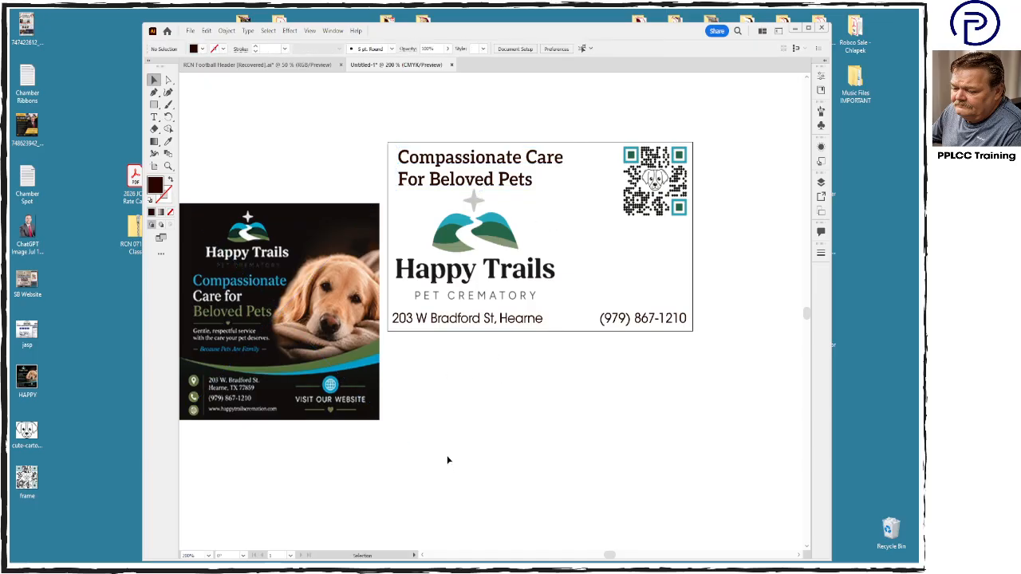
- Enlarge the Happy Trails logo slightly and move it toward the artboard's center, above the address and phone number
{"action": "left_click", "coordinate": [492, 296]}
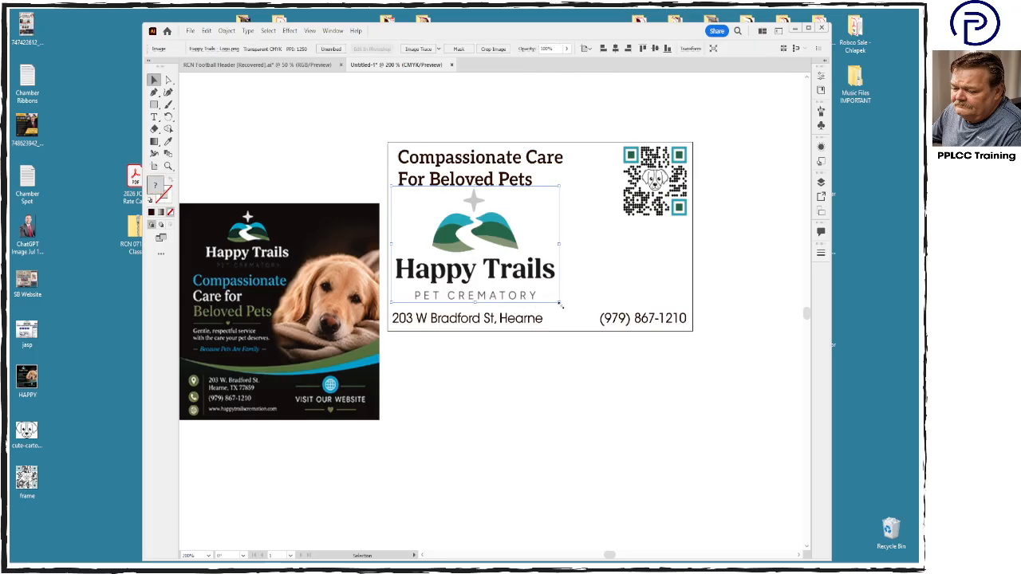
{"action": "left_click_drag", "start_coordinate": [561, 305], "coordinate": [606, 284]}
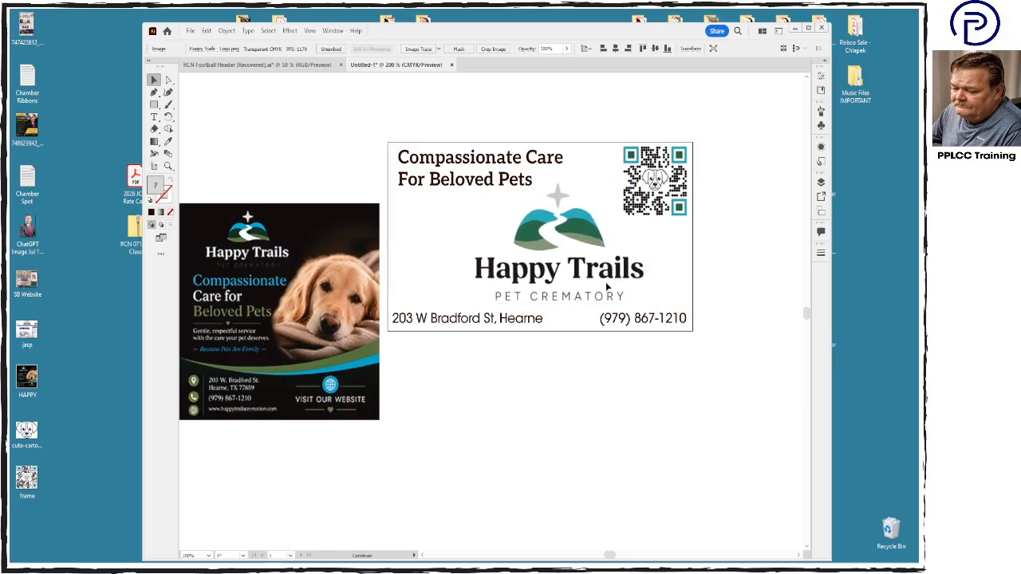
{"action": "left_click", "coordinate": [570, 398]}
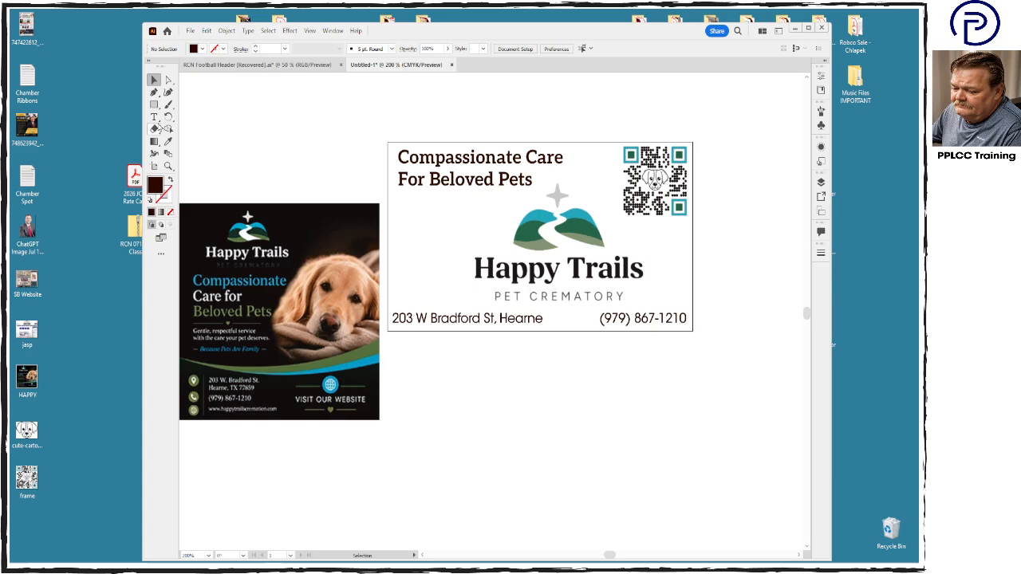
- Add the text "Gental, Respecful Service with the Care Your Pet Deserves" in a new text frame below the artboard
{"action": "left_click", "coordinate": [154, 117]}
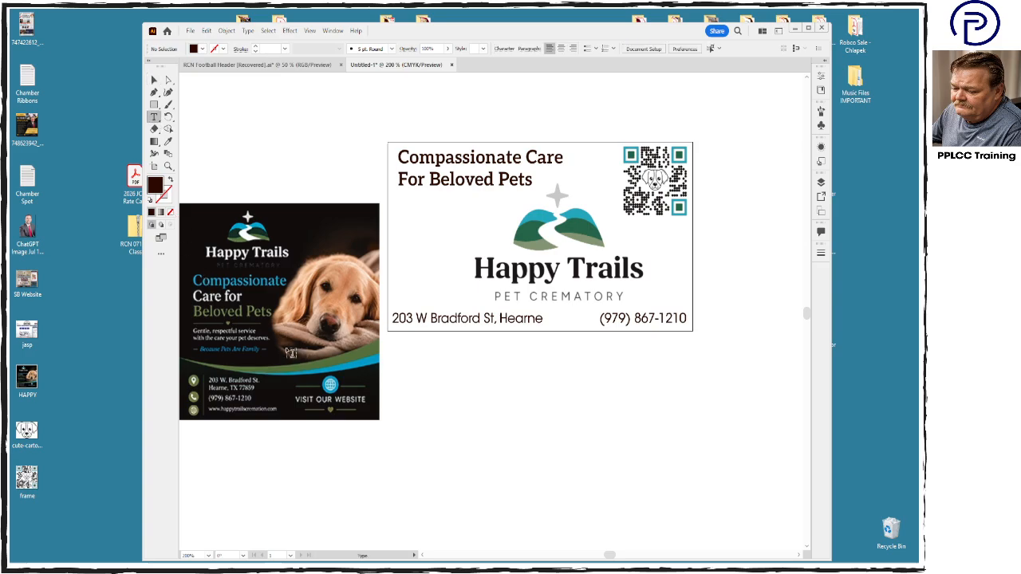
{"action": "left_click_drag", "start_coordinate": [426, 400], "coordinate": [563, 449]}
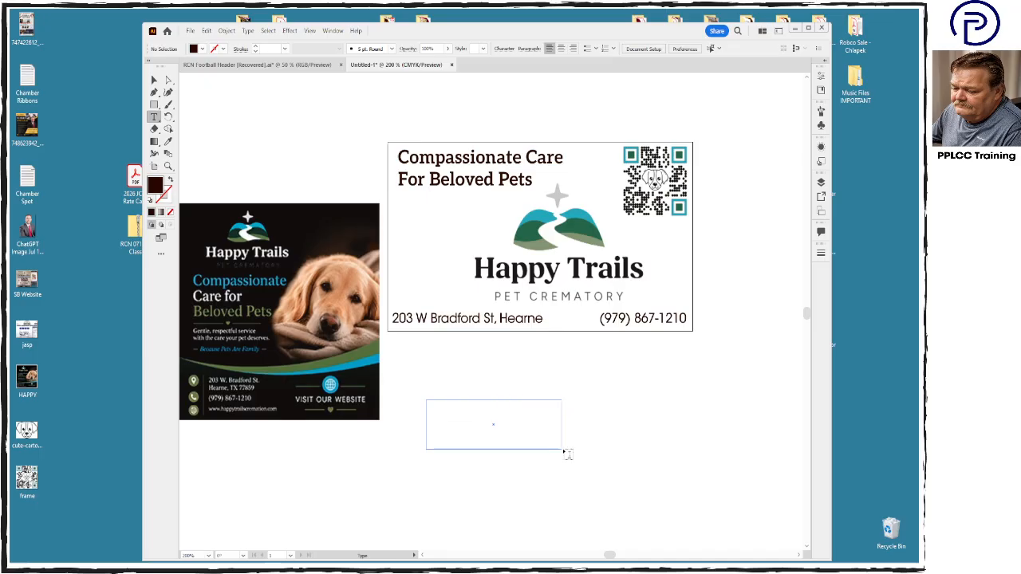
{"action": "type", "text": "Gent"}
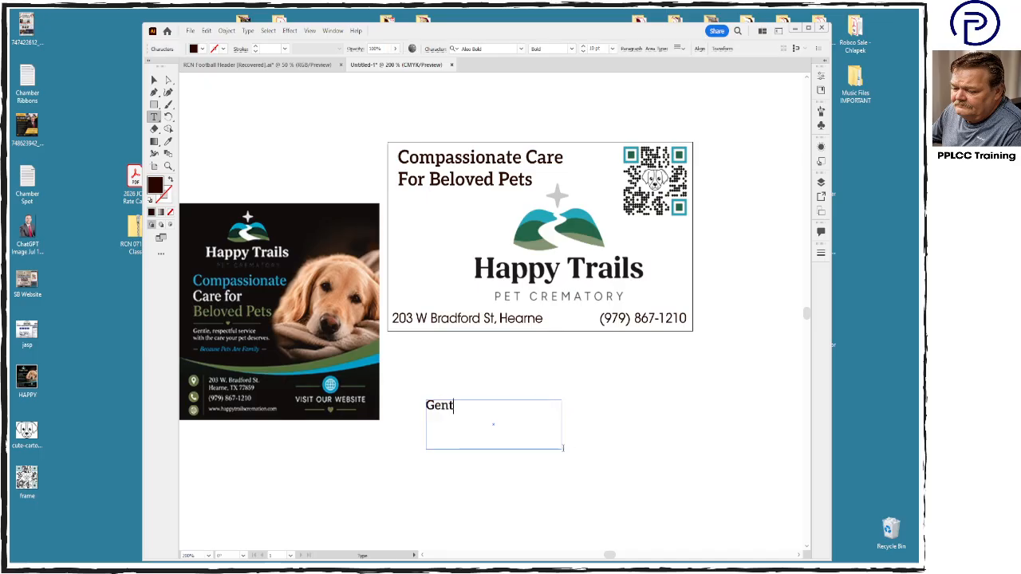
{"action": "type", "text": "al, Respec"}
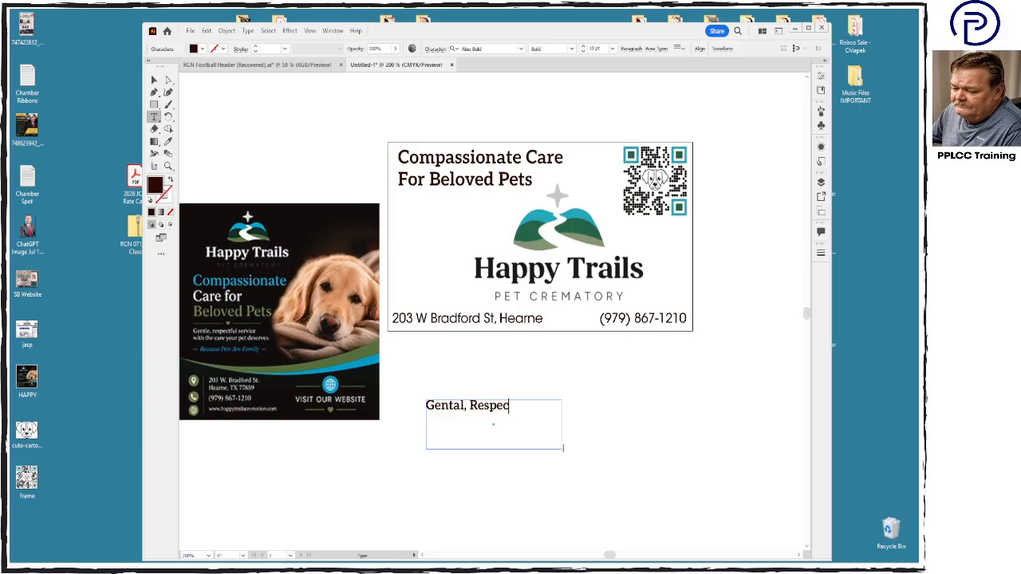
{"action": "type", "text": "ful Service with the CA"}
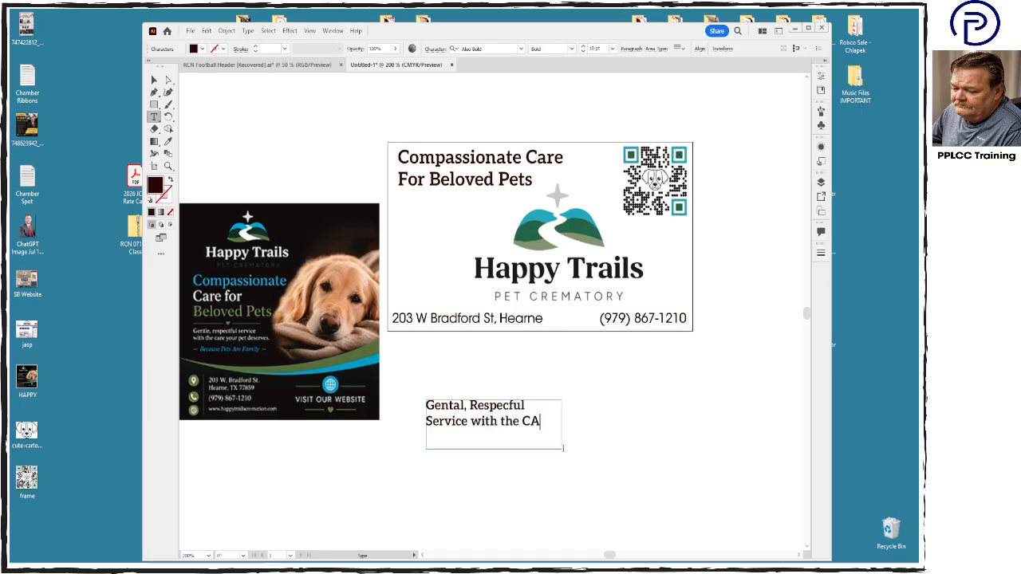
{"action": "type", "text": "re Your Pet Des"}
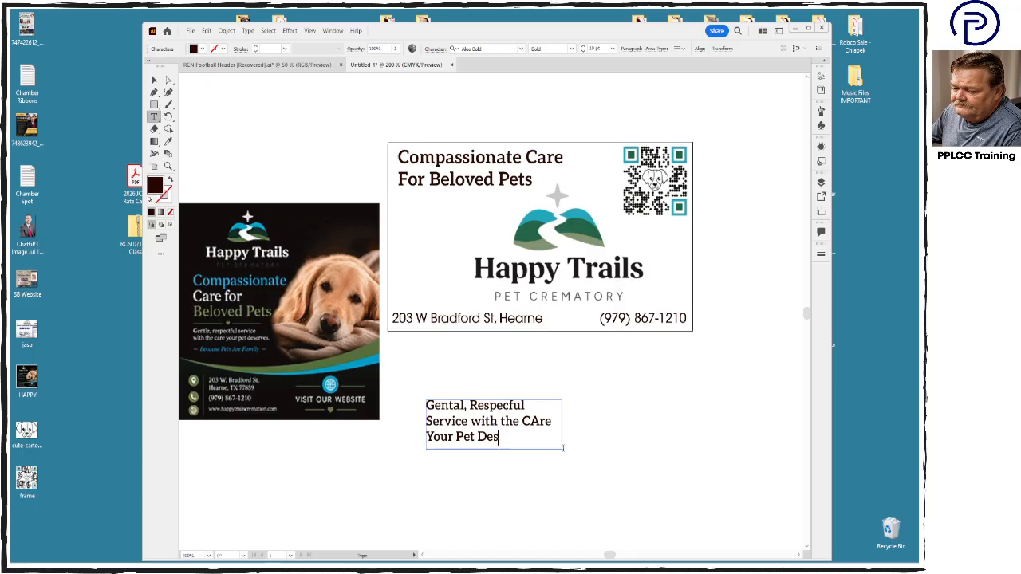
{"action": "type", "text": "erves"}
{"action": "left_click_drag", "start_coordinate": [530, 422], "coordinate": [539, 423]}
{"action": "type", "text": "a"}
- Set the whole service text to the ITC Avant Garde Gothic Std font in the Book style
{"action": "key", "text": "ctrl+a"}
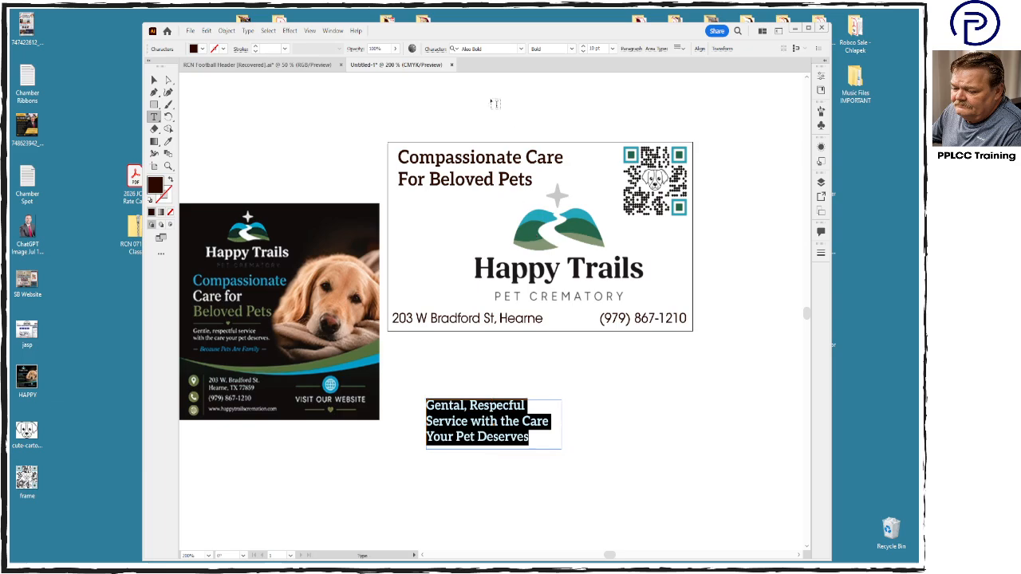
{"action": "left_click", "coordinate": [521, 50]}
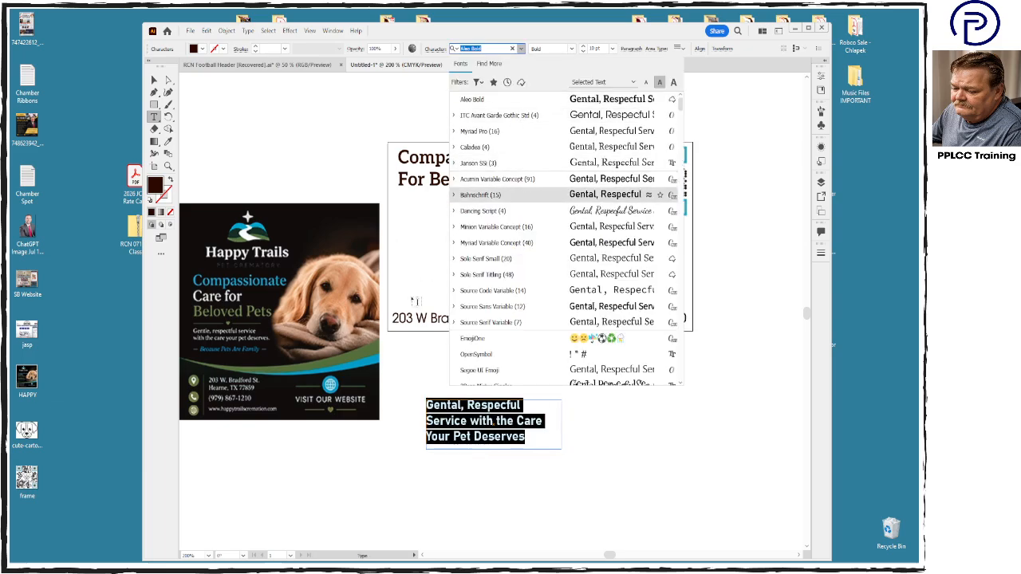
{"action": "left_click", "coordinate": [527, 116]}
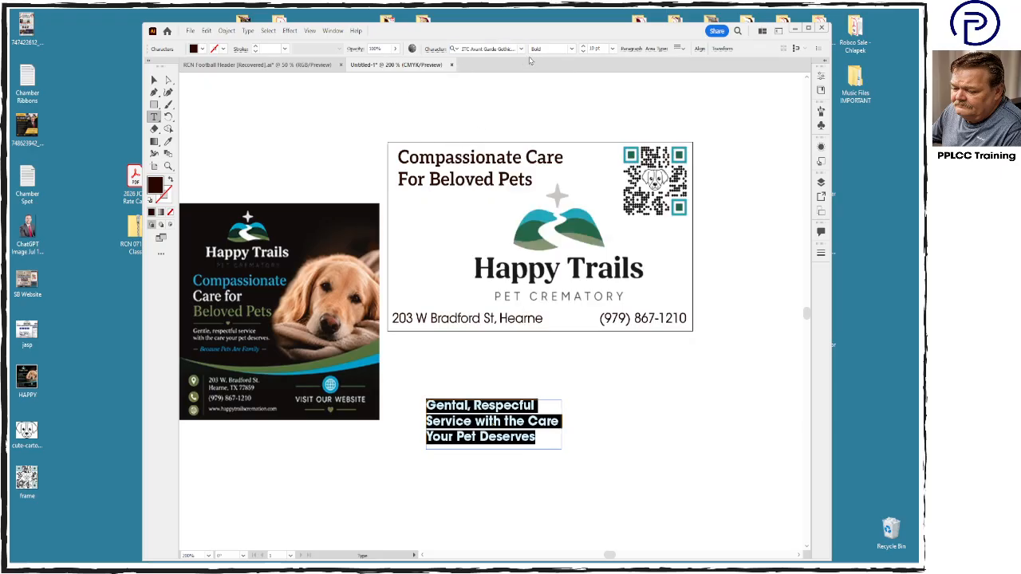
{"action": "left_click", "coordinate": [571, 49]}
{"action": "left_click", "coordinate": [550, 63]}
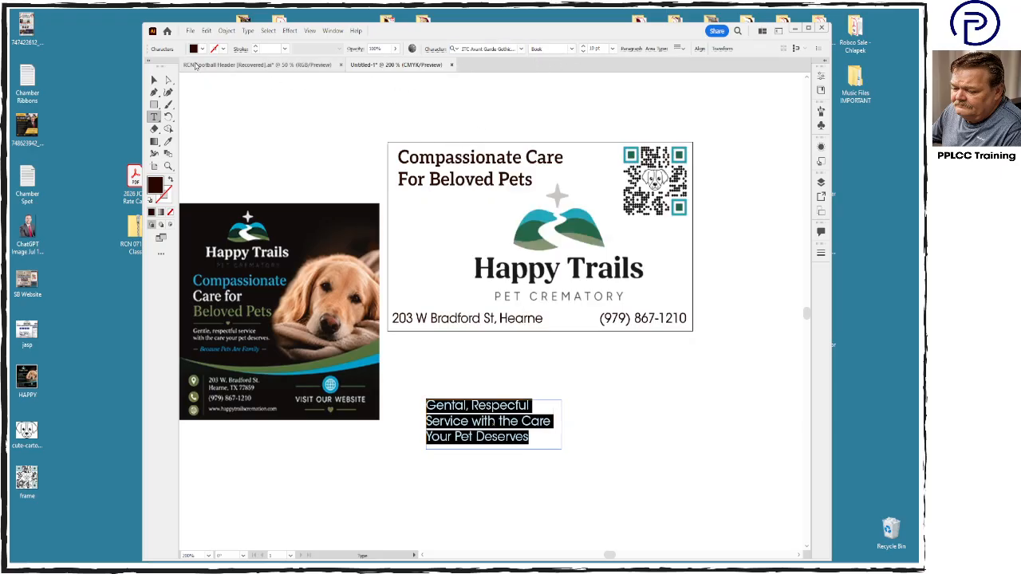
- Move the service text directly under the "Compassionate Care For Beloved Pets" tagline and convert it to outlines
{"action": "left_click", "coordinate": [154, 81]}
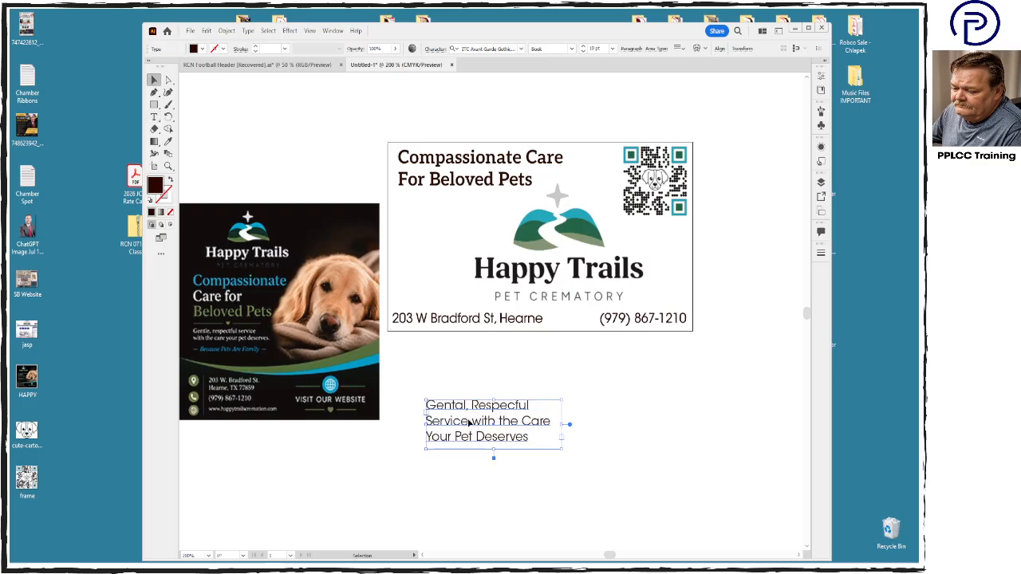
{"action": "left_click_drag", "start_coordinate": [469, 423], "coordinate": [441, 219]}
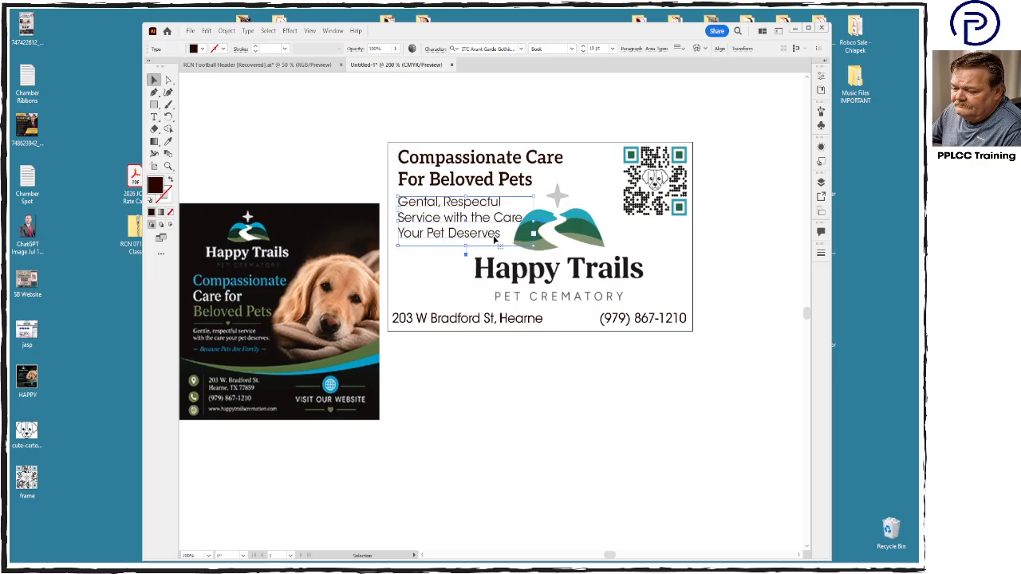
{"action": "mouse_move", "coordinate": [534, 199]}
{"action": "left_mouse_down"}
{"action": "mouse_move", "coordinate": [516, 203]}
{"action": "mouse_move", "coordinate": [534, 198]}
{"action": "left_mouse_up"}
{"action": "key", "text": "ctrl+shift+o"}
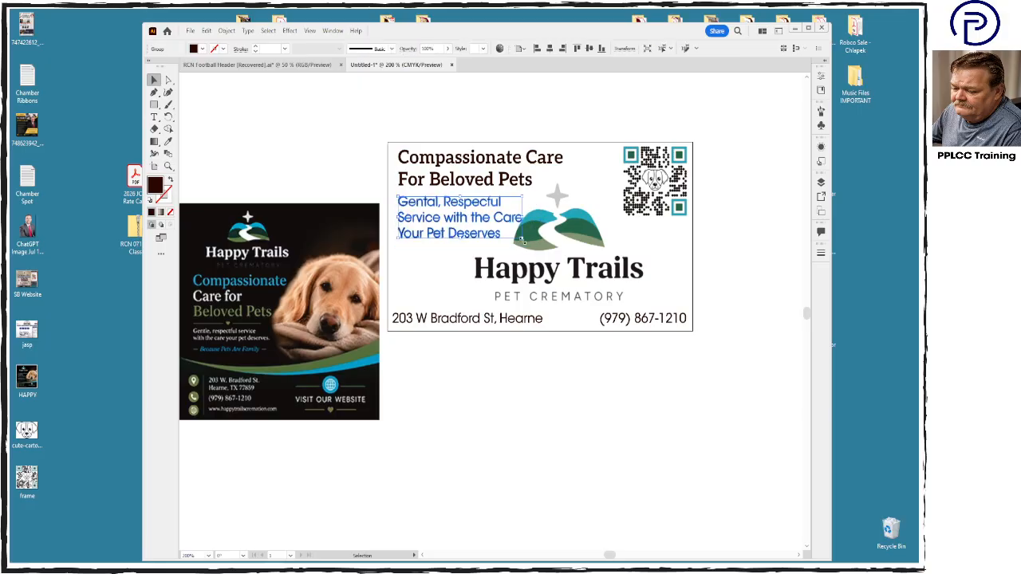
- Scale the outlined service text down and place it under the tagline, clear of the logo's hills
{"action": "left_click_drag", "start_coordinate": [523, 239], "coordinate": [478, 218]}
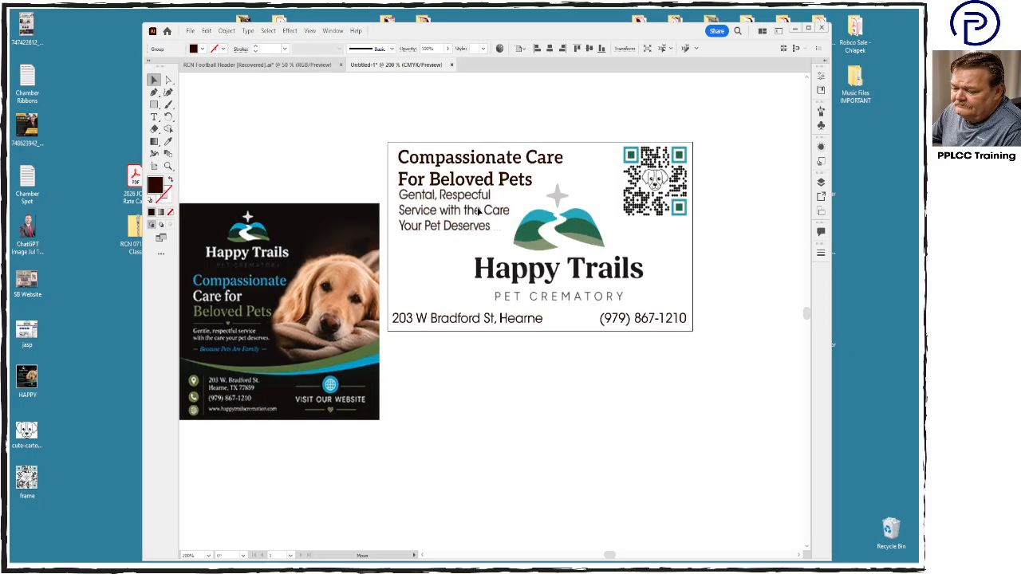
{"action": "left_click", "coordinate": [478, 216]}
{"action": "left_click_drag", "start_coordinate": [510, 236], "coordinate": [489, 230]}
{"action": "left_click", "coordinate": [461, 264]}
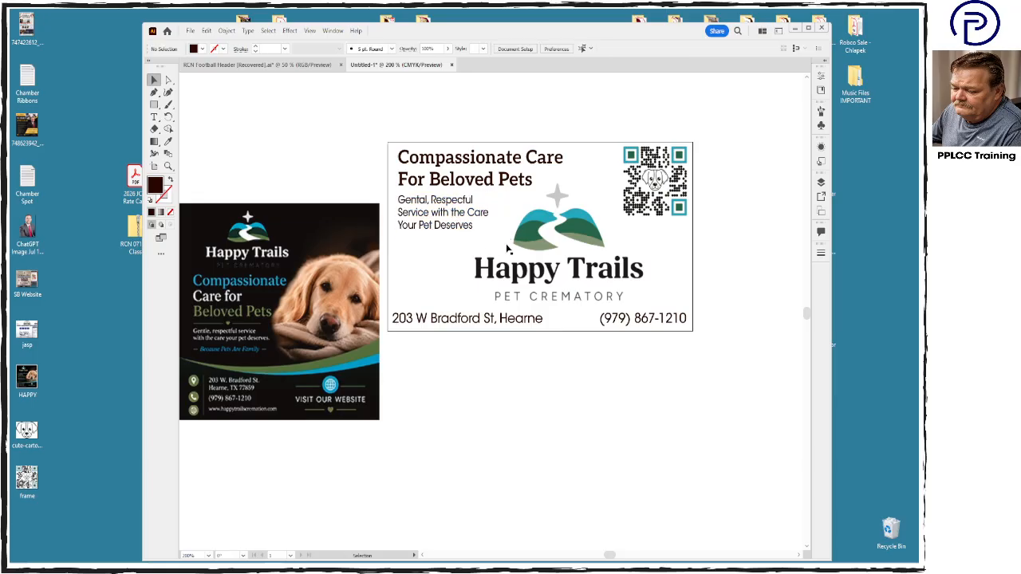
- Shift the Happy Trails logo slightly left, closer to the service text
{"action": "left_click", "coordinate": [533, 271]}
{"action": "left_click_drag", "start_coordinate": [563, 276], "coordinate": [551, 276]}
{"action": "left_click", "coordinate": [572, 390]}
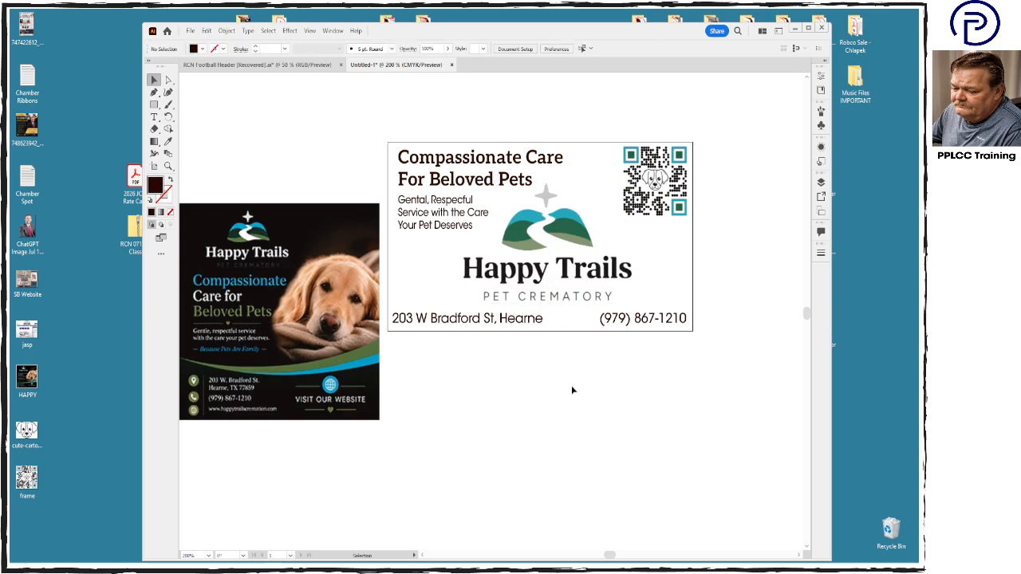
{"action": "left_click", "coordinate": [348, 352]}
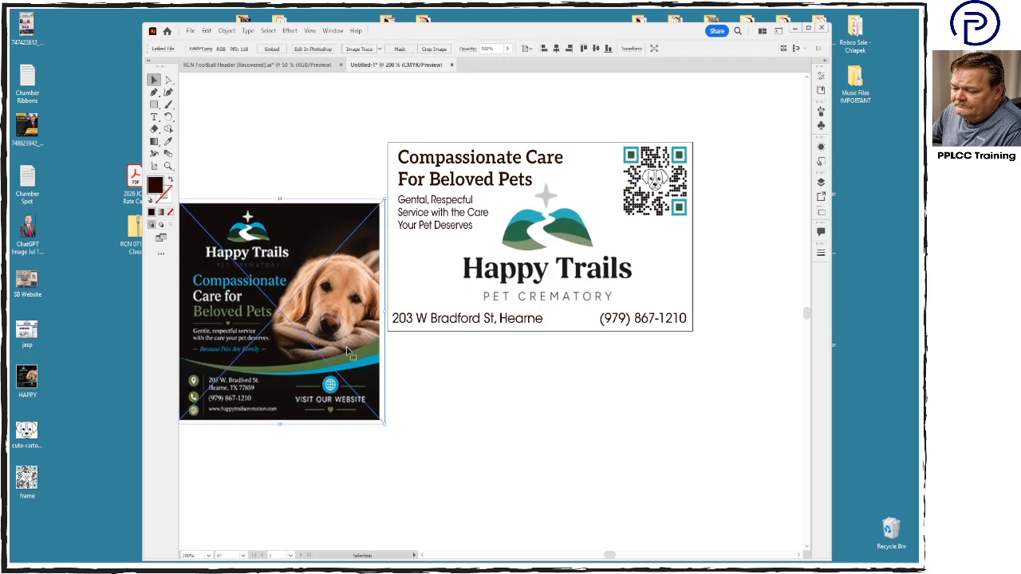
{"action": "left_click", "coordinate": [472, 389]}
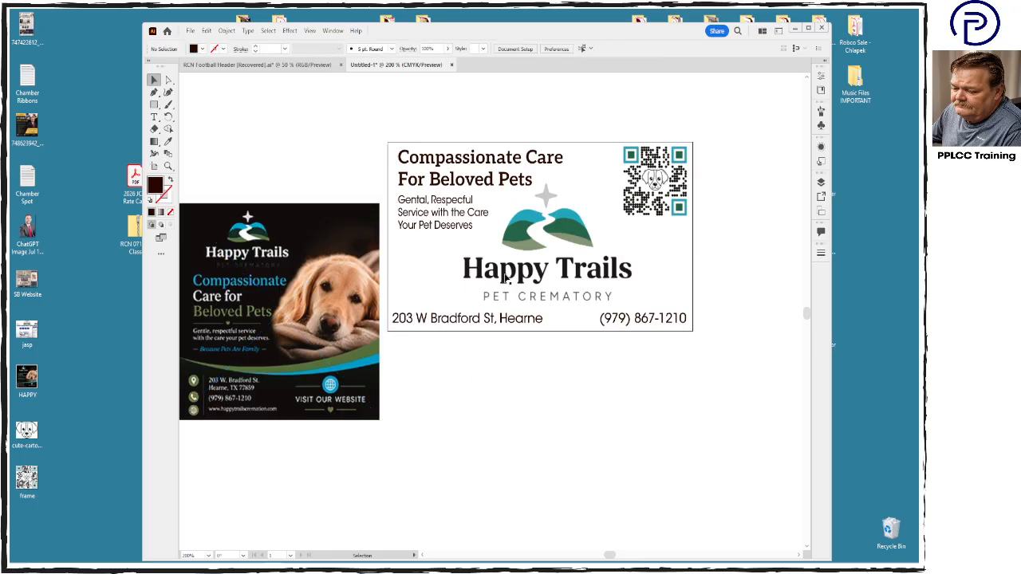
- Switch to Chrome and return to the Happy Trails Pet Crematory website's homepage
{"action": "left_click", "coordinate": [395, 560]}
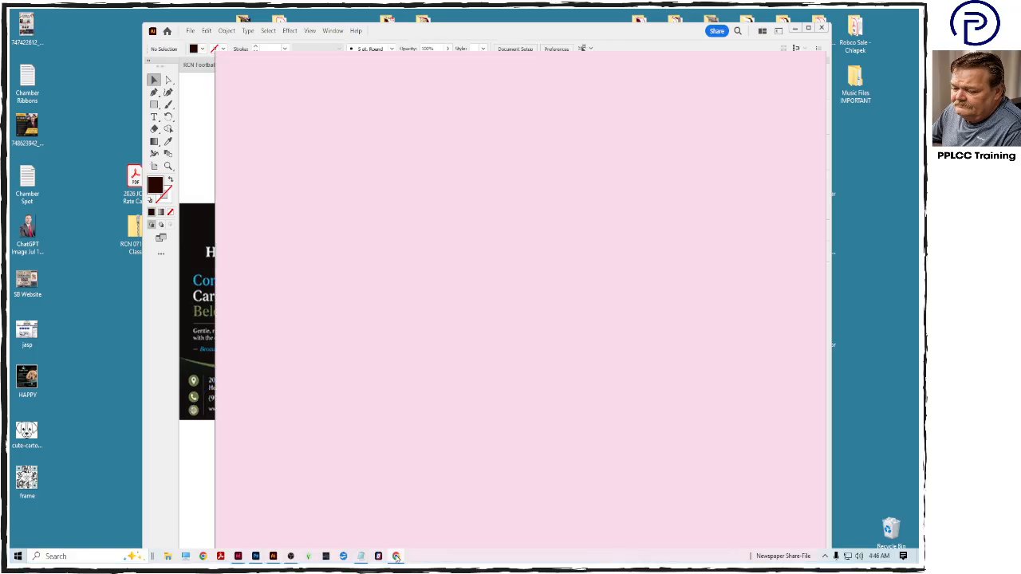
{"action": "left_click", "coordinate": [631, 61]}
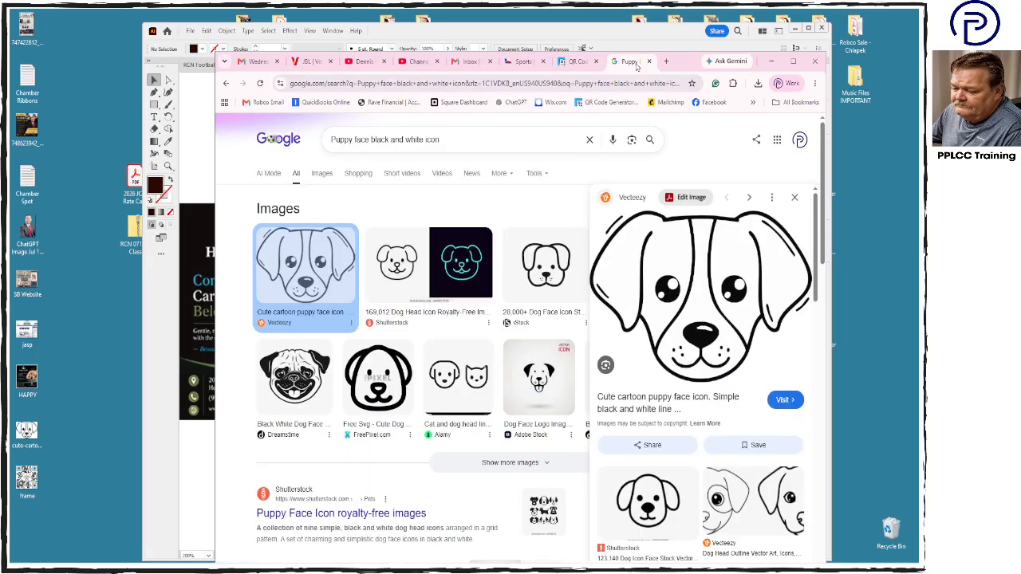
{"action": "left_click", "coordinate": [521, 62]}
{"action": "left_click", "coordinate": [621, 70]}
{"action": "left_click", "coordinate": [226, 84]}
{"action": "left_click", "coordinate": [227, 84]}
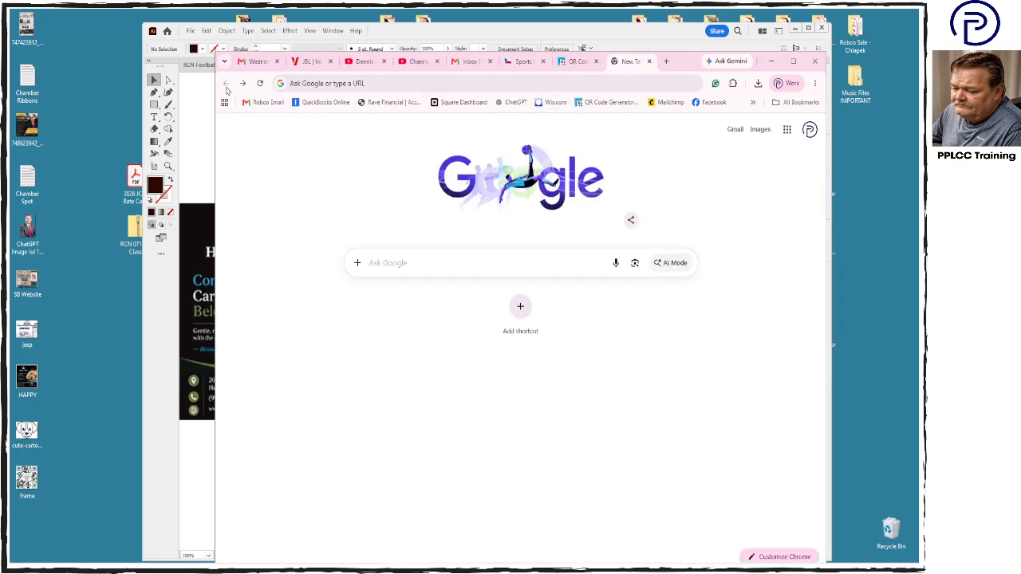
{"action": "left_click", "coordinate": [574, 61]}
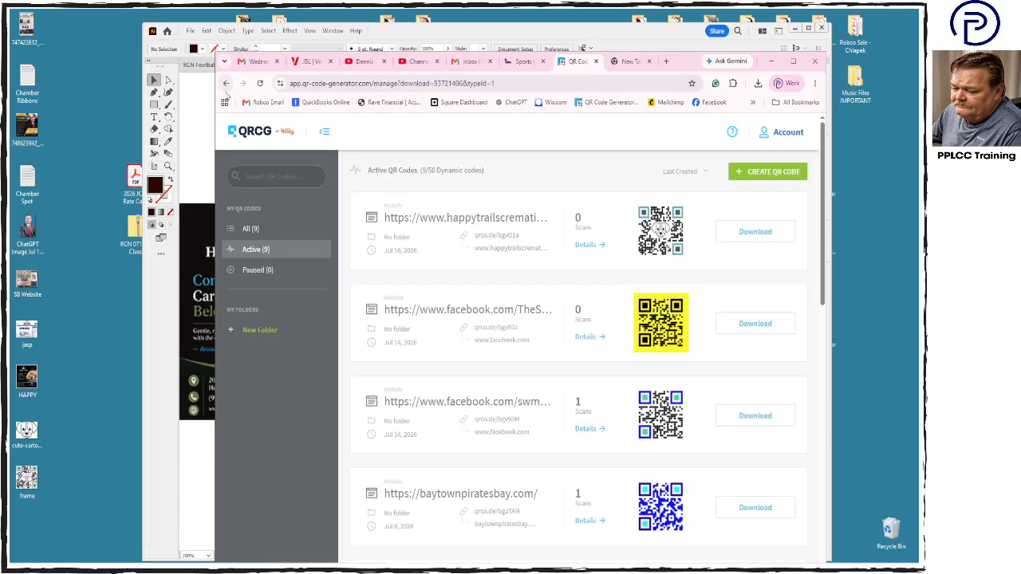
{"action": "left_click", "coordinate": [226, 83]}
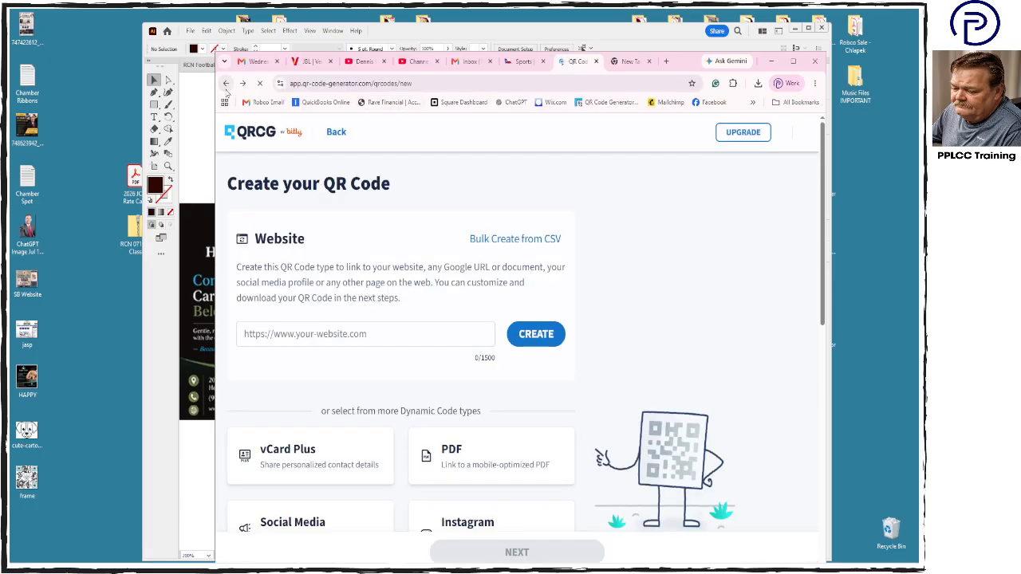
{"action": "left_click", "coordinate": [227, 87]}
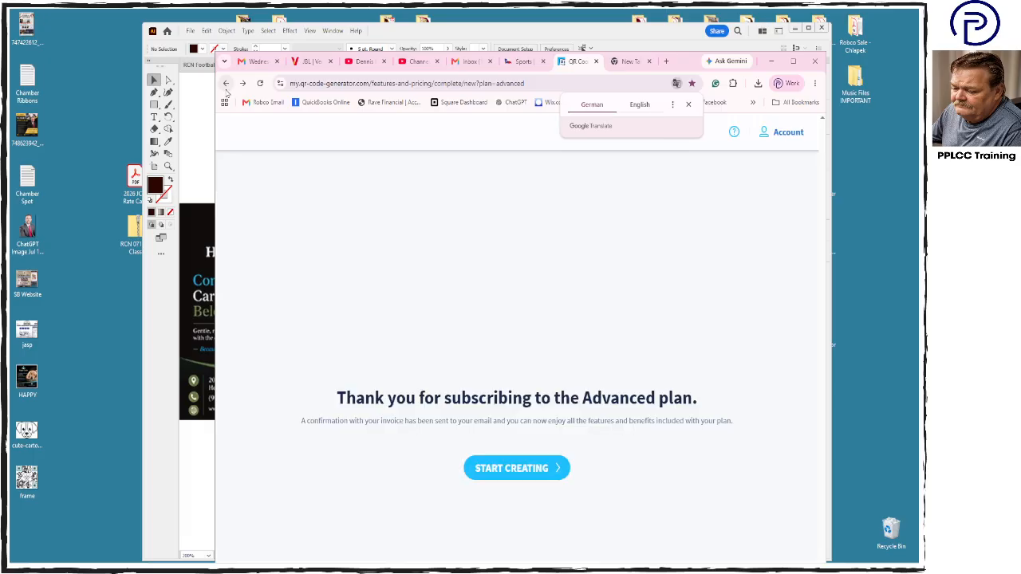
{"action": "left_click", "coordinate": [227, 87]}
{"action": "left_click", "coordinate": [227, 88]}
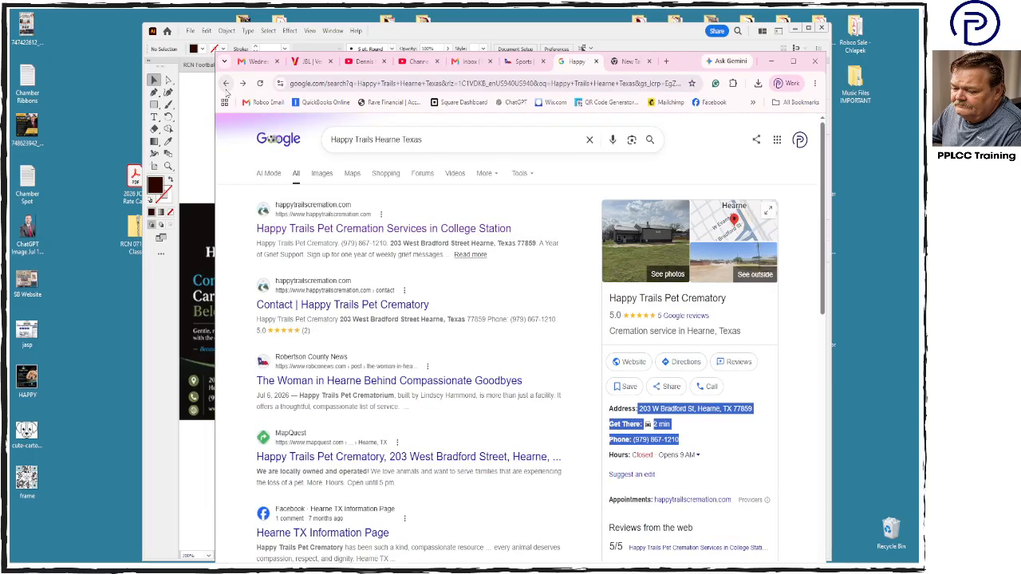
{"action": "left_click", "coordinate": [243, 84]}
- Copy the full web address of the Happy Trails homepage
{"action": "double_click", "coordinate": [364, 84]}
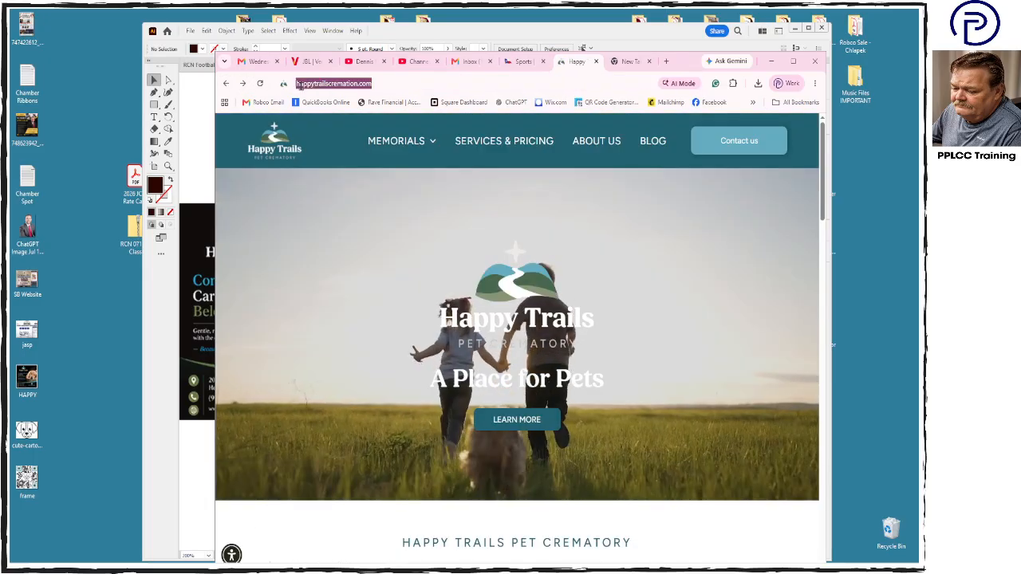
{"action": "left_click", "coordinate": [424, 85]}
{"action": "key", "text": "ctrl+a"}
{"action": "key", "text": "ctrl+c"}
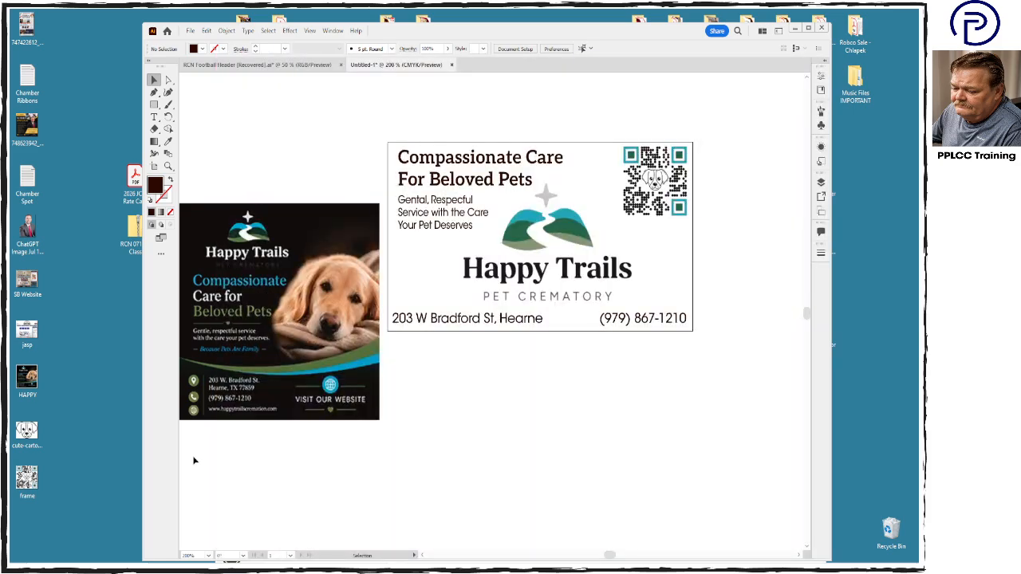
- Switch back to Illustrator, paste the web address into a new text frame below the artboard and trim it to happytrailscremation.com
{"action": "left_click", "coordinate": [194, 463]}
{"action": "left_click", "coordinate": [154, 117]}
{"action": "left_click_drag", "start_coordinate": [427, 367], "coordinate": [524, 399]}
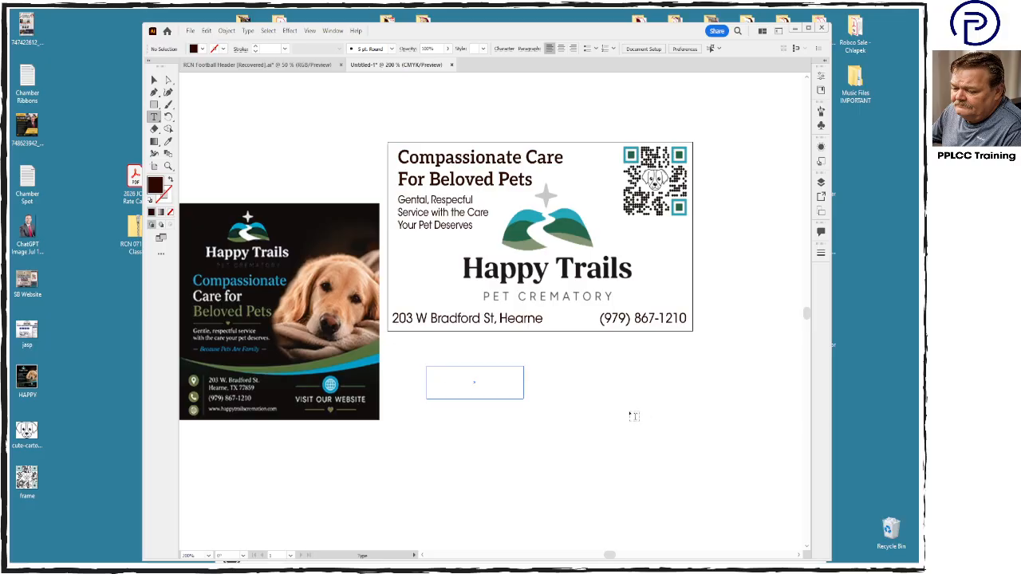
{"action": "left_click_drag", "start_coordinate": [634, 415], "coordinate": [718, 417]}
{"action": "key", "text": "ctrl+v"}
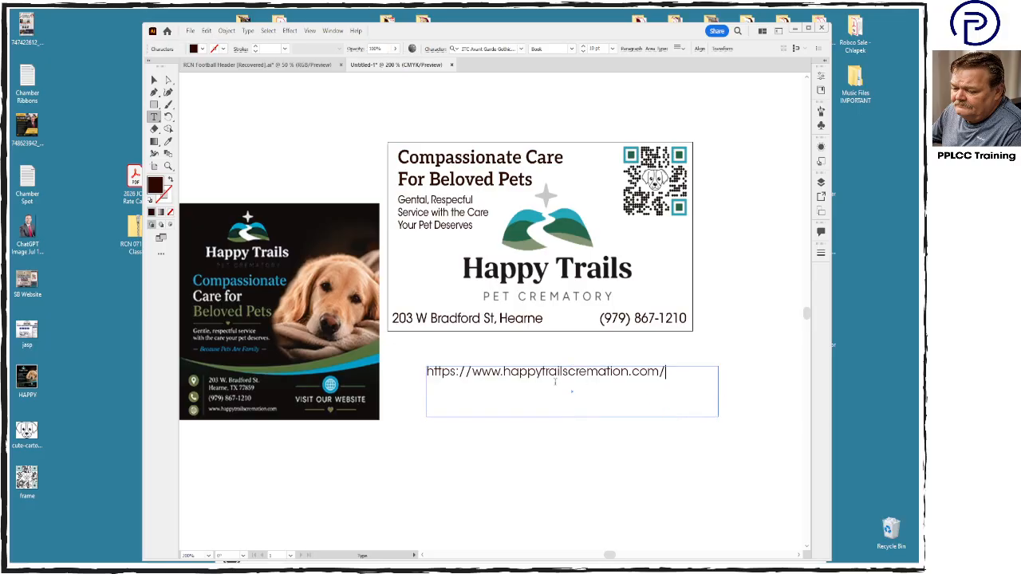
{"action": "left_click_drag", "start_coordinate": [504, 371], "coordinate": [426, 372]}
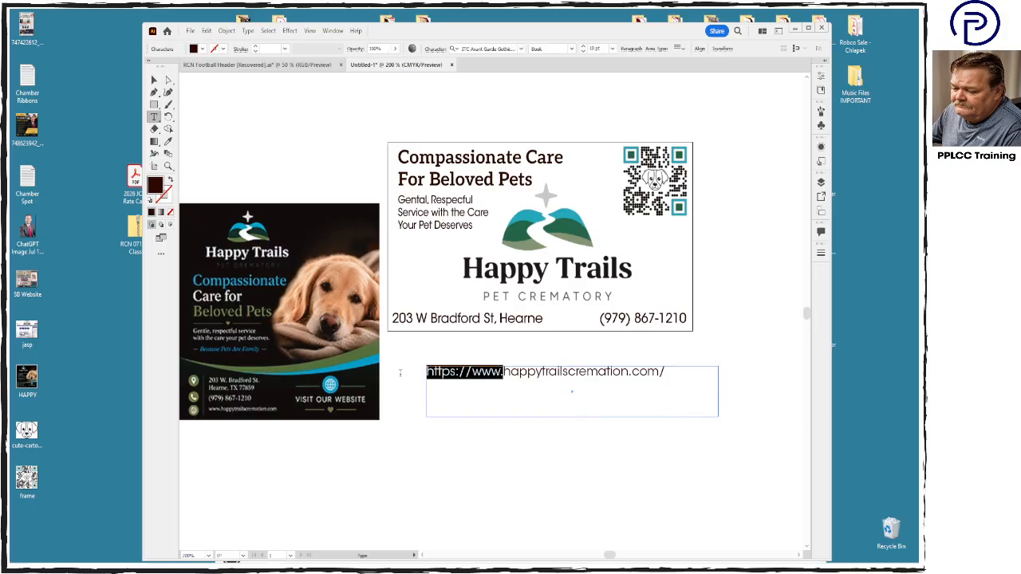
{"action": "key", "text": "BackSpace"}
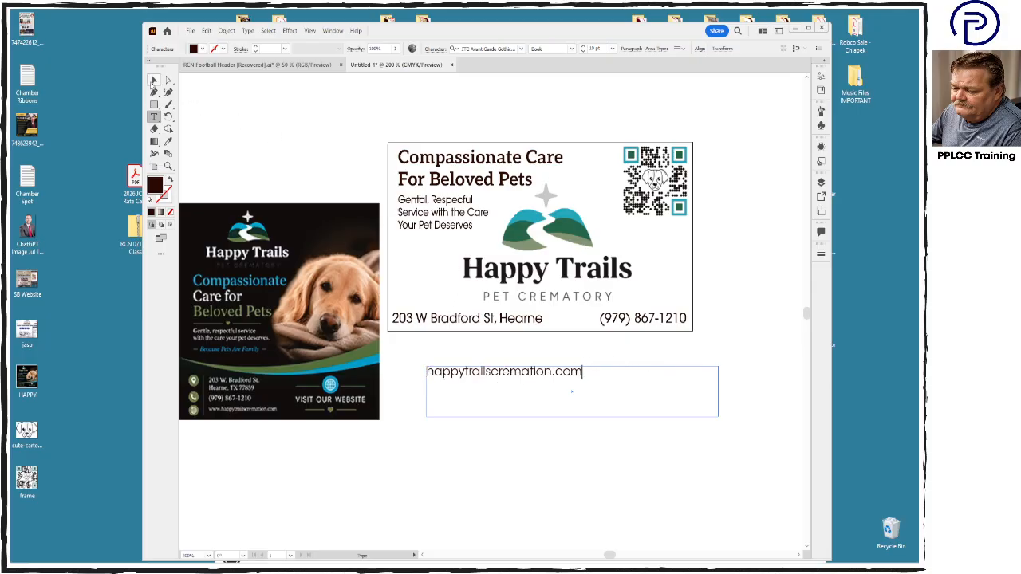
- Set the font style of the website address text to Bold
{"action": "left_click", "coordinate": [153, 82]}
{"action": "left_click", "coordinate": [572, 49]}
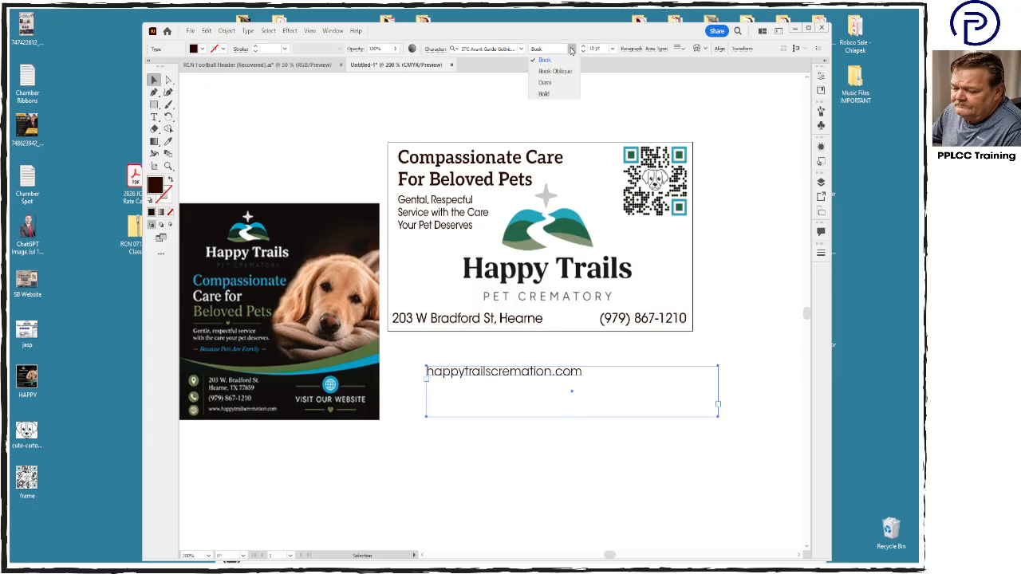
{"action": "left_click", "coordinate": [565, 94]}
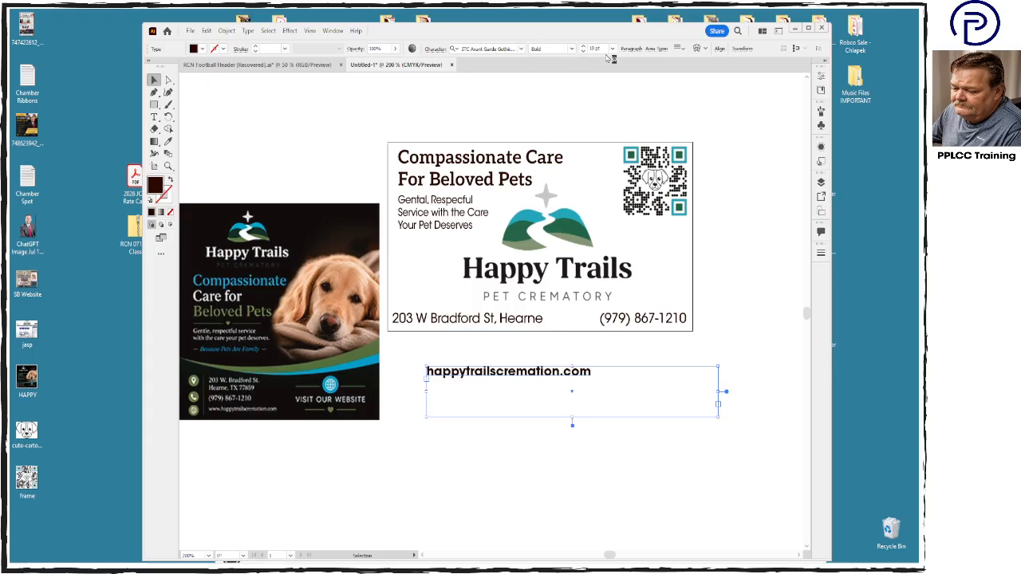
- Set the website address text to 8 pt and keep its fill color at 100% black
{"action": "left_click", "coordinate": [595, 48]}
{"action": "type", "text": "8"}
{"action": "key", "text": "Return"}
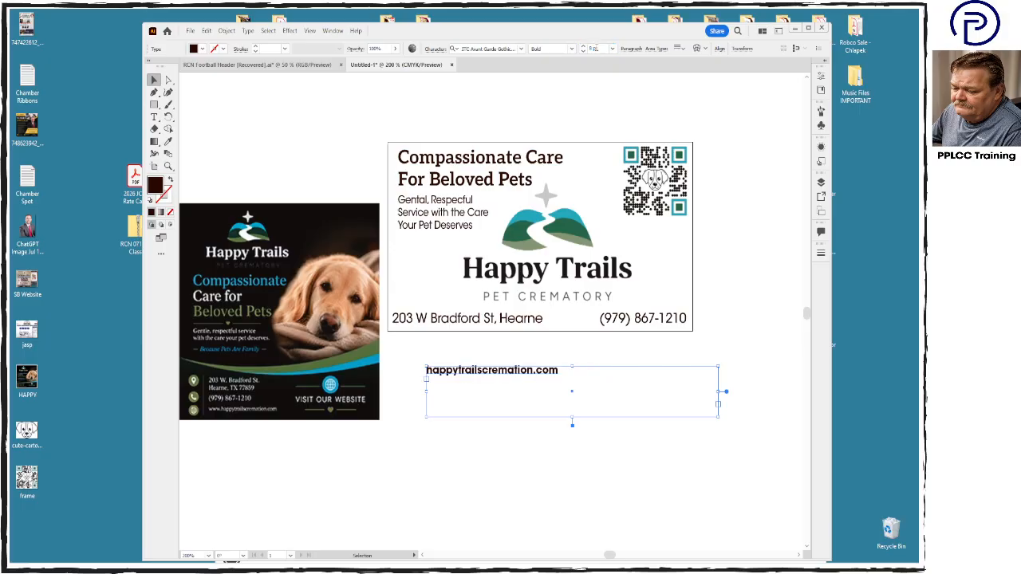
{"action": "double_click", "coordinate": [156, 186]}
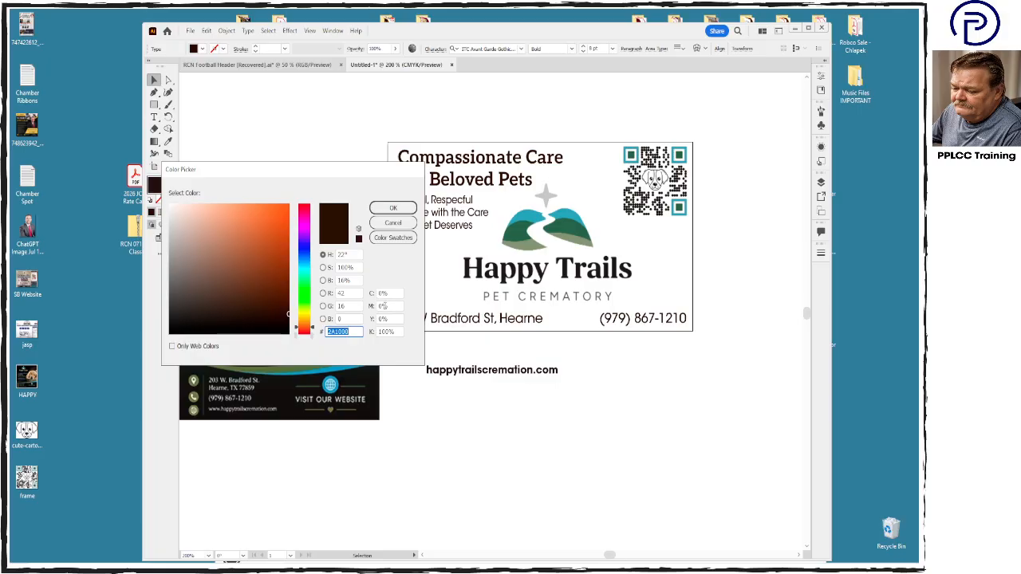
{"action": "left_click", "coordinate": [393, 209]}
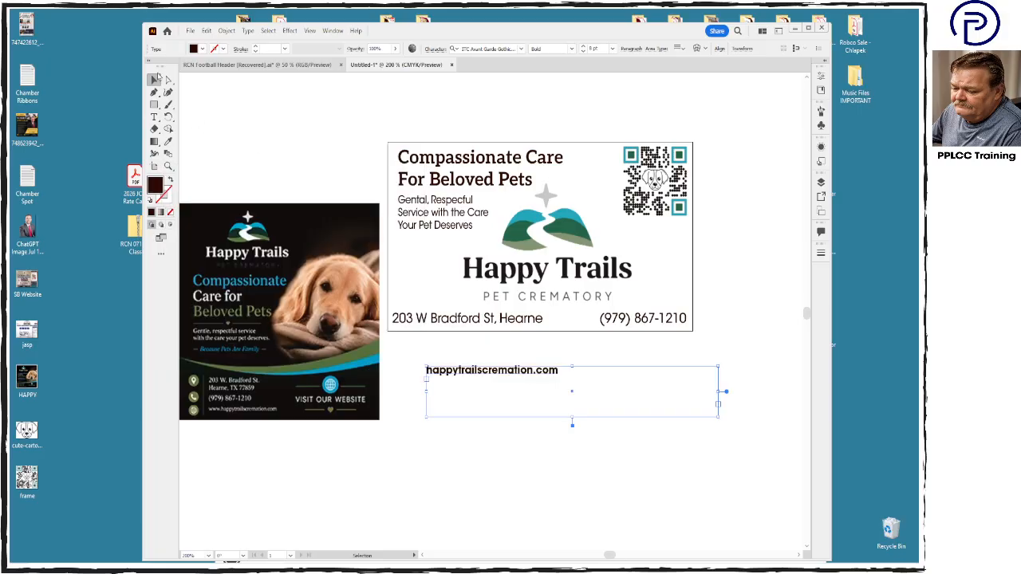
- Convert the website address text to outlines and move it onto the card between the logo and the bottom contact line
{"action": "left_click", "coordinate": [485, 480]}
{"action": "left_click", "coordinate": [507, 372]}
{"action": "key", "text": "ctrl"}
{"action": "key", "text": "ctrl+shift+o"}
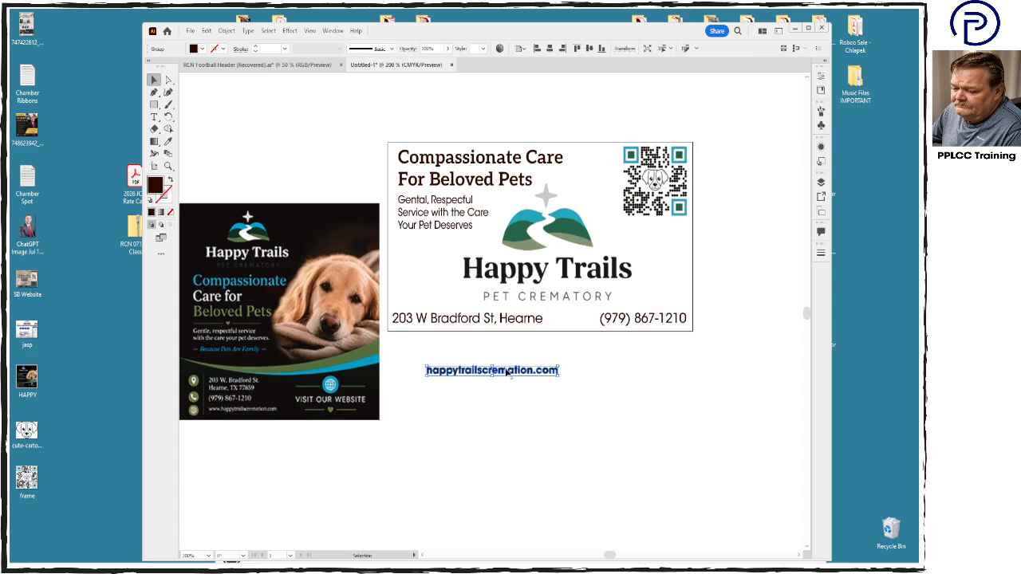
{"action": "left_click_drag", "start_coordinate": [507, 372], "coordinate": [562, 306]}
- Scale the Happy Trails logo down slightly so its lettering clears the website address below it
{"action": "left_click", "coordinate": [566, 276]}
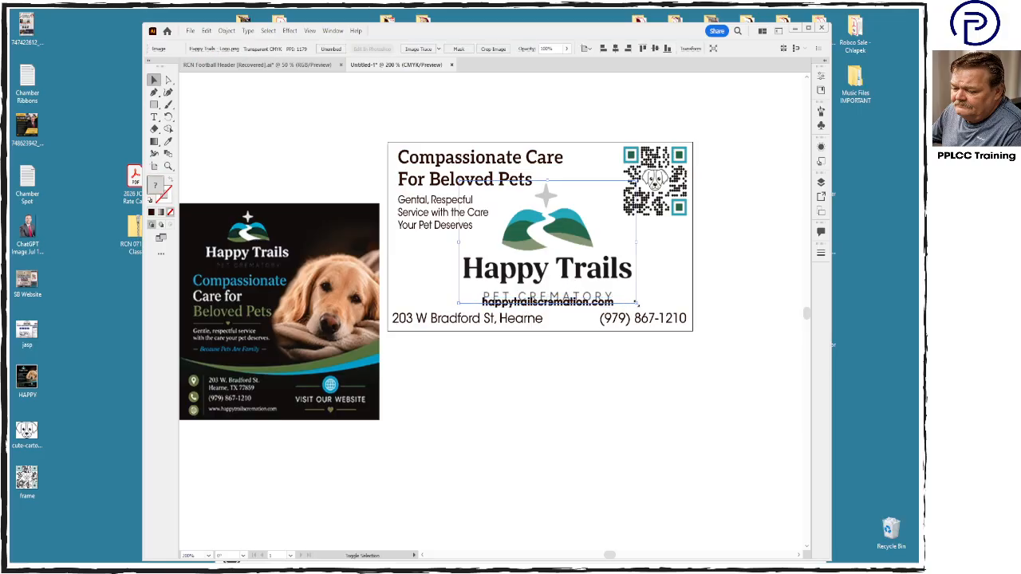
{"action": "left_click_drag", "start_coordinate": [636, 304], "coordinate": [591, 269]}
{"action": "left_click", "coordinate": [595, 312]}
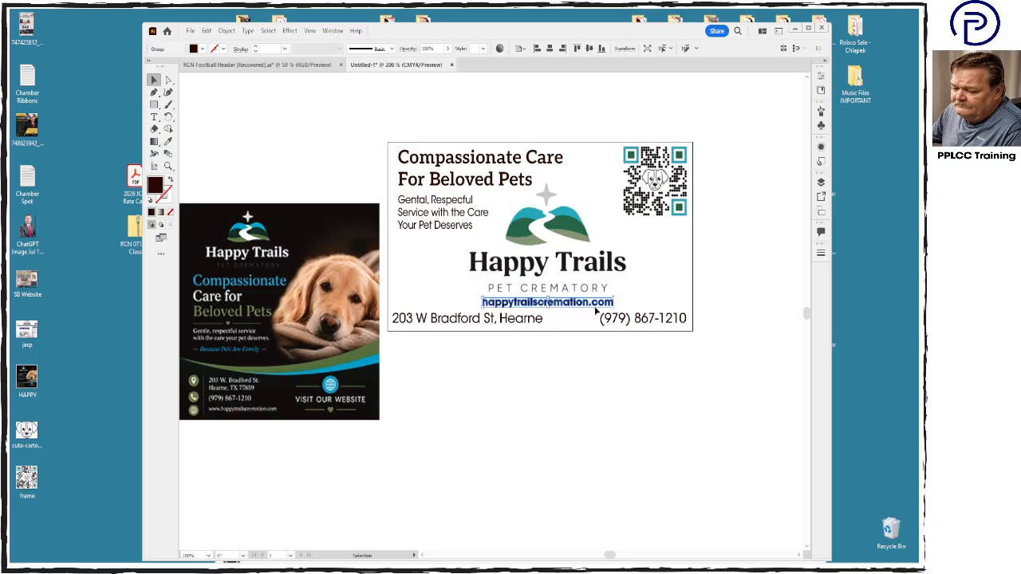
- Delete the dark reference flyer beside the card and nudge the logo up slightly
{"action": "left_click", "coordinate": [299, 367]}
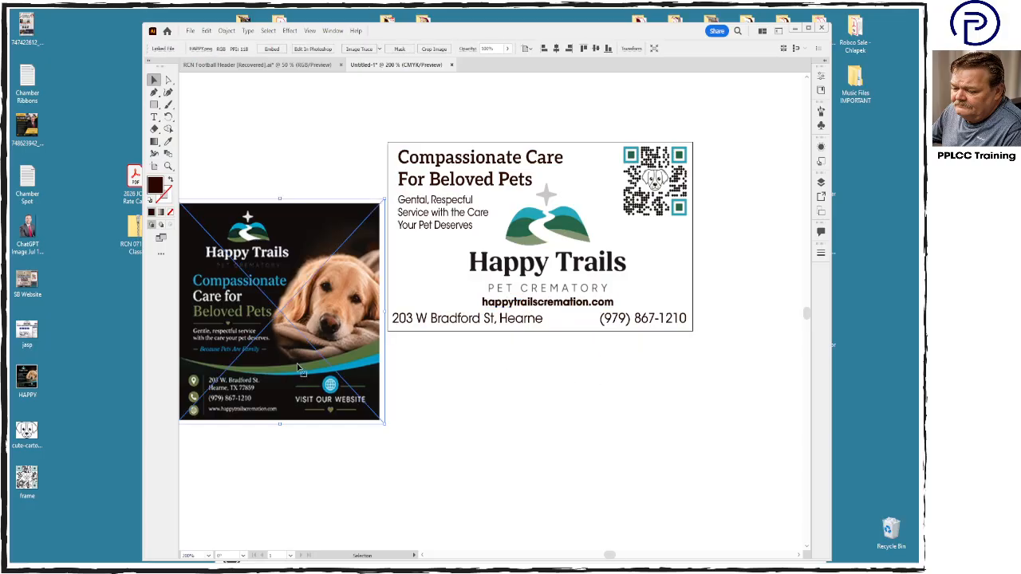
{"action": "key", "text": "Delete"}
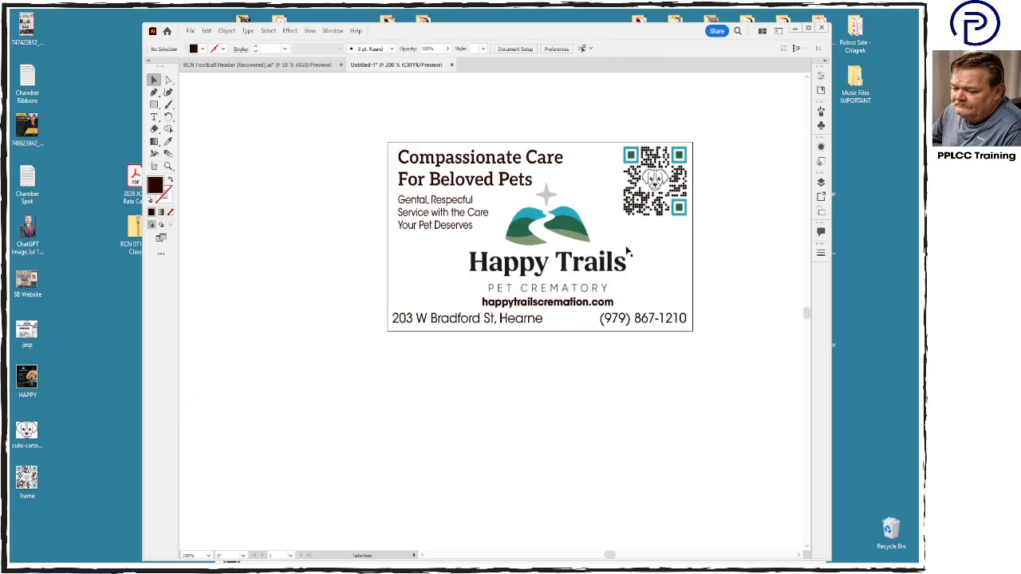
{"action": "left_click", "coordinate": [582, 242]}
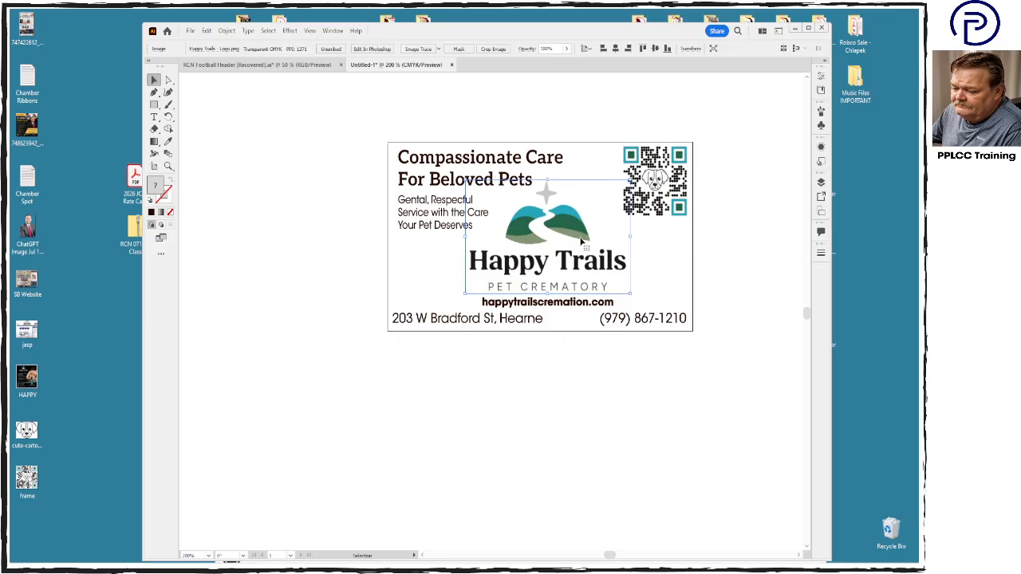
{"action": "left_click", "coordinate": [598, 497]}
- Add a background rectangle covering the whole card, filled with 20% yellow and 0% black, and place it behind all the artwork
{"action": "left_click", "coordinate": [154, 105]}
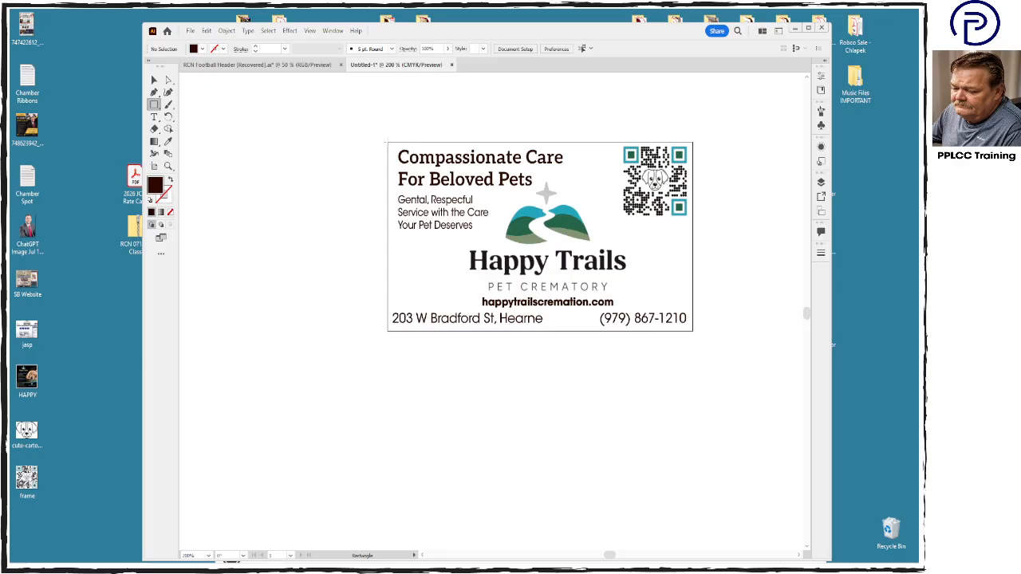
{"action": "mouse_move", "coordinate": [387, 143]}
{"action": "left_mouse_down"}
{"action": "mouse_move", "coordinate": [540, 330]}
{"action": "mouse_move", "coordinate": [694, 331]}
{"action": "left_mouse_up"}
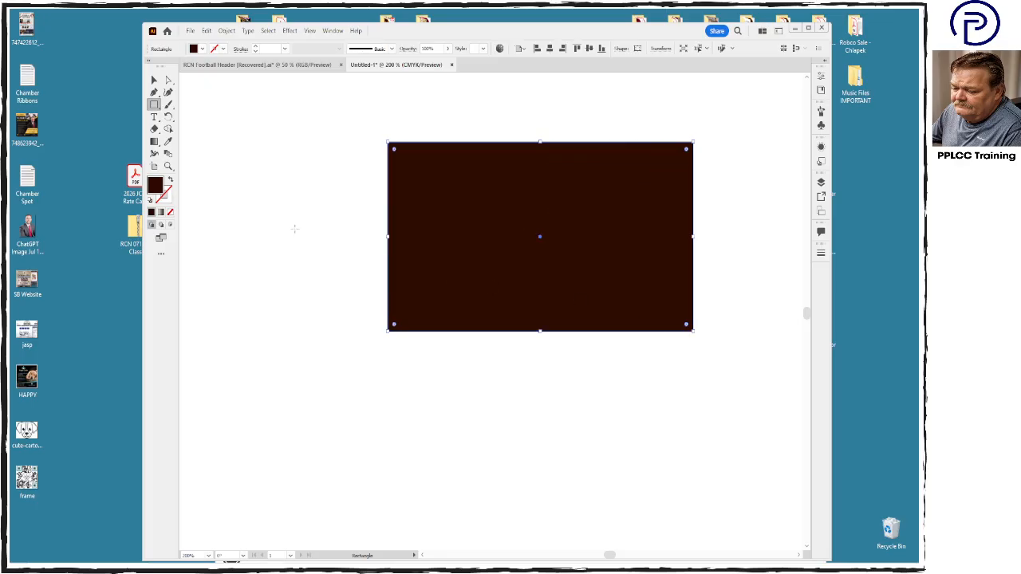
{"action": "double_click", "coordinate": [161, 190]}
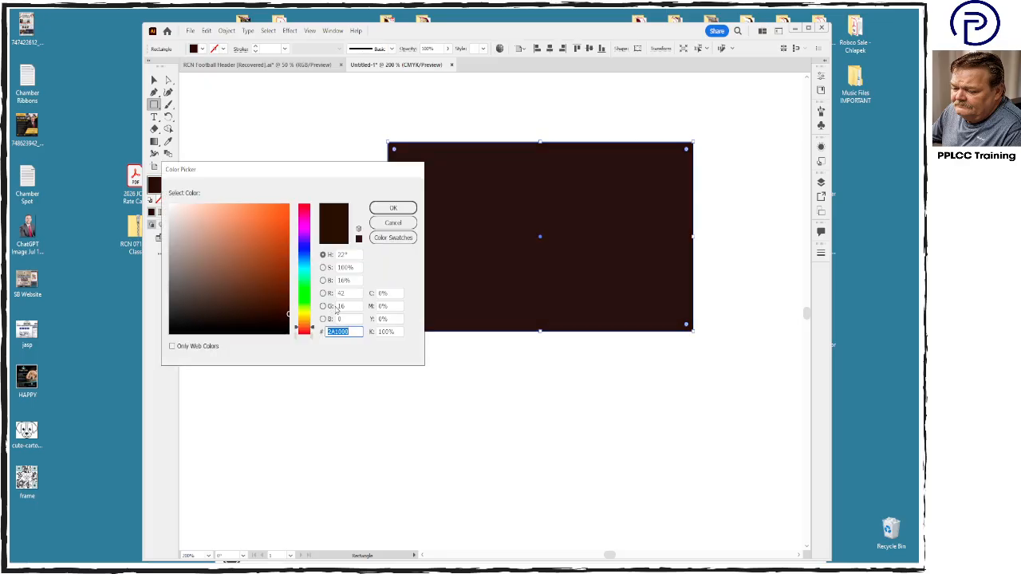
{"action": "left_click", "coordinate": [390, 293]}
{"action": "left_click", "coordinate": [390, 318]}
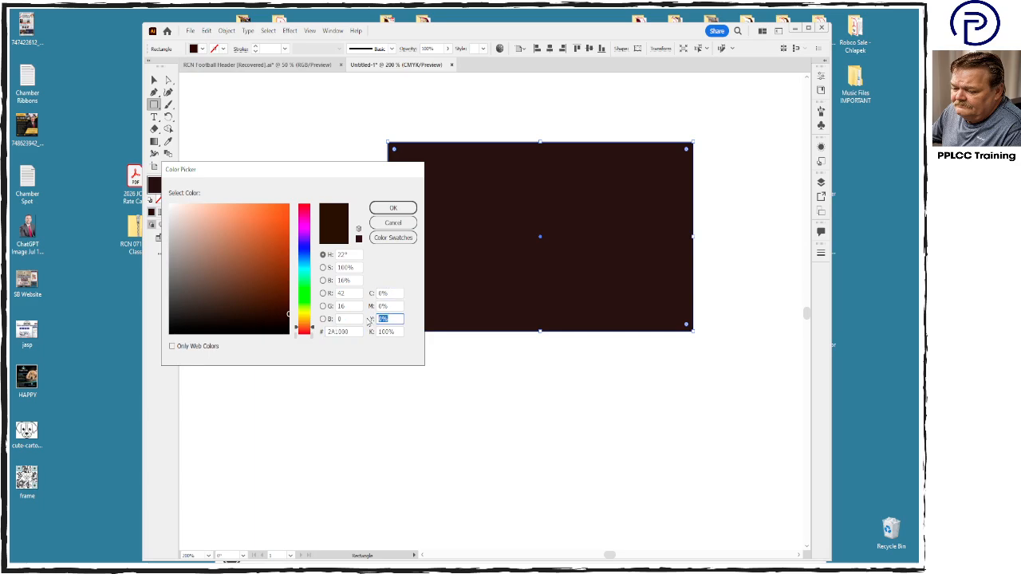
{"action": "type", "text": "20"}
{"action": "key", "text": "Tab"}
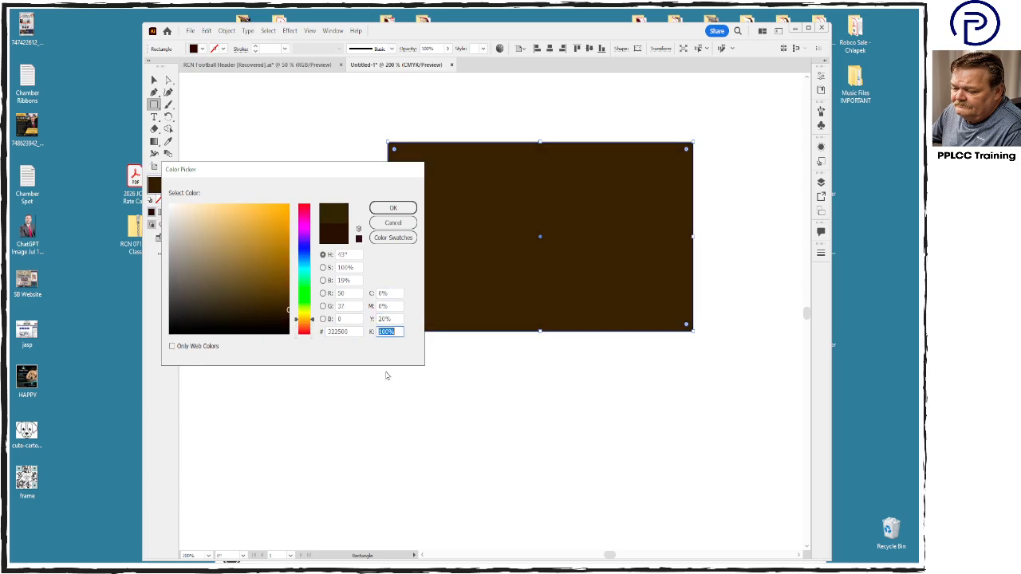
{"action": "type", "text": "0"}
{"action": "key", "text": "Return"}
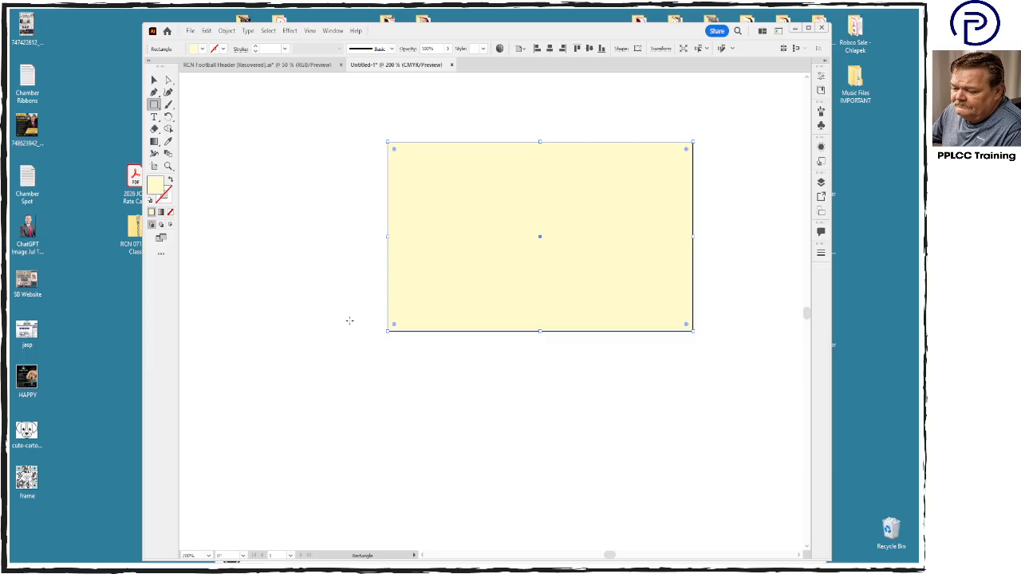
{"action": "left_click", "coordinate": [153, 80]}
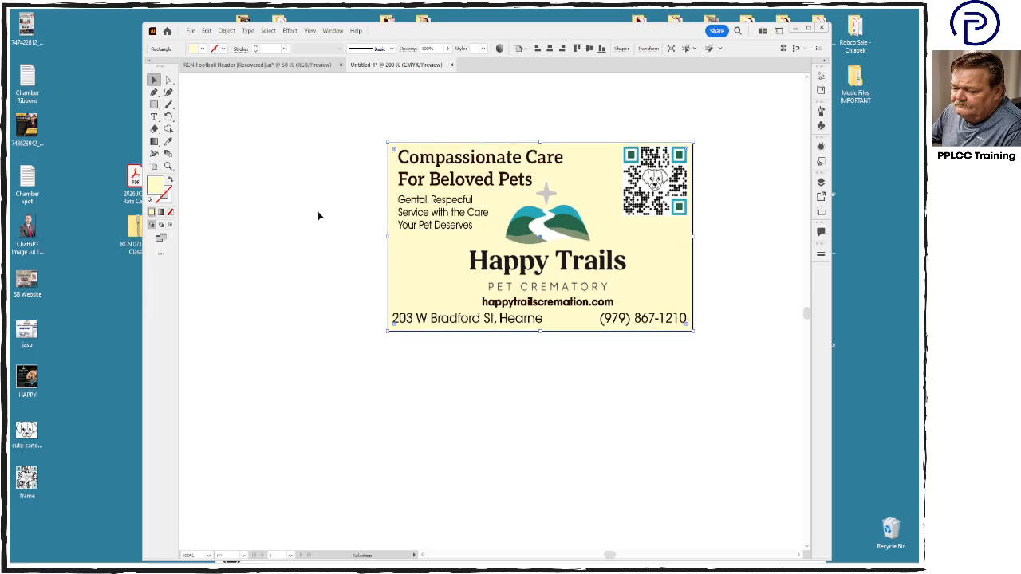
- Check the fill color of the Compassionate Care headline and inspect the service text below it
{"action": "left_click", "coordinate": [407, 181]}
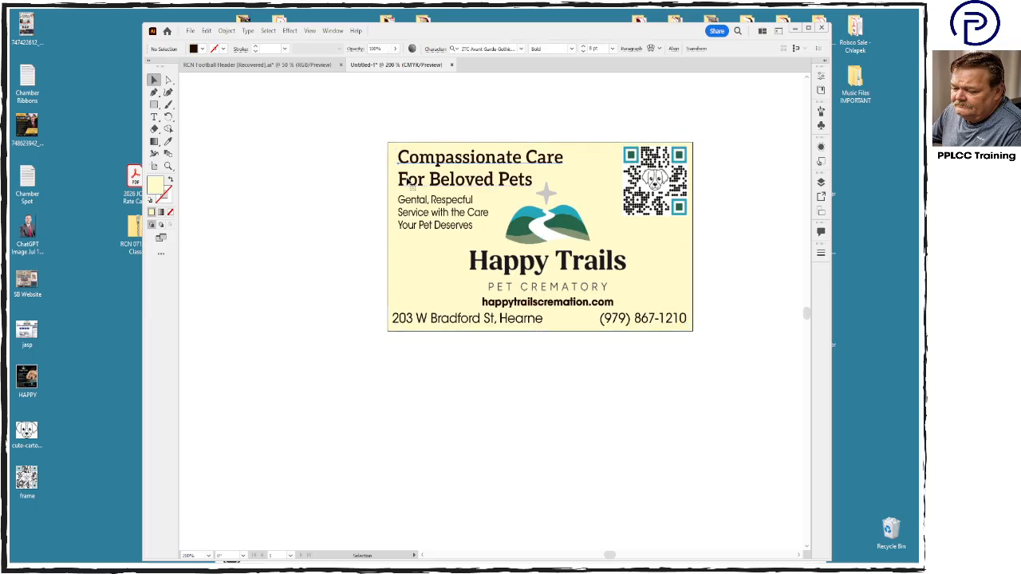
{"action": "double_click", "coordinate": [157, 187]}
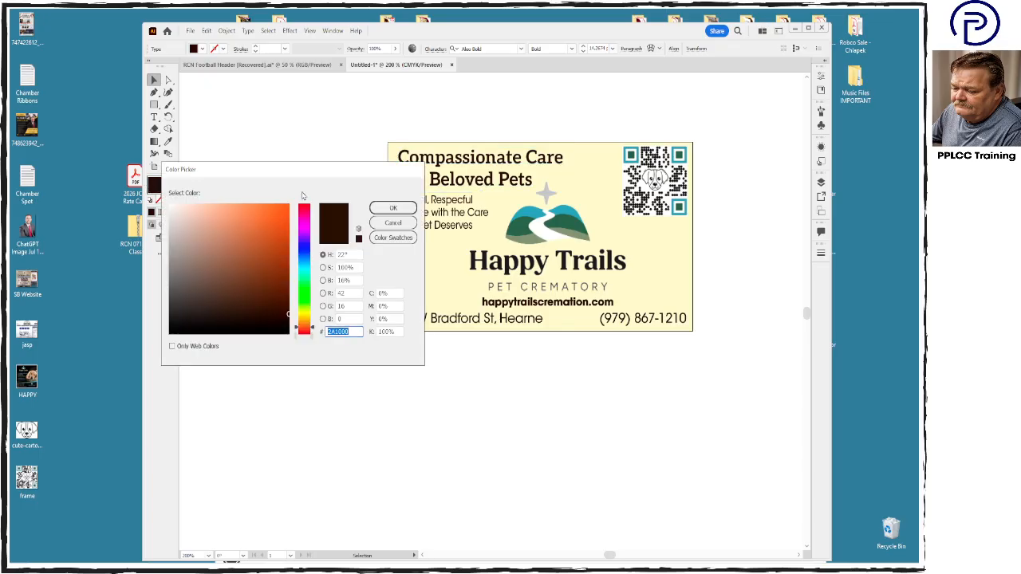
{"action": "left_click", "coordinate": [392, 223]}
{"action": "left_click", "coordinate": [426, 222]}
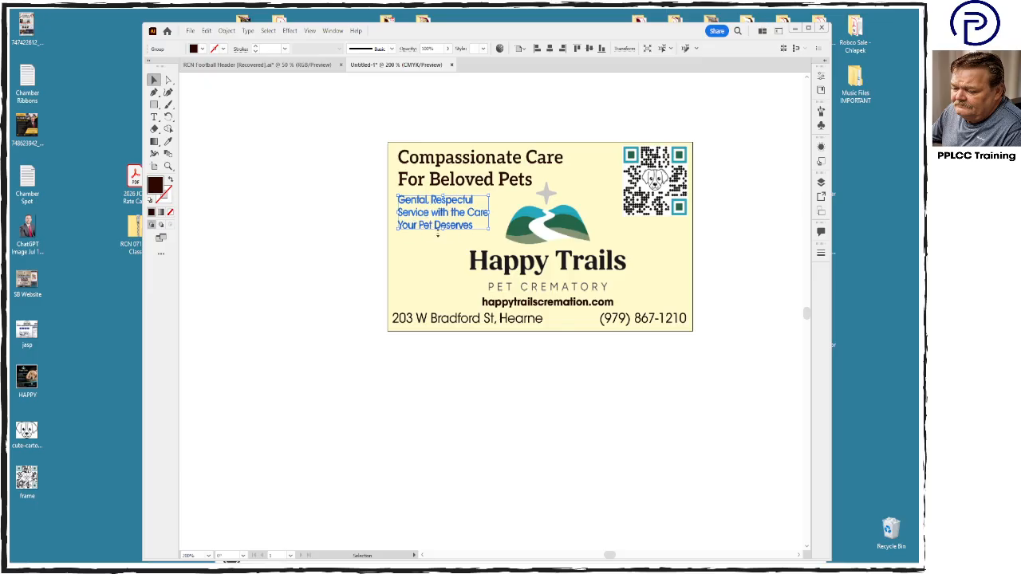
{"action": "left_click", "coordinate": [341, 262]}
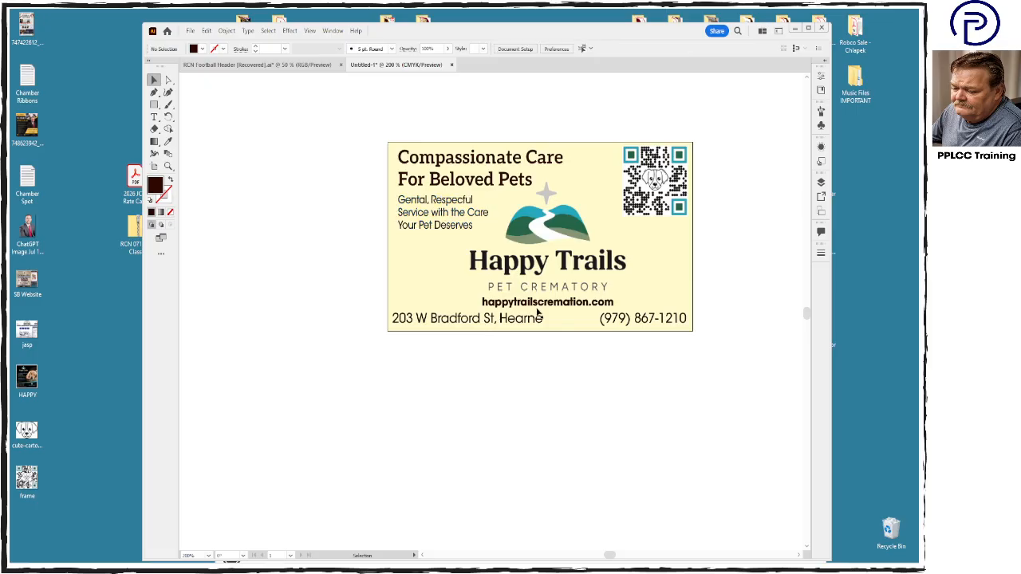
- Move the Illustrator window out of the way and open the Happy Trails - Logo file from the desktop in Photoshop
{"action": "left_click", "coordinate": [554, 228]}
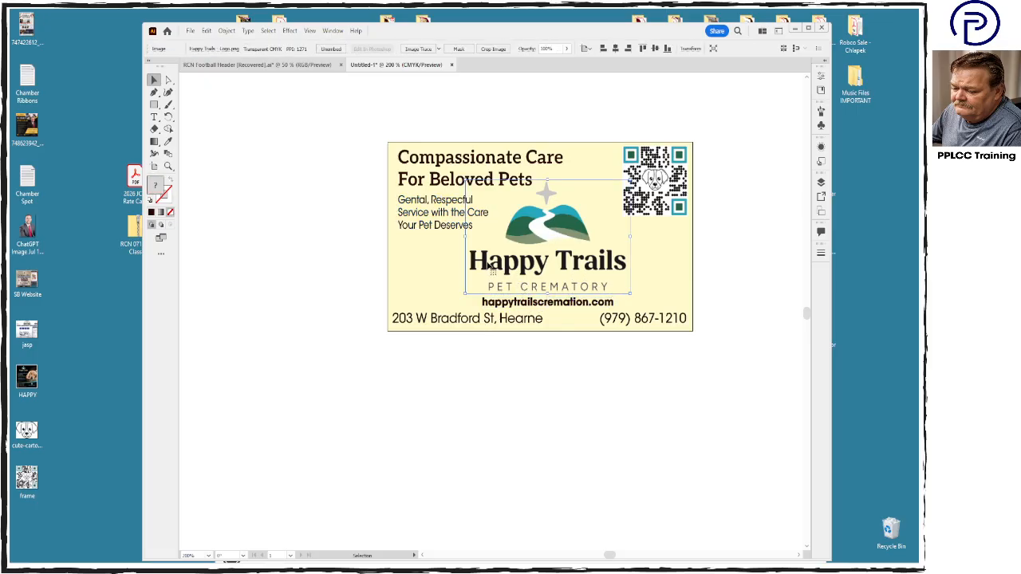
{"action": "double_click", "coordinate": [536, 29]}
{"action": "left_click", "coordinate": [767, 63]}
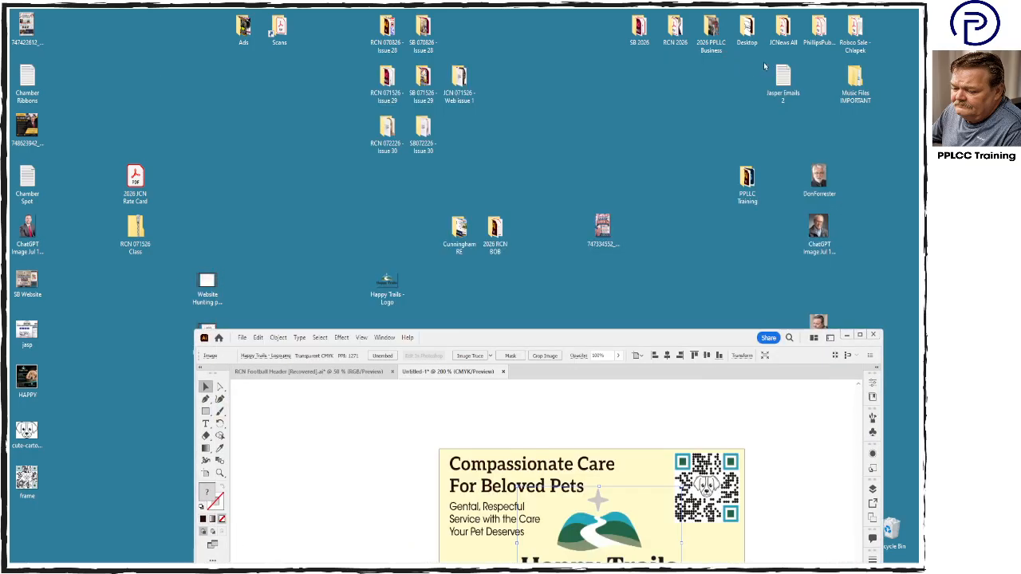
{"action": "double_click", "coordinate": [400, 277]}
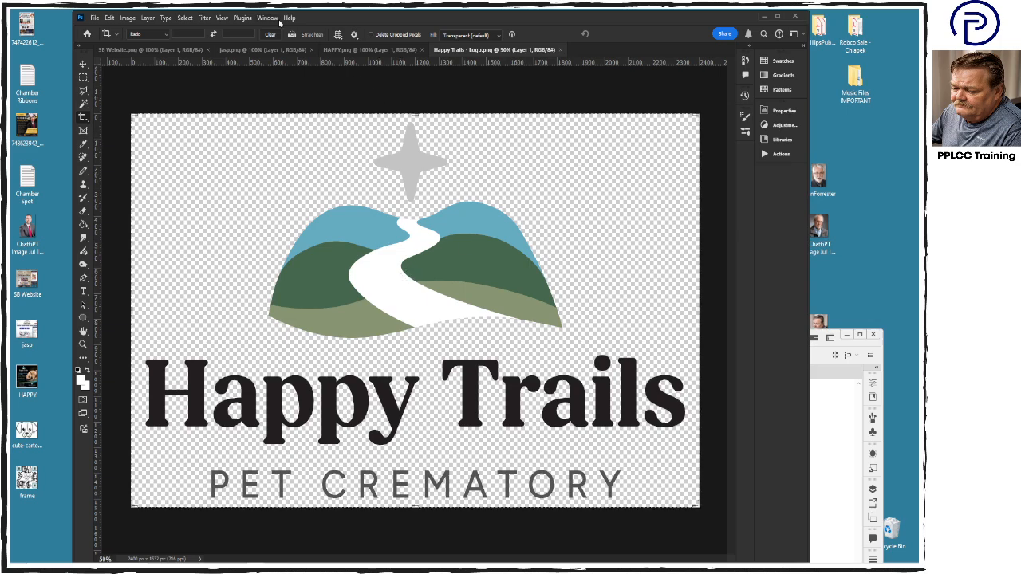
- Convert the logo image to CMYK Color mode and inspect its individual color channels
{"action": "left_click", "coordinate": [275, 18]}
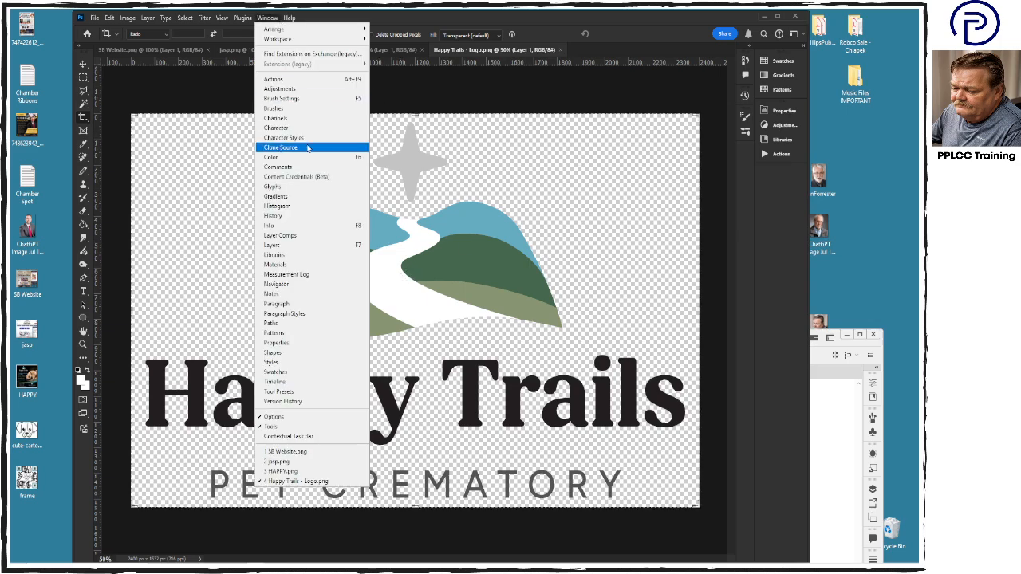
{"action": "left_click", "coordinate": [307, 118]}
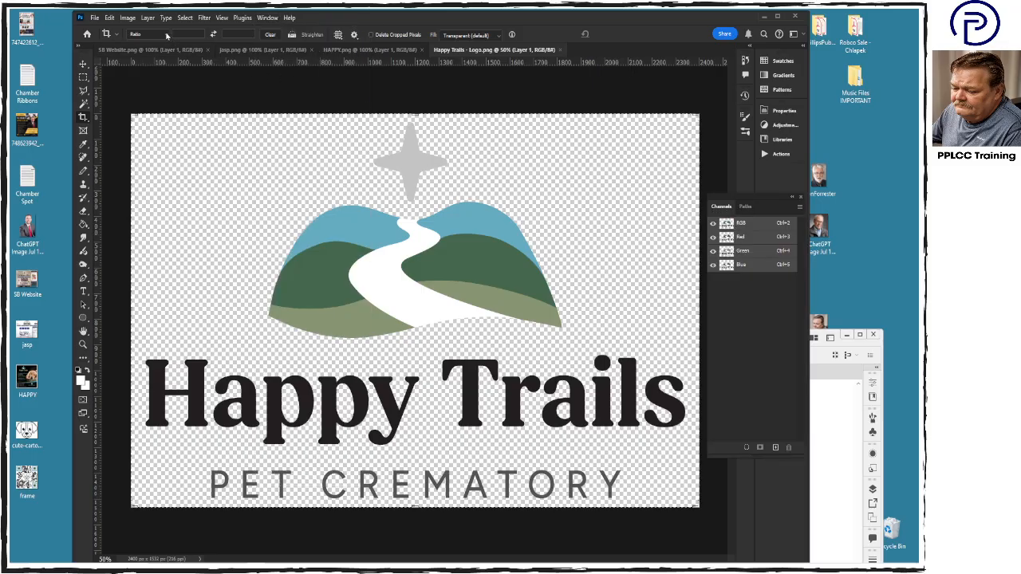
{"action": "left_click", "coordinate": [123, 19]}
{"action": "mouse_move", "coordinate": [131, 30]}
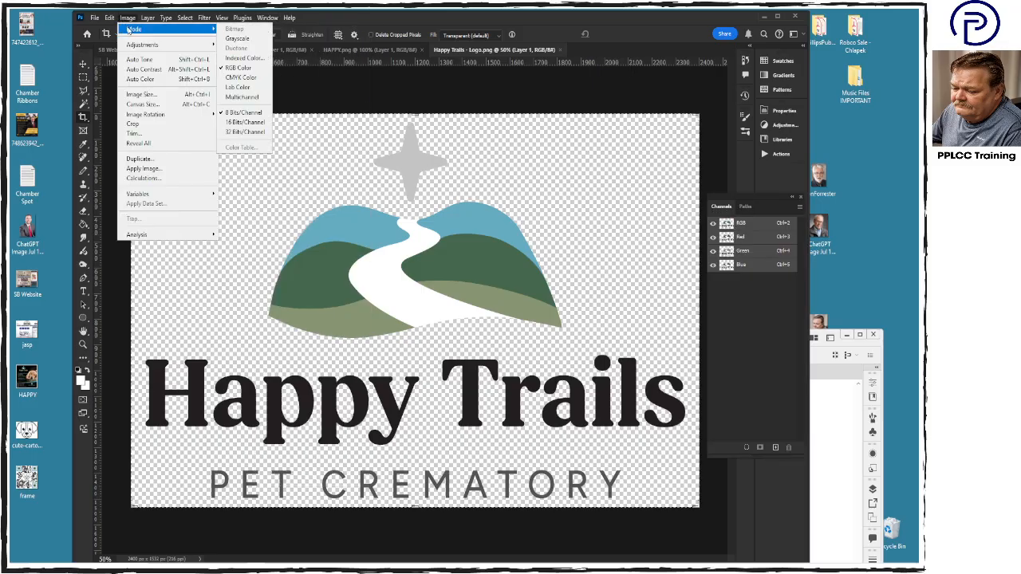
{"action": "left_click", "coordinate": [243, 78]}
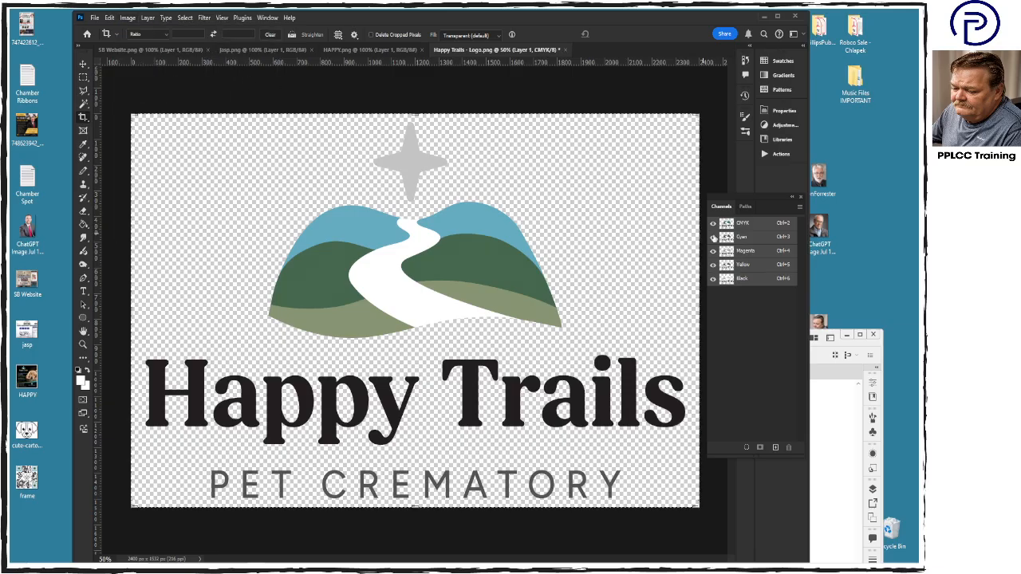
{"action": "left_click", "coordinate": [749, 239]}
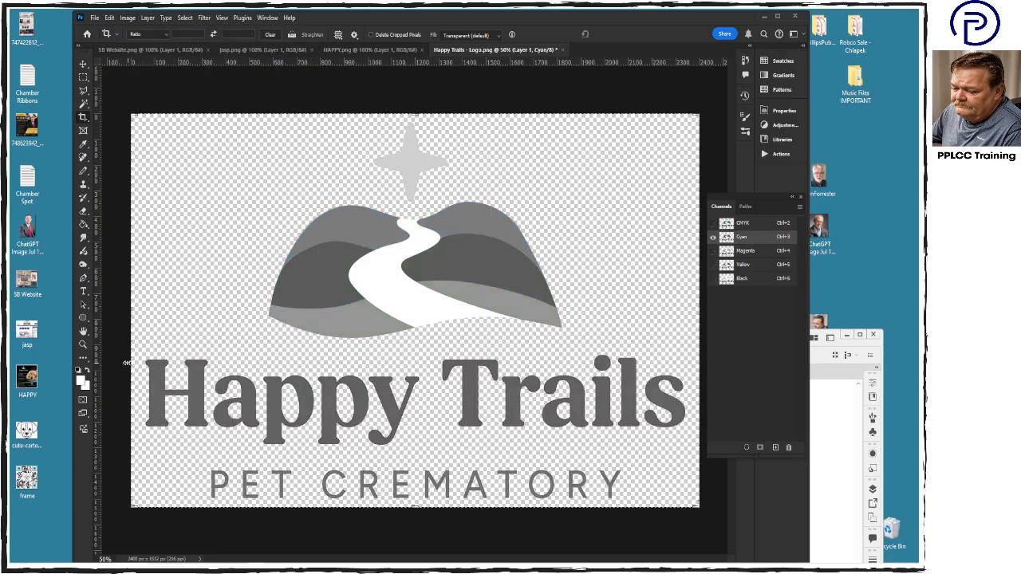
{"action": "left_click", "coordinate": [746, 224]}
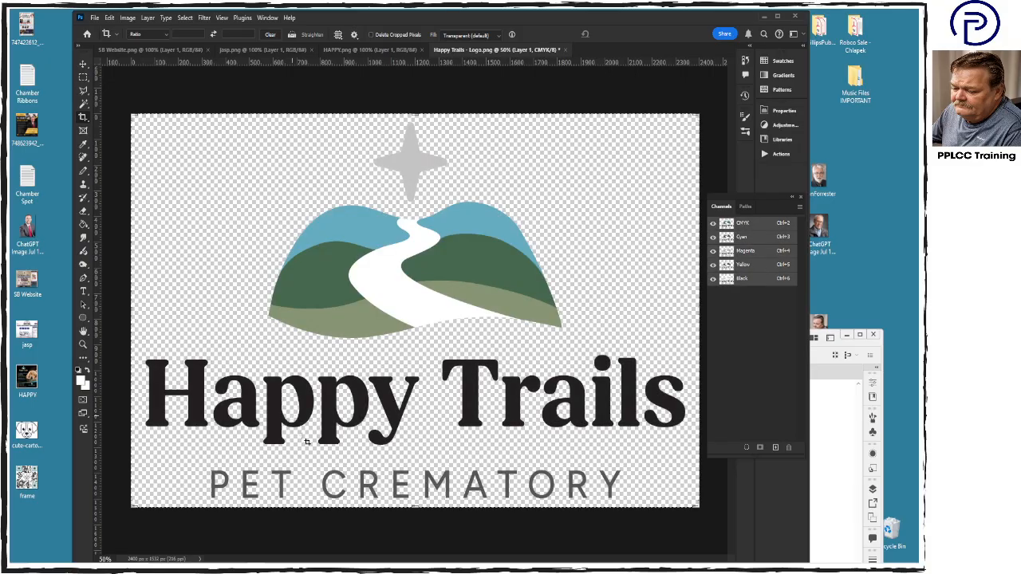
- Select the Happy Trails Pet Crematory lettering area and clear it from the Cyan, Magenta and Yellow channels
{"action": "left_click", "coordinate": [83, 78]}
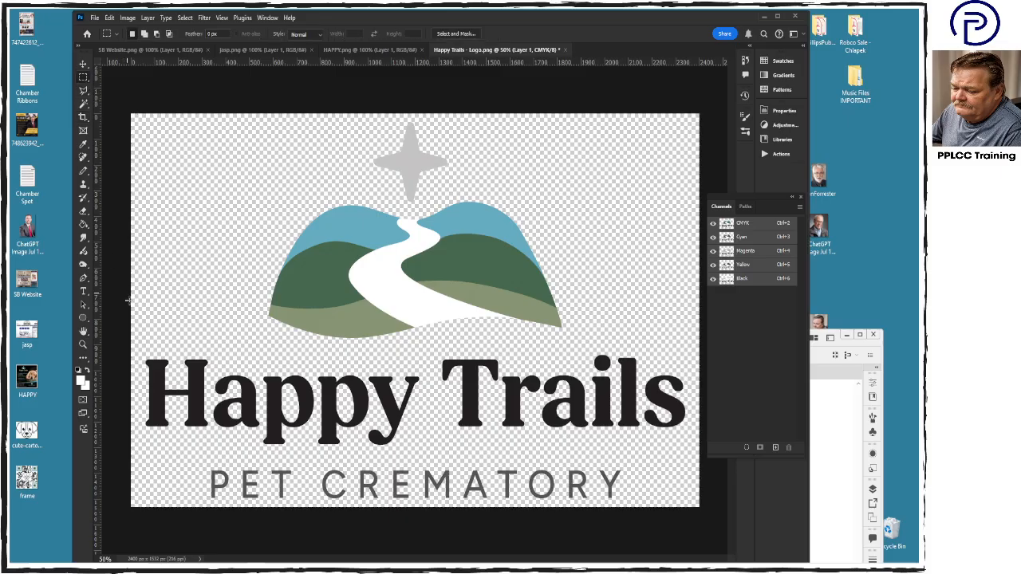
{"action": "left_click_drag", "start_coordinate": [134, 351], "coordinate": [697, 528]}
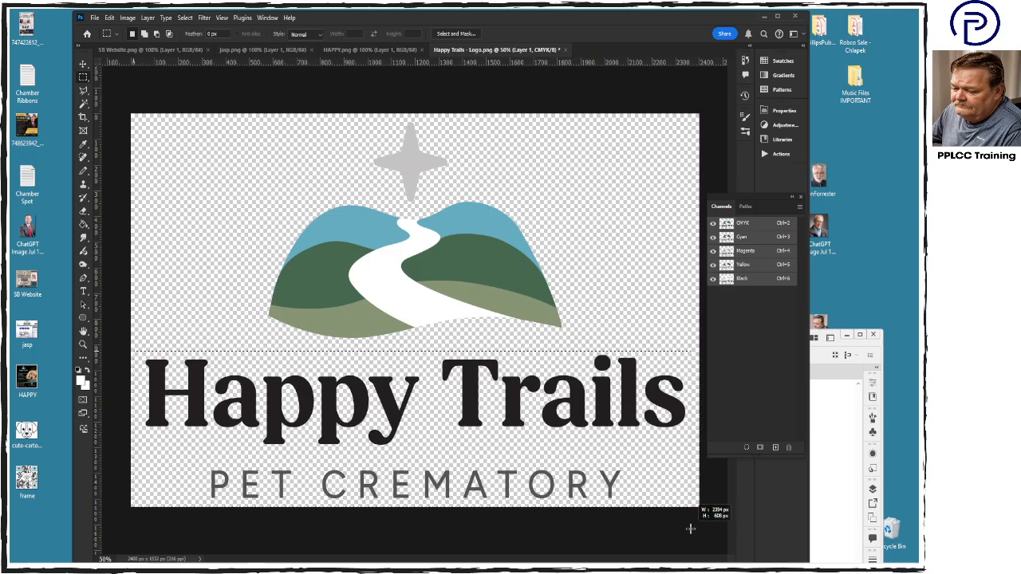
{"action": "left_click", "coordinate": [763, 239]}
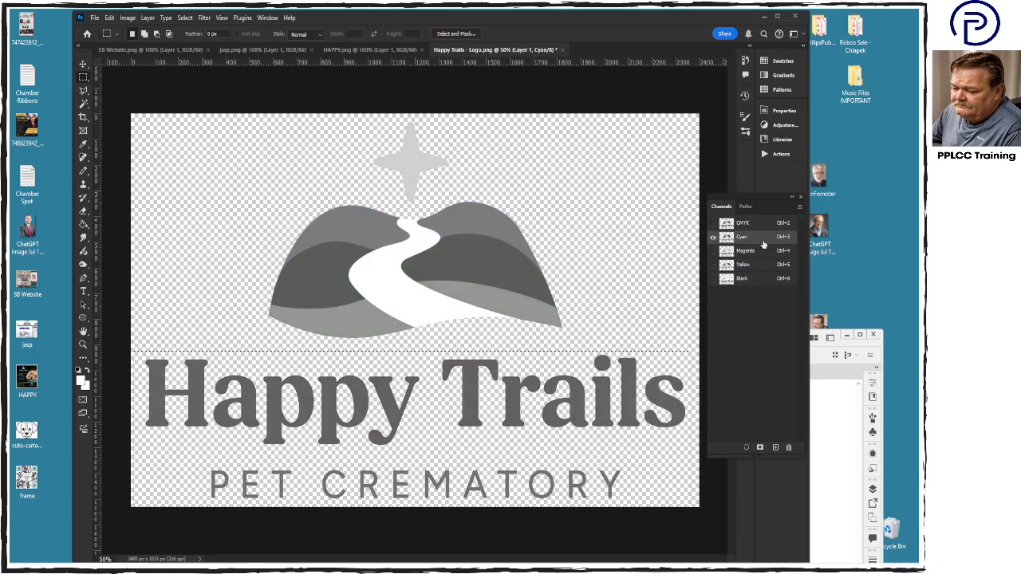
{"action": "key", "text": "Delete"}
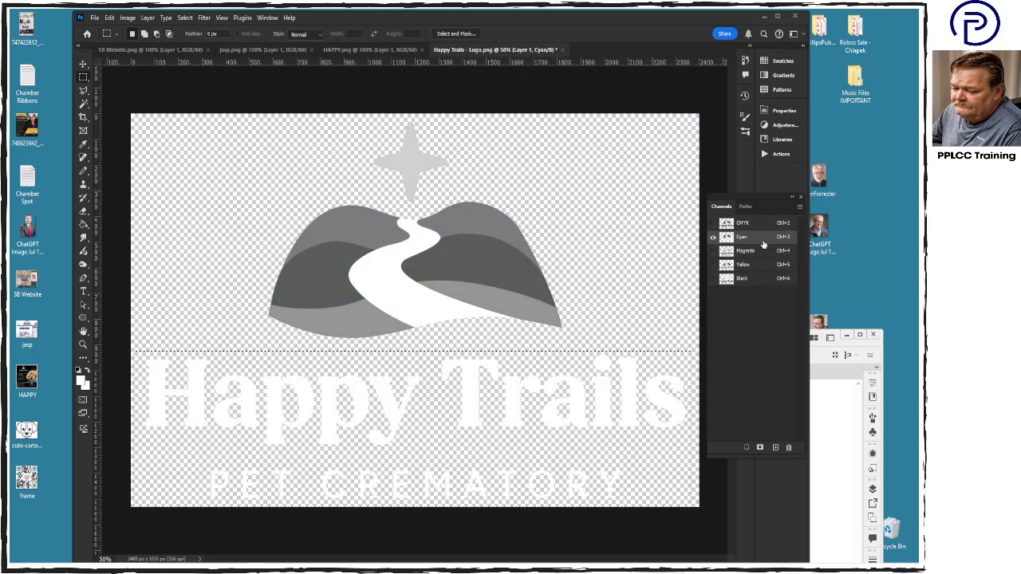
{"action": "left_click", "coordinate": [760, 254]}
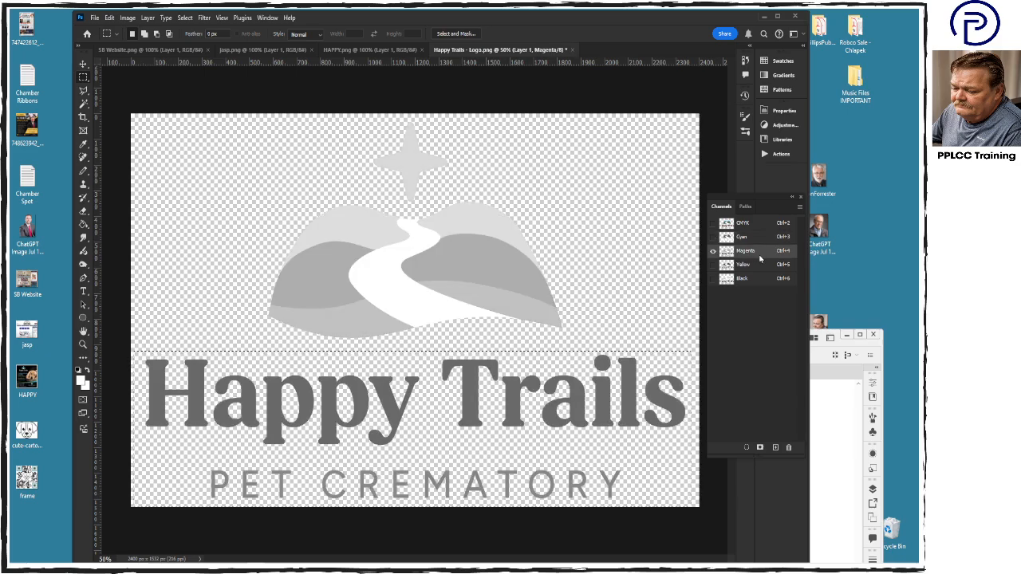
{"action": "key", "text": "Delete"}
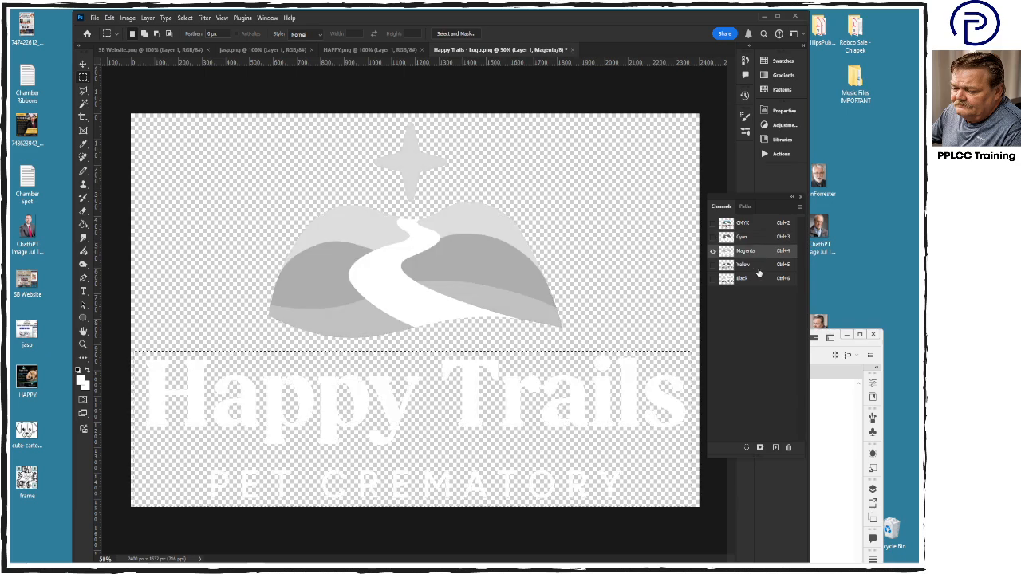
{"action": "left_click", "coordinate": [759, 273]}
{"action": "key", "text": "Delete"}
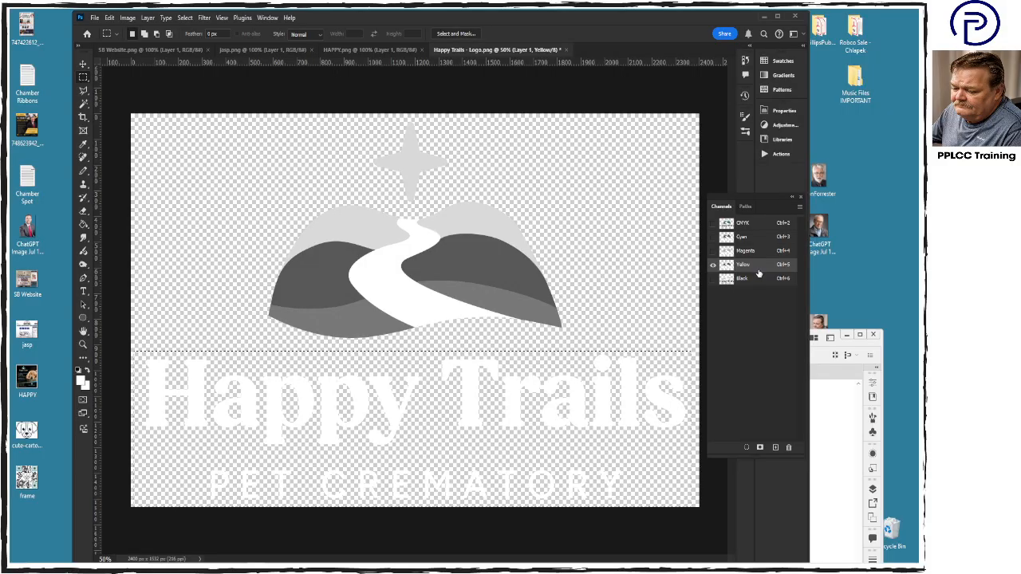
- Darken the lettering in the Black channel with Levels, setting input black to 99 and midtones to 0.73, then restore the CMYK composite and deselect
{"action": "left_click", "coordinate": [754, 280]}
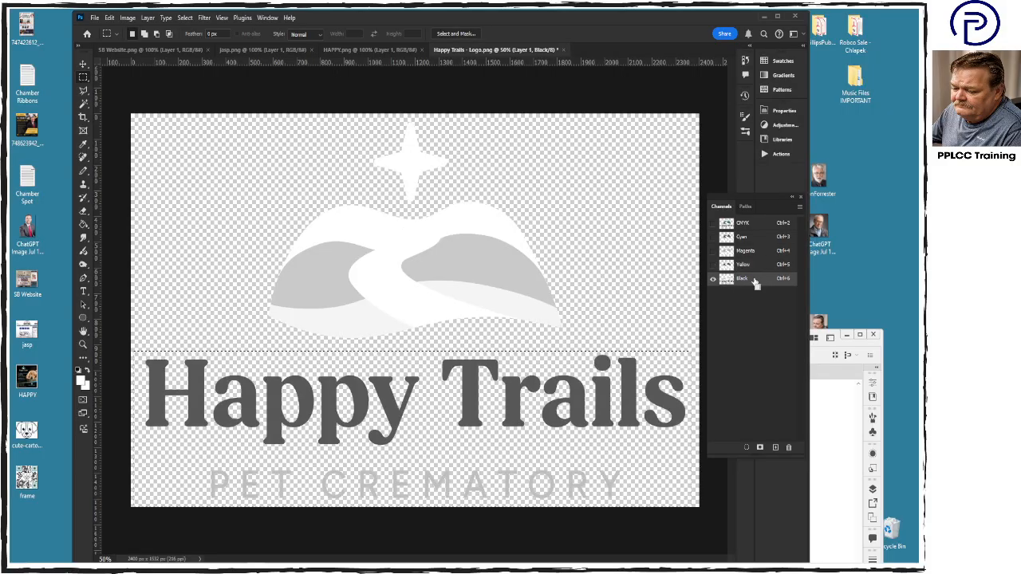
{"action": "key", "text": "ctrl+l"}
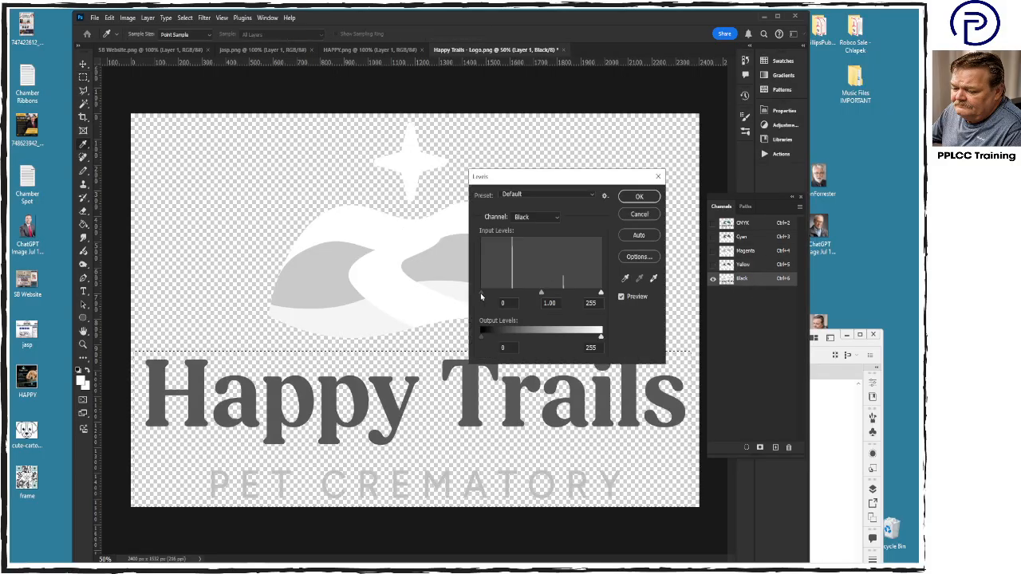
{"action": "left_click_drag", "start_coordinate": [481, 297], "coordinate": [572, 295]}
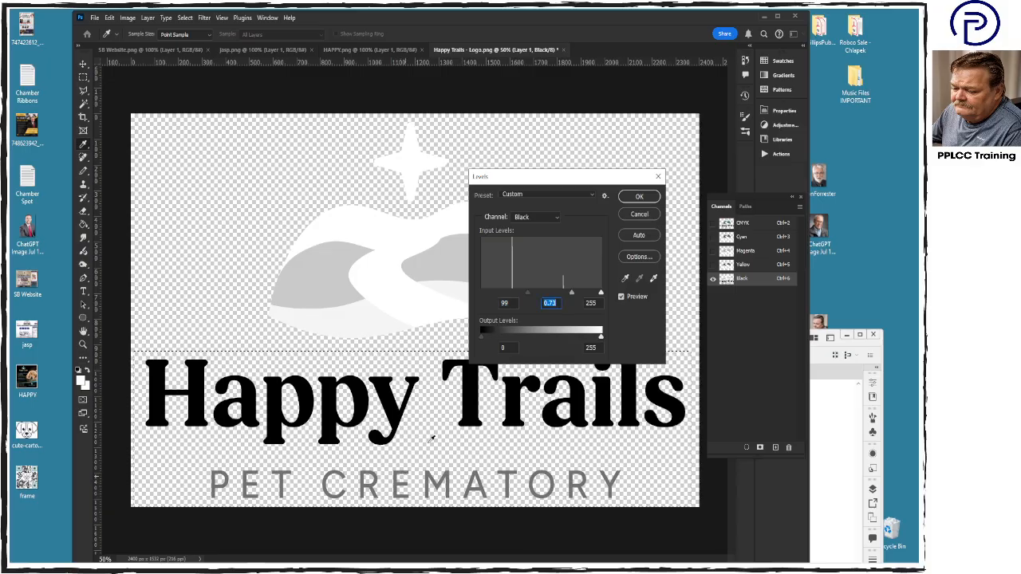
{"action": "left_click", "coordinate": [639, 197]}
{"action": "left_click", "coordinate": [758, 223]}
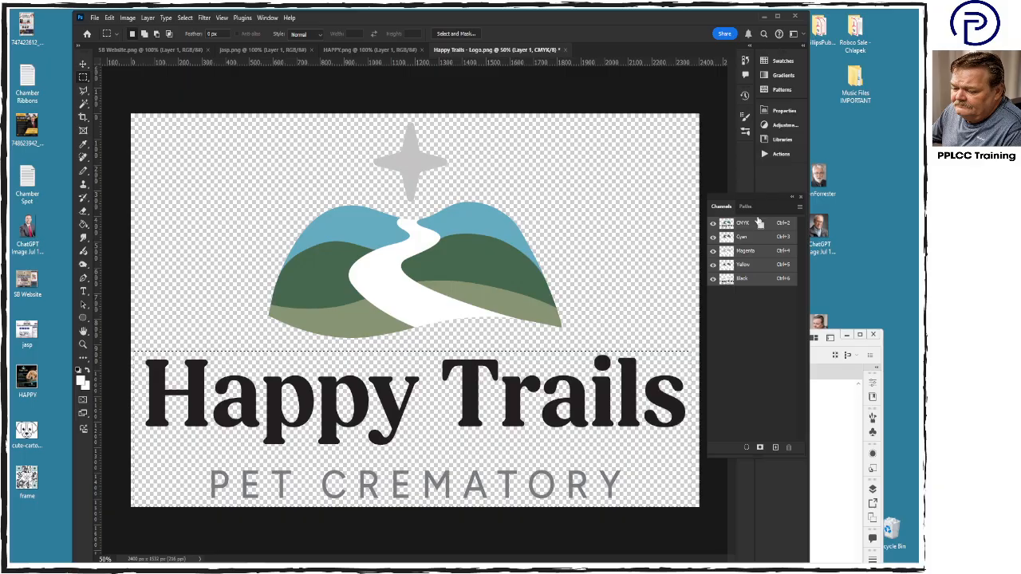
{"action": "key", "text": "ctrl+d"}
- Switch to Illustrator and reposition its window to show the whole Happy Trails card
{"action": "left_click", "coordinate": [843, 446]}
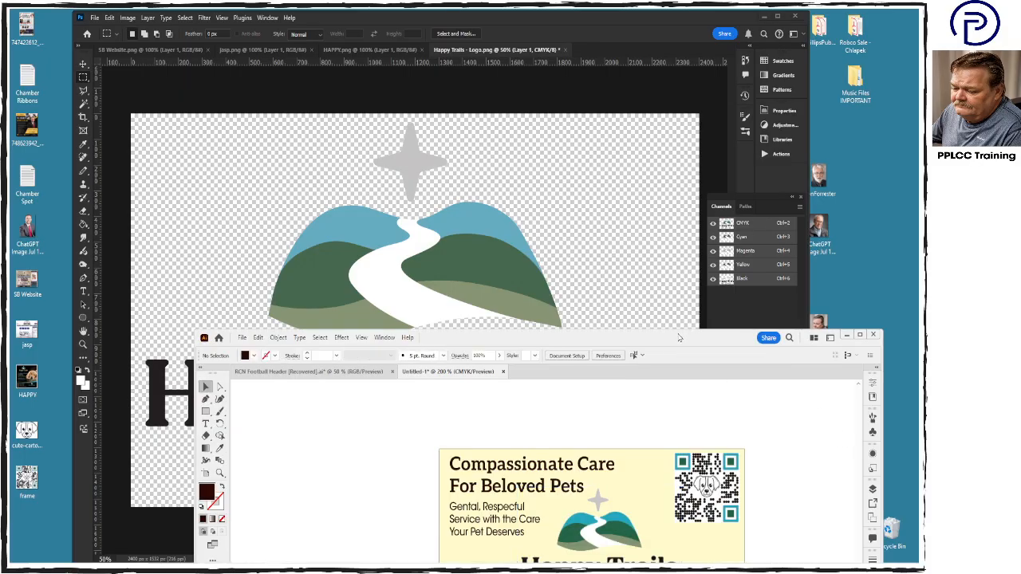
{"action": "left_click_drag", "start_coordinate": [680, 341], "coordinate": [696, 182]}
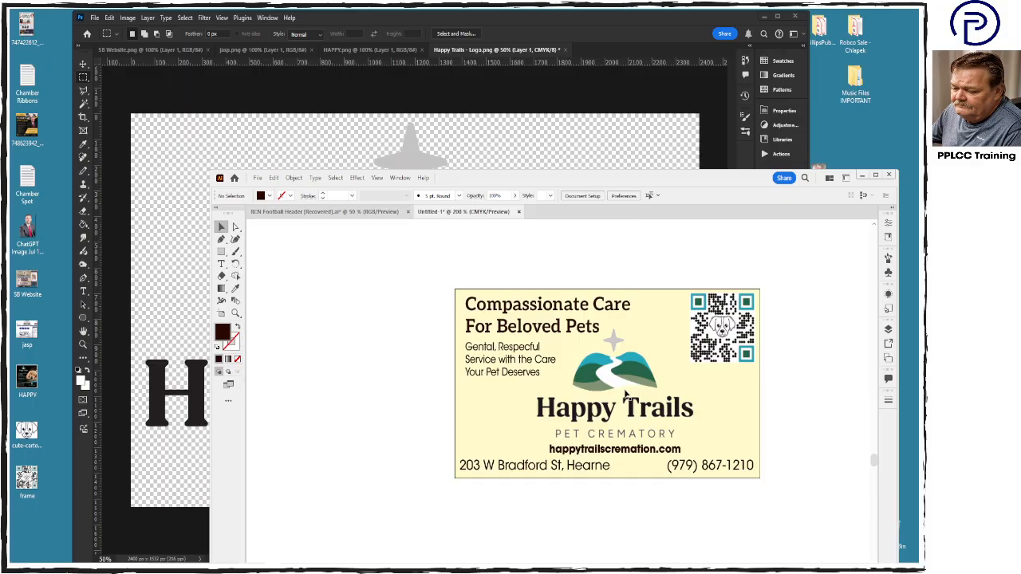
- Switch to Photoshop and darken the logo's star using Levels with input black at 124, then deselect it
{"action": "left_click", "coordinate": [610, 76]}
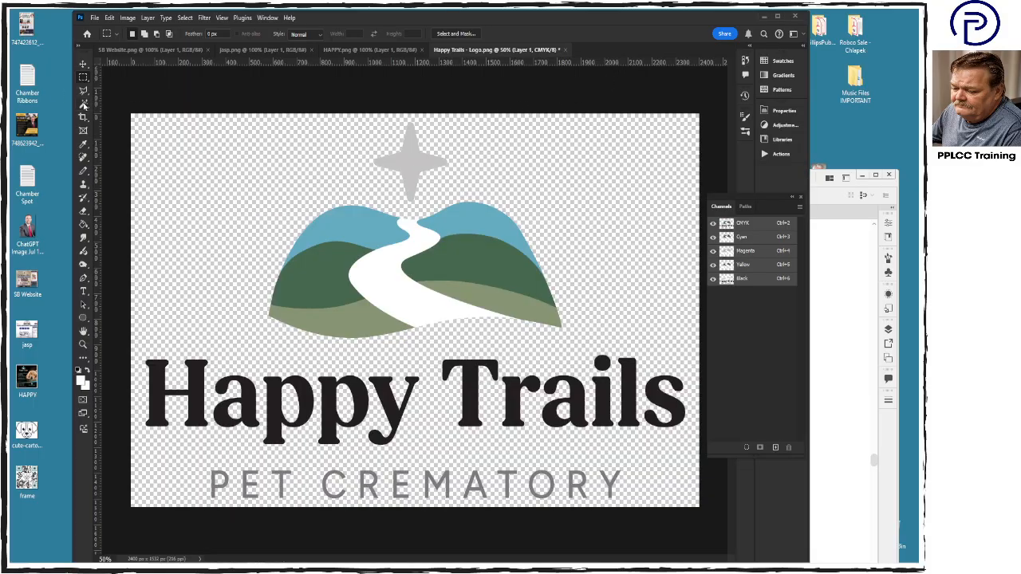
{"action": "left_click", "coordinate": [83, 104]}
{"action": "left_click", "coordinate": [423, 161]}
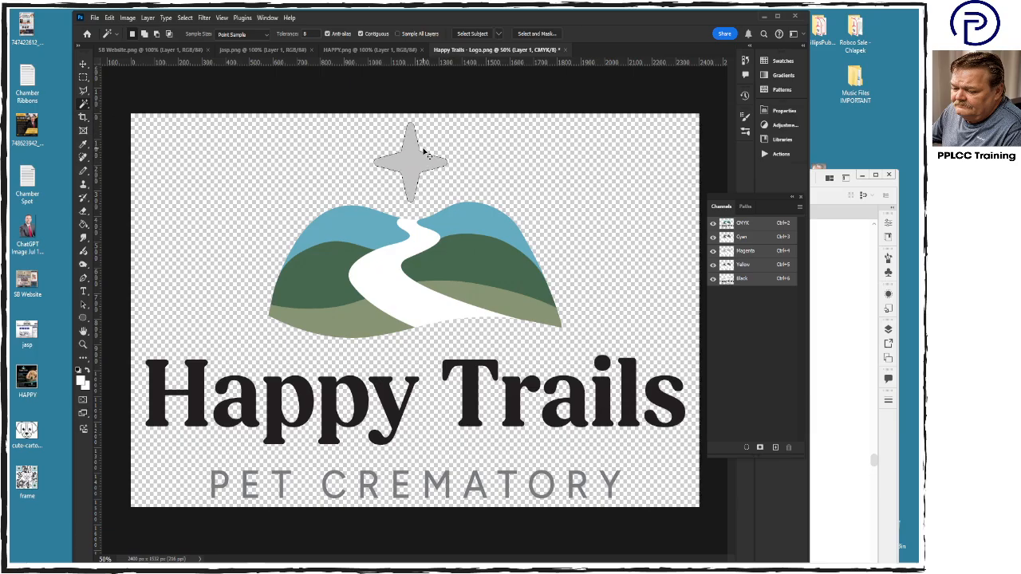
{"action": "key", "text": "ctrl+l"}
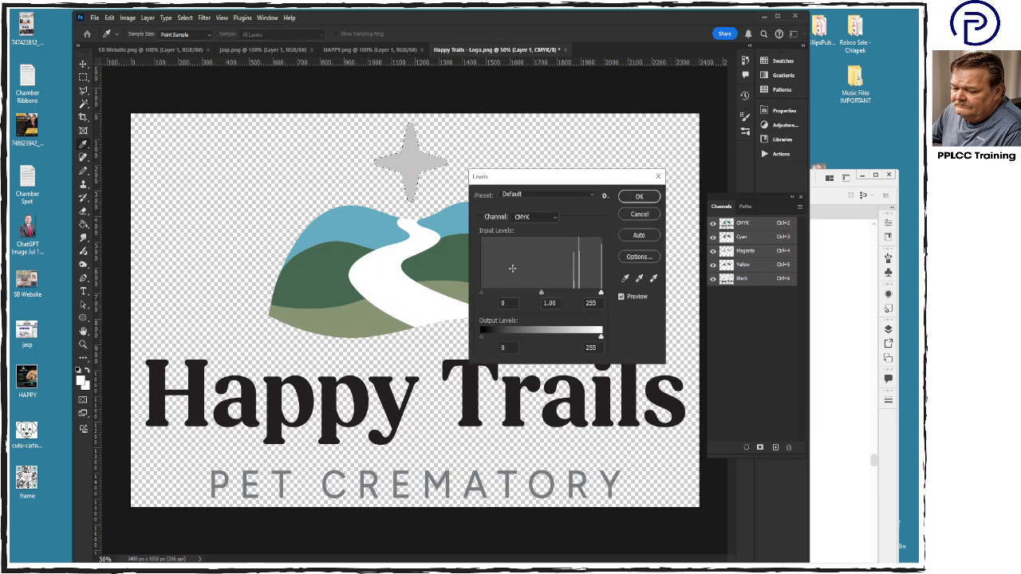
{"action": "left_click_drag", "start_coordinate": [482, 294], "coordinate": [537, 296]}
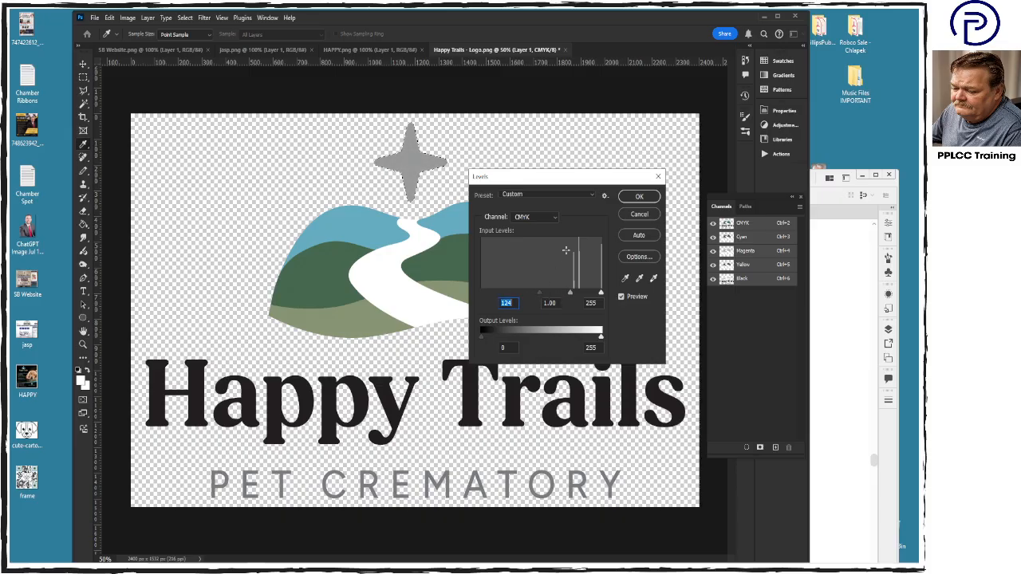
{"action": "left_click", "coordinate": [639, 196]}
{"action": "key", "text": "ctrl+d"}
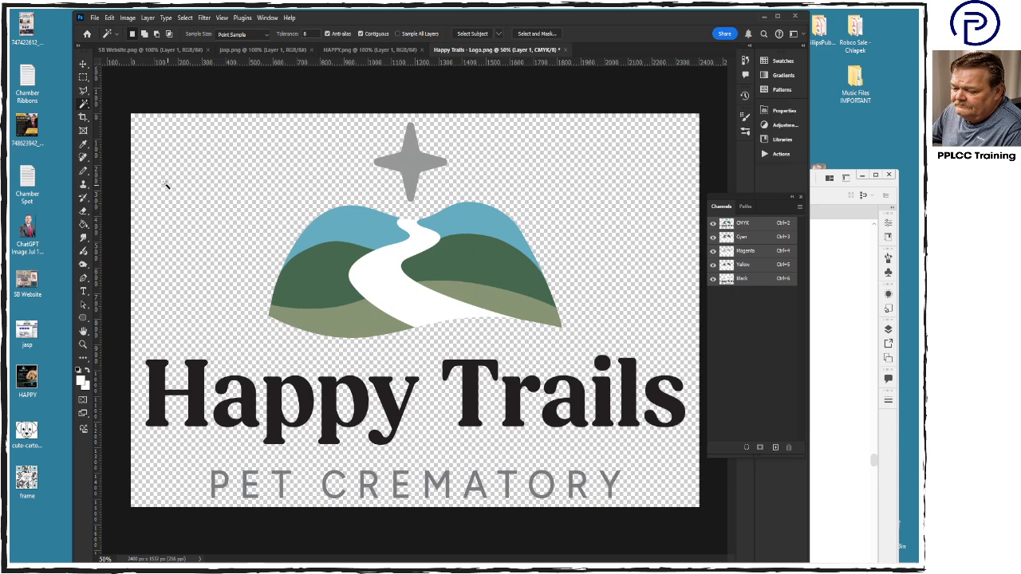
- Fill the white path between the logo's hills with a 20% black foreground color, then deselect it
{"action": "left_click", "coordinate": [411, 310]}
{"action": "left_click", "coordinate": [82, 381]}
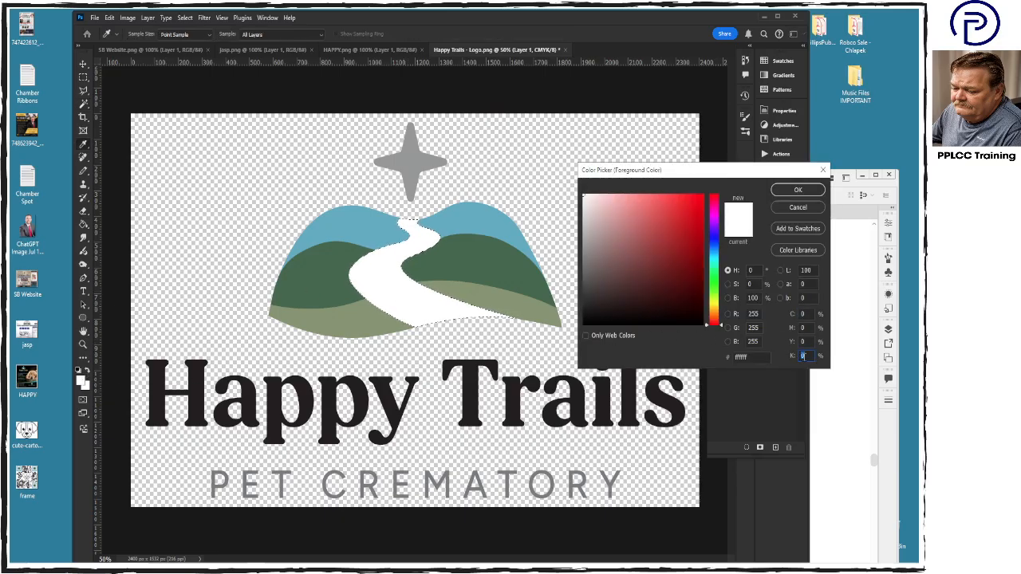
{"action": "type", "text": "20"}
{"action": "key", "text": "Return"}
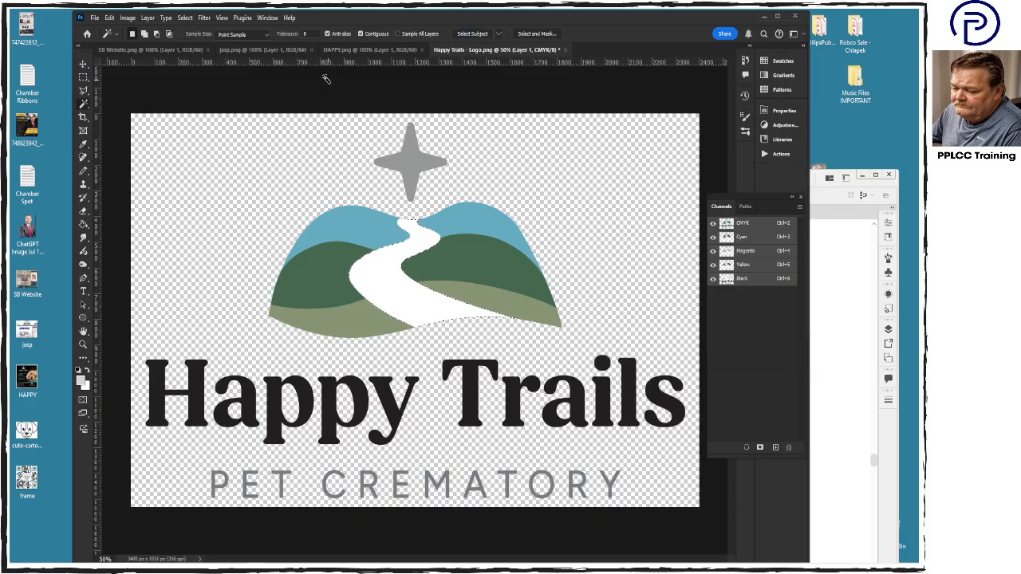
{"action": "left_click", "coordinate": [109, 17]}
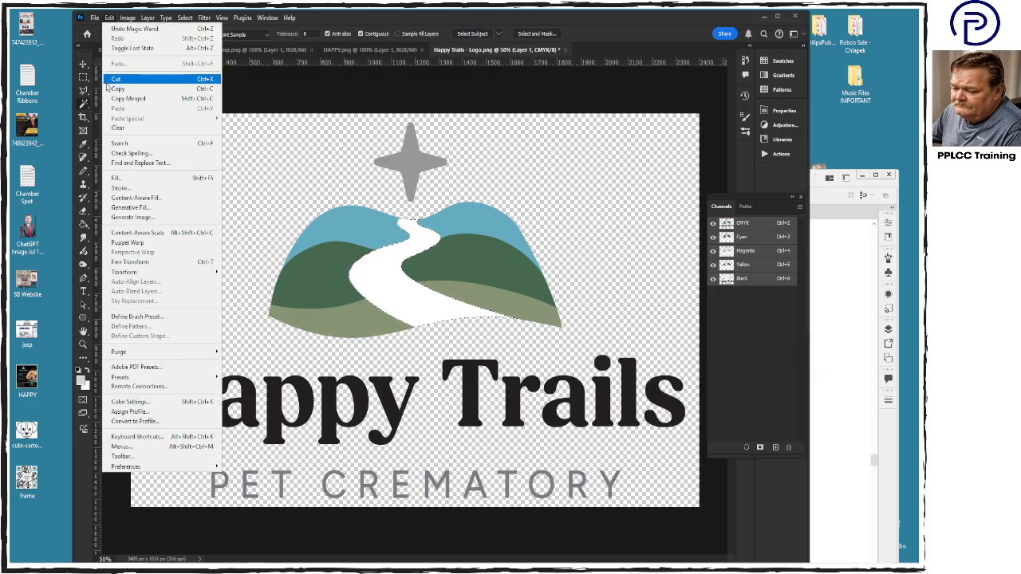
{"action": "left_click", "coordinate": [120, 178]}
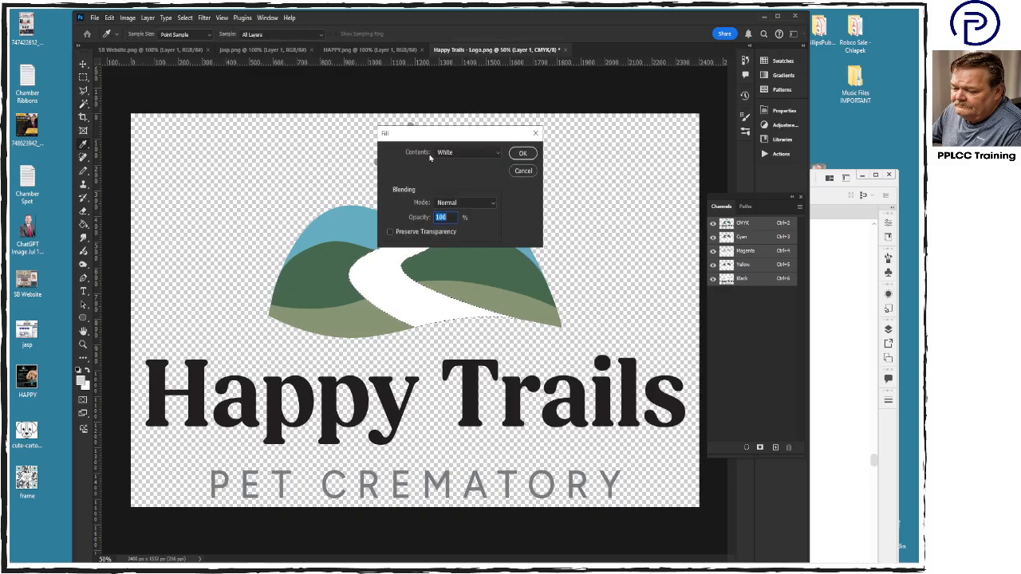
{"action": "left_click", "coordinate": [492, 154]}
{"action": "left_click", "coordinate": [492, 160]}
{"action": "left_click", "coordinate": [523, 153]}
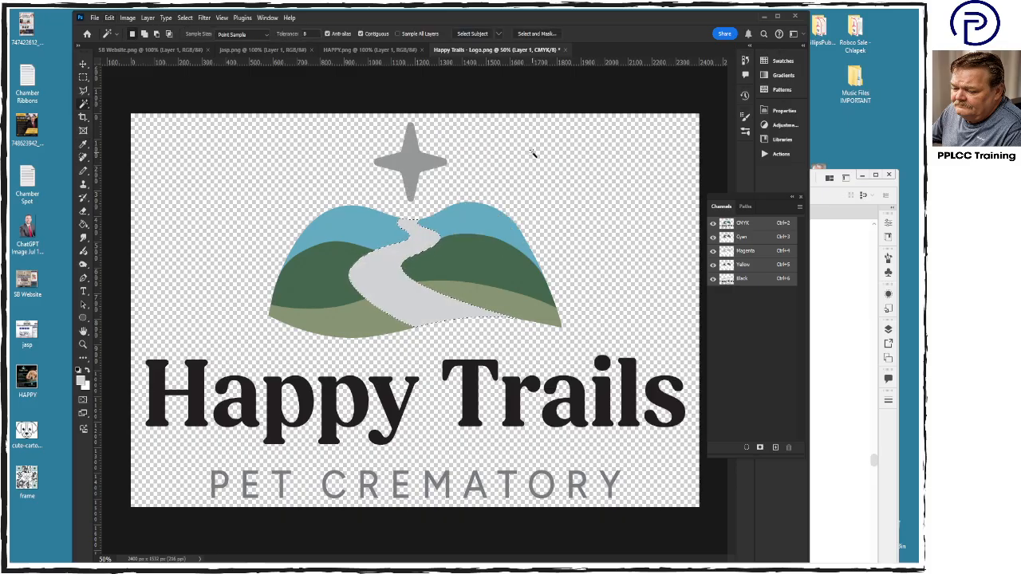
{"action": "key", "text": "ctrl+d"}
{"action": "key", "text": "ctrl+s"}
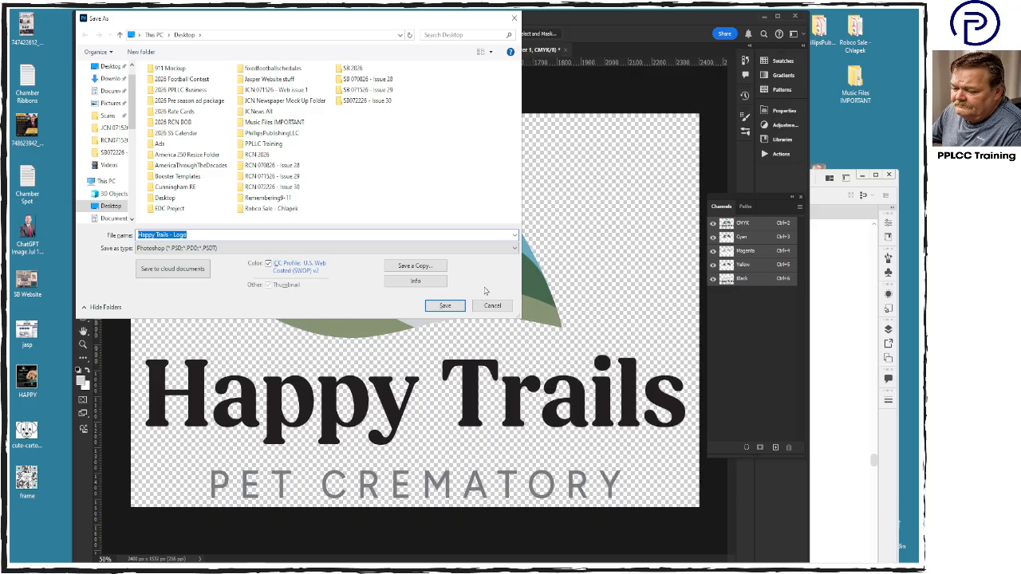
{"action": "left_click", "coordinate": [494, 308]}
{"action": "key", "text": "ctrl+s"}
{"action": "left_click", "coordinate": [204, 248]}
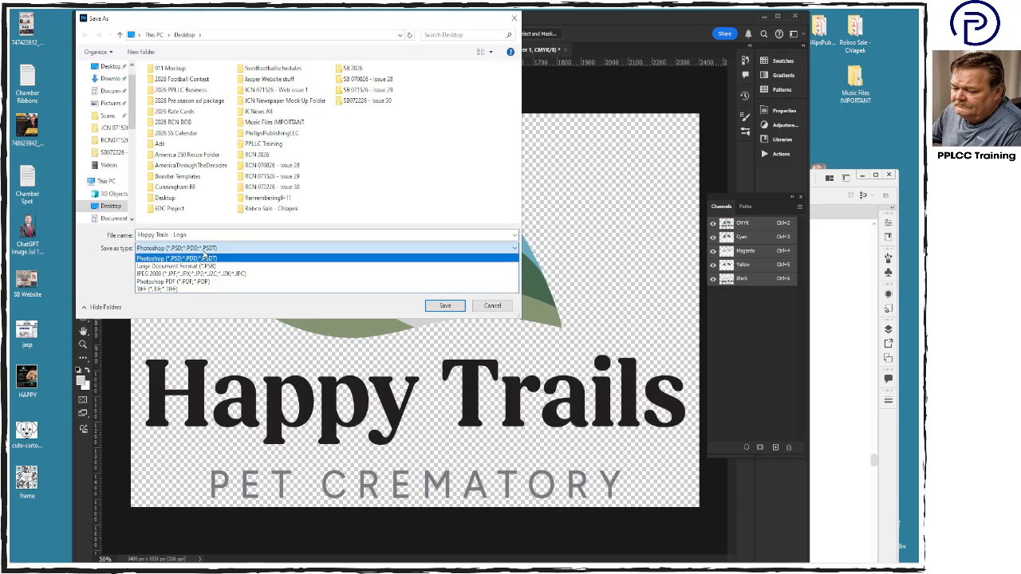
{"action": "left_click", "coordinate": [225, 308]}
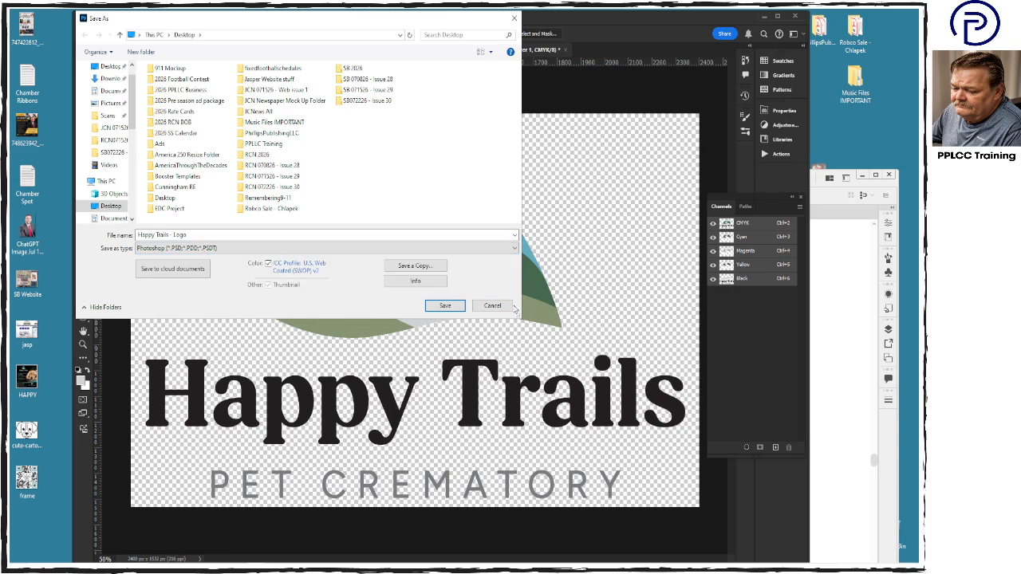
{"action": "left_click", "coordinate": [494, 306]}
{"action": "left_click", "coordinate": [127, 17]}
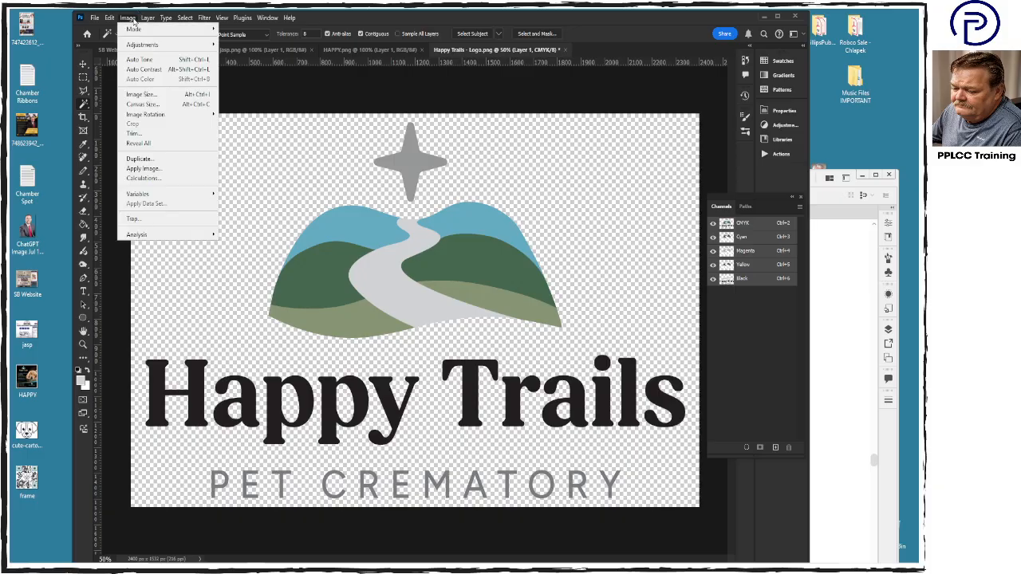
{"action": "mouse_move", "coordinate": [140, 29]}
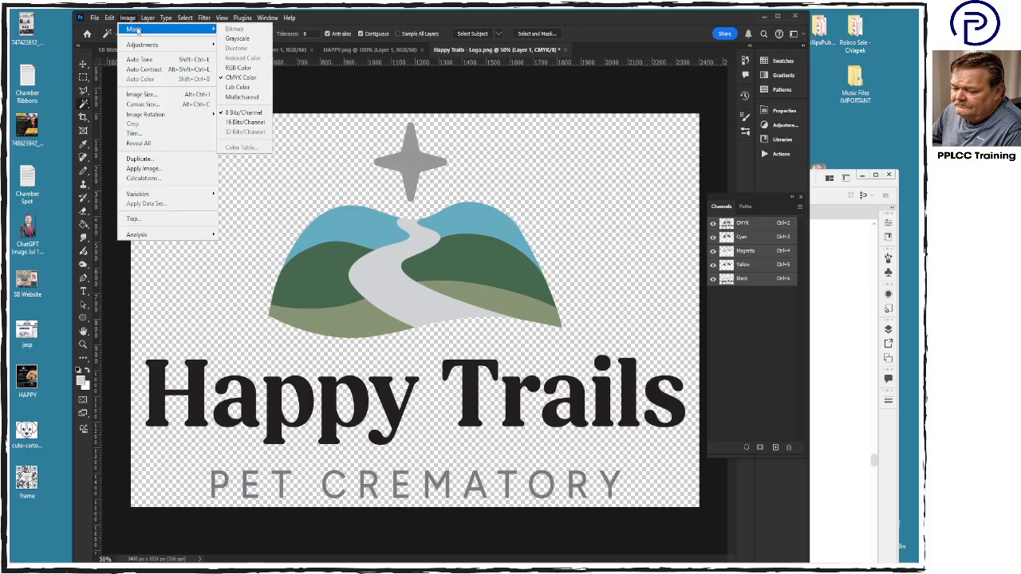
{"action": "left_click", "coordinate": [241, 78]}
- Save the logo to the Desktop as the Photoshop PDF "Happy Trails - Logo" using the High Quality Print preset
{"action": "left_click", "coordinate": [95, 18]}
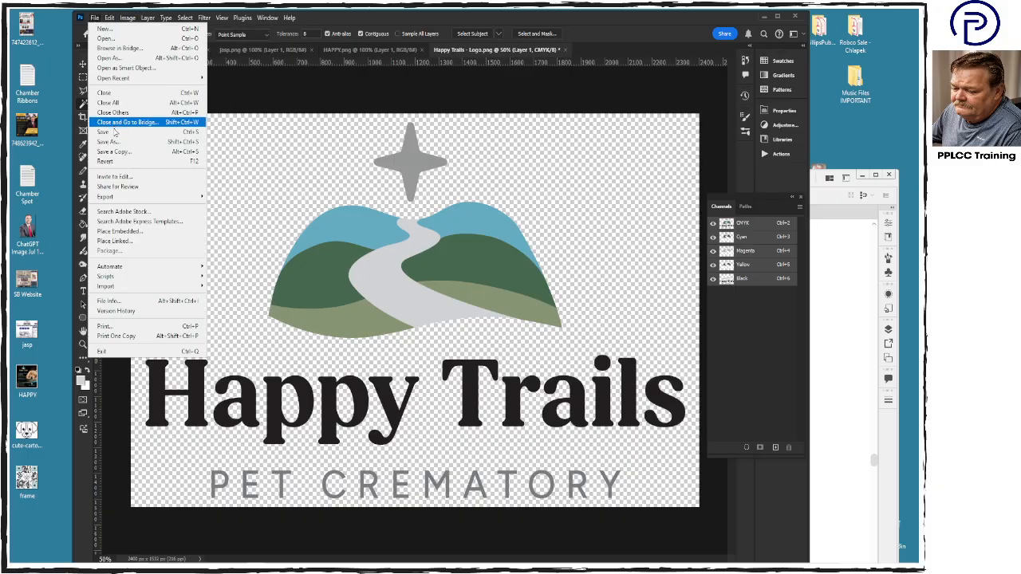
{"action": "left_click", "coordinate": [169, 141]}
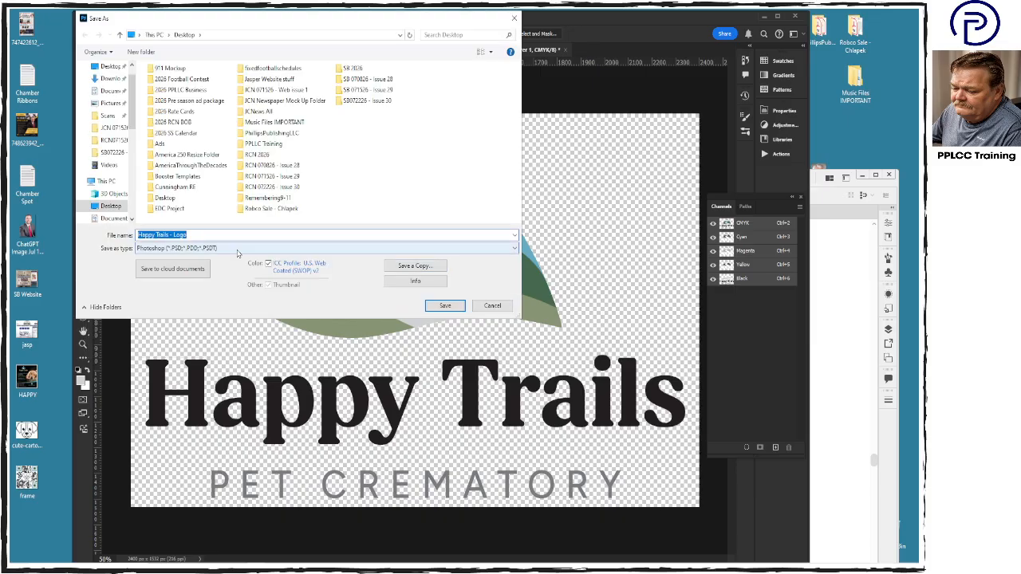
{"action": "left_click", "coordinate": [237, 248]}
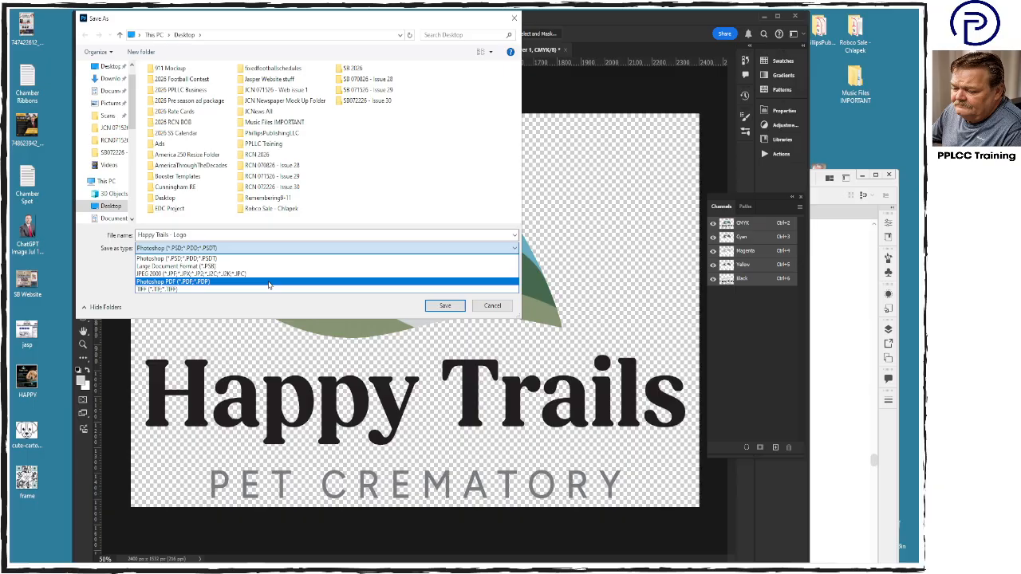
{"action": "left_click", "coordinate": [268, 284]}
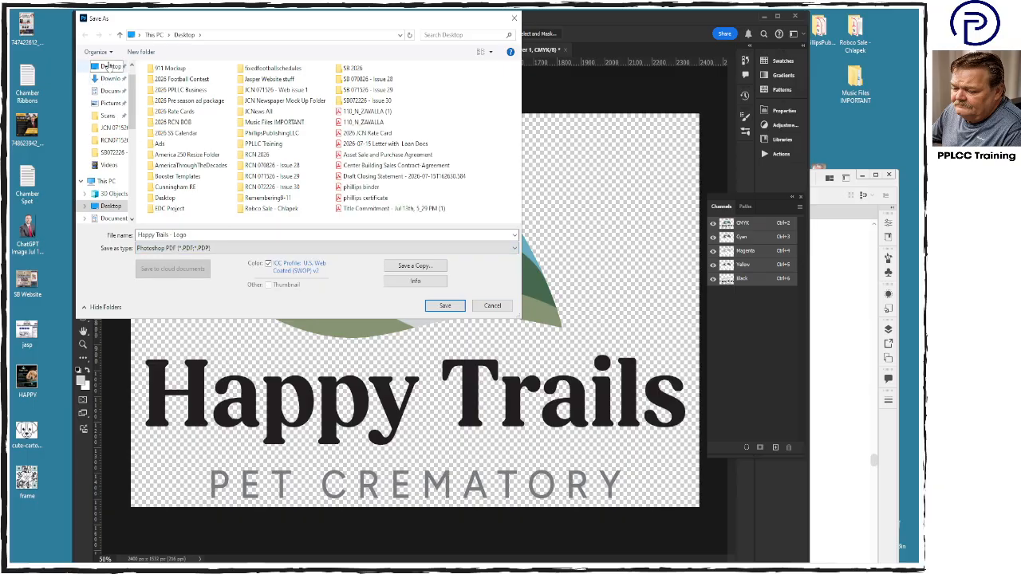
{"action": "left_click", "coordinate": [444, 306]}
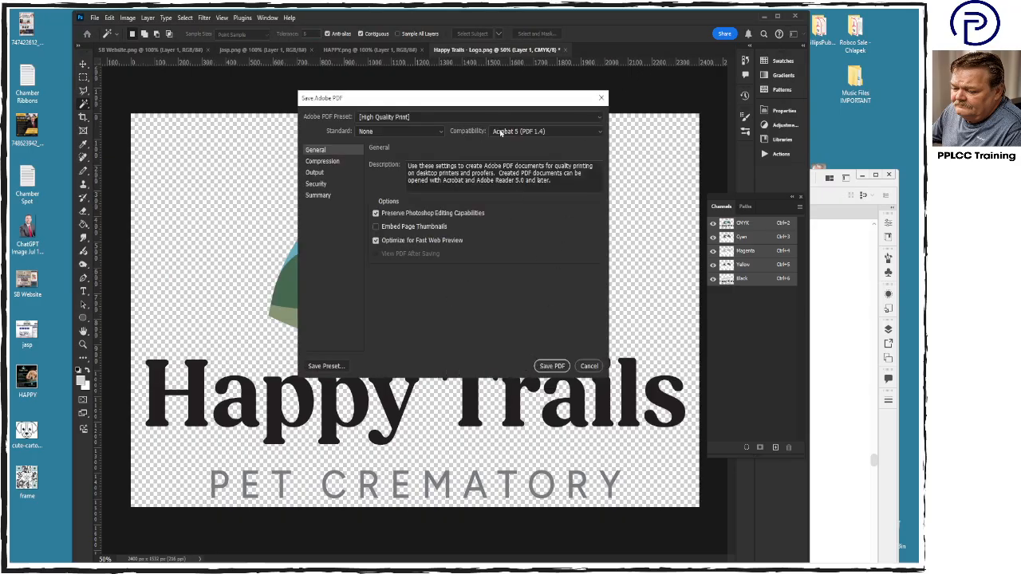
{"action": "left_click", "coordinate": [494, 117]}
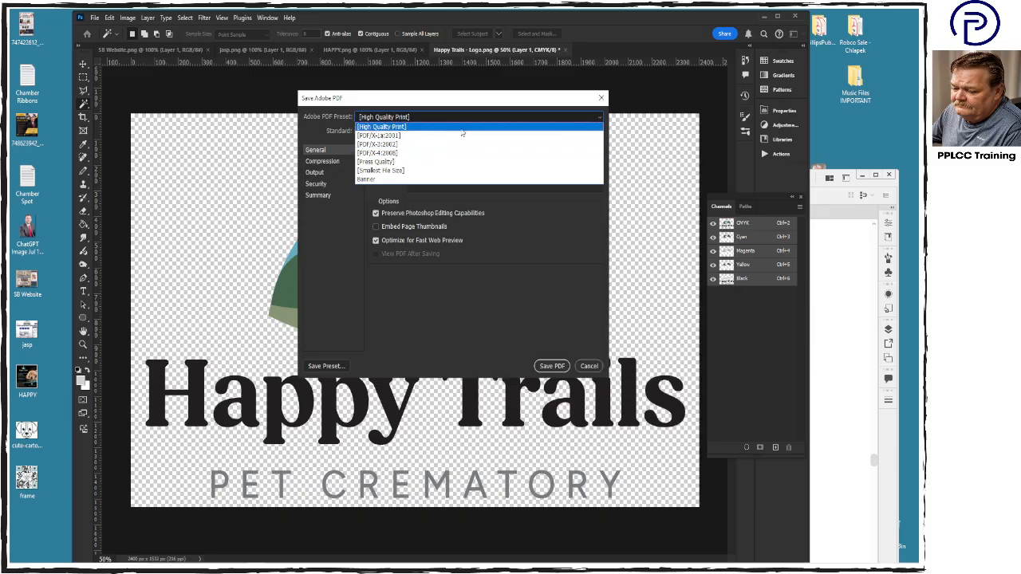
{"action": "left_click", "coordinate": [464, 128]}
{"action": "left_click", "coordinate": [552, 365]}
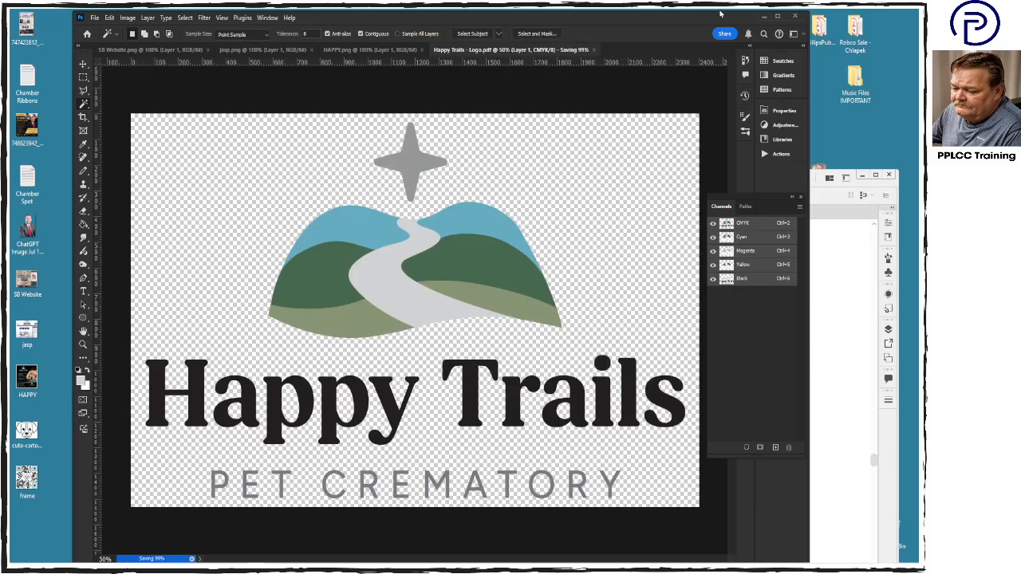
- Switch to Illustrator and place the Happy Trails - Logo PDF in the card document, converting colors to preserve their appearance
{"action": "left_click", "coordinate": [760, 18]}
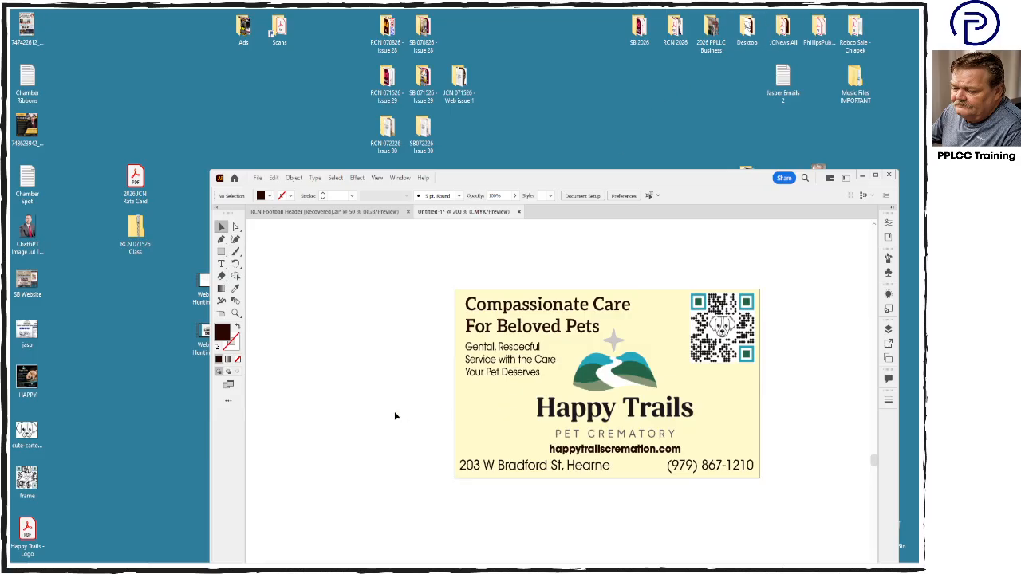
{"action": "left_click_drag", "start_coordinate": [27, 531], "coordinate": [343, 381]}
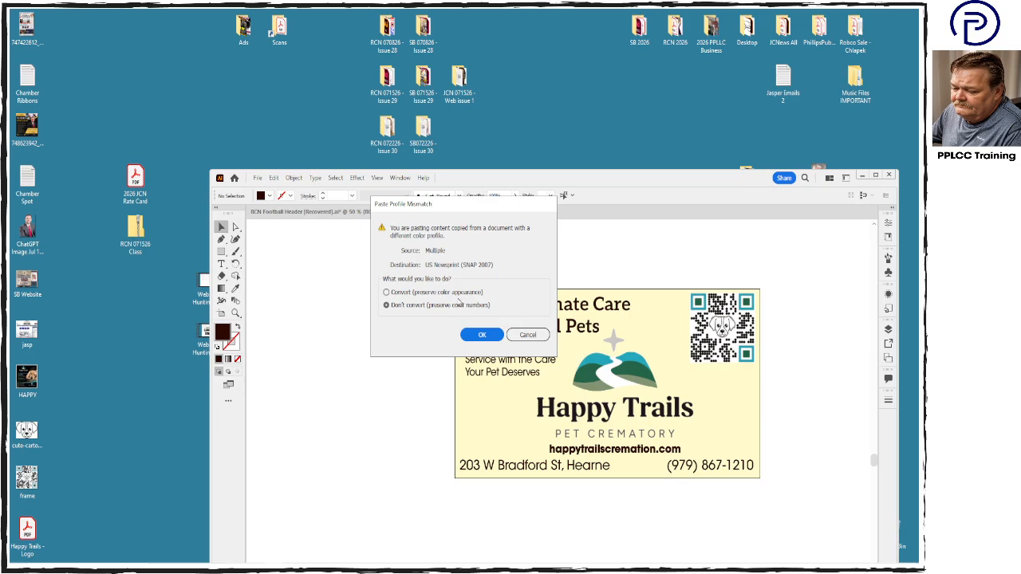
{"action": "left_click", "coordinate": [458, 294]}
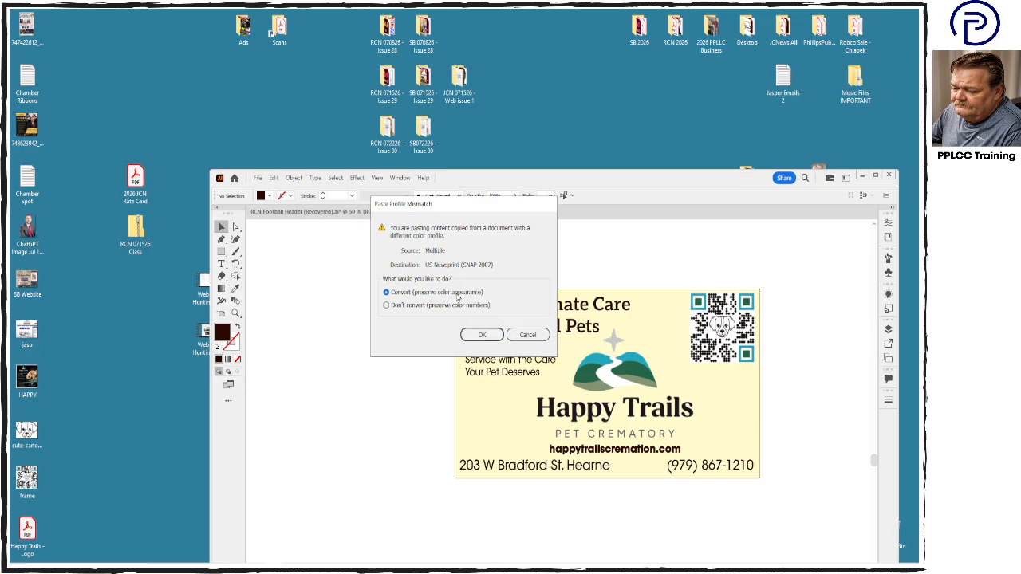
{"action": "left_click", "coordinate": [481, 336]}
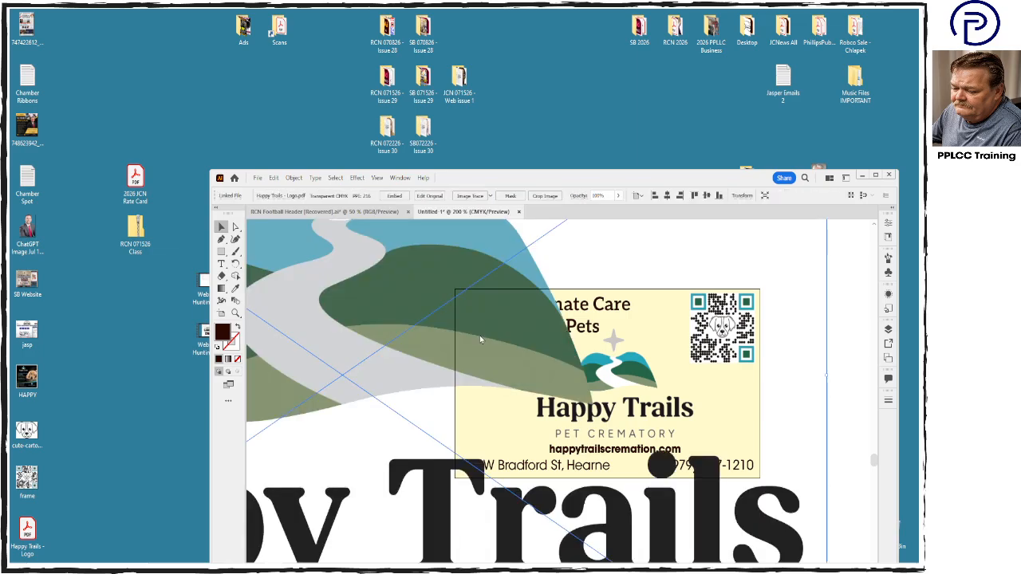
- Embed the linked Happy Trails logo PDF in the document without converting colors, preserving the color numbers
{"action": "key", "text": "ctrl+minus"}
{"action": "key", "text": "ctrl+minus"}
{"action": "key", "text": "ctrl+minus"}
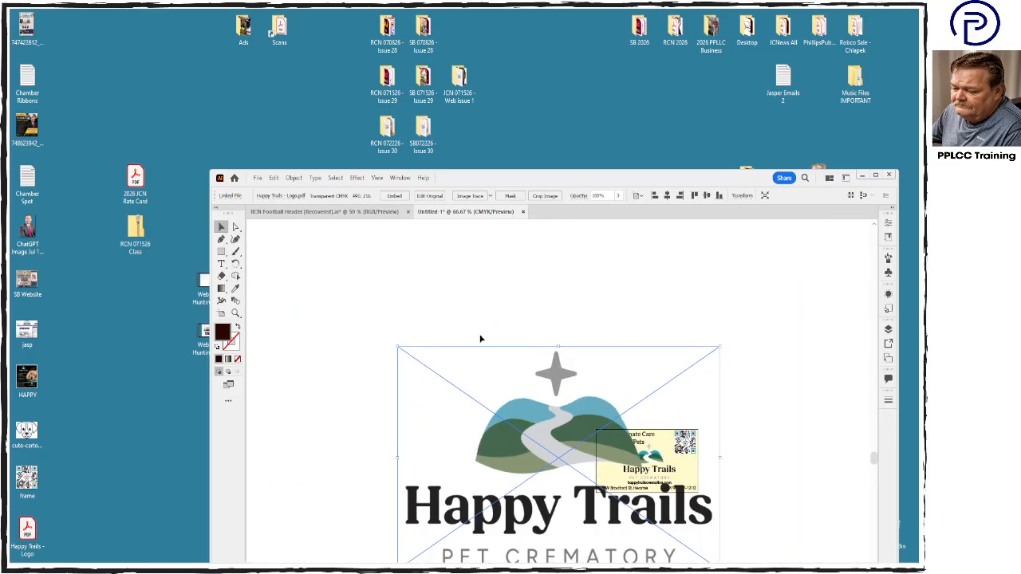
{"action": "left_click", "coordinate": [394, 196]}
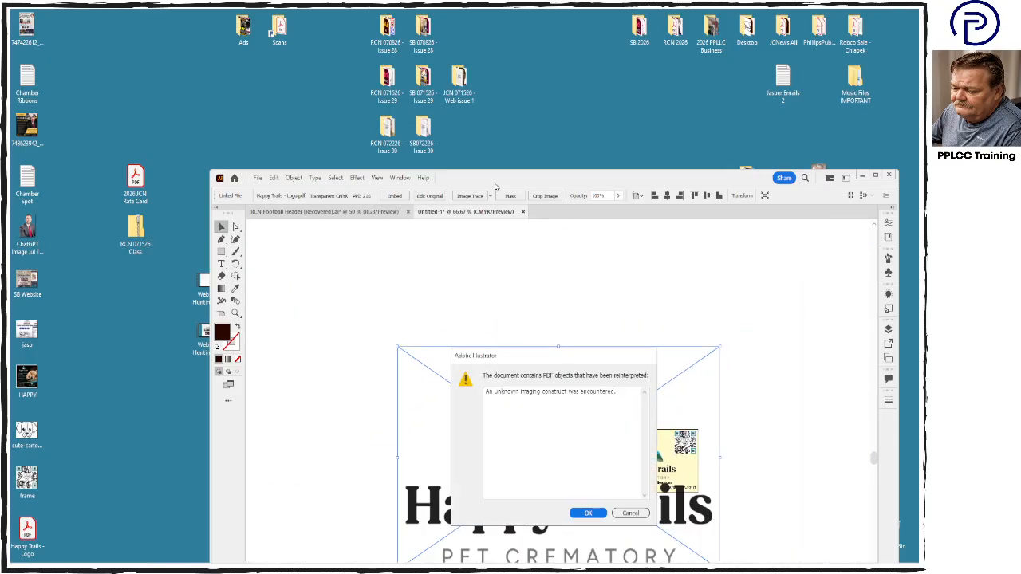
{"action": "left_click", "coordinate": [588, 513]}
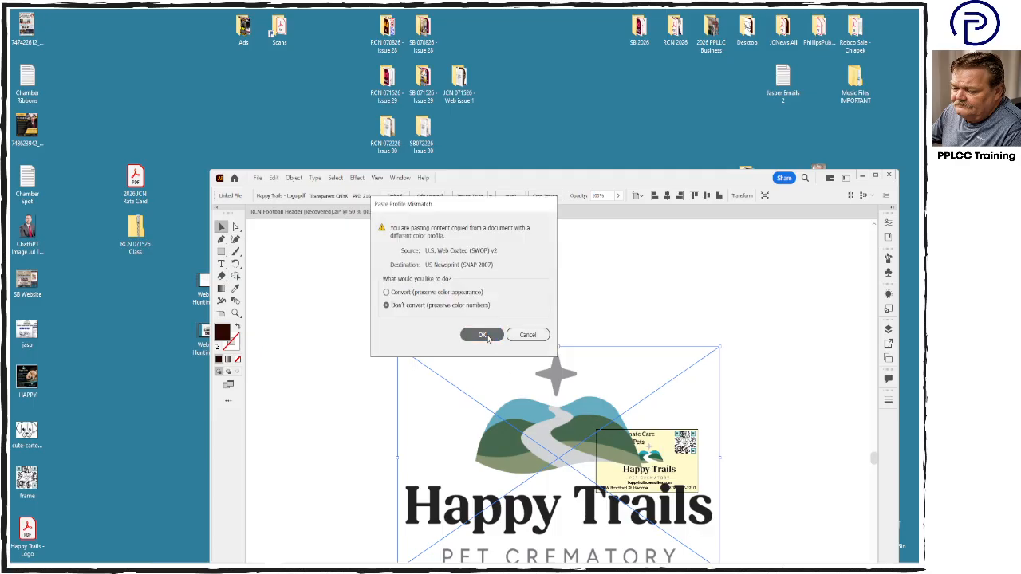
{"action": "left_click", "coordinate": [482, 334]}
- Move the embedded logo clear of the card and scale it down proportionally to about the card's width
{"action": "left_click_drag", "start_coordinate": [554, 426], "coordinate": [435, 363]}
{"action": "left_click", "coordinate": [645, 464]}
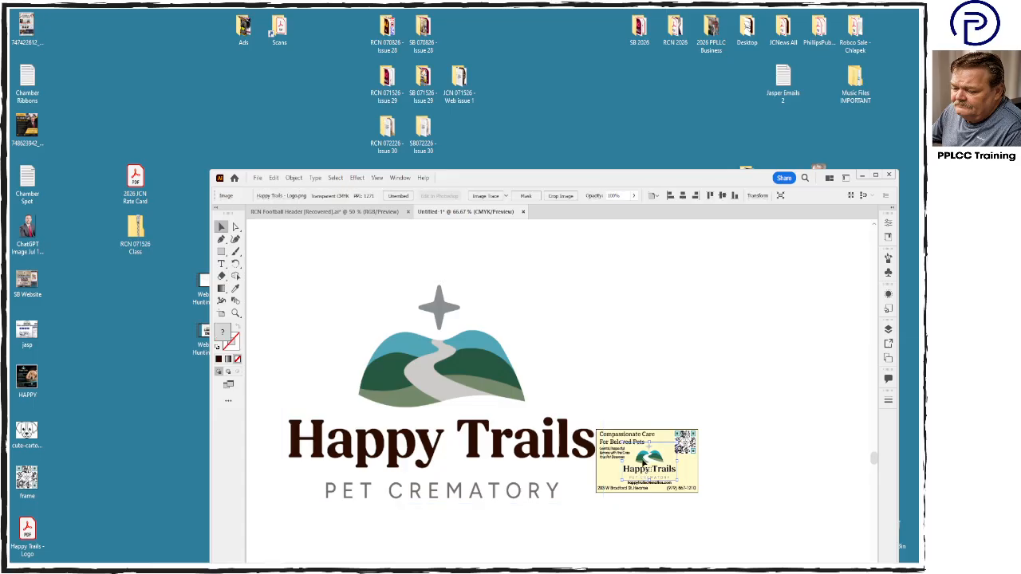
{"action": "left_click", "coordinate": [462, 359]}
{"action": "left_click_drag", "start_coordinate": [604, 281], "coordinate": [381, 435]}
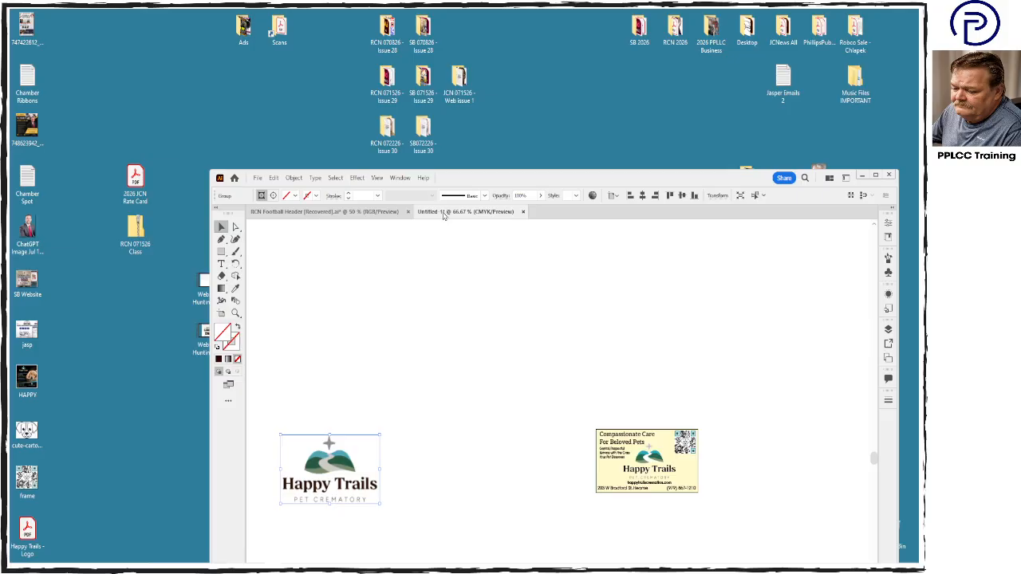
{"action": "left_click_drag", "start_coordinate": [344, 479], "coordinate": [496, 418]}
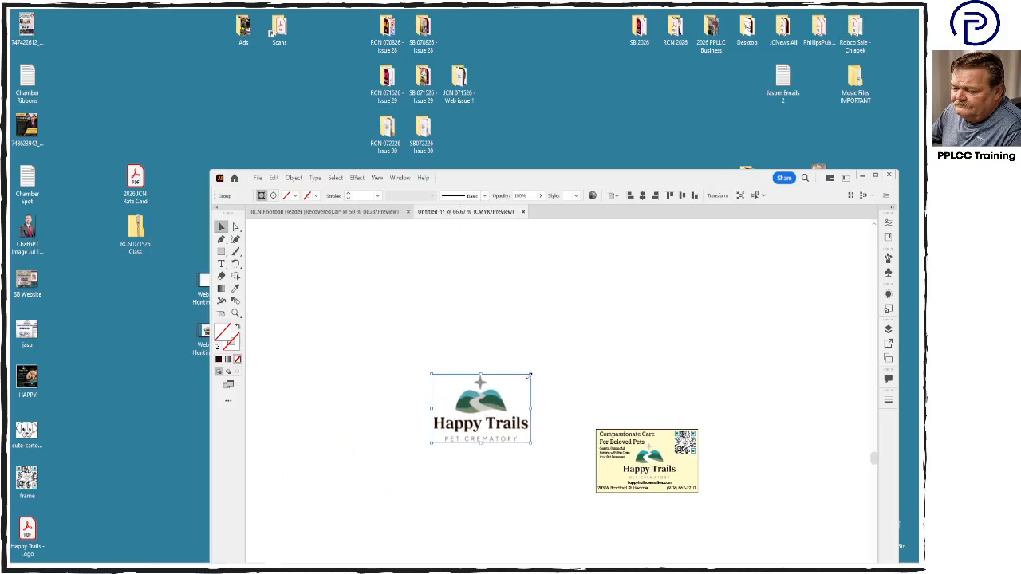
- Replace the old logo on the card with the embedded one, scaled down to fit above the website address
{"action": "left_click_drag", "start_coordinate": [529, 375], "coordinate": [653, 459]}
{"action": "left_click", "coordinate": [646, 463]}
{"action": "left_click", "coordinate": [590, 460]}
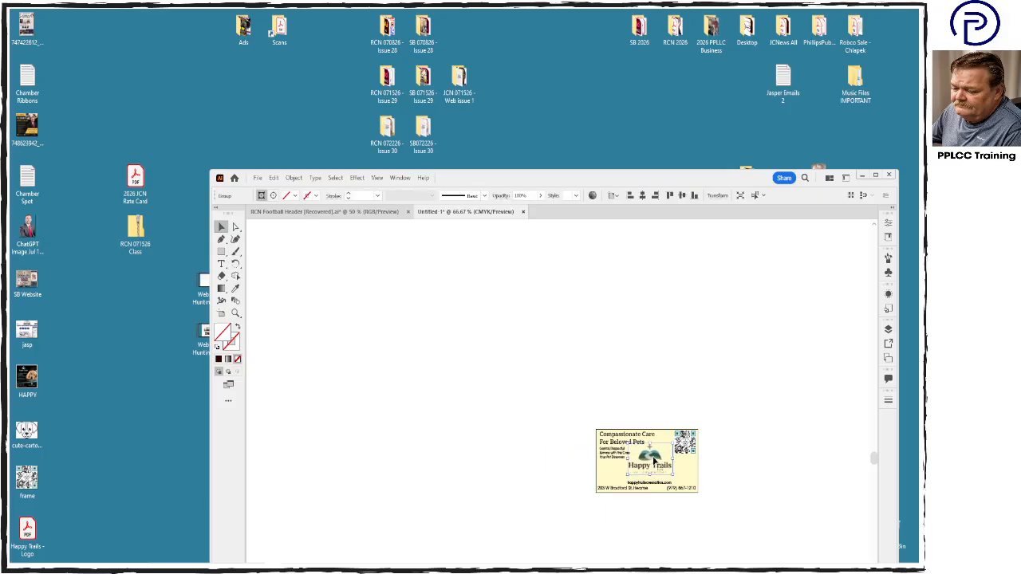
{"action": "scroll", "coordinate": [653, 461], "scroll_direction": "up", "scroll_amount": 4}
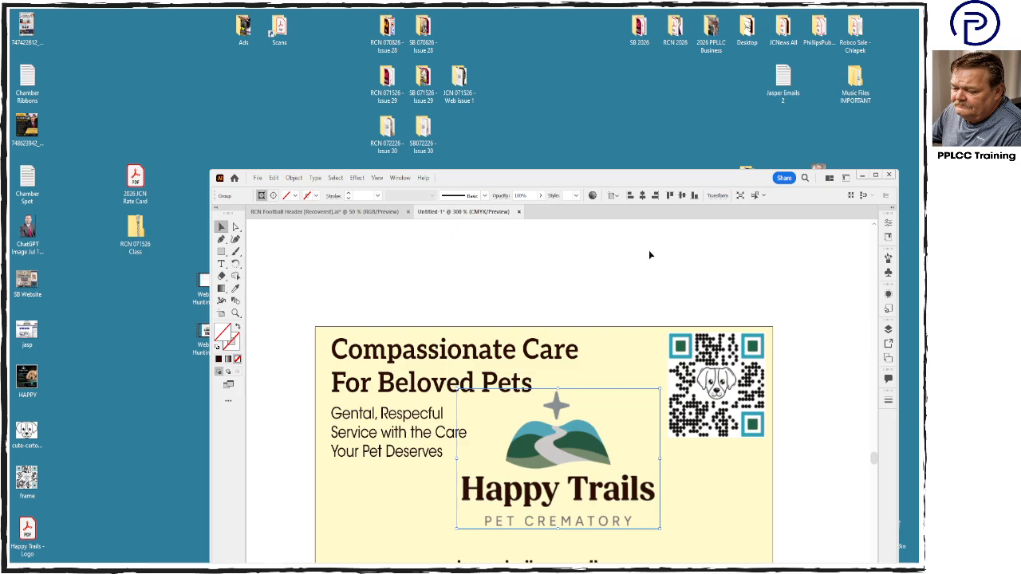
{"action": "left_click_drag", "start_coordinate": [670, 175], "coordinate": [662, 46]}
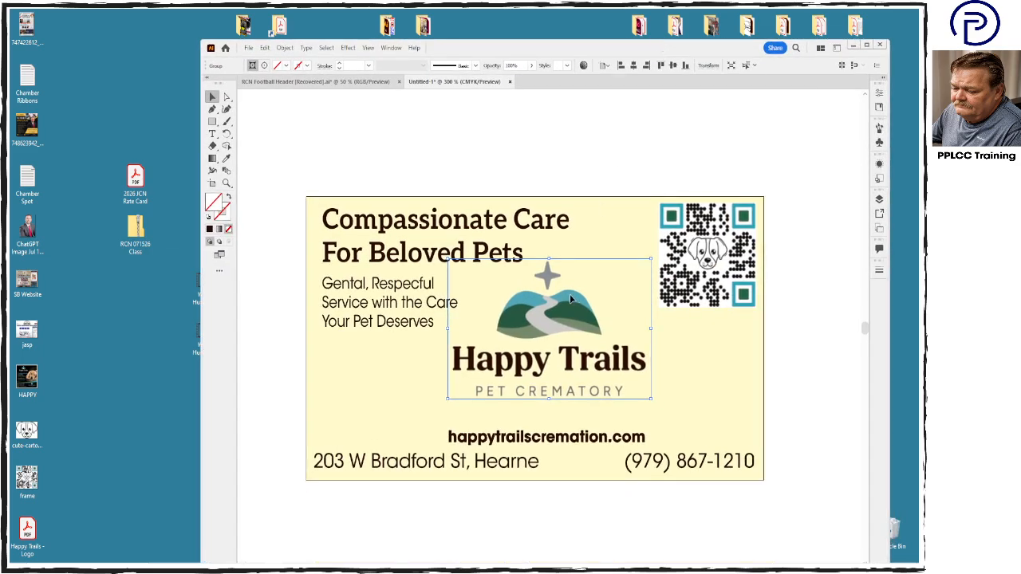
- Enlarge the Happy Trails logo proportionally and position it centrally just above the website address
{"action": "left_click_drag", "start_coordinate": [652, 398], "coordinate": [696, 429]}
{"action": "left_click_drag", "start_coordinate": [651, 389], "coordinate": [635, 387]}
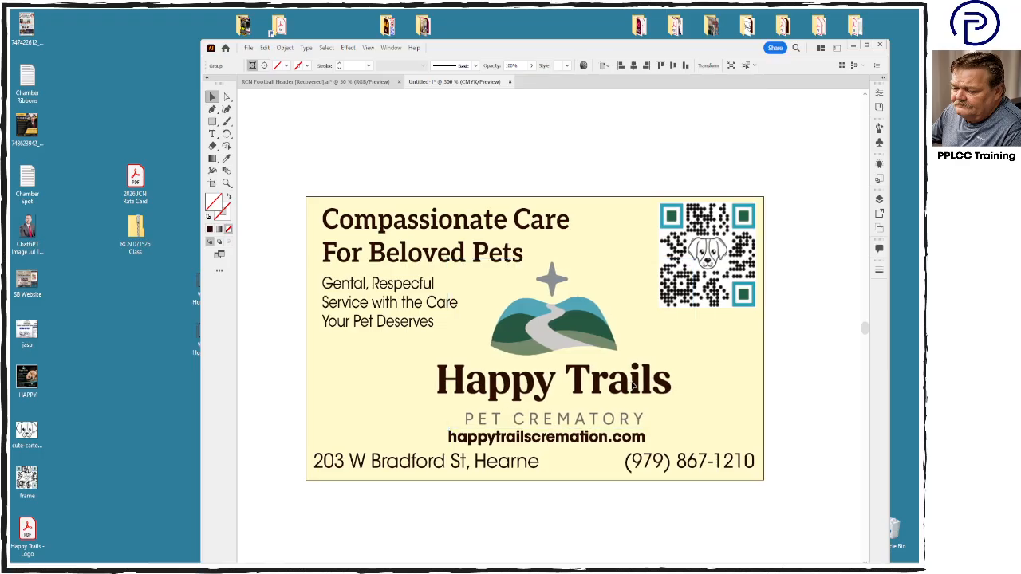
{"action": "key", "text": "Up"}
{"action": "key", "text": "Up"}
{"action": "key", "text": "Up"}
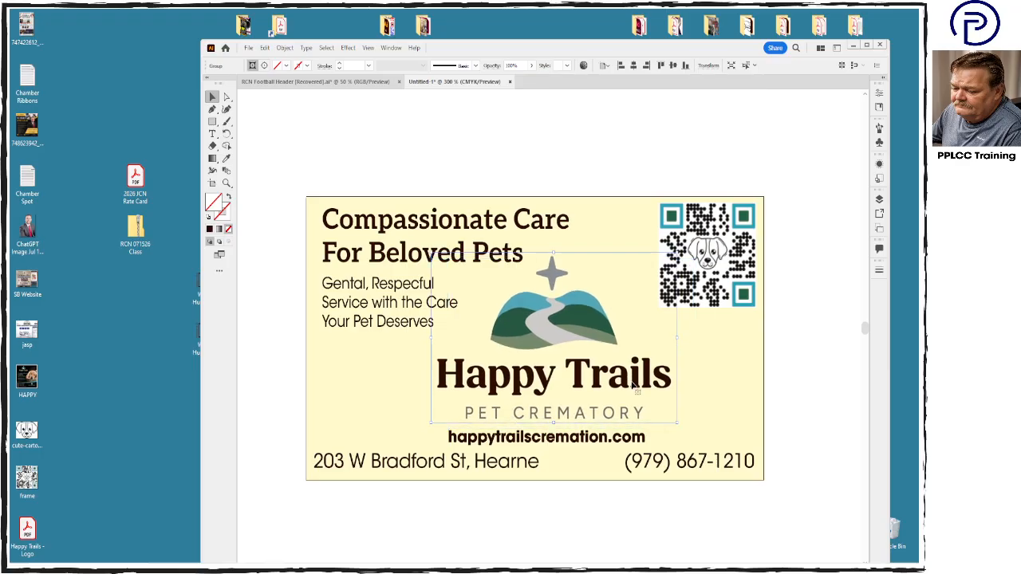
{"action": "key", "text": "Down"}
- Recolor the website address with the dark green sampled from the logo's hills
{"action": "left_click", "coordinate": [624, 443]}
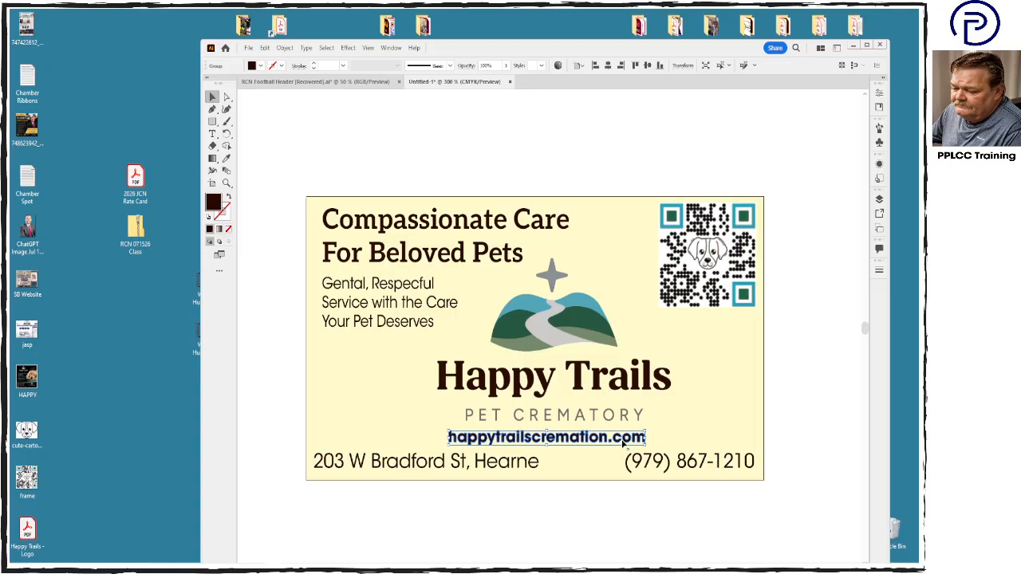
{"action": "left_click", "coordinate": [226, 159]}
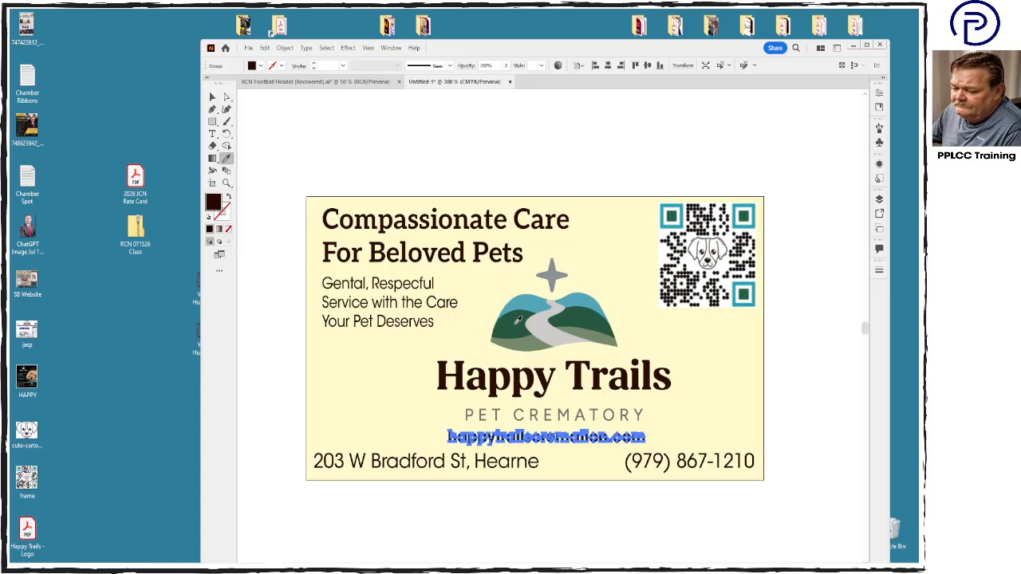
{"action": "left_click", "coordinate": [517, 319]}
{"action": "left_click", "coordinate": [212, 96]}
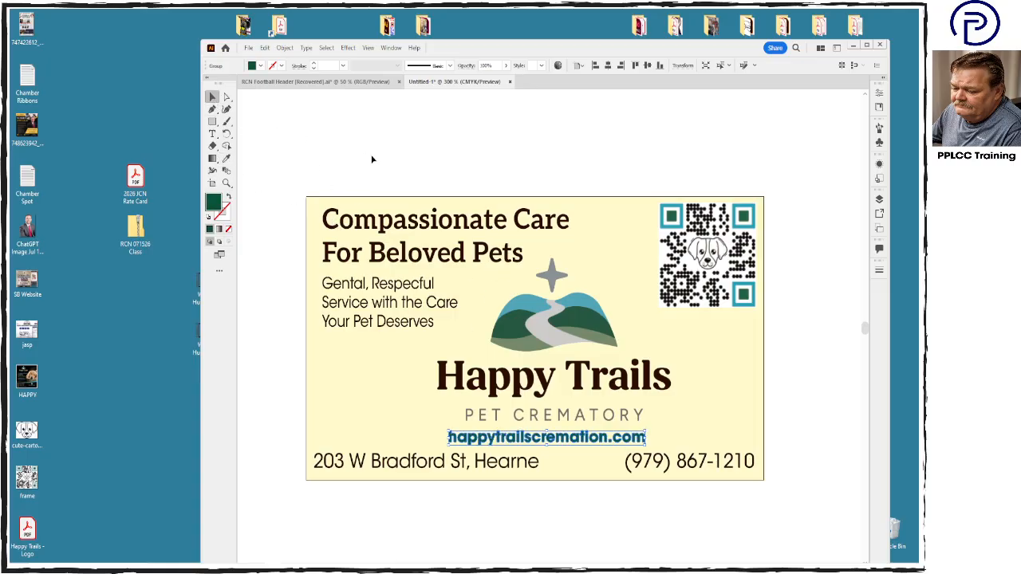
{"action": "left_click", "coordinate": [372, 160]}
- Recolor the "Compassionate Care For Beloved Pets" headline with the logo's dark green and check the fill's CMYK values
{"action": "left_click", "coordinate": [444, 231]}
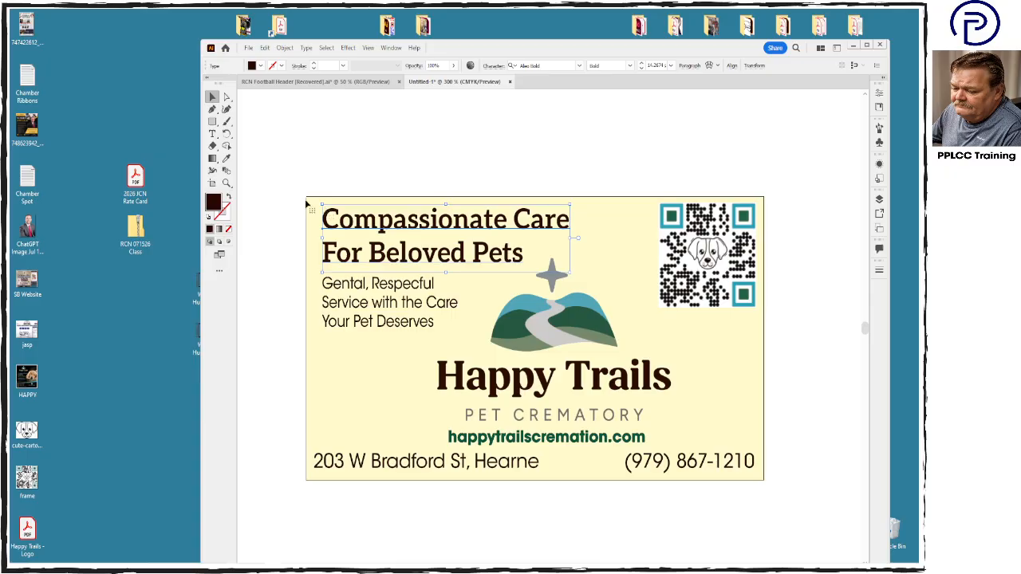
{"action": "left_click", "coordinate": [226, 159]}
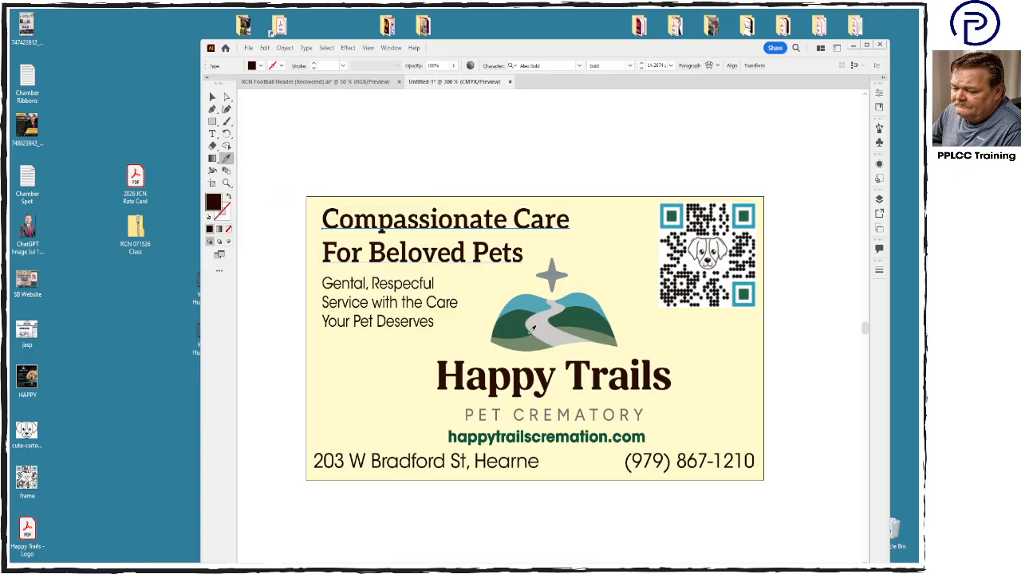
{"action": "left_click", "coordinate": [517, 319]}
{"action": "left_click", "coordinate": [213, 98]}
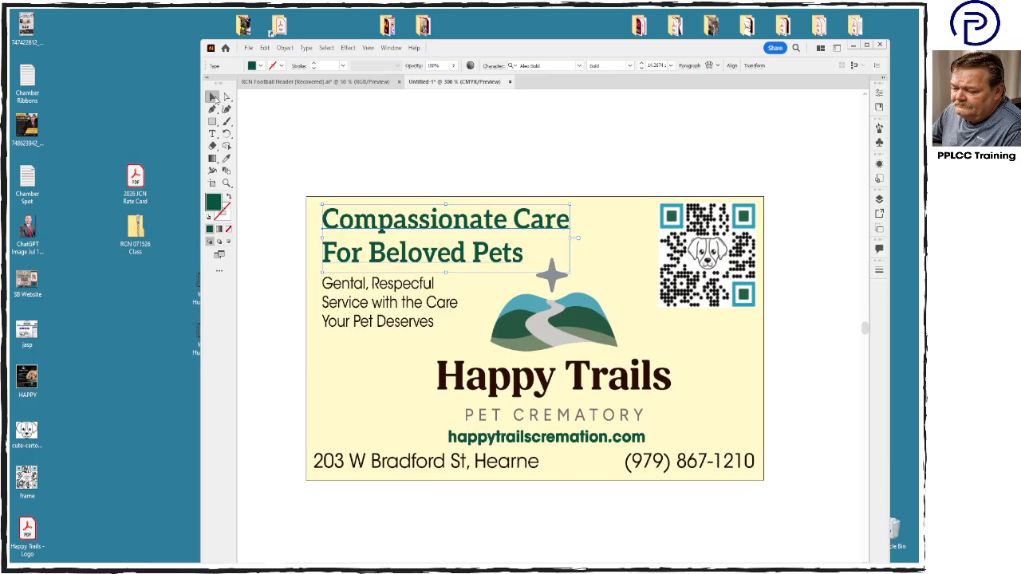
{"action": "double_click", "coordinate": [215, 209]}
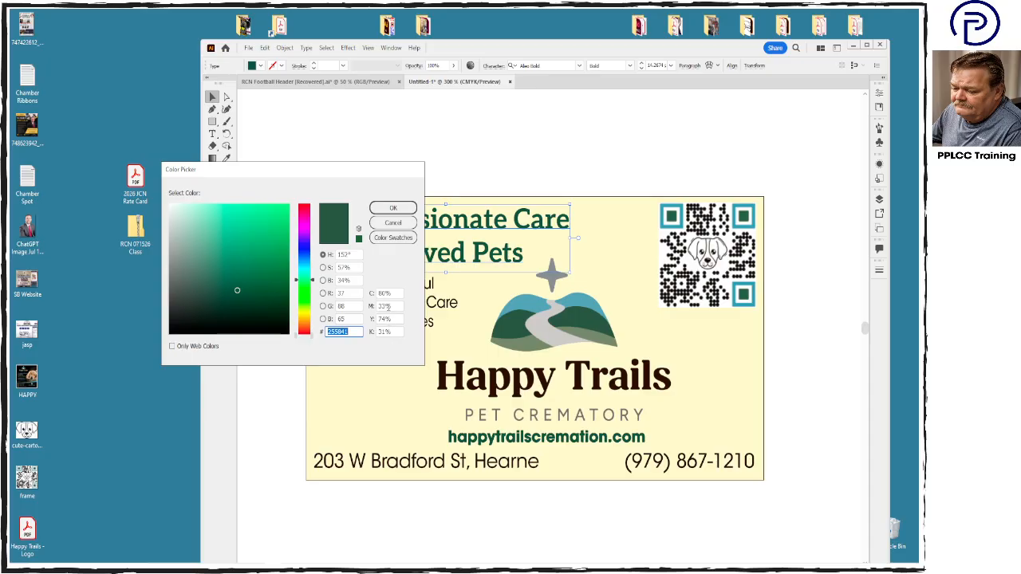
{"action": "left_click", "coordinate": [391, 208]}
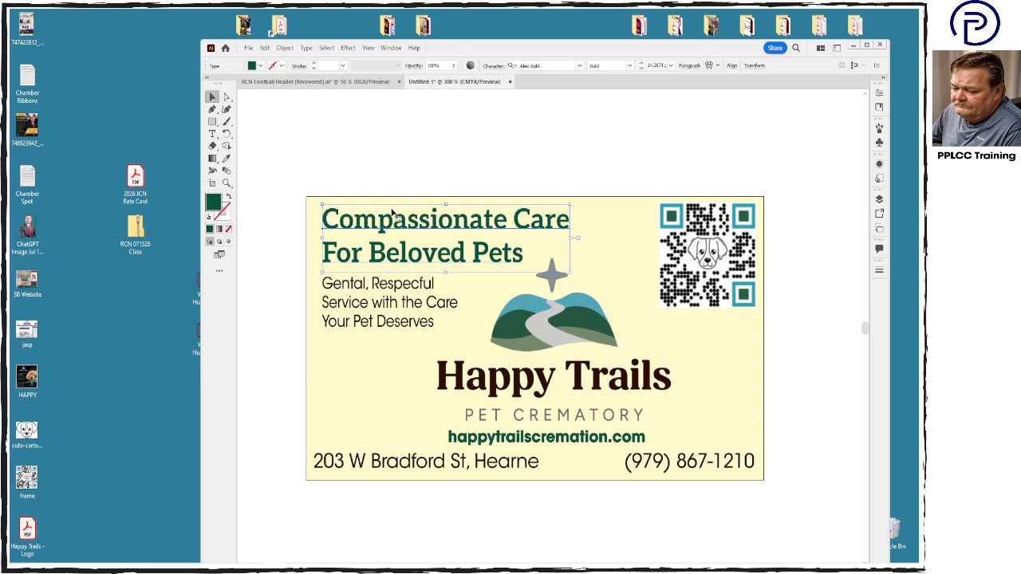
{"action": "left_click", "coordinate": [328, 141]}
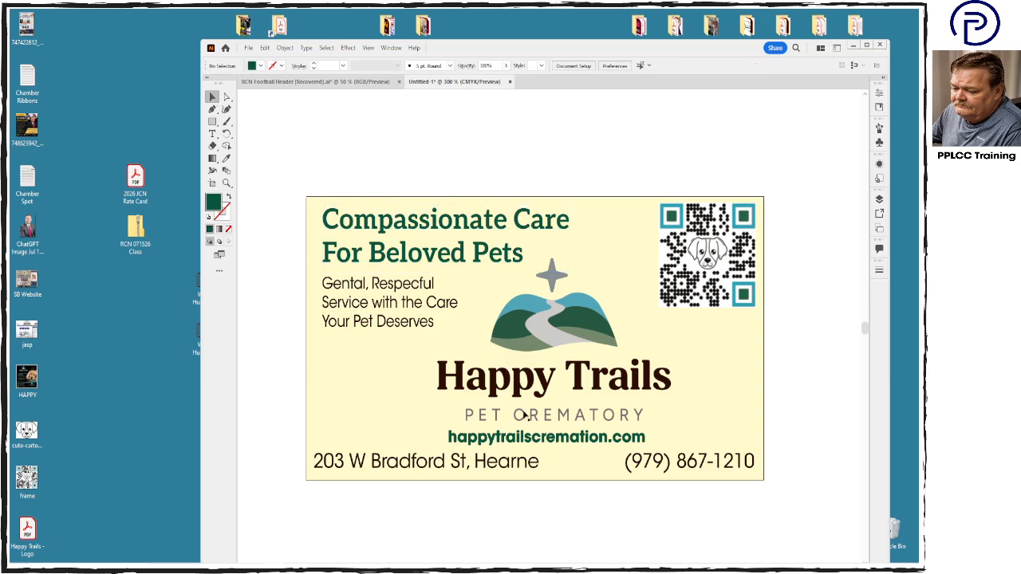
- Inspect the website address, the headline and the QR code image by selecting each in turn
{"action": "left_click", "coordinate": [535, 439]}
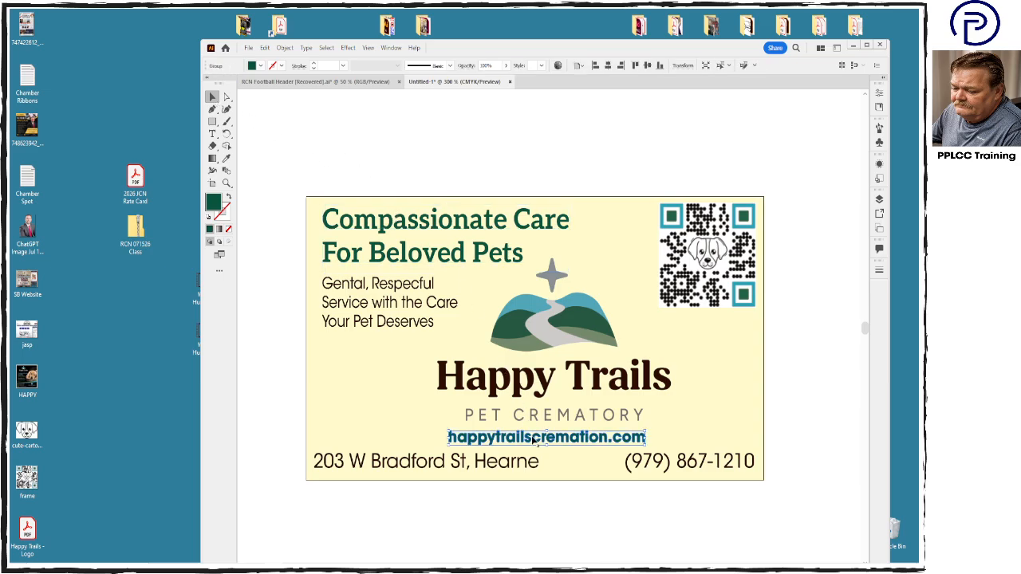
{"action": "left_click", "coordinate": [479, 224]}
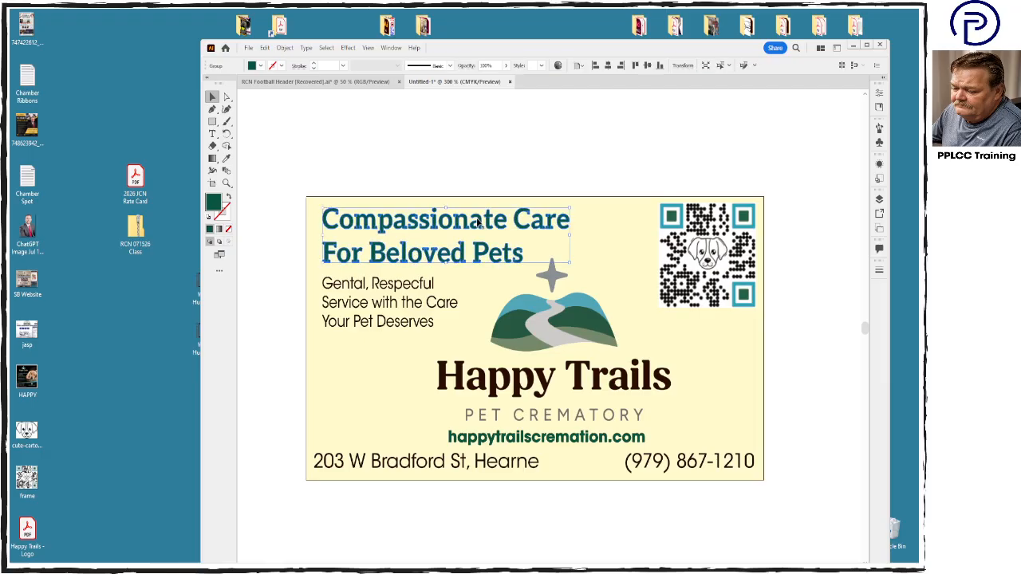
{"action": "left_click", "coordinate": [595, 183]}
{"action": "left_click", "coordinate": [712, 252]}
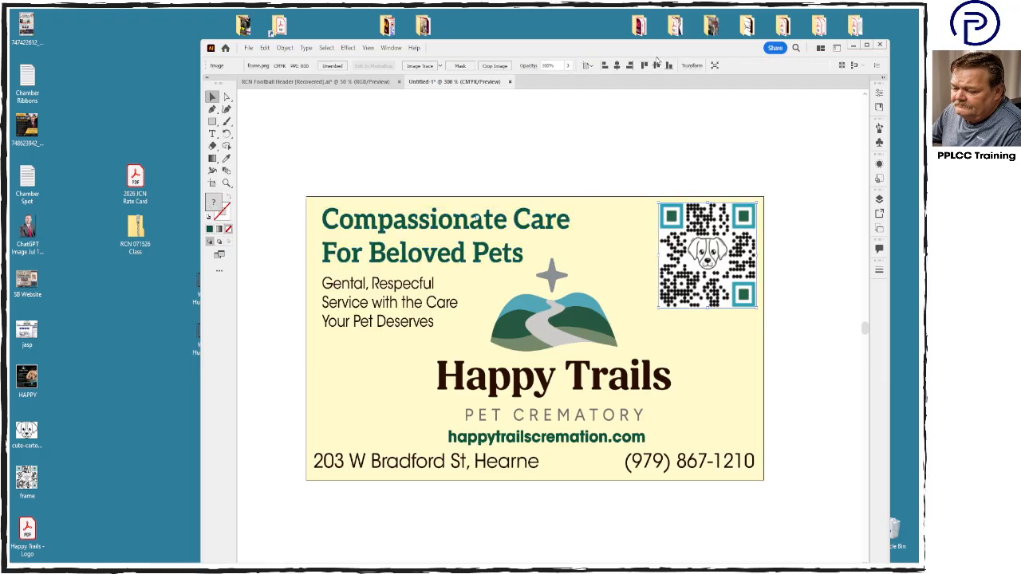
- Open the desktop QR code image "frame" in Photoshop and convert it to CMYK color mode
{"action": "left_click_drag", "start_coordinate": [656, 59], "coordinate": [670, 111]}
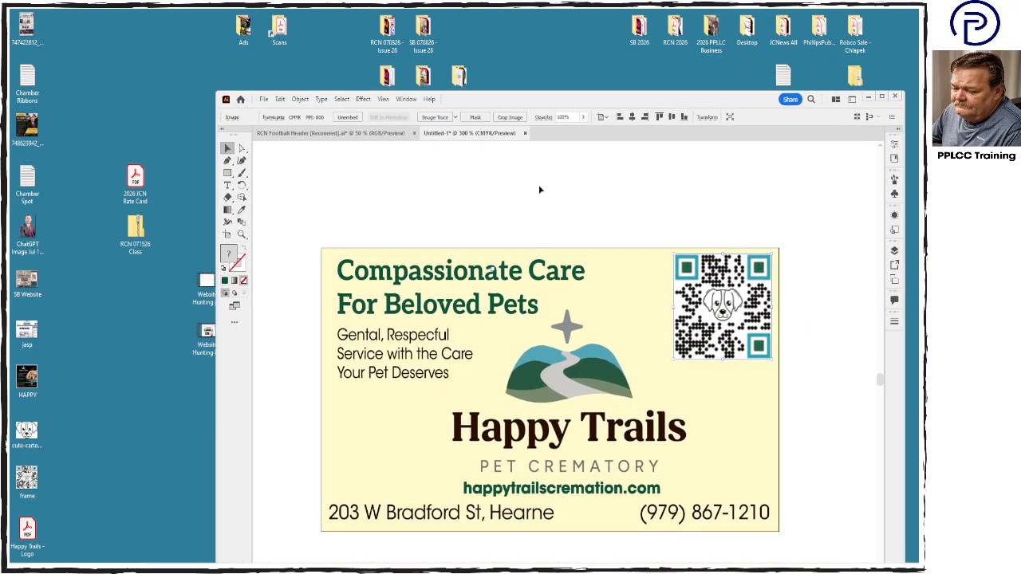
{"action": "double_click", "coordinate": [27, 479]}
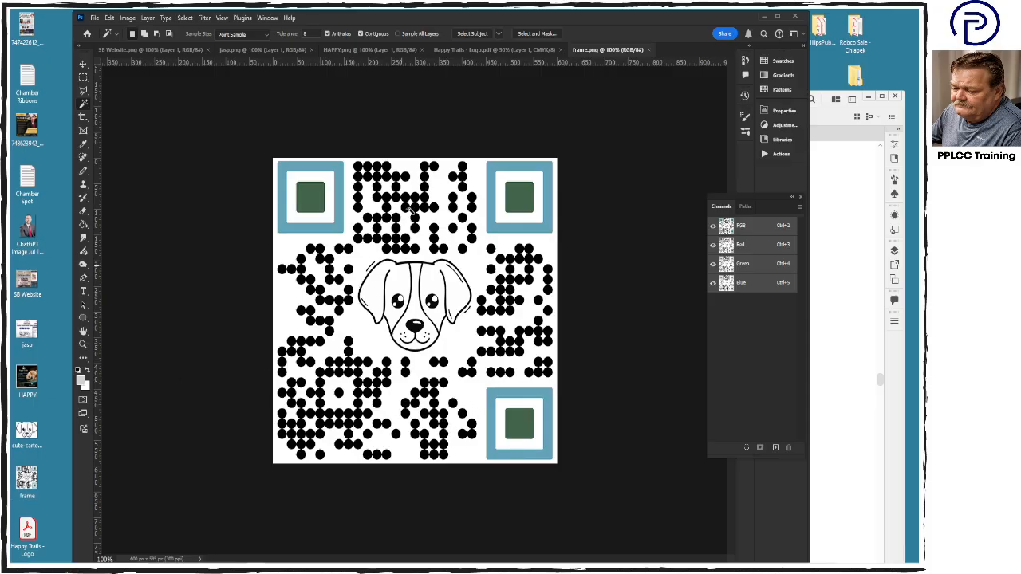
{"action": "left_click", "coordinate": [124, 18]}
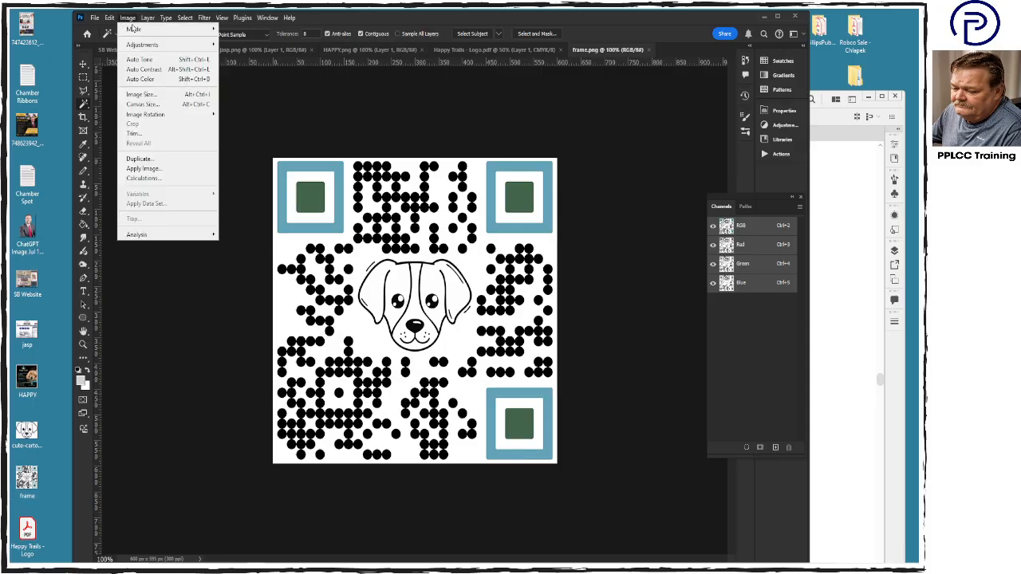
{"action": "mouse_move", "coordinate": [138, 30]}
{"action": "left_click", "coordinate": [243, 77]}
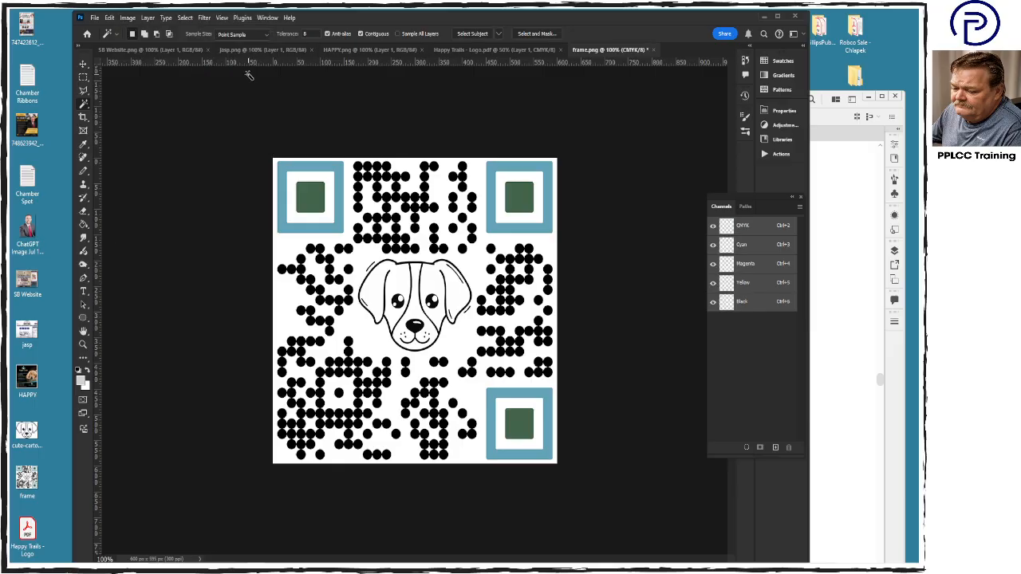
- Examine the QR code's Black, Yellow, Magenta and Cyan channels one by one and return to the CMYK composite
{"action": "left_click", "coordinate": [754, 309]}
{"action": "left_click", "coordinate": [739, 286]}
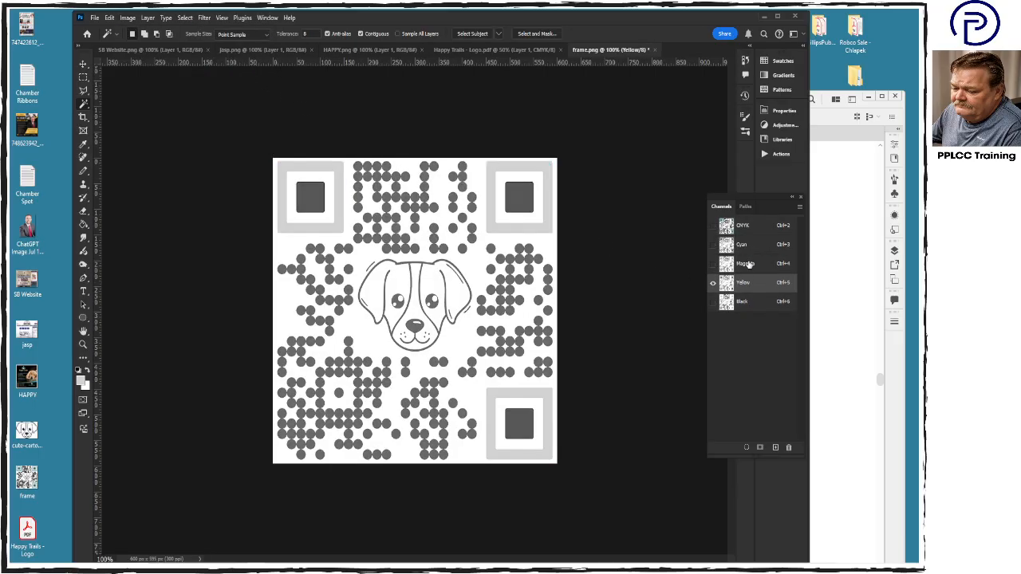
{"action": "left_click", "coordinate": [749, 264]}
{"action": "left_click", "coordinate": [748, 245]}
{"action": "left_click", "coordinate": [751, 227]}
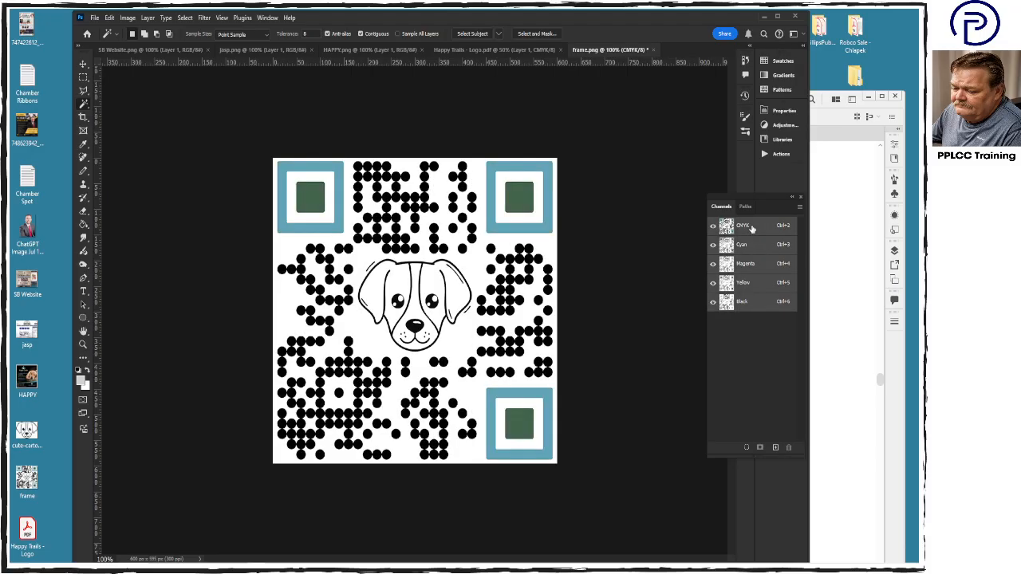
- Select everything except the QR code's three colored corner squares and fill that area with white in the Cyan channel
{"action": "left_click", "coordinate": [83, 90]}
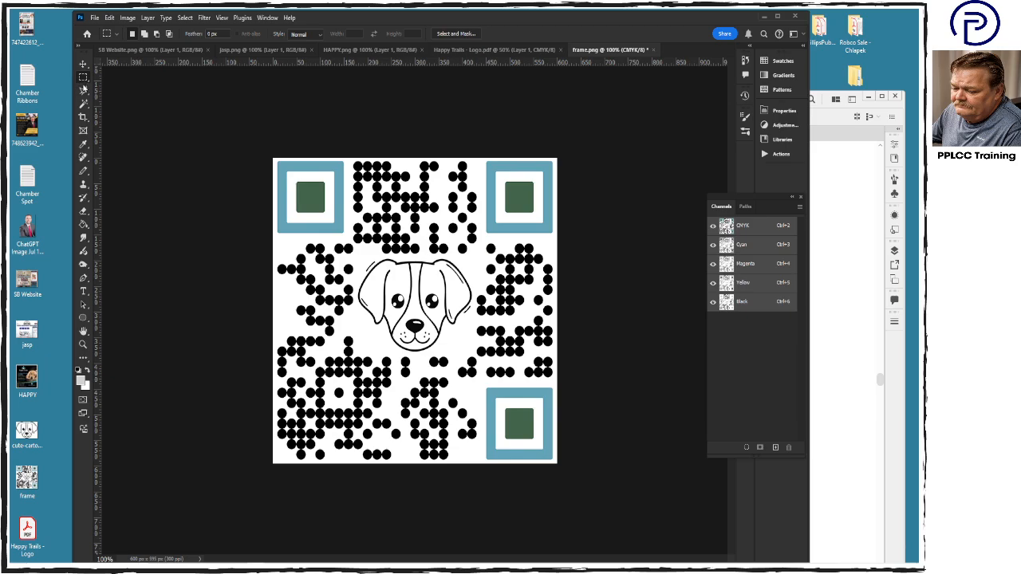
{"action": "mouse_move", "coordinate": [347, 154]}
{"action": "left_mouse_down"}
{"action": "mouse_move", "coordinate": [351, 239]}
{"action": "mouse_move", "coordinate": [273, 242]}
{"action": "mouse_move", "coordinate": [257, 361]}
{"action": "mouse_move", "coordinate": [271, 467]}
{"action": "mouse_move", "coordinate": [409, 476]}
{"action": "mouse_move", "coordinate": [484, 464]}
{"action": "mouse_move", "coordinate": [489, 388]}
{"action": "mouse_move", "coordinate": [568, 383]}
{"action": "mouse_move", "coordinate": [581, 277]}
{"action": "mouse_move", "coordinate": [573, 230]}
{"action": "mouse_move", "coordinate": [559, 241]}
{"action": "mouse_move", "coordinate": [483, 242]}
{"action": "mouse_move", "coordinate": [481, 147]}
{"action": "mouse_move", "coordinate": [371, 161]}
{"action": "left_mouse_up"}
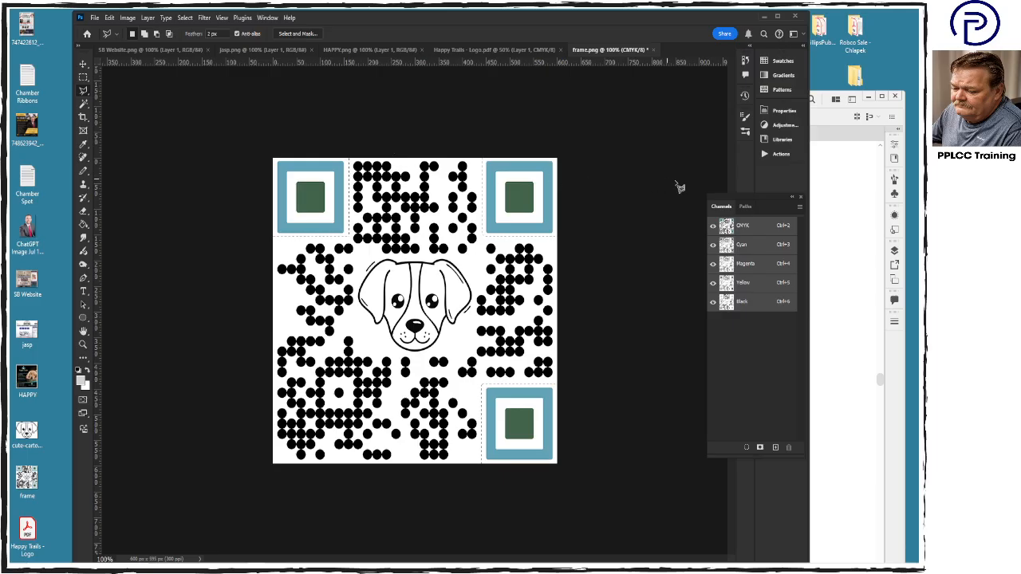
{"action": "left_click", "coordinate": [758, 245]}
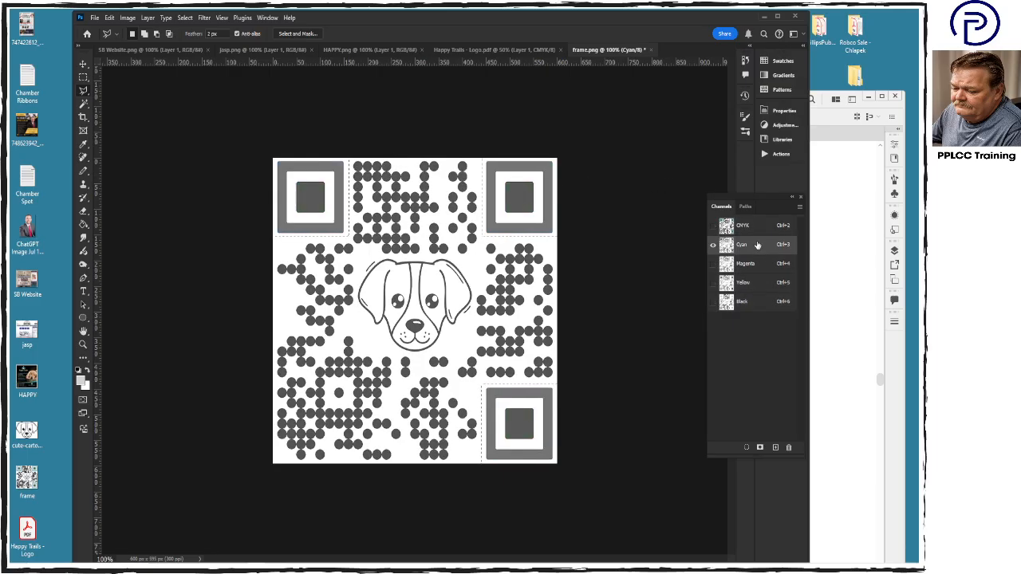
{"action": "key", "text": "shift+BackSpace"}
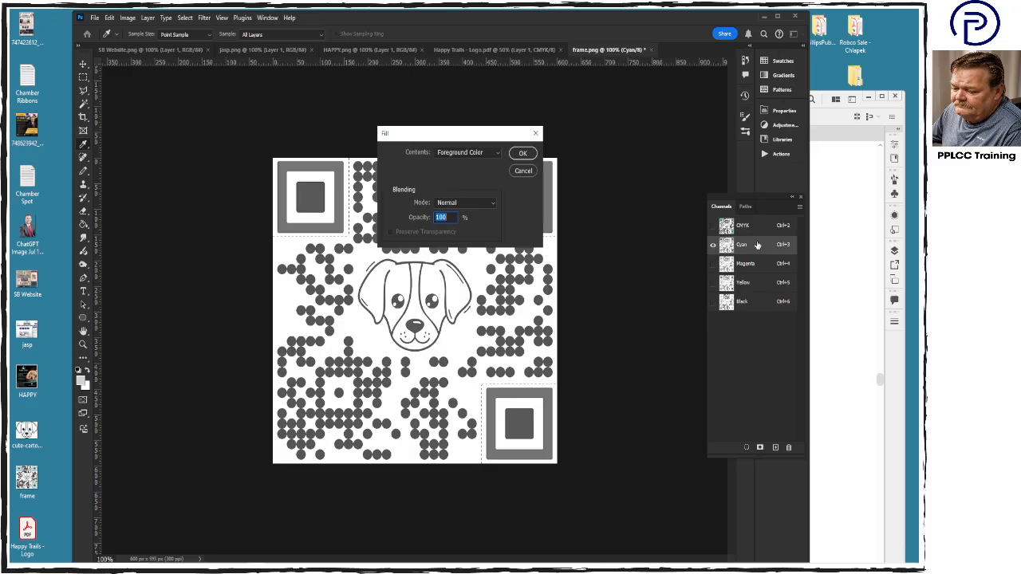
{"action": "left_click", "coordinate": [477, 154]}
{"action": "left_click", "coordinate": [477, 170]}
{"action": "left_click", "coordinate": [476, 157]}
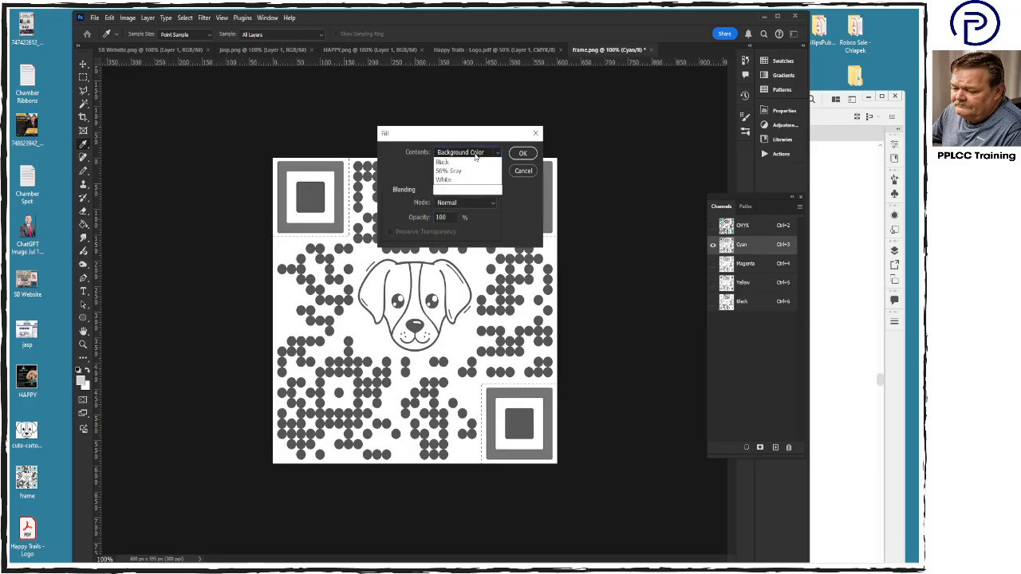
{"action": "left_click", "coordinate": [469, 249]}
{"action": "left_click", "coordinate": [525, 154]}
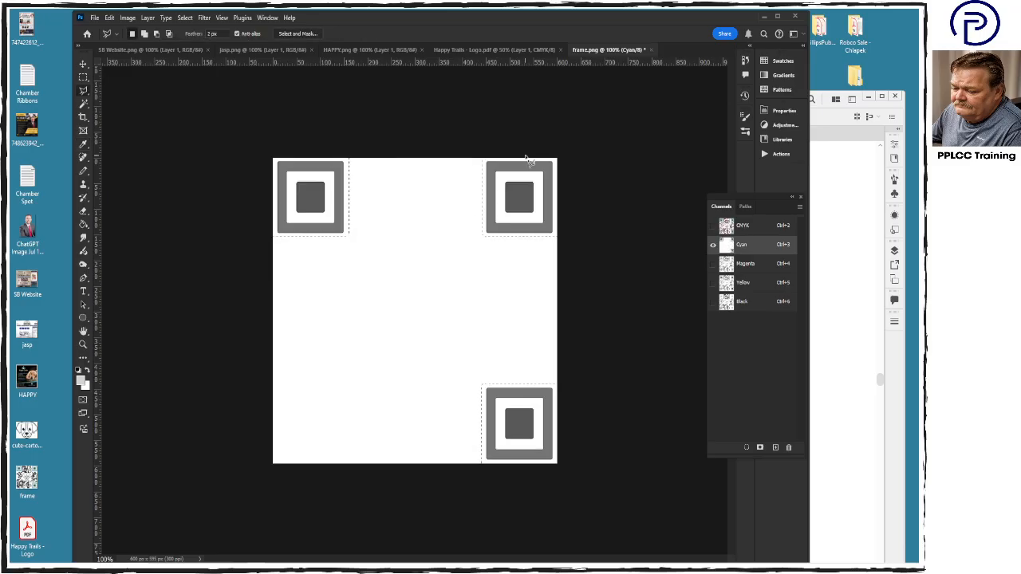
- Fill the same selected area with white in the Magenta channel and in the Yellow channel
{"action": "left_click", "coordinate": [765, 266]}
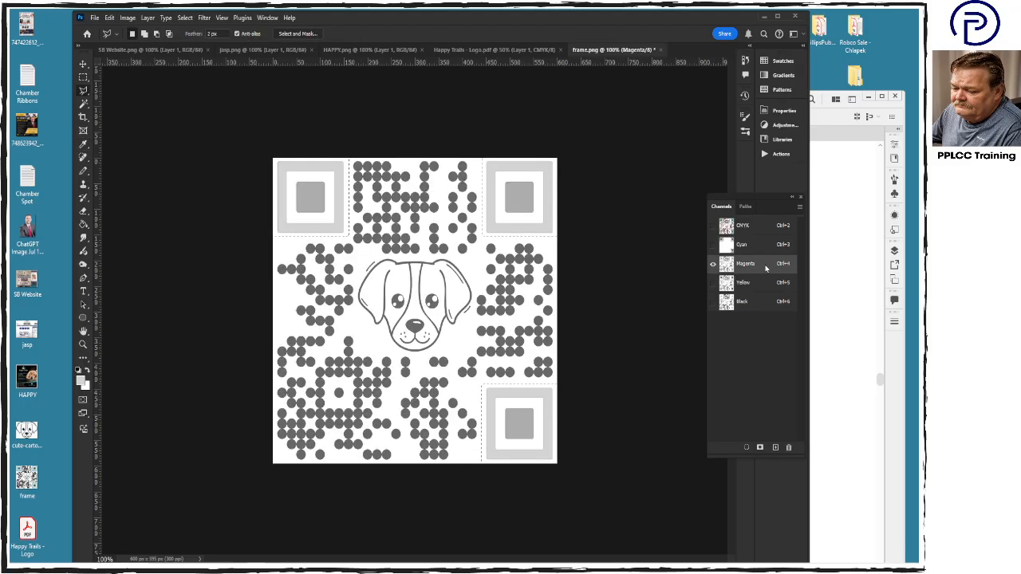
{"action": "key", "text": "shift+F5"}
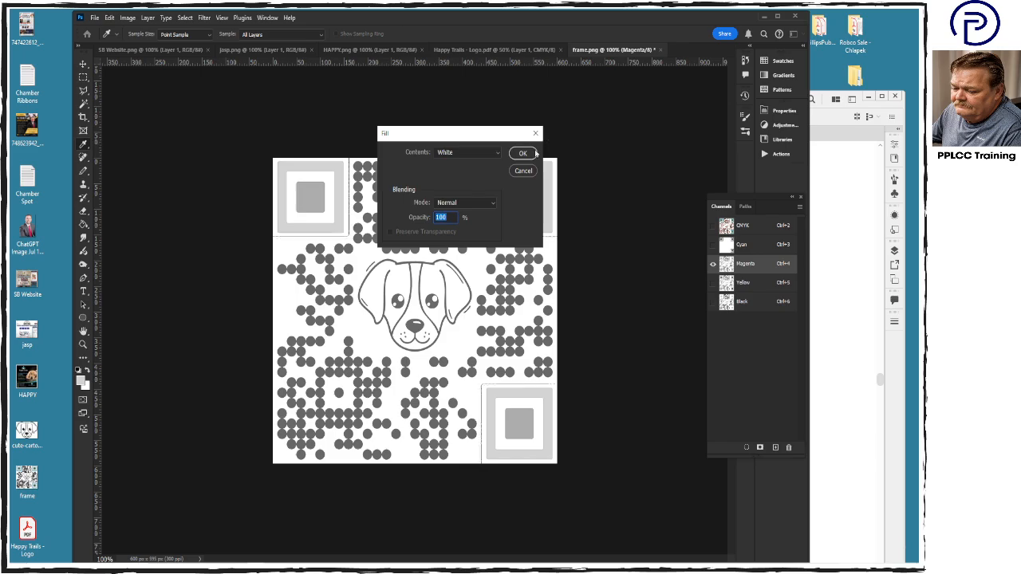
{"action": "left_click", "coordinate": [520, 154]}
{"action": "left_click", "coordinate": [754, 289]}
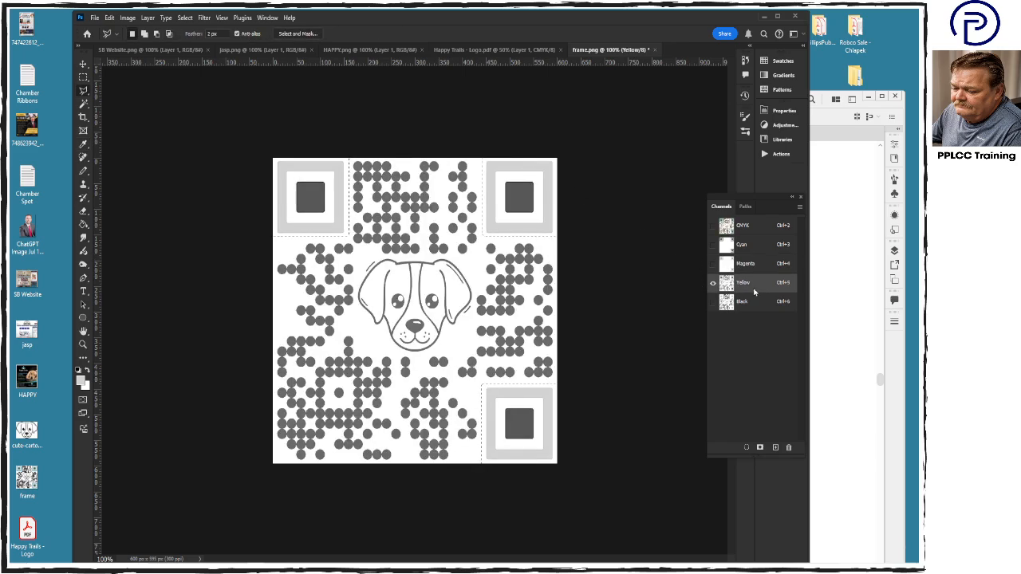
{"action": "key", "text": "shift+F5"}
{"action": "left_click", "coordinate": [520, 154]}
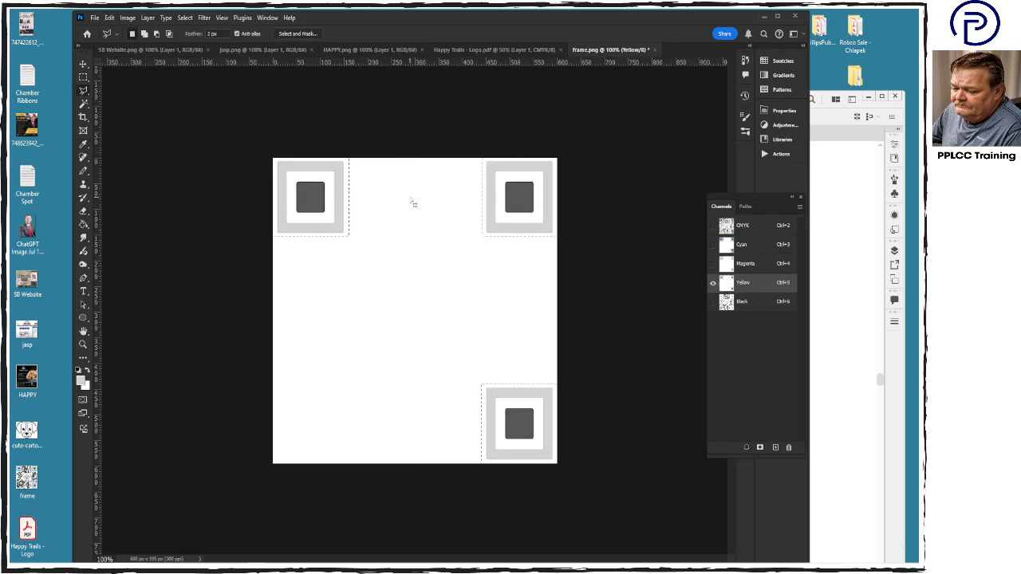
- Use Levels on the Black channel to turn the selected dots and dog drawing solid black and clean up the whites
{"action": "left_click", "coordinate": [753, 308]}
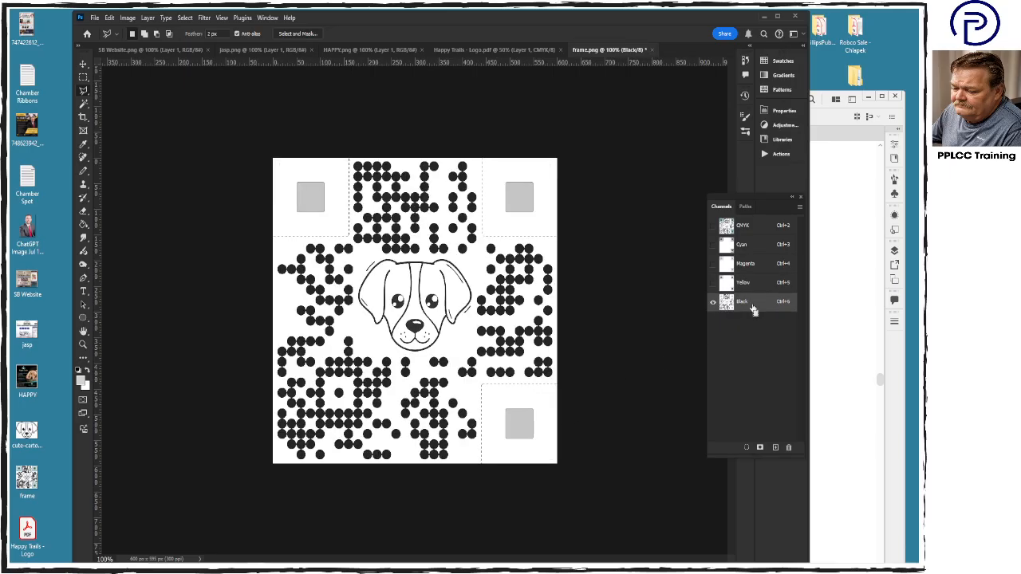
{"action": "key", "text": "ctrl+l"}
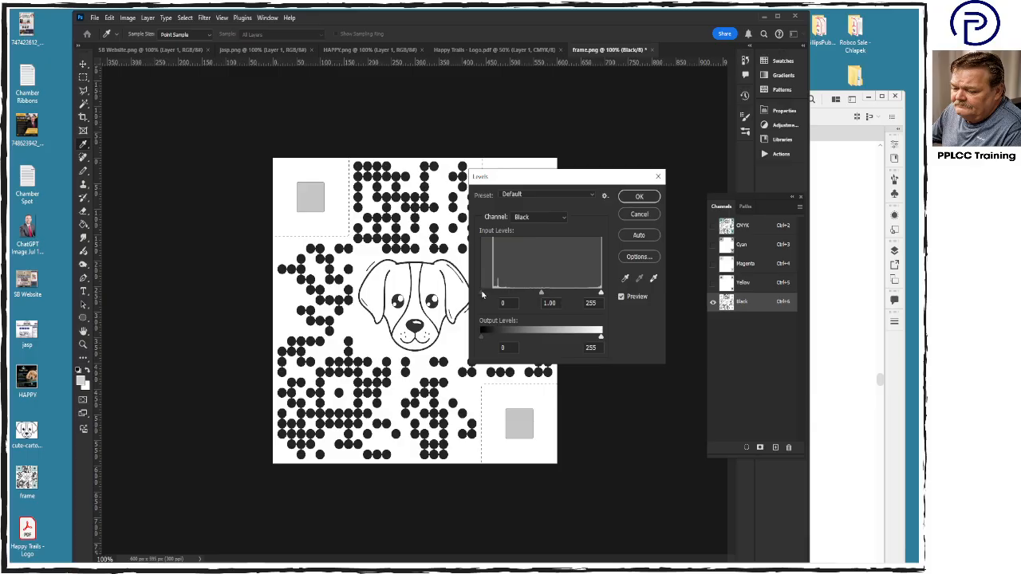
{"action": "left_click_drag", "start_coordinate": [482, 294], "coordinate": [507, 296]}
{"action": "left_click_drag", "start_coordinate": [602, 295], "coordinate": [588, 294]}
{"action": "left_click", "coordinate": [639, 199]}
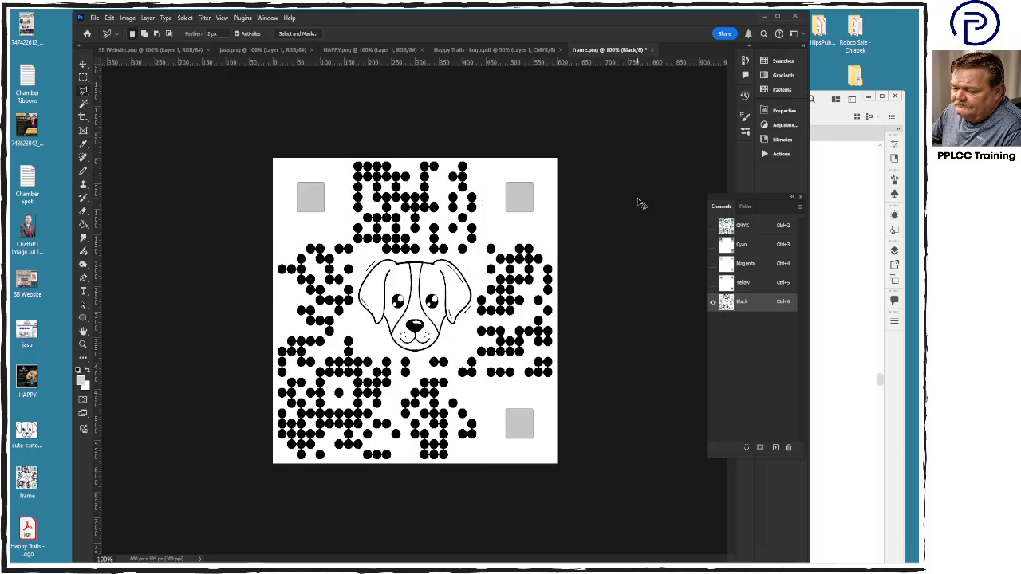
- Return to the CMYK composite, save the QR code as a maximum-quality JPEG named QR Happy, and close the document
{"action": "left_click", "coordinate": [761, 230]}
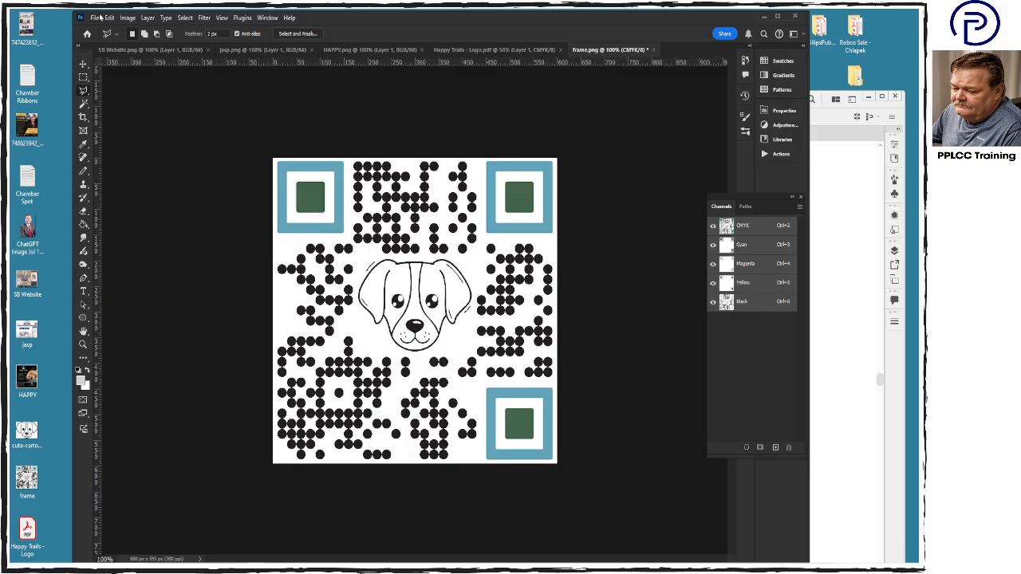
{"action": "key", "text": "ctrl+shift+s"}
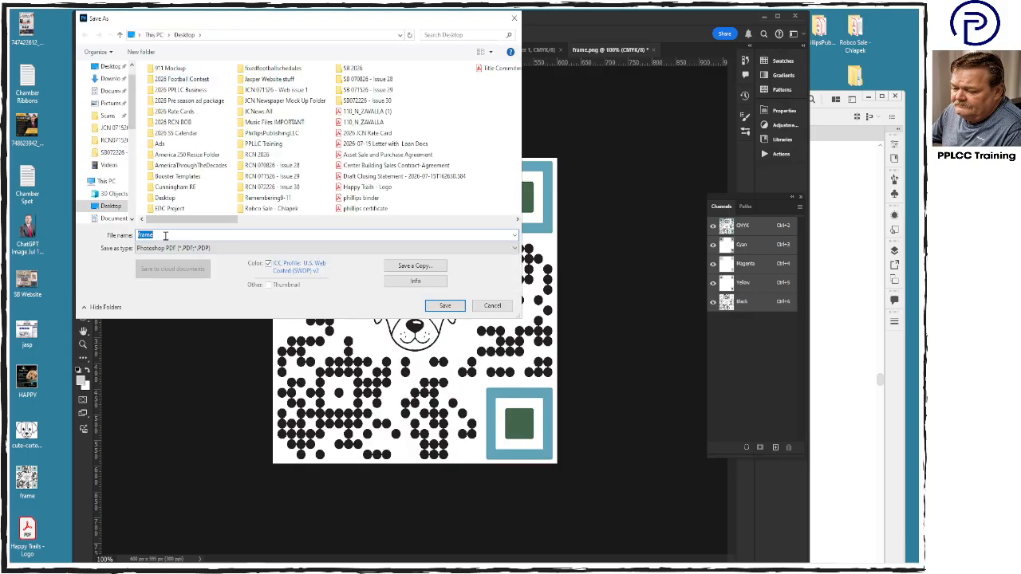
{"action": "type", "text": "QR Happy"}
{"action": "left_click", "coordinate": [227, 248]}
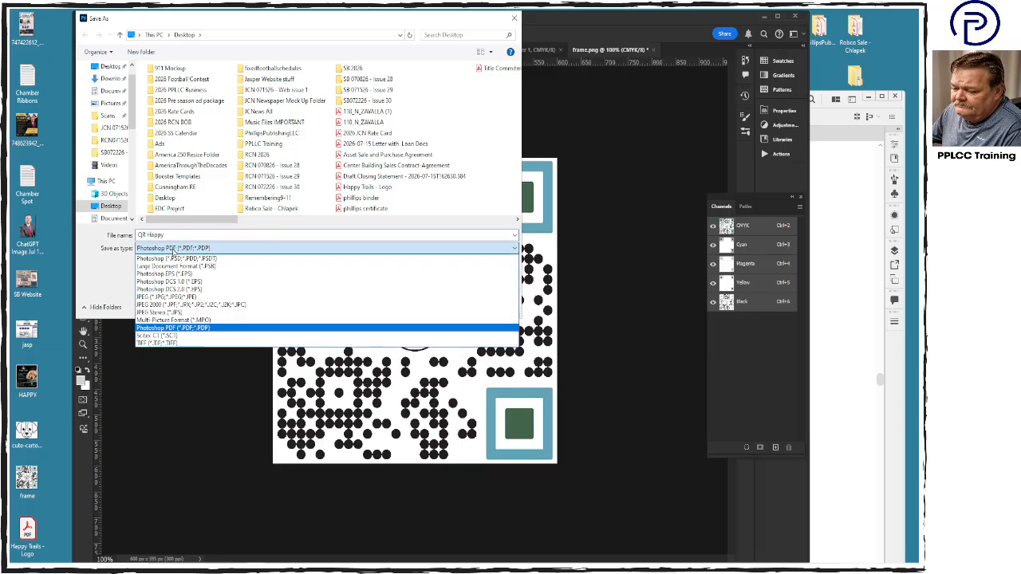
{"action": "left_click", "coordinate": [219, 298]}
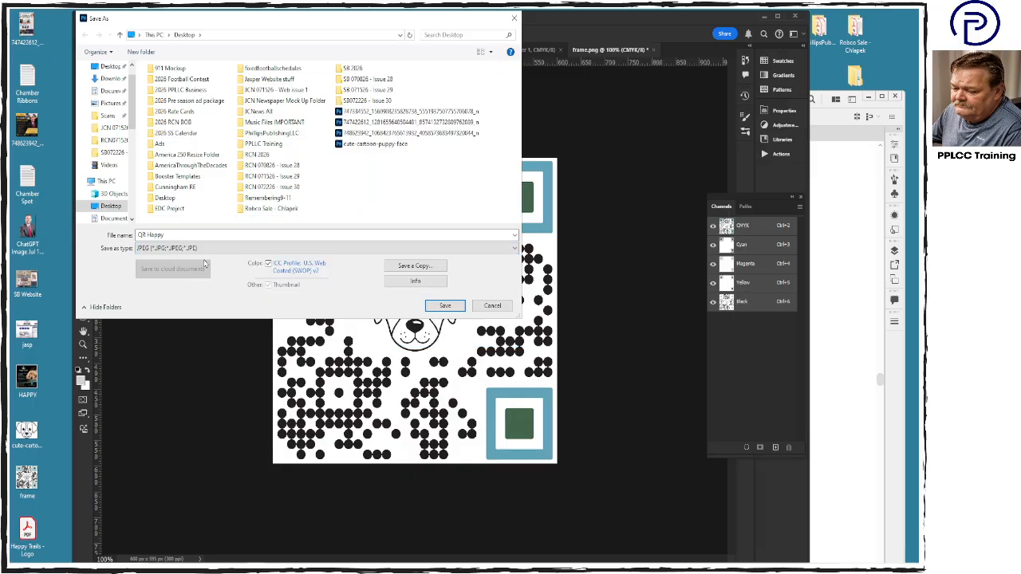
{"action": "left_click", "coordinate": [445, 308]}
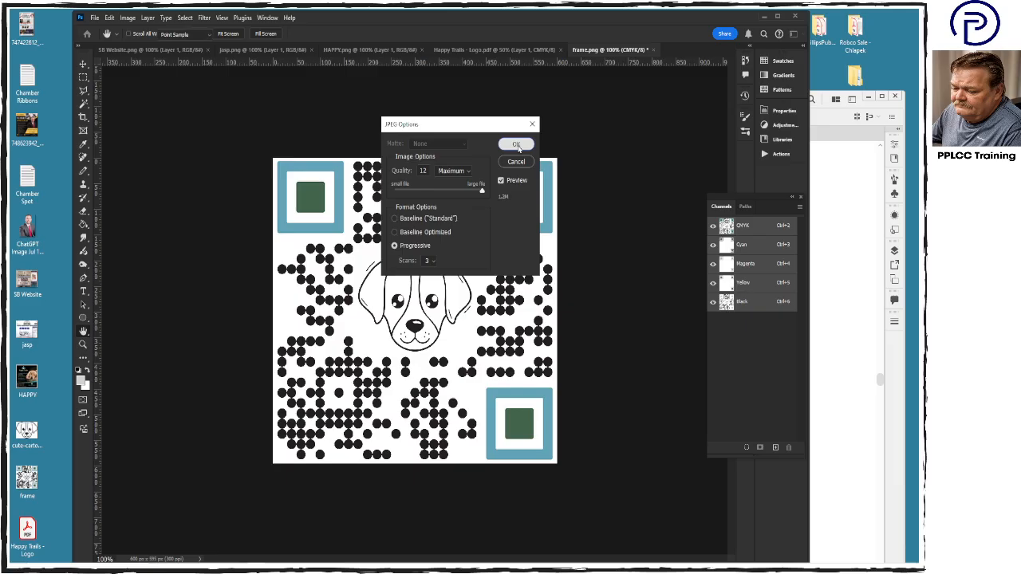
{"action": "left_click", "coordinate": [517, 145]}
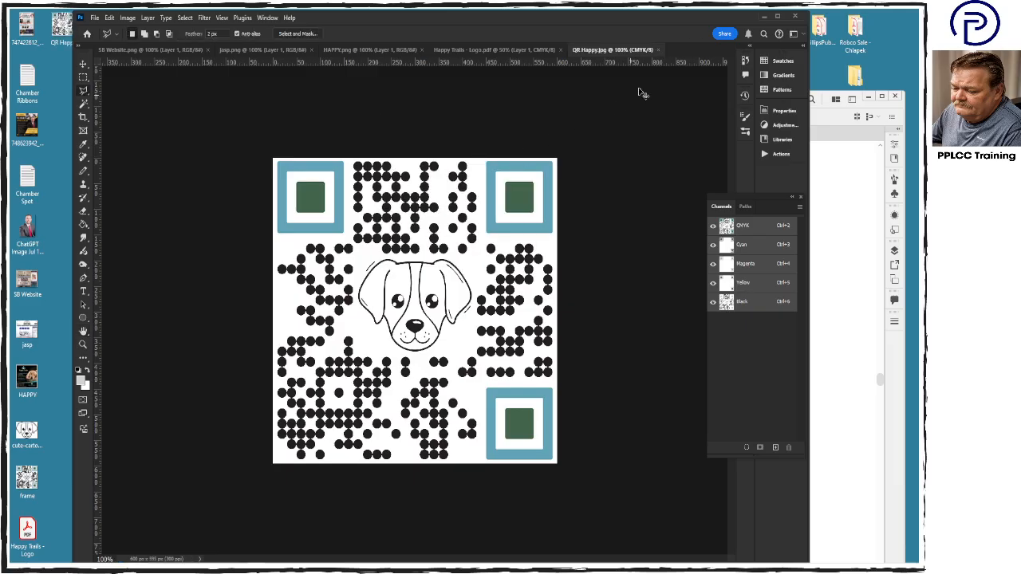
{"action": "key", "text": "ctrl+w"}
- Switch to Illustrator and replace the card's QR code with the embedded QR Happy JPEG, preserving color numbers
{"action": "left_click", "coordinate": [764, 16]}
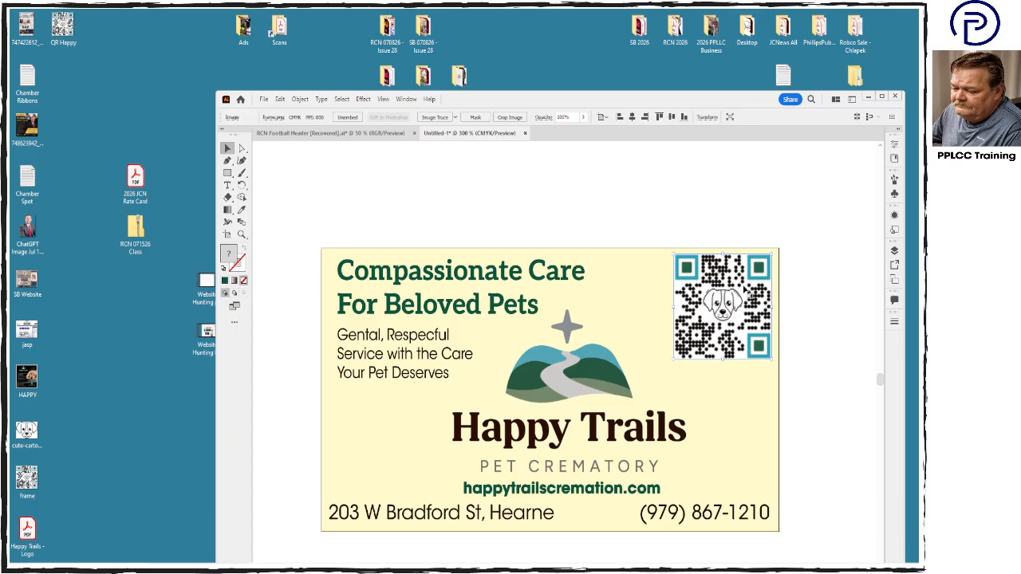
{"action": "key", "text": "Delete"}
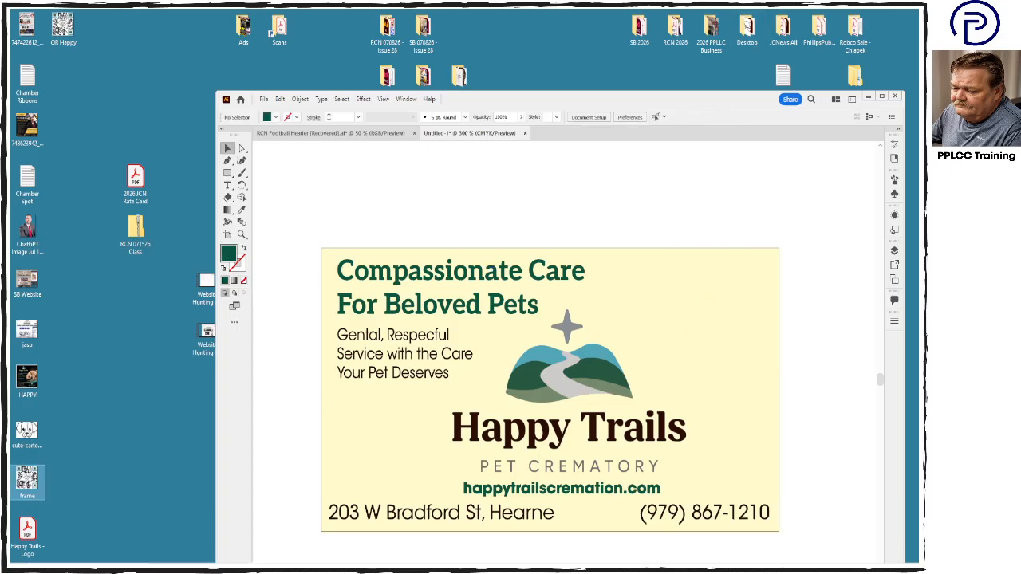
{"action": "left_click_drag", "start_coordinate": [64, 30], "coordinate": [794, 197]}
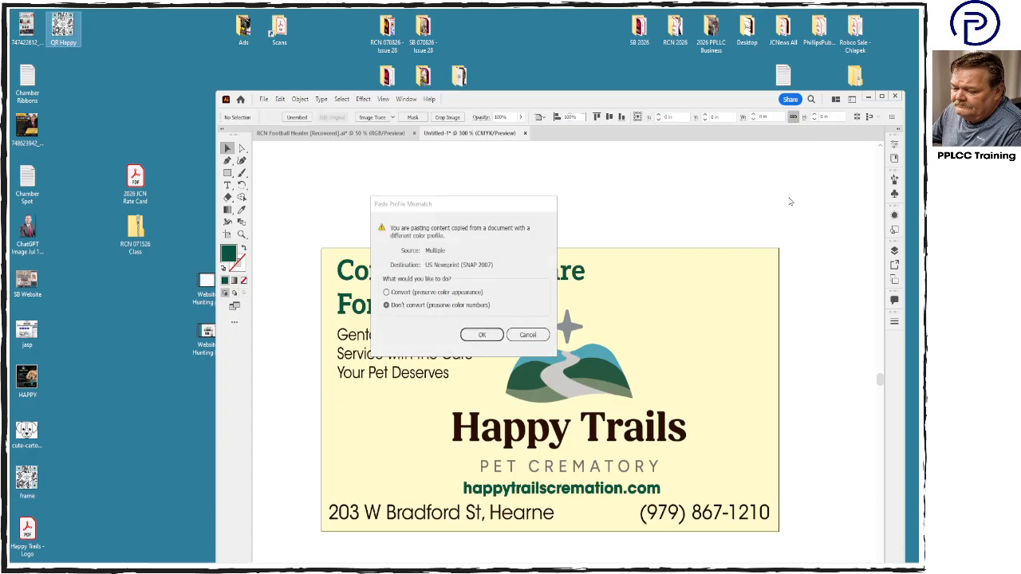
{"action": "left_click", "coordinate": [480, 335]}
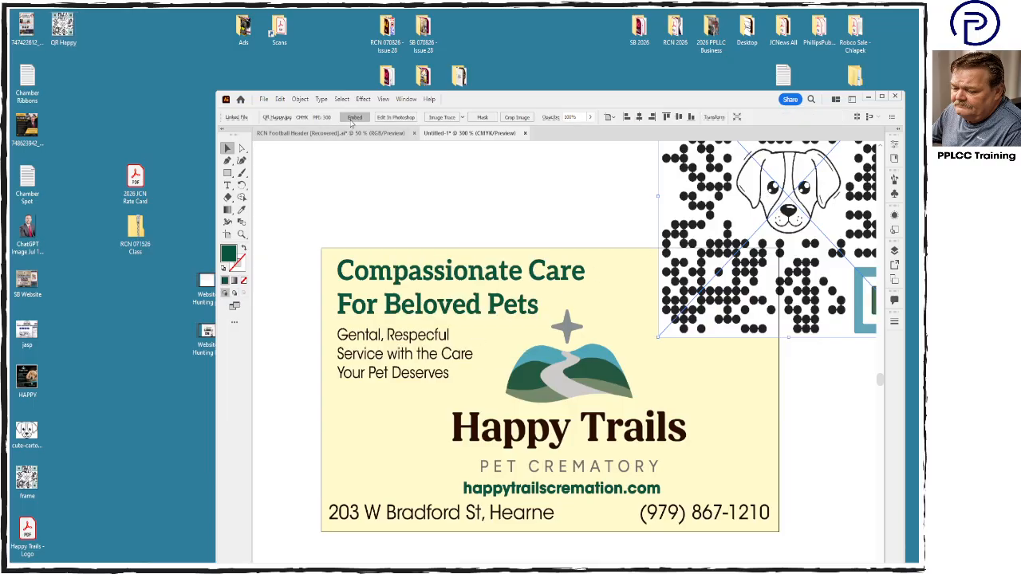
{"action": "left_click", "coordinate": [480, 335]}
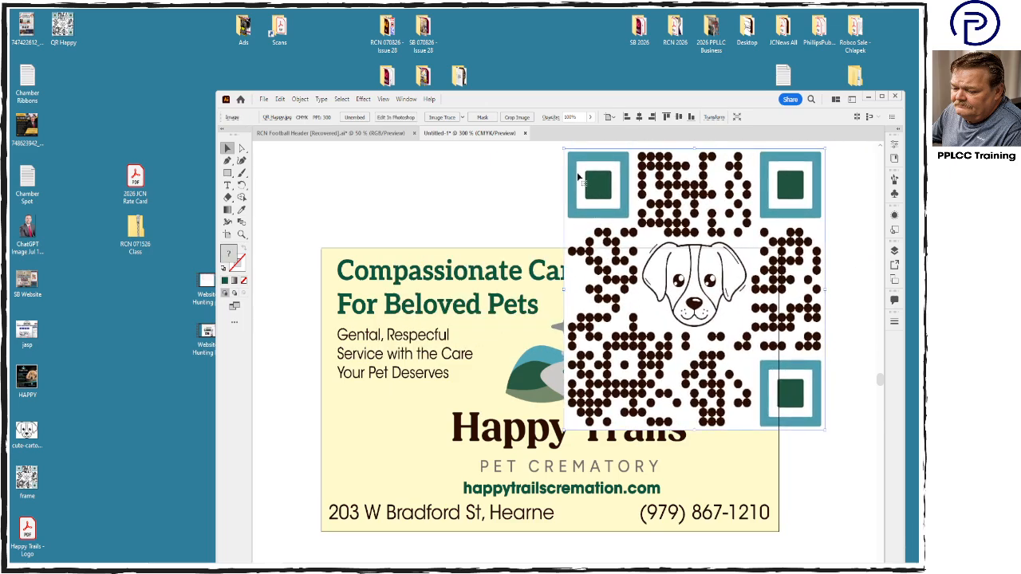
- Scale down the new QR code and fit it into the card's upper-right corner
{"action": "left_click_drag", "start_coordinate": [569, 152], "coordinate": [714, 295]}
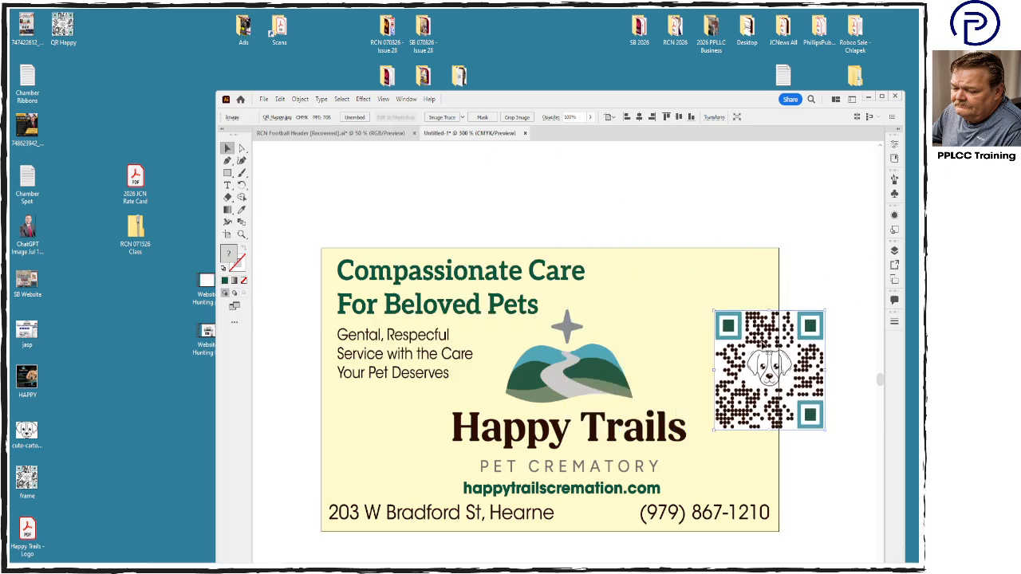
{"action": "left_click_drag", "start_coordinate": [767, 363], "coordinate": [722, 306]}
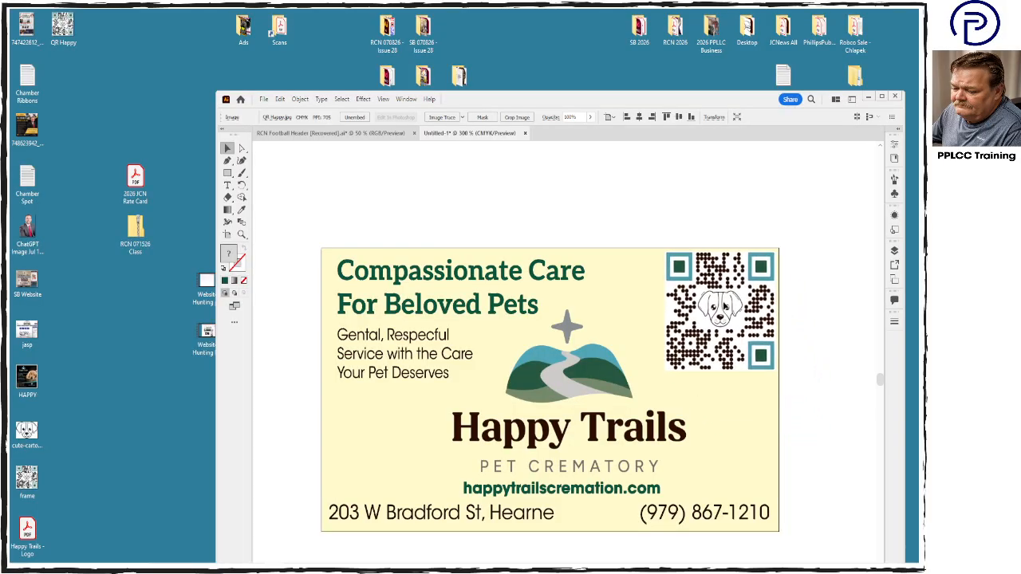
{"action": "mouse_move", "coordinate": [663, 371]}
{"action": "left_mouse_down"}
{"action": "mouse_move", "coordinate": [643, 398]}
{"action": "mouse_move", "coordinate": [668, 370]}
{"action": "left_mouse_up"}
{"action": "left_click", "coordinate": [806, 398]}
- Move the Happy Trails logo and the website address slightly up to open space above the bottom contact line
{"action": "left_click", "coordinate": [564, 414]}
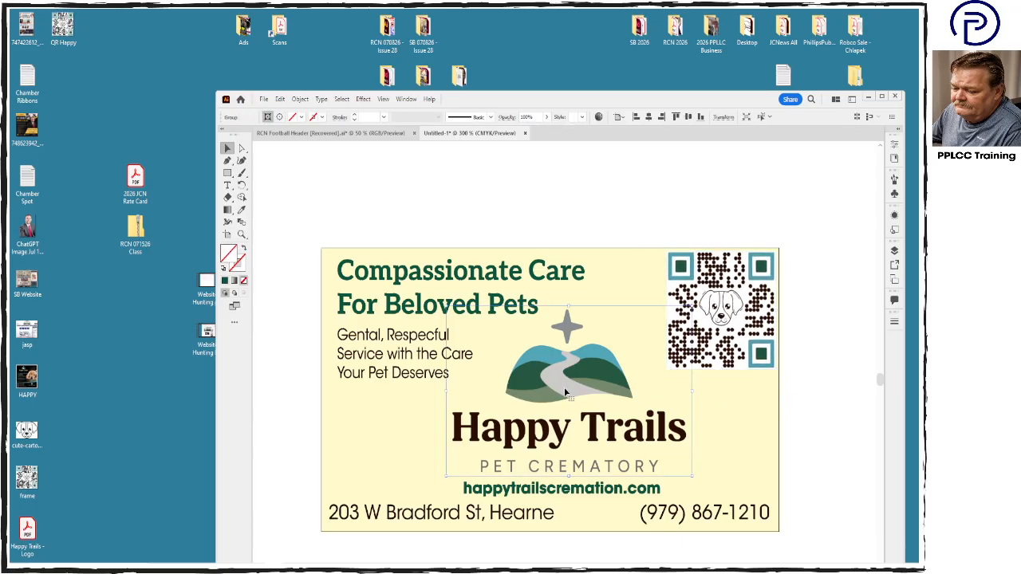
{"action": "left_click_drag", "start_coordinate": [564, 399], "coordinate": [565, 387]}
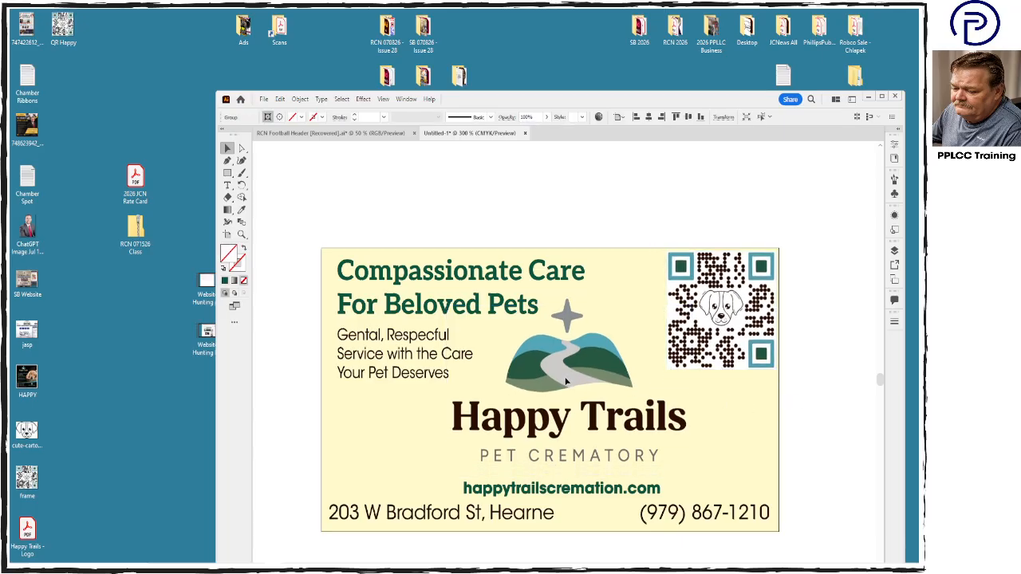
{"action": "left_click", "coordinate": [579, 490]}
{"action": "left_click_drag", "start_coordinate": [579, 489], "coordinate": [579, 482]}
{"action": "left_click", "coordinate": [836, 444]}
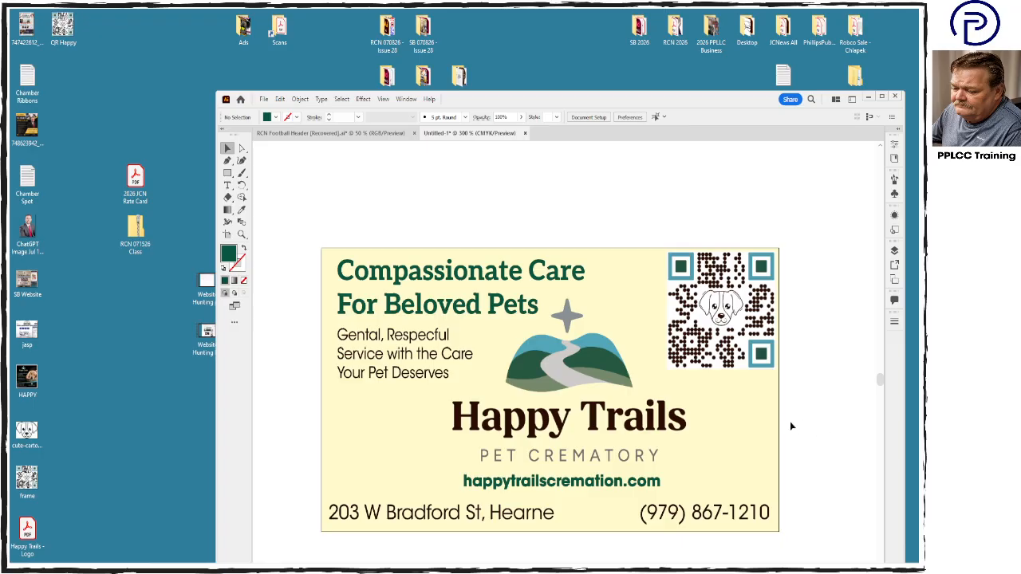
- Show the rulers, add a vertical guide at the headline's left edge, and move the street address to start on it
{"action": "left_click", "coordinate": [228, 174]}
{"action": "key", "text": "ctrl+r"}
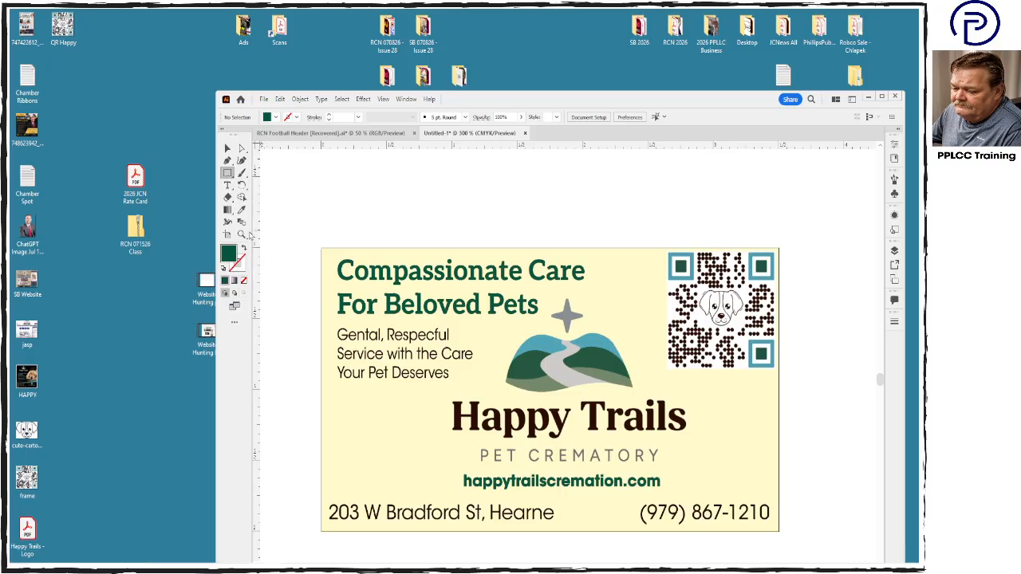
{"action": "left_click_drag", "start_coordinate": [265, 237], "coordinate": [337, 253]}
{"action": "left_click", "coordinate": [227, 149]}
{"action": "left_click_drag", "start_coordinate": [395, 526], "coordinate": [403, 521]}
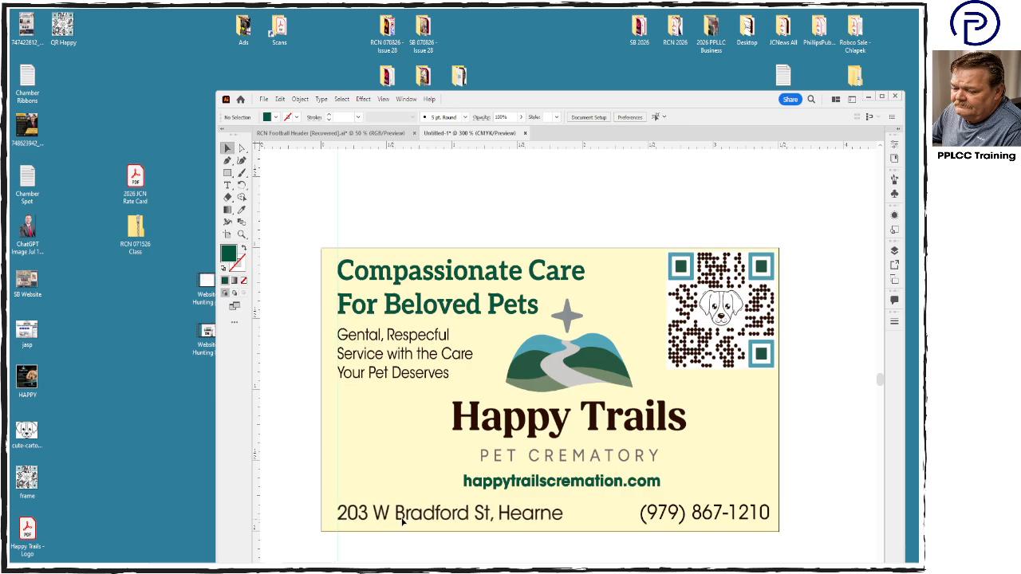
{"action": "left_click", "coordinate": [403, 520]}
- Add a vertical guide near the card's right edge, shift the QR code and phone number slightly, and select the street address
{"action": "left_click", "coordinate": [700, 515]}
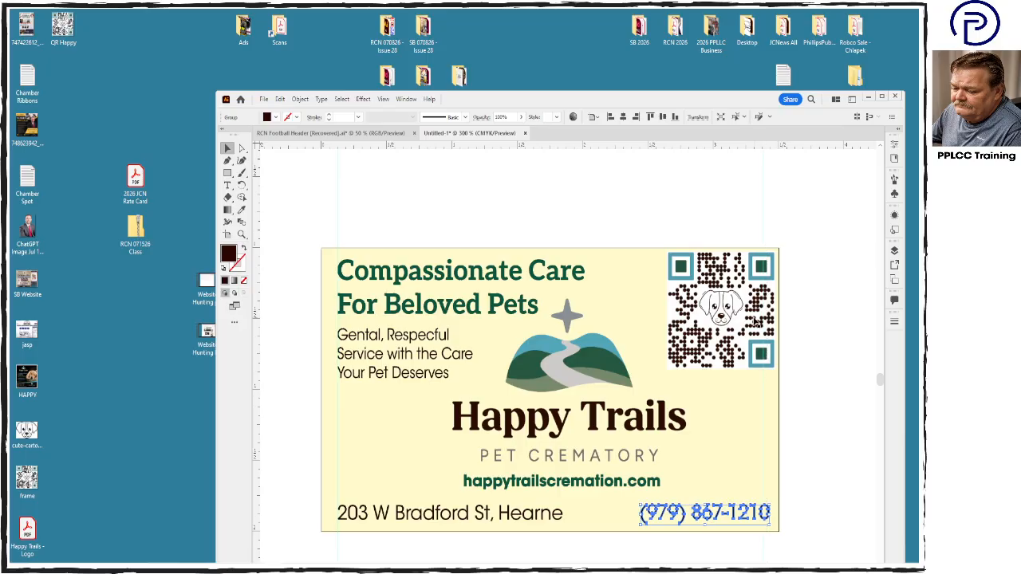
{"action": "mouse_move", "coordinate": [757, 323]}
{"action": "left_mouse_down"}
{"action": "mouse_move", "coordinate": [744, 322]}
{"action": "mouse_move", "coordinate": [746, 333]}
{"action": "mouse_move", "coordinate": [754, 323]}
{"action": "left_mouse_up"}
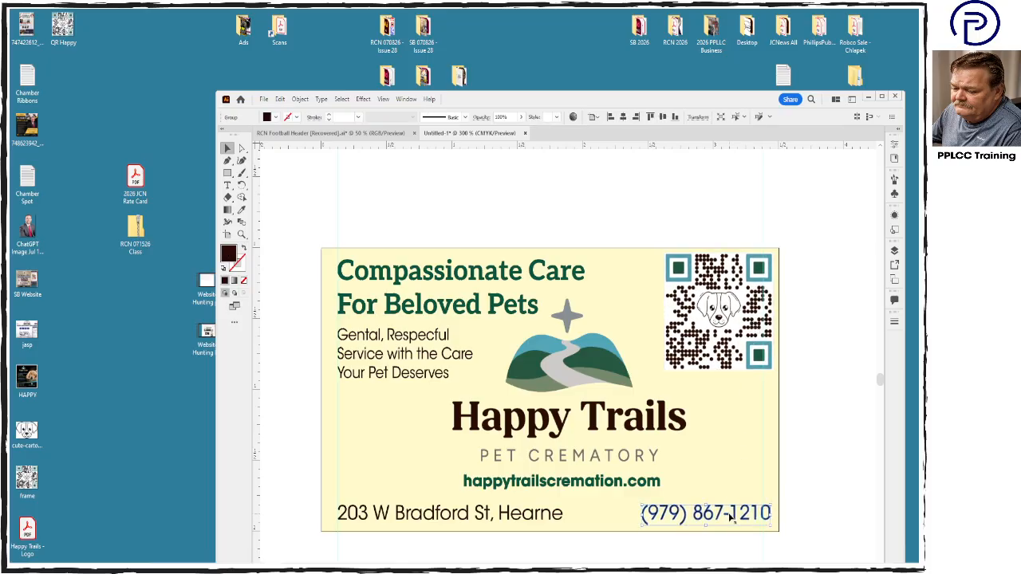
{"action": "key", "text": "ctrl+a"}
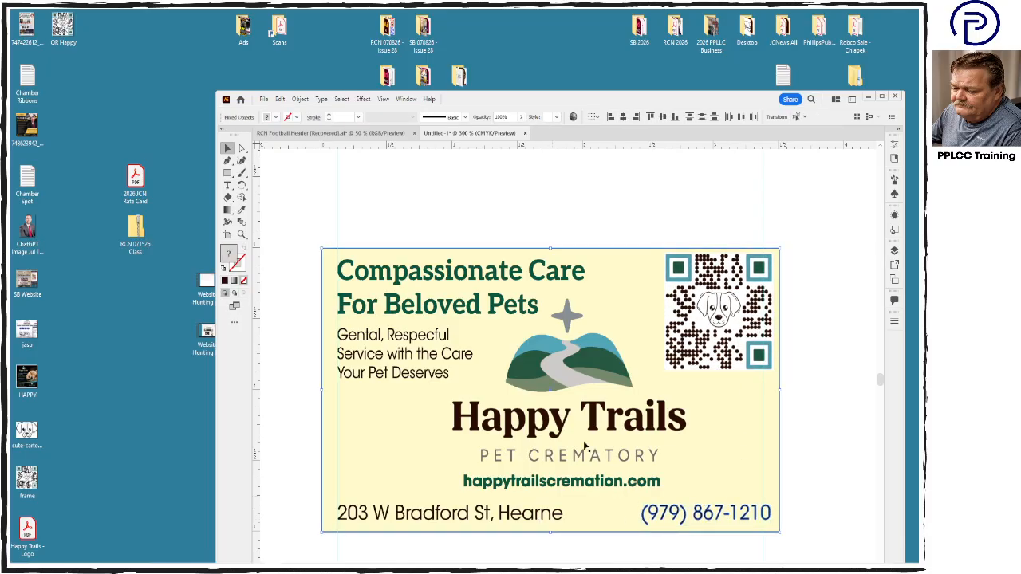
{"action": "left_click", "coordinate": [547, 556]}
{"action": "left_click", "coordinate": [541, 521]}
{"action": "left_click", "coordinate": [538, 515]}
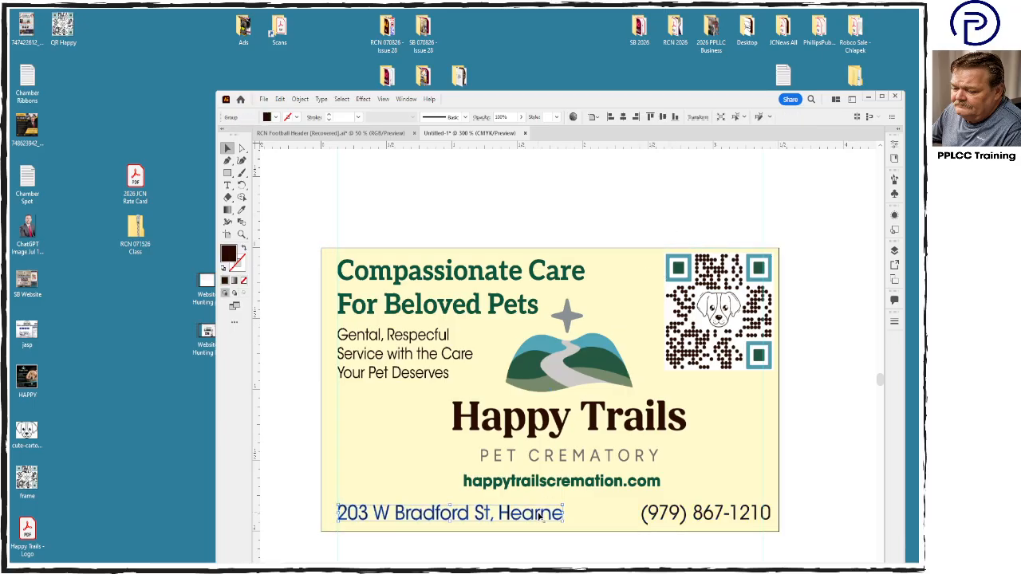
{"action": "left_click", "coordinate": [659, 520], "text": "shift"}
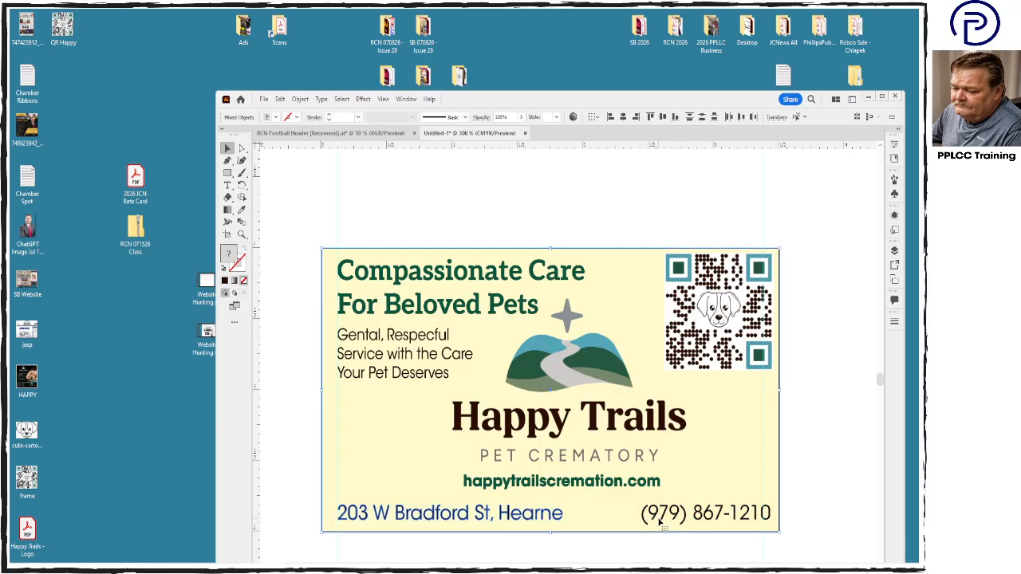
{"action": "left_click", "coordinate": [650, 117]}
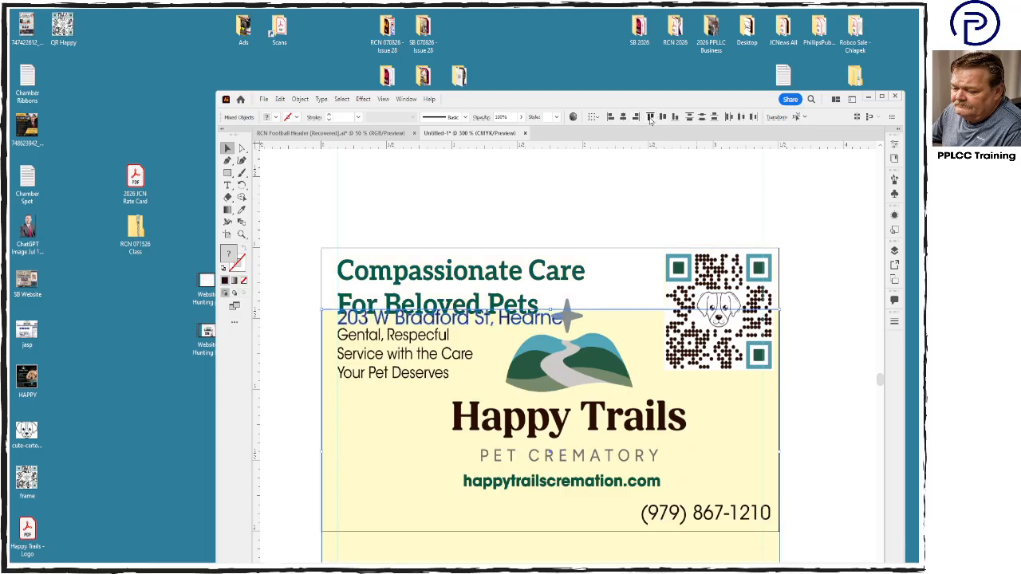
{"action": "key", "text": "ctrl+z"}
{"action": "key", "text": "ctrl+z"}
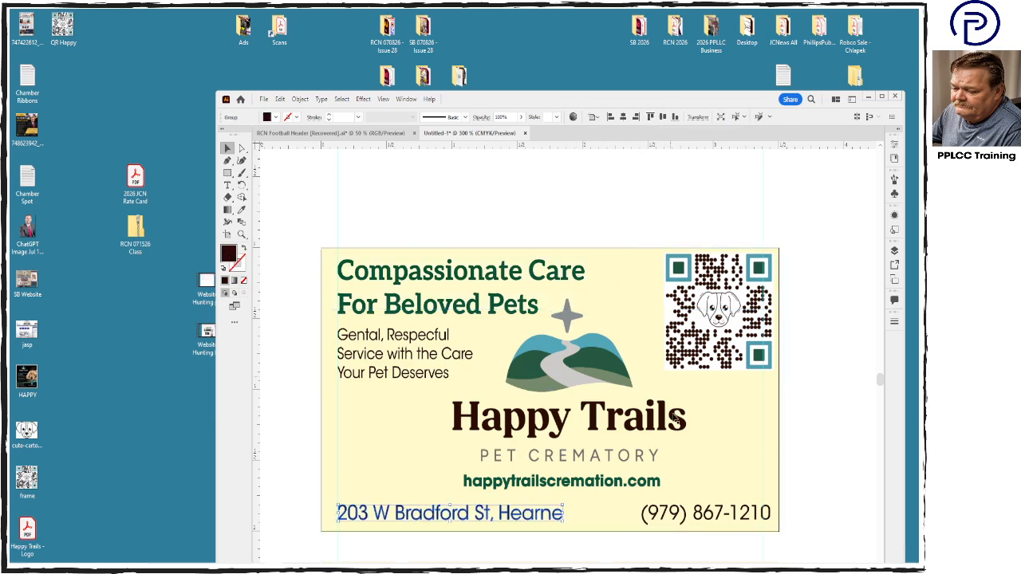
- Add the phone number to the selected street address and align the two along their top edges
{"action": "left_click", "coordinate": [684, 511], "text": "shift"}
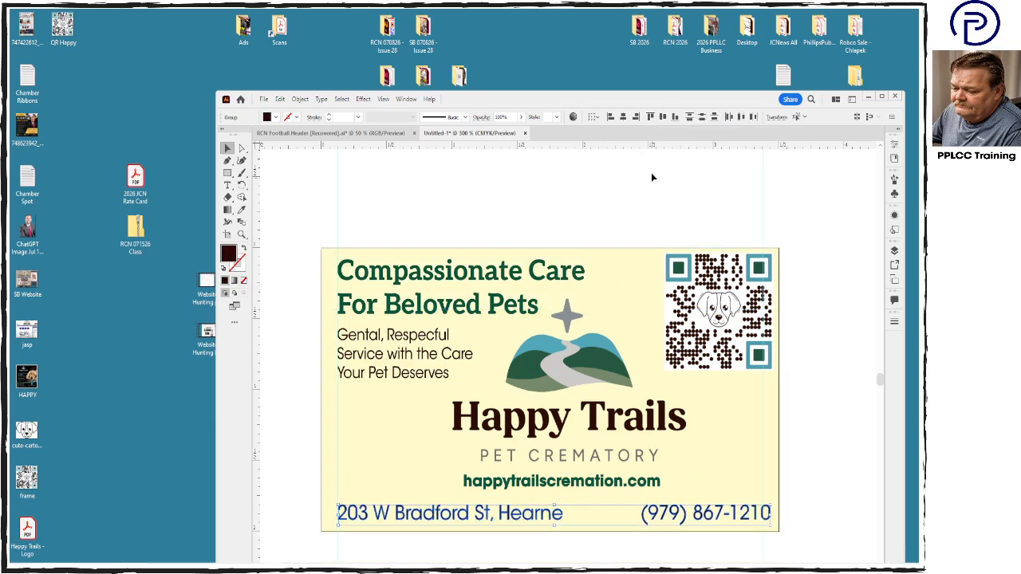
{"action": "left_click", "coordinate": [651, 118]}
{"action": "left_click", "coordinate": [802, 439]}
- Nudge the headline, the service tagline and the street address together slightly closer to the card's left edge
{"action": "left_click", "coordinate": [391, 512]}
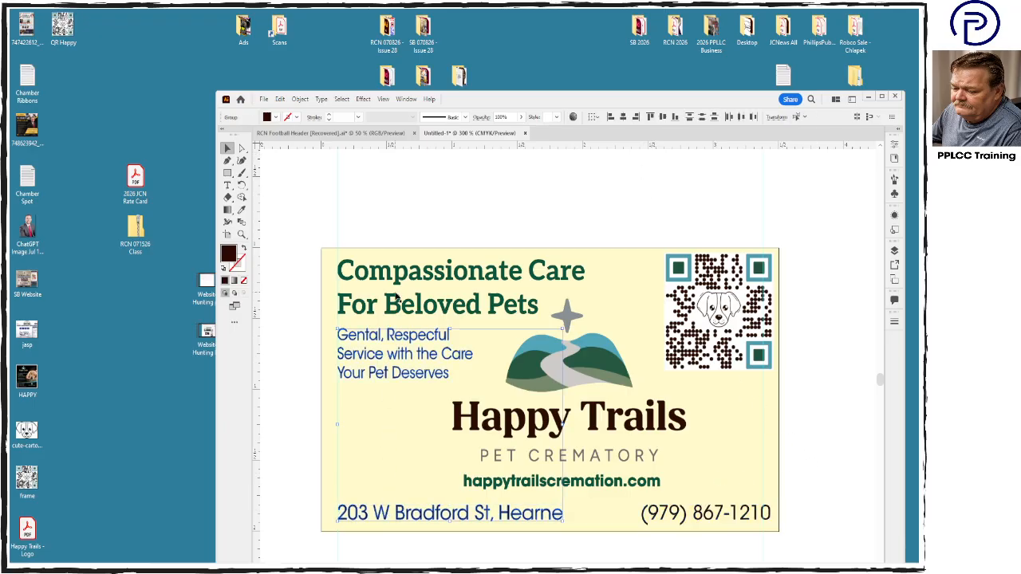
{"action": "key", "text": "Left"}
{"action": "key", "text": "Left"}
{"action": "key", "text": "Left"}
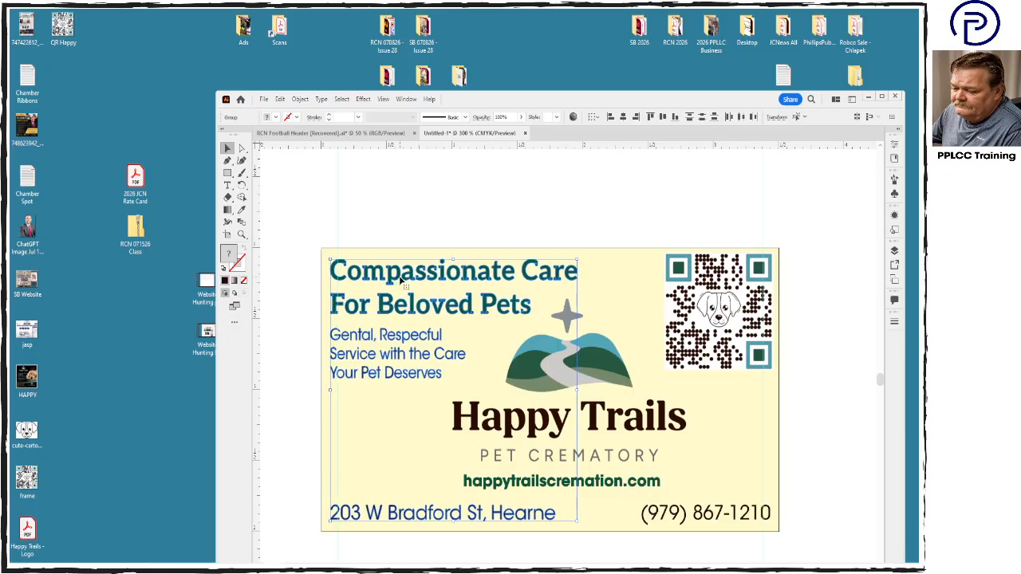
{"action": "key", "text": "Right"}
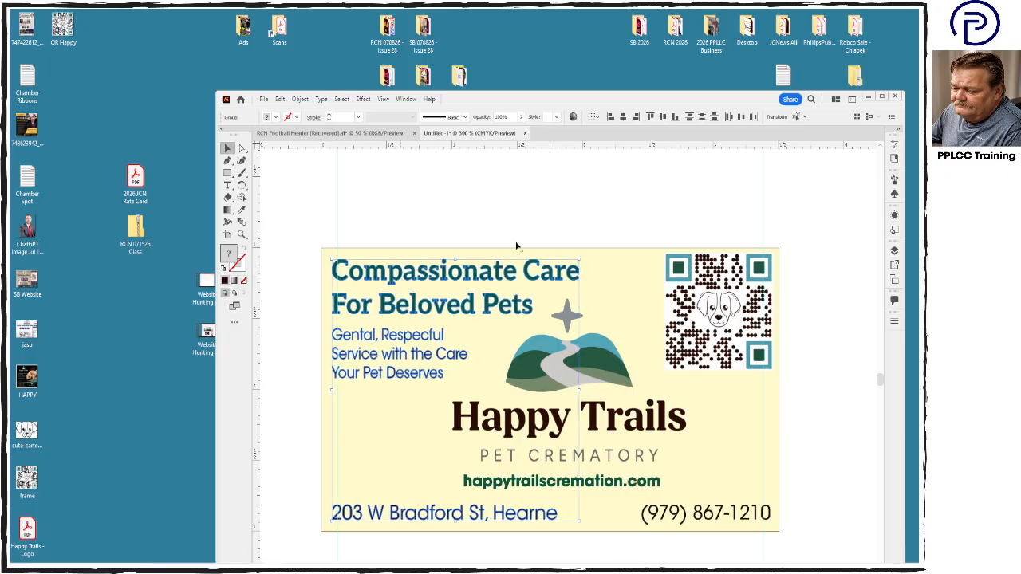
{"action": "left_click", "coordinate": [643, 180]}
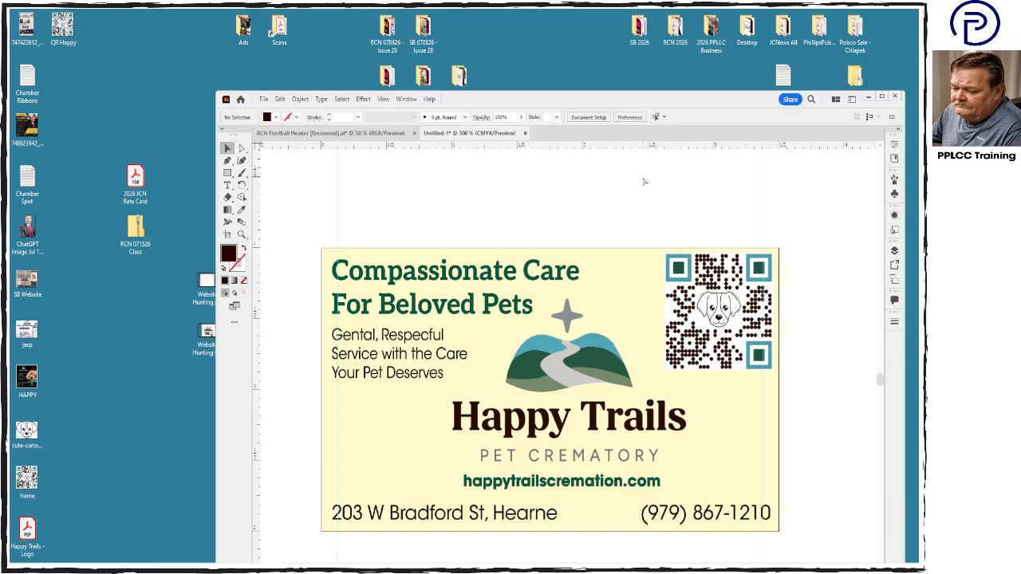
- Save the card to the desktop as an Illustrator 2020 file named HappyTails FB RCN TFN
{"action": "key", "text": "ctrl+s"}
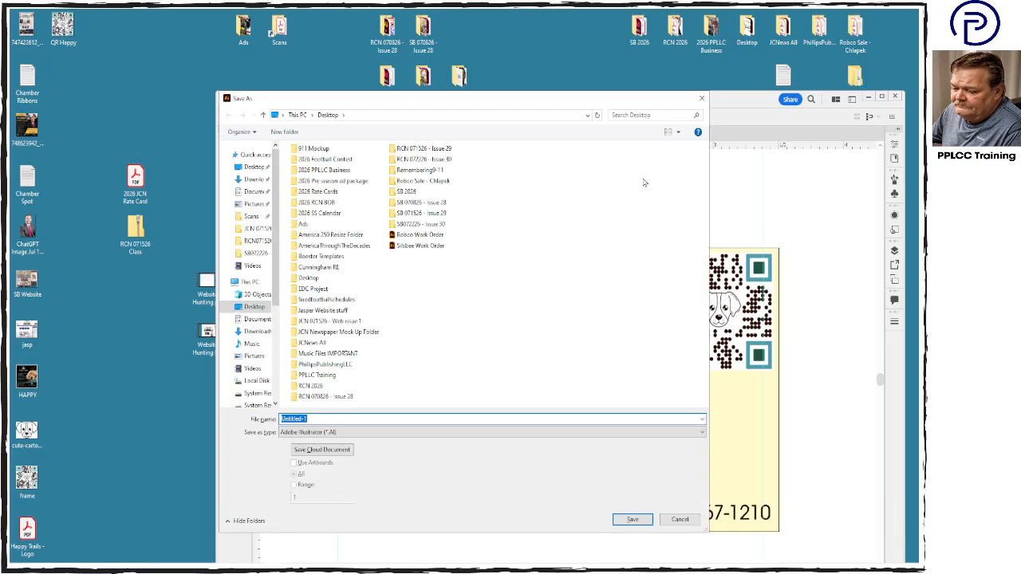
{"action": "type", "text": "HappyT"}
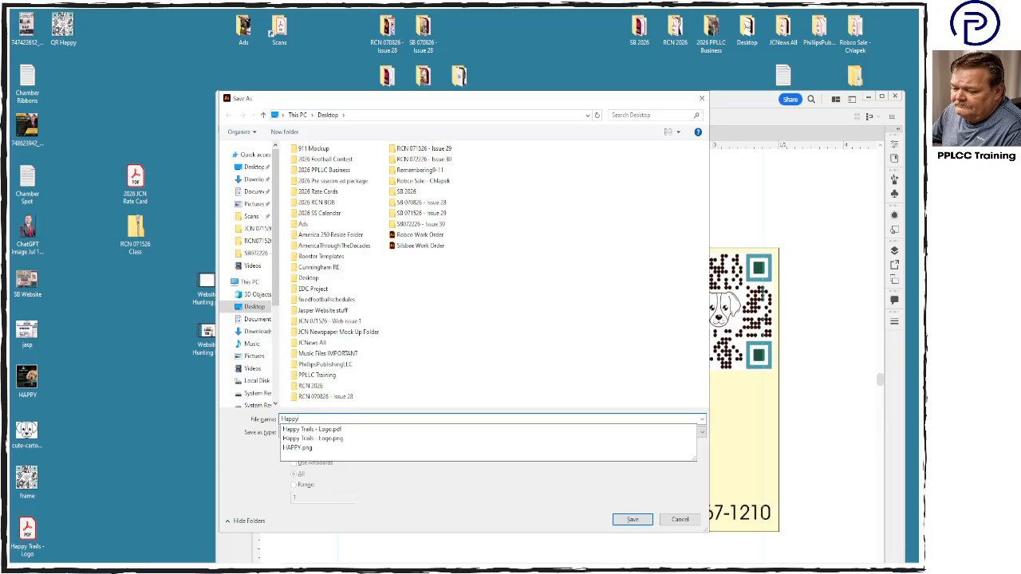
{"action": "type", "text": "ails FB RCN TF"}
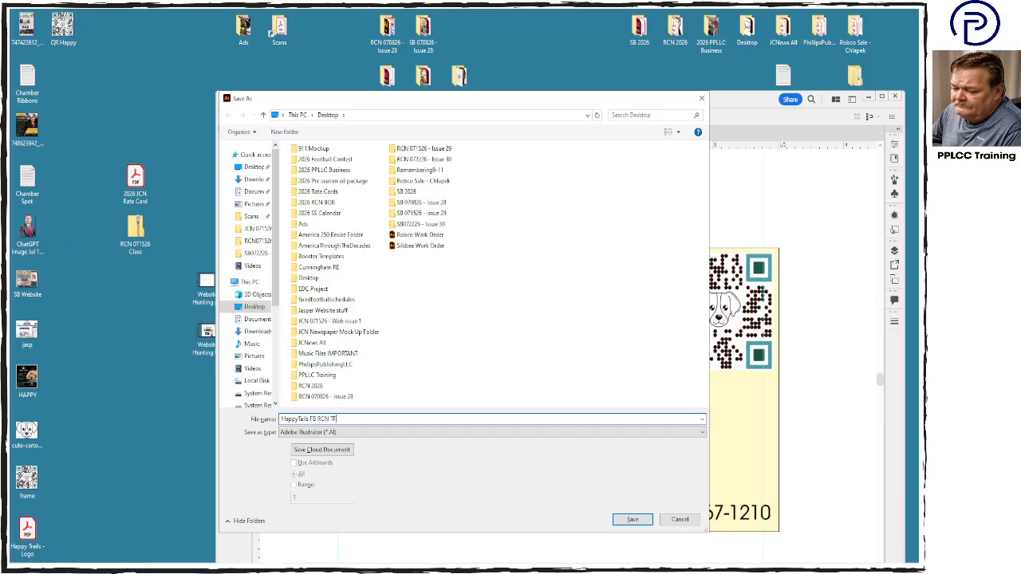
{"action": "type", "text": "B"}
{"action": "key", "text": "Return"}
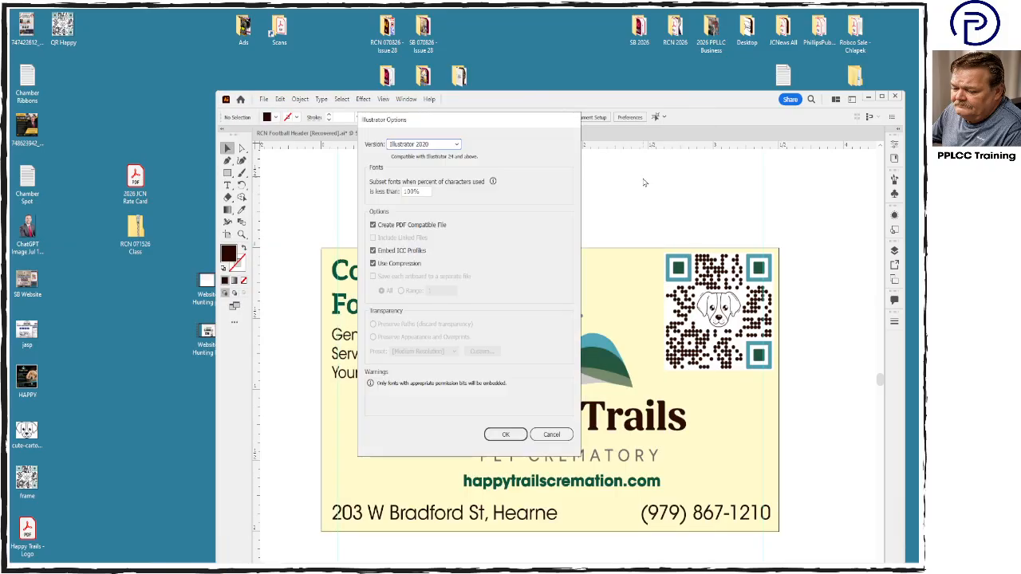
{"action": "key", "text": "Return"}
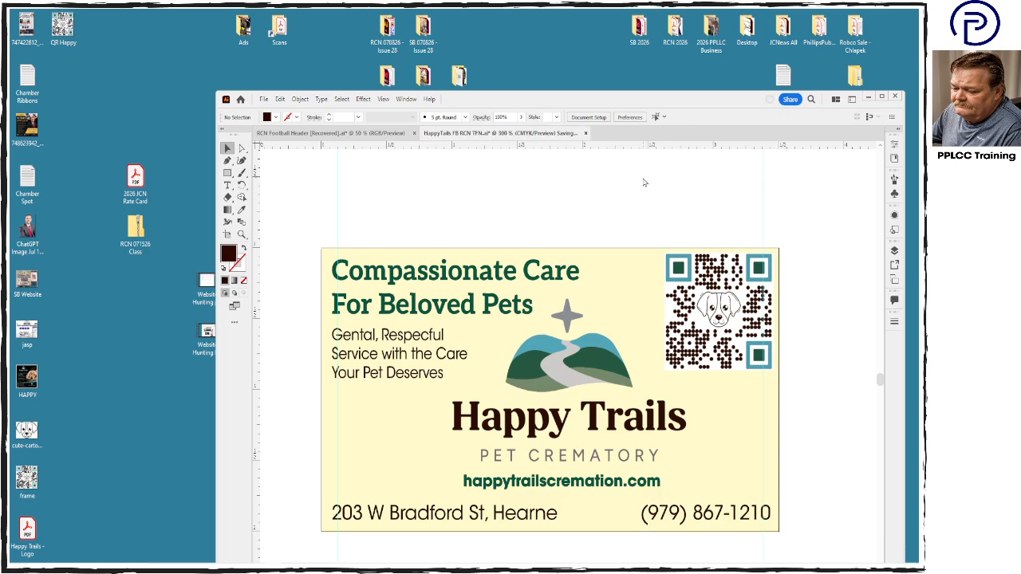
- Select all the card artwork and save it to the desktop as an Adobe PDF named HappyTails FB RCN TFN with the Press Quality preset
{"action": "key", "text": "ctrl+a"}
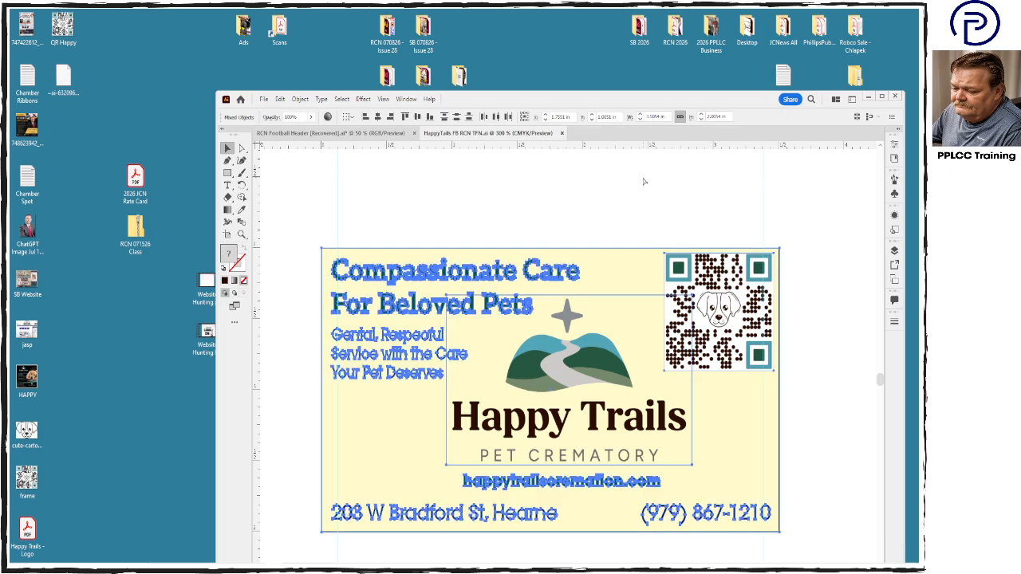
{"action": "key", "text": "ctrl+shift+s"}
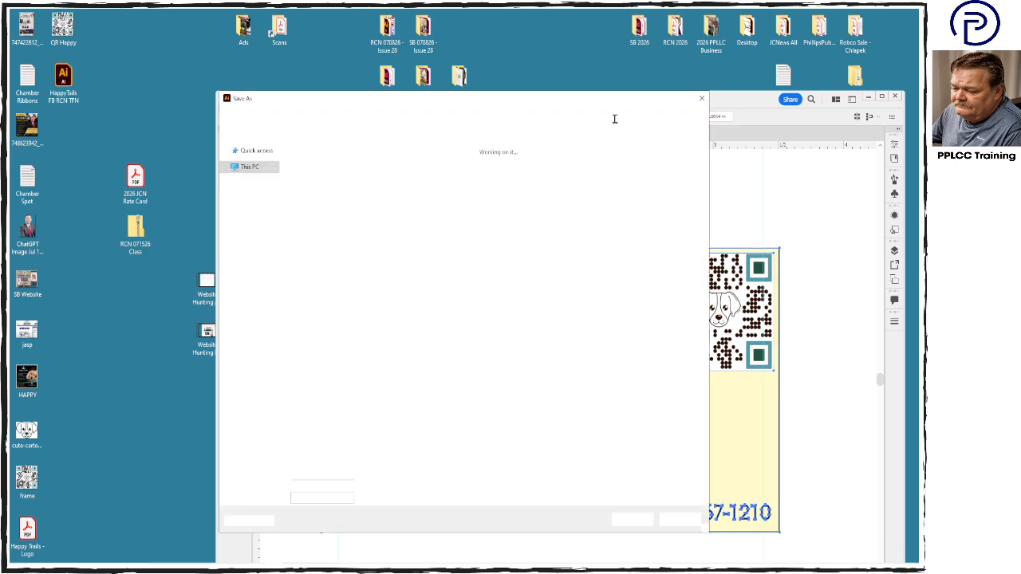
{"action": "left_click", "coordinate": [394, 434]}
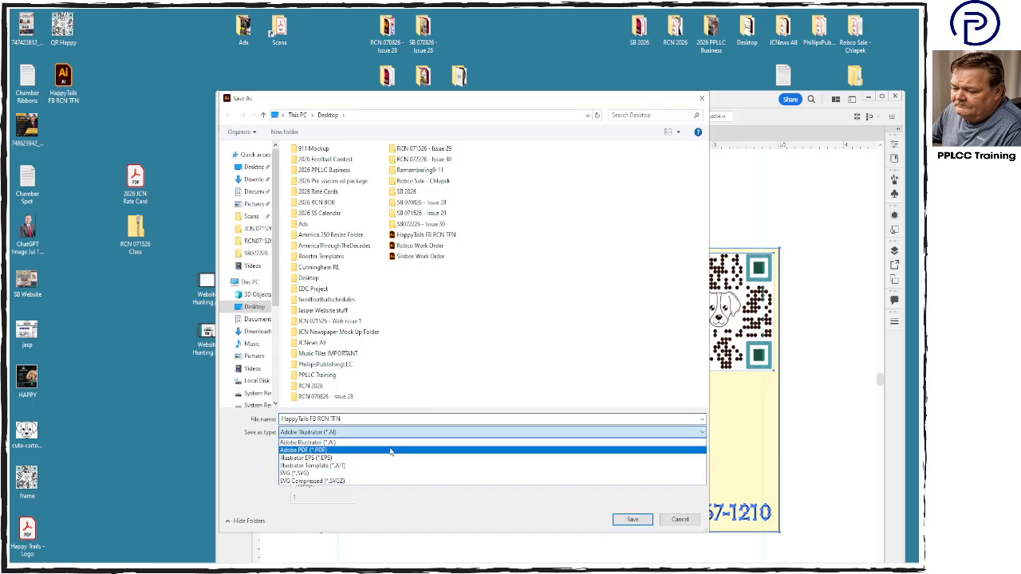
{"action": "left_click", "coordinate": [392, 450]}
{"action": "left_click", "coordinate": [632, 520]}
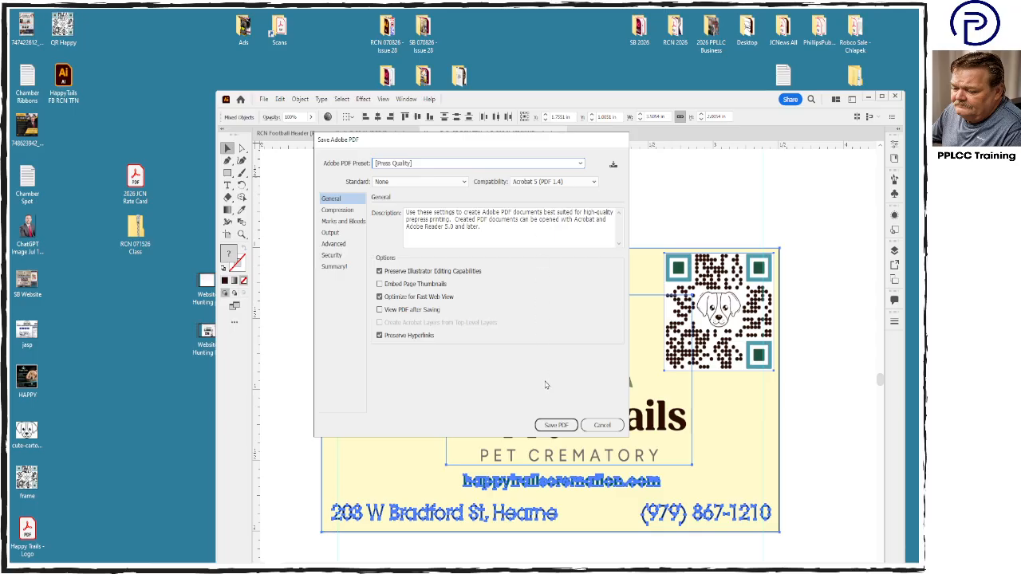
{"action": "left_click", "coordinate": [555, 425]}
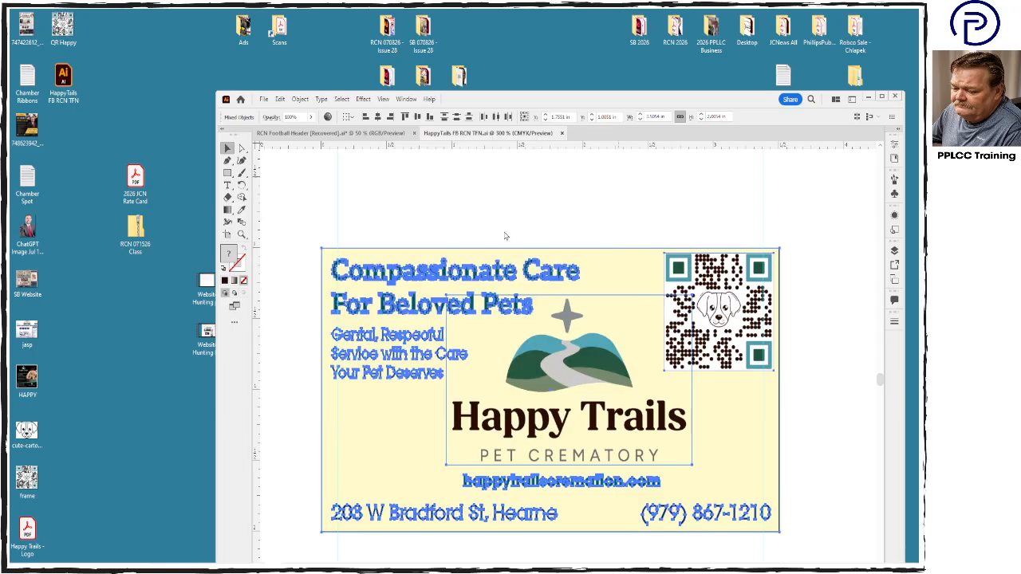
- Export the card to the desktop as a PNG named HappyTails FB RCN TFN at 300 ppi with a white background
{"action": "left_click", "coordinate": [263, 100]}
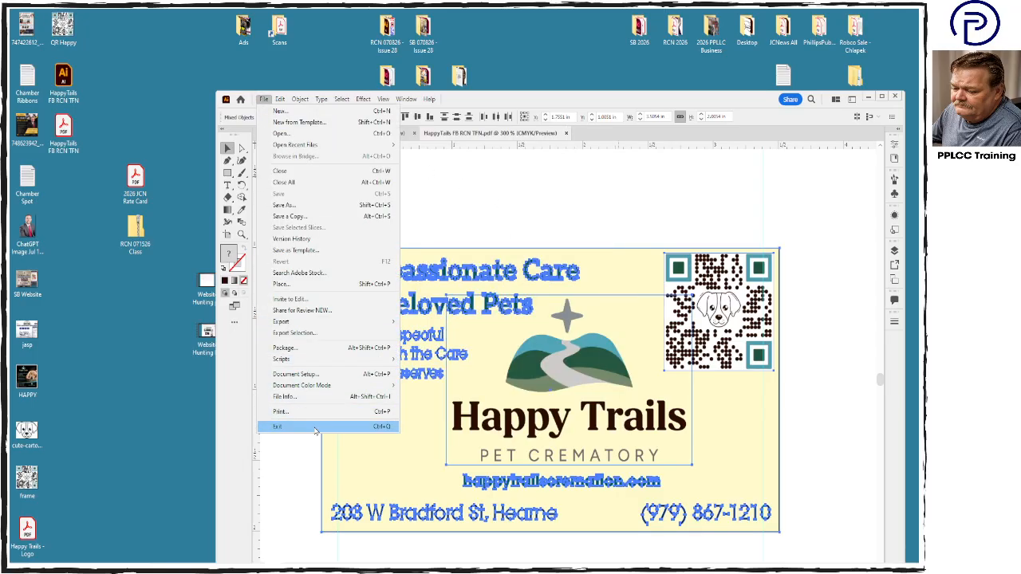
{"action": "mouse_move", "coordinate": [312, 322]}
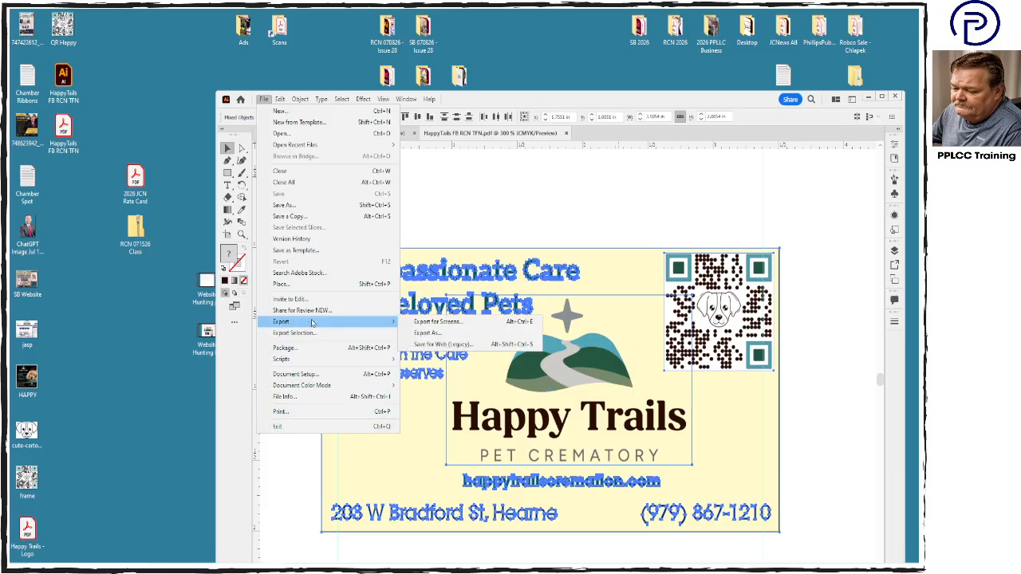
{"action": "left_click", "coordinate": [443, 335]}
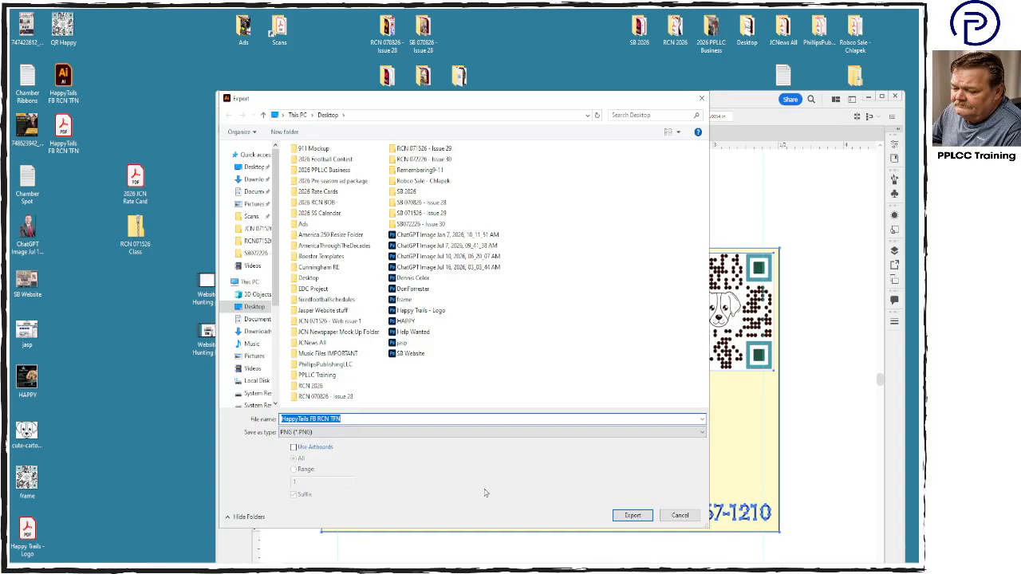
{"action": "left_click", "coordinate": [632, 516]}
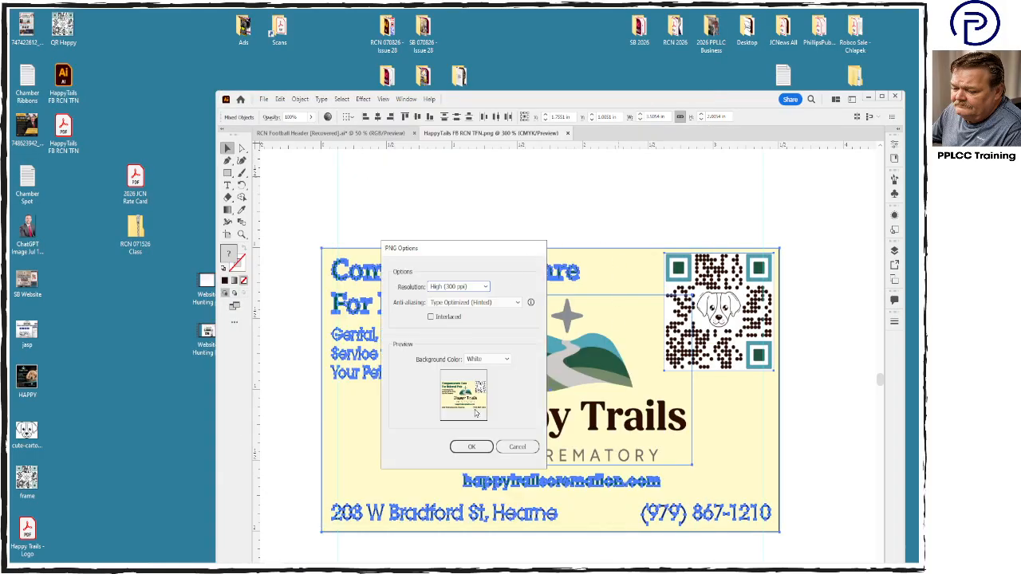
{"action": "left_click", "coordinate": [473, 447]}
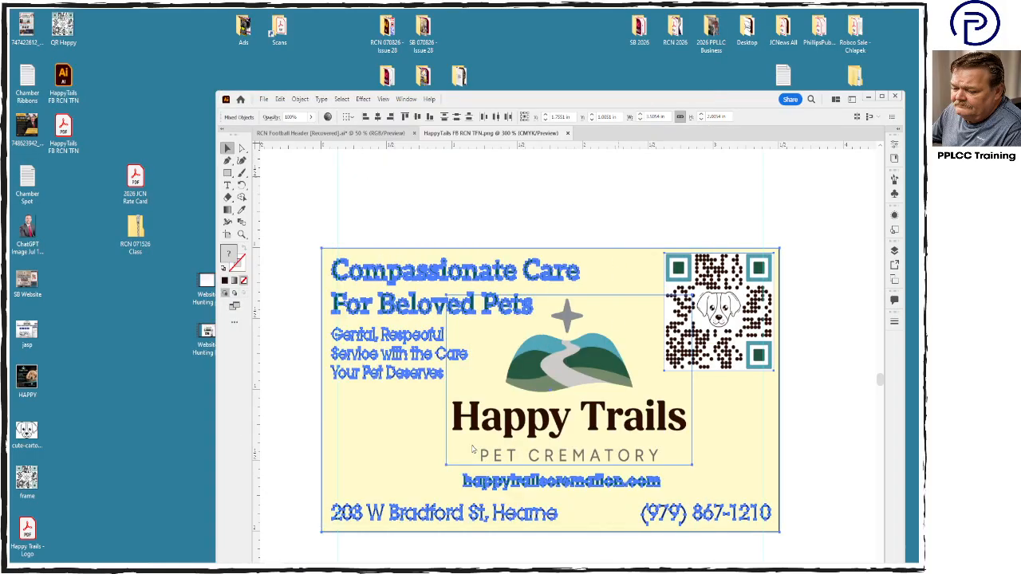
- Minimize Illustrator and move the three HappyTails FB RCN TFN files from the desktop into the RCN 072226 - Issue 30 folder
{"action": "left_click", "coordinate": [868, 96]}
{"action": "left_click_drag", "start_coordinate": [82, 196], "coordinate": [389, 131]}
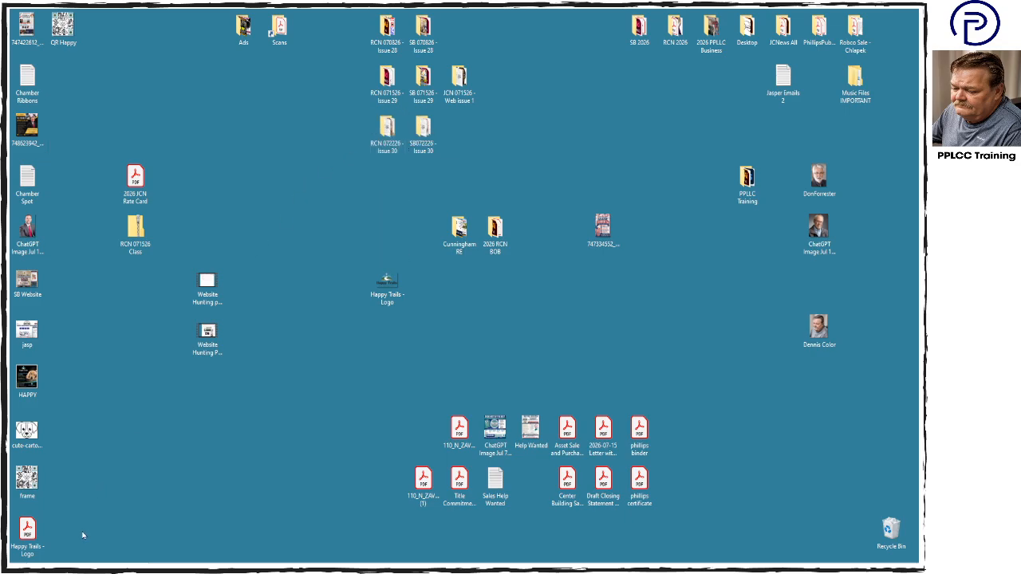
- Discard the leftover working files and the QR Happy image in the Recycle Bin, and clear the Happy Trails - Logo image off the desktop
{"action": "left_click_drag", "start_coordinate": [91, 540], "coordinate": [892, 531]}
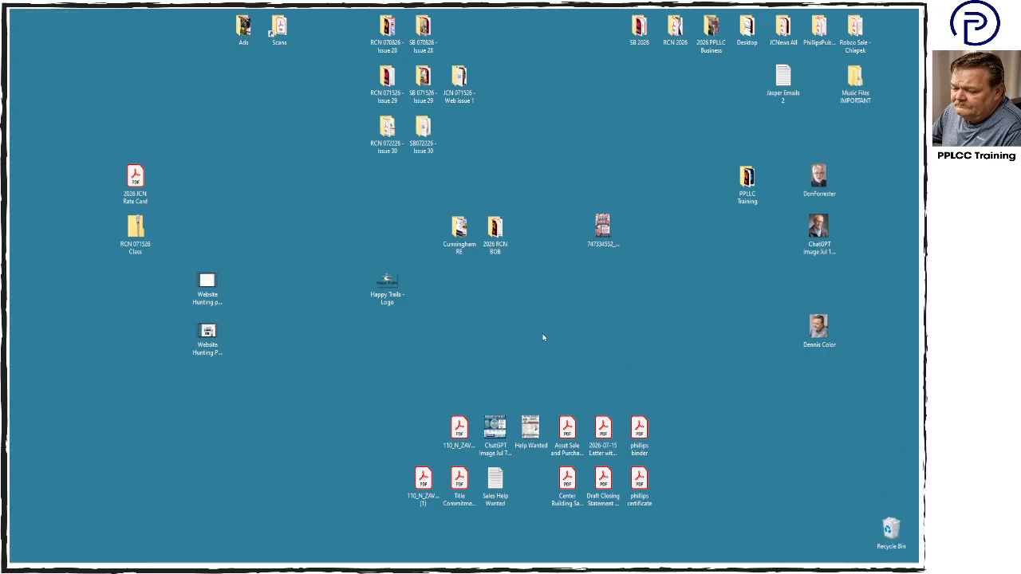
{"action": "left_click", "coordinate": [395, 287]}
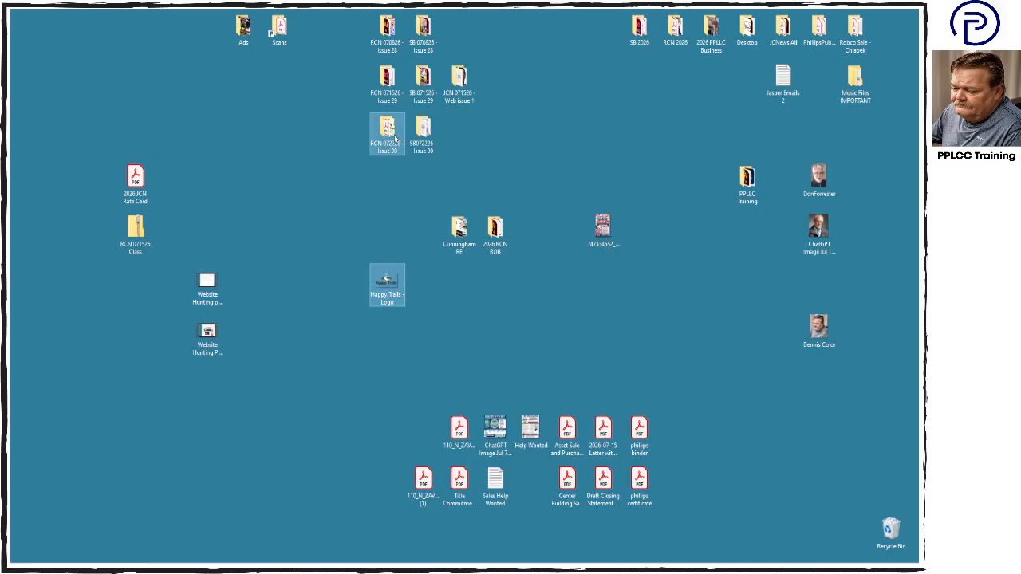
{"action": "key", "text": "Delete"}
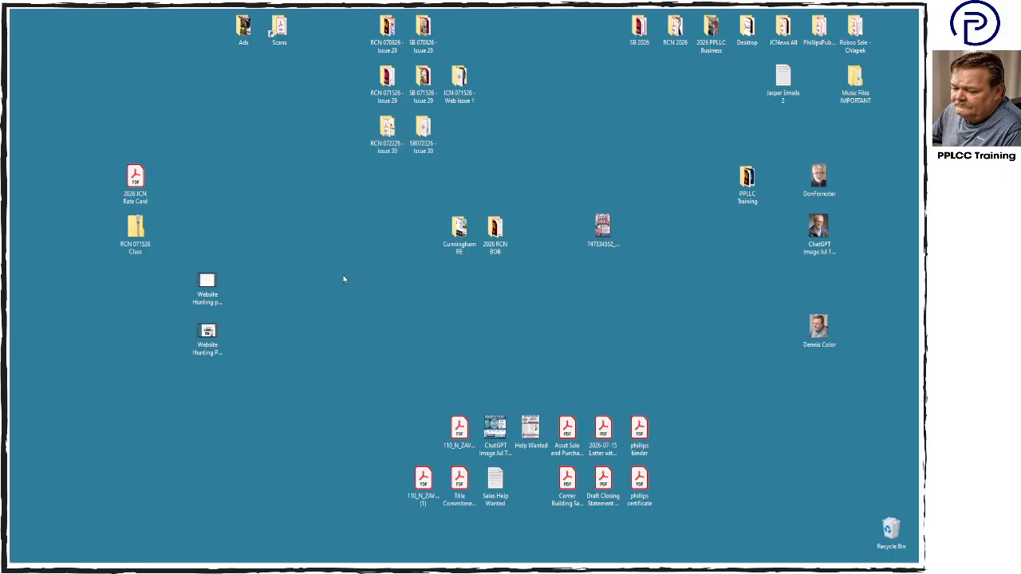